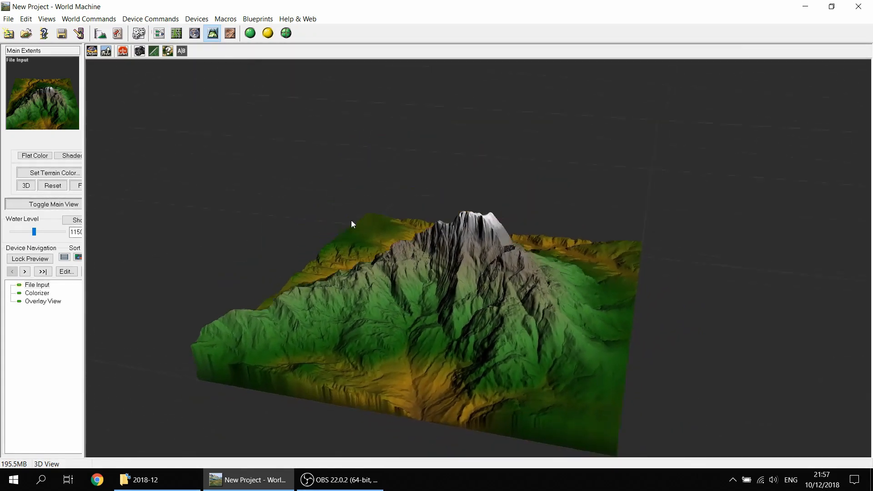
Step: Examine the Colorizer device in the device graph, including its custom gradient settings
{"action": "left_click", "coordinate": [159, 33]}
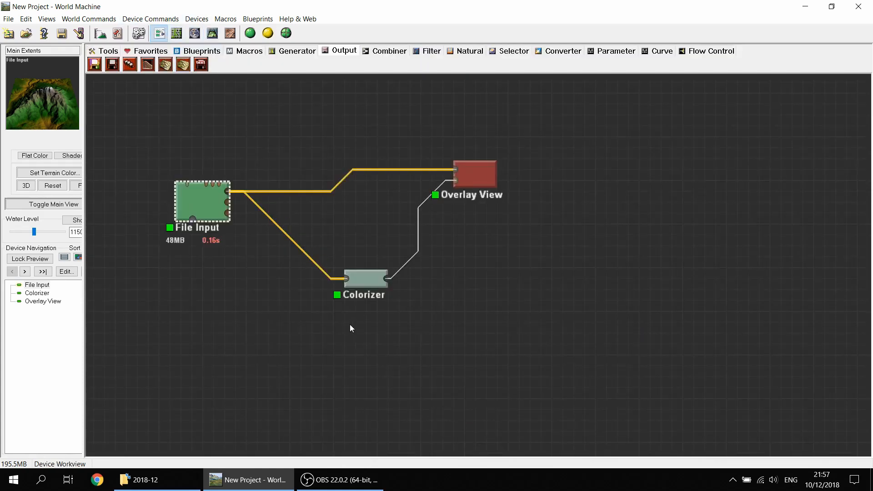
{"action": "left_click", "coordinate": [360, 284]}
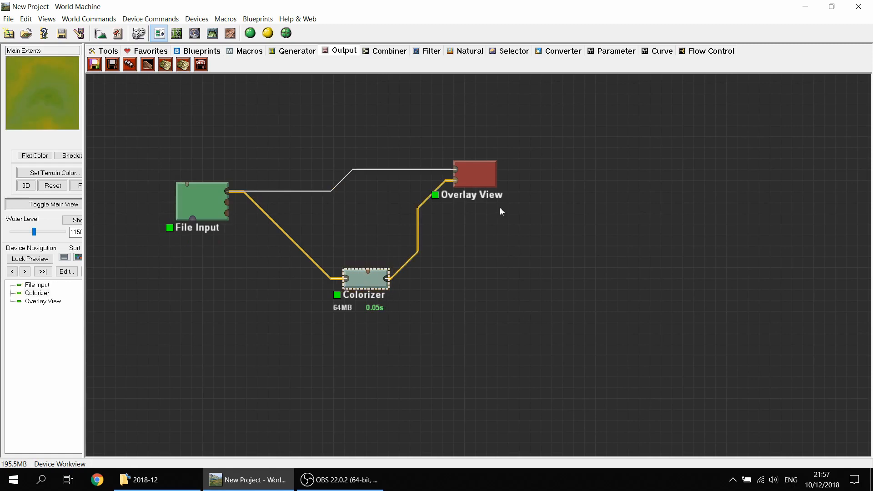
{"action": "left_click", "coordinate": [542, 52]}
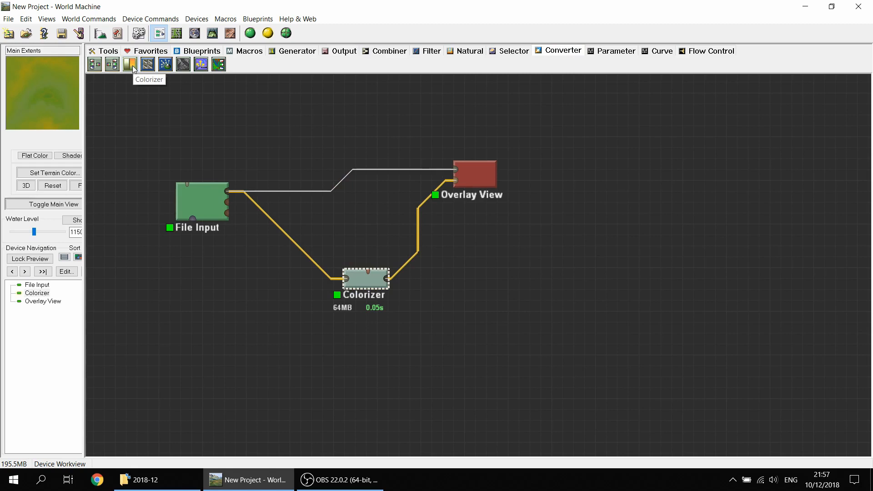
{"action": "left_click_drag", "start_coordinate": [372, 283], "coordinate": [361, 284]}
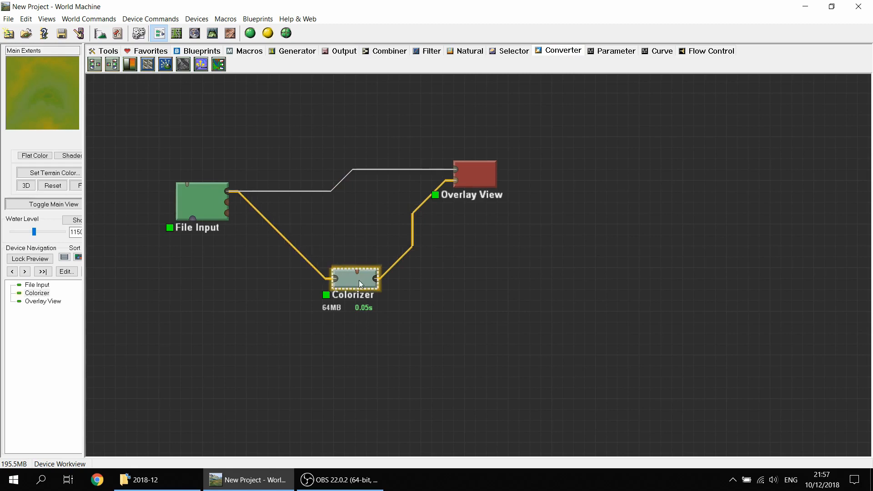
{"action": "double_click", "coordinate": [344, 283]}
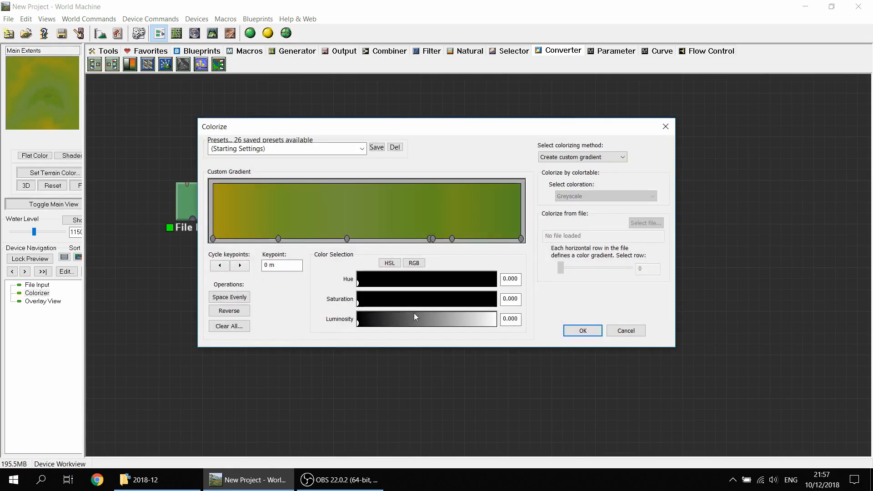
{"action": "left_click", "coordinate": [591, 329]}
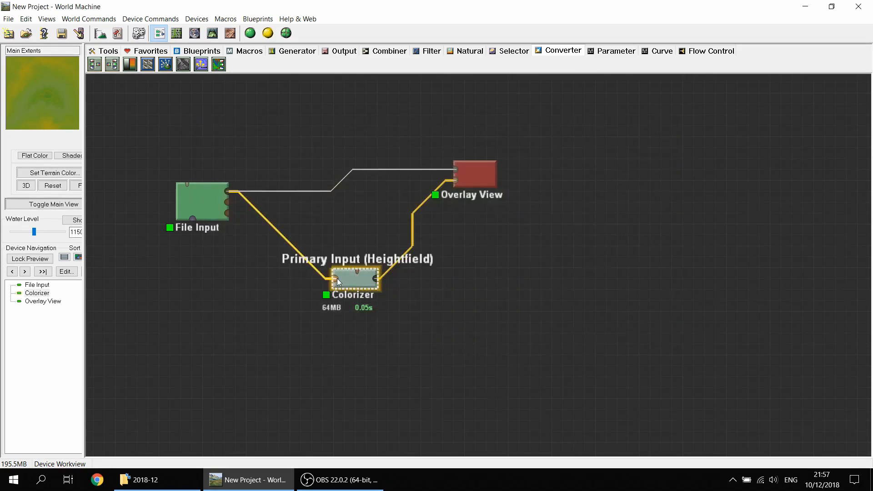
{"action": "double_click", "coordinate": [355, 285]}
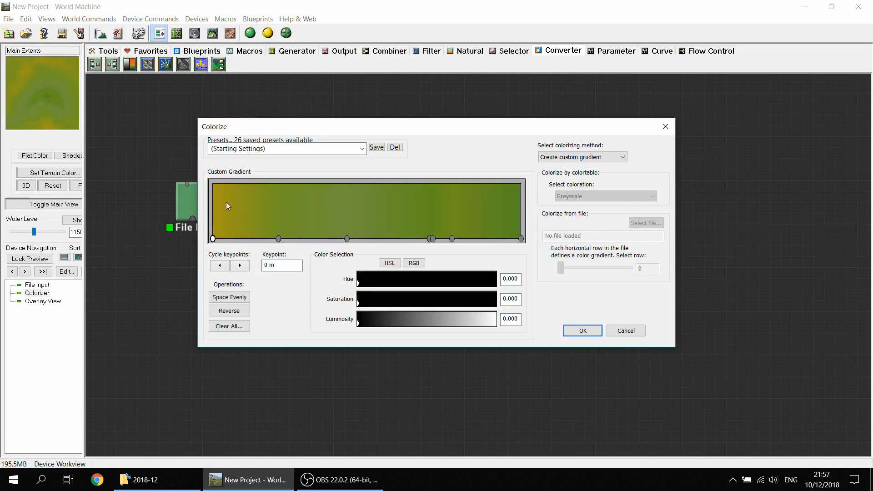
{"action": "left_click", "coordinate": [582, 330]}
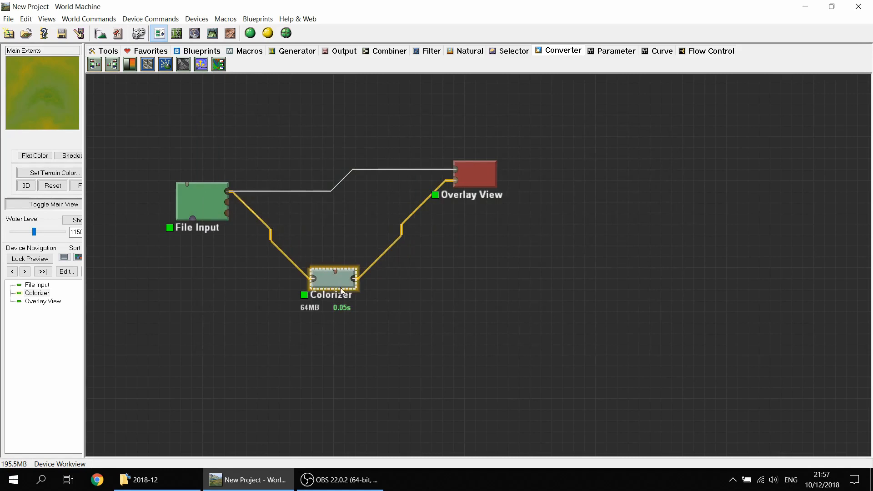
Step: Select the Overlay View device and examine its coloured terrain from above in 3D
{"action": "left_click", "coordinate": [489, 185]}
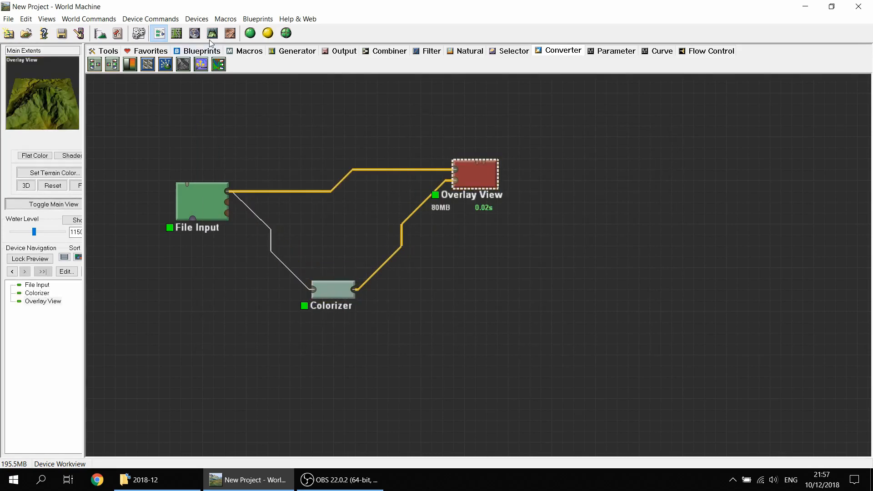
{"action": "left_click", "coordinate": [213, 32]}
{"action": "left_click_drag", "start_coordinate": [381, 162], "coordinate": [438, 325]}
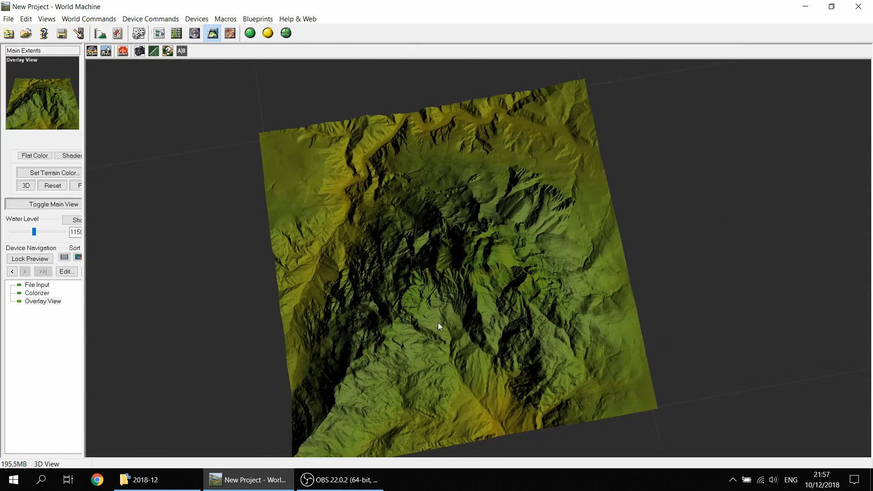
Step: Add a Select Slope device to the graph and connect the File Input's primary output to it
{"action": "left_click", "coordinate": [159, 32]}
{"action": "left_click", "coordinate": [502, 51]}
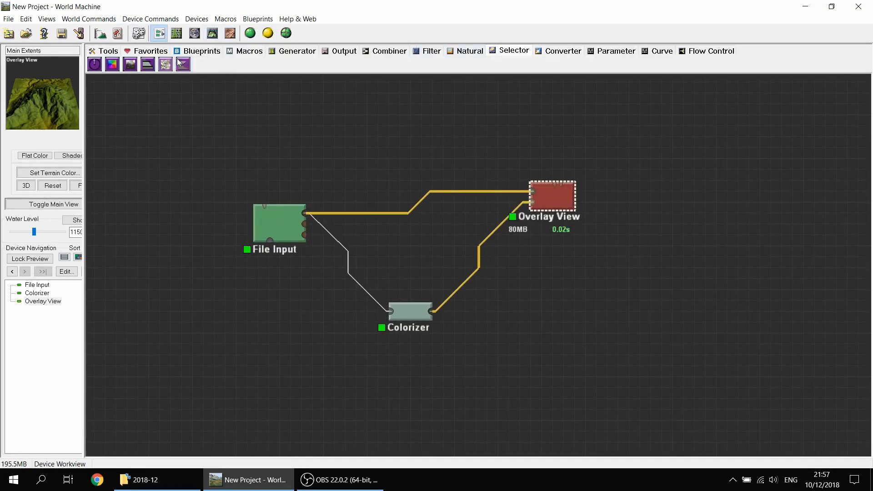
{"action": "left_click", "coordinate": [182, 65]}
{"action": "left_click", "coordinate": [319, 300]}
{"action": "left_click", "coordinate": [302, 210]}
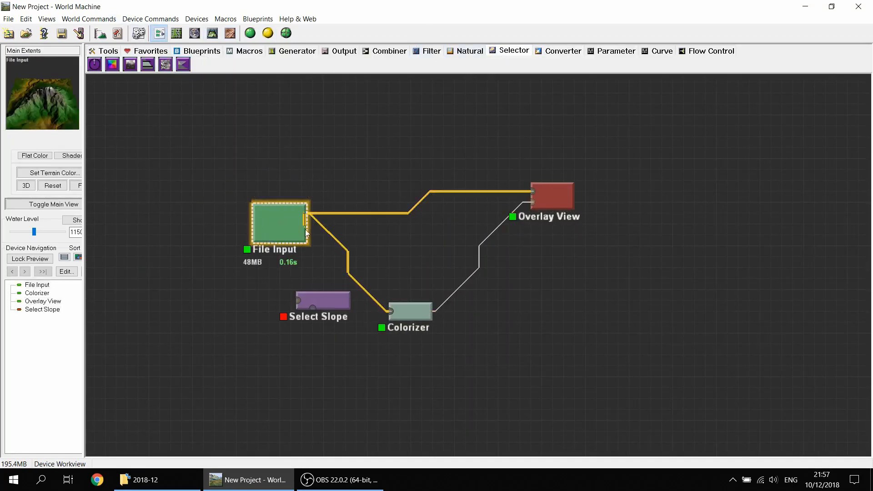
{"action": "left_click_drag", "start_coordinate": [303, 210], "coordinate": [298, 299]}
Step: Set the Slope Selector range to a 0.99 minimum and 1.00 maximum, with a falloff of 1.00
{"action": "double_click", "coordinate": [326, 301]}
{"action": "left_click_drag", "start_coordinate": [400, 268], "coordinate": [398, 149]}
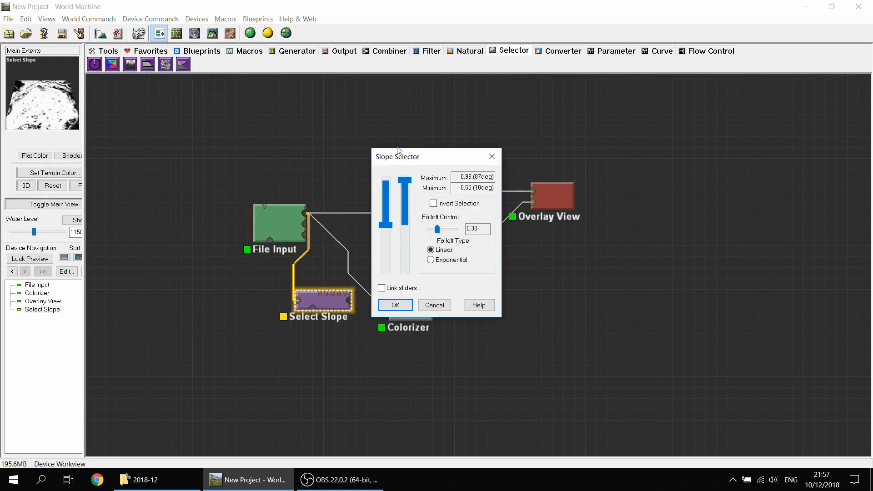
{"action": "left_click_drag", "start_coordinate": [384, 224], "coordinate": [388, 174]}
{"action": "left_click_drag", "start_coordinate": [436, 227], "coordinate": [485, 230]}
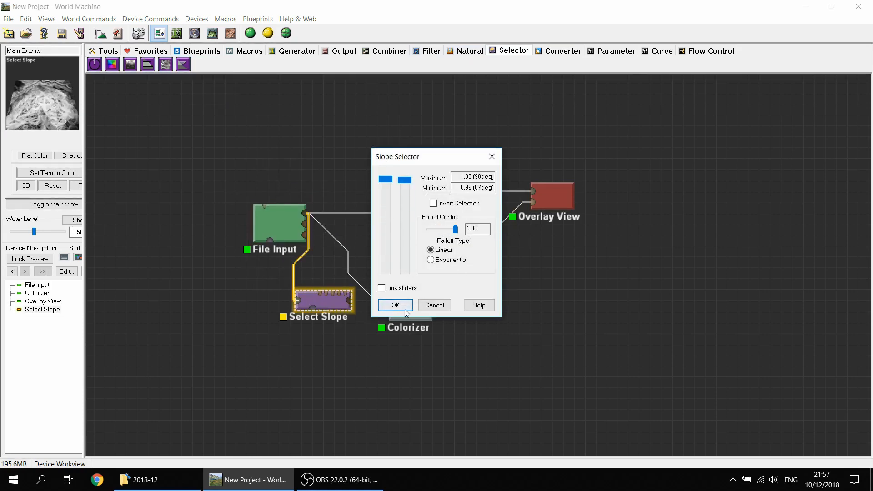
{"action": "left_click", "coordinate": [395, 305]}
Step: Build the Select Slope mask and inspect it from directly above in 3D
{"action": "left_click", "coordinate": [211, 33]}
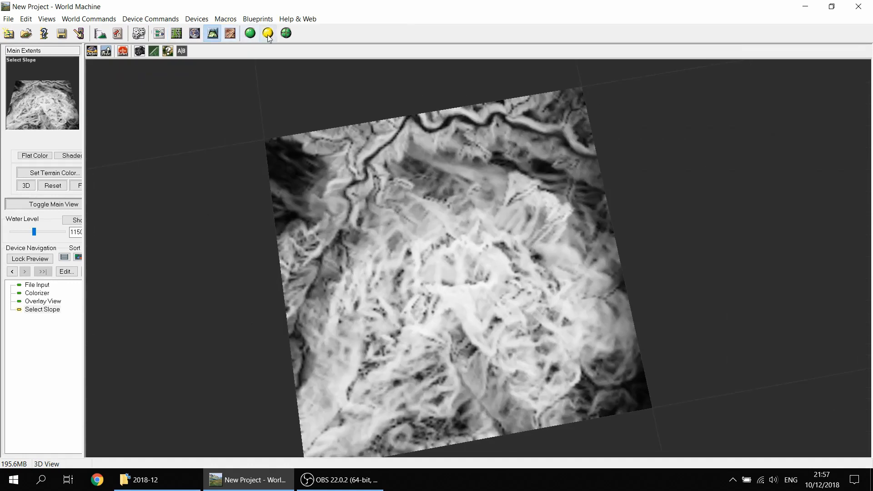
{"action": "left_click_drag", "start_coordinate": [425, 150], "coordinate": [398, 233]}
{"action": "scroll", "coordinate": [418, 300], "scroll_direction": "up", "scroll_amount": 3}
{"action": "scroll", "coordinate": [418, 300], "scroll_direction": "down", "scroll_amount": 3}
{"action": "left_click_drag", "start_coordinate": [418, 300], "coordinate": [437, 298]}
{"action": "right_click_drag", "start_coordinate": [433, 269], "coordinate": [445, 284]}
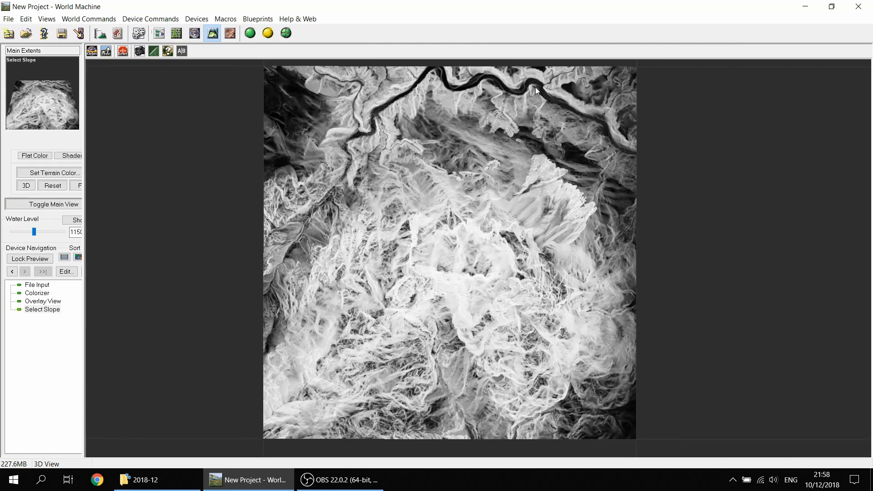
Step: Connect the Select Slope output to the Colorizer's input in place of the File Input
{"action": "left_click", "coordinate": [158, 34]}
{"action": "left_click_drag", "start_coordinate": [353, 304], "coordinate": [408, 313]}
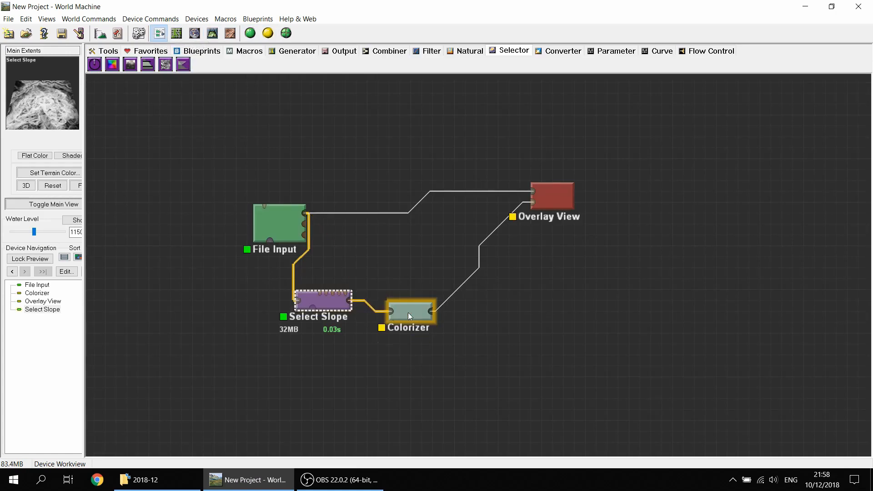
Step: Build the Overlay View and examine the slope-based colouring across the mountain in 3D
{"action": "left_click", "coordinate": [512, 216]}
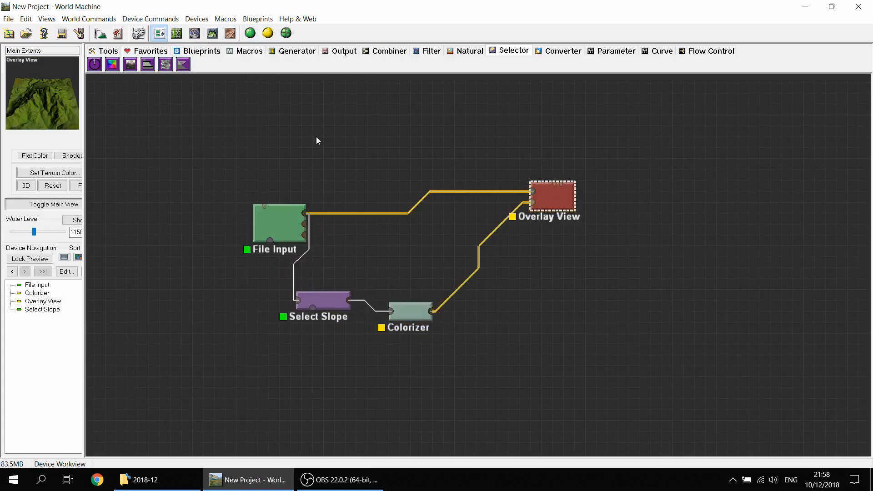
{"action": "left_click", "coordinate": [212, 34]}
{"action": "left_click_drag", "start_coordinate": [400, 379], "coordinate": [383, 264]}
{"action": "scroll", "coordinate": [501, 207], "scroll_direction": "down", "scroll_amount": 3}
{"action": "scroll", "coordinate": [481, 347], "scroll_direction": "up", "scroll_amount": 4}
{"action": "scroll", "coordinate": [480, 344], "scroll_direction": "up", "scroll_amount": 4}
{"action": "scroll", "coordinate": [382, 262], "scroll_direction": "down", "scroll_amount": 3}
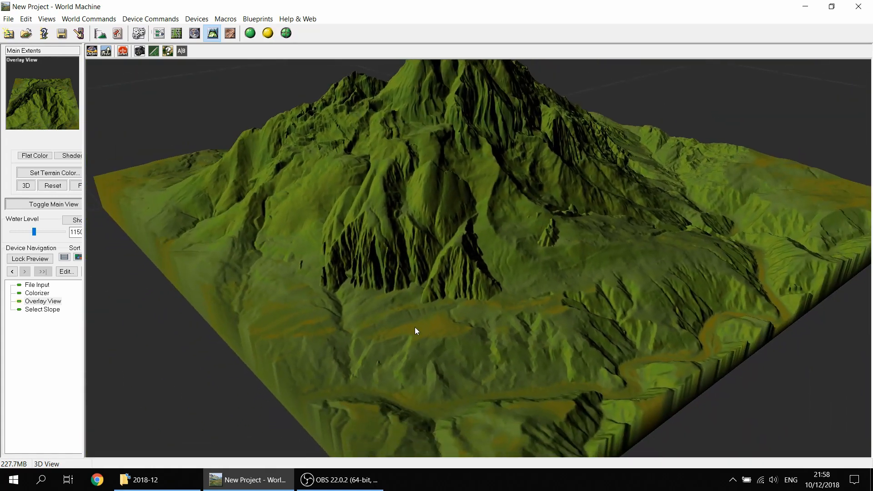
{"action": "scroll", "coordinate": [459, 150], "scroll_direction": "down", "scroll_amount": 3}
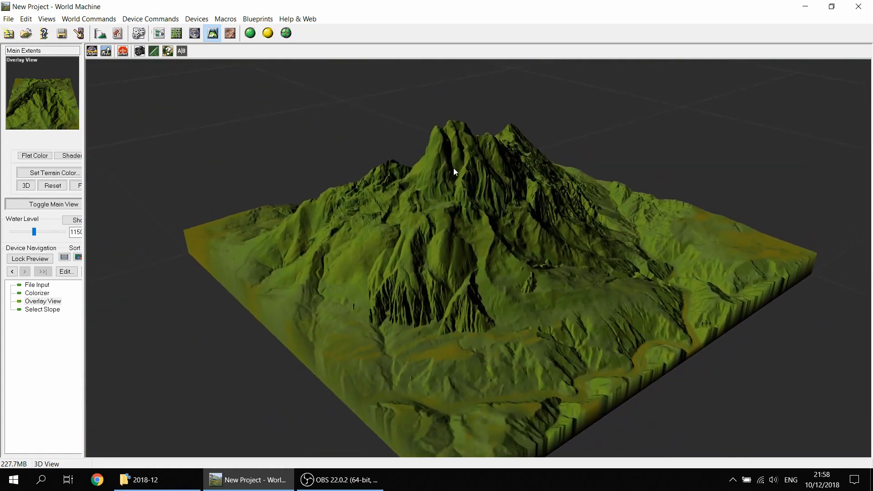
{"action": "left_click_drag", "start_coordinate": [447, 186], "coordinate": [346, 191]}
Step: Move the File Input device farther from Select Slope in the graph and view its terrain in 3D
{"action": "left_click", "coordinate": [159, 32]}
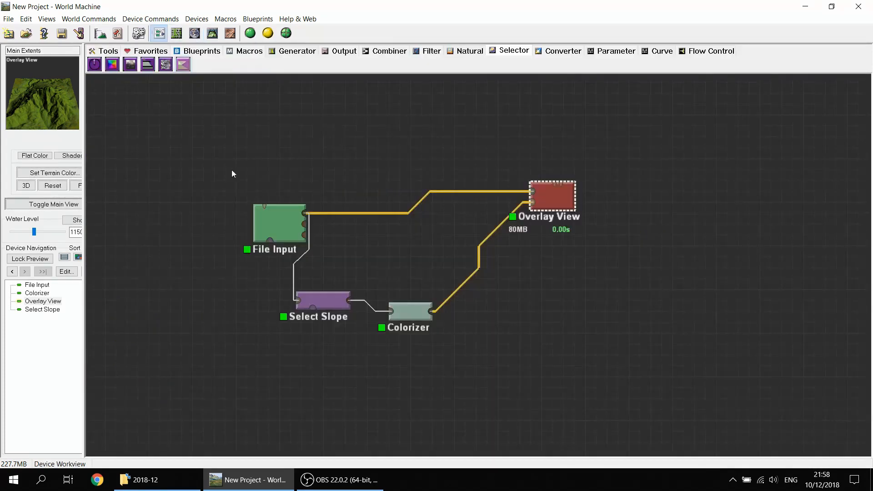
{"action": "left_click", "coordinate": [406, 311]}
{"action": "left_click_drag", "start_coordinate": [445, 359], "coordinate": [410, 371]}
{"action": "left_click_drag", "start_coordinate": [248, 235], "coordinate": [172, 181]}
{"action": "left_click_drag", "start_coordinate": [325, 136], "coordinate": [394, 255]}
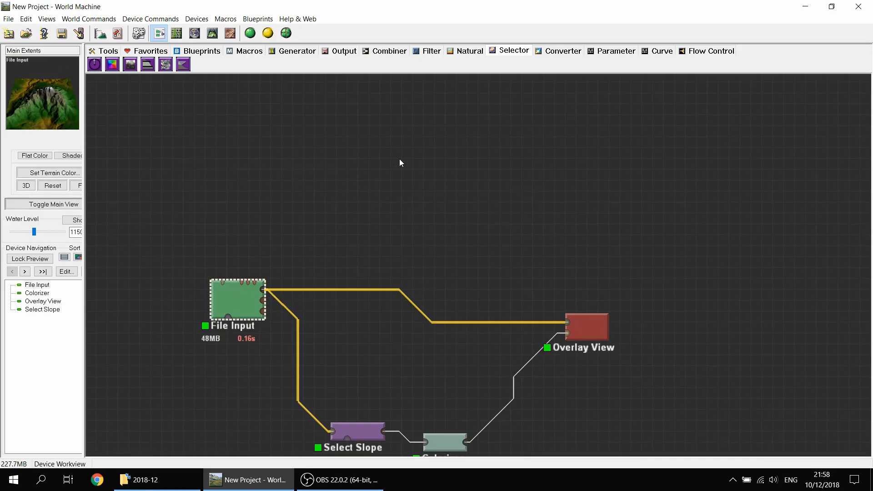
{"action": "left_click", "coordinate": [212, 34]}
{"action": "mouse_move", "coordinate": [370, 227]}
{"action": "left_mouse_down"}
{"action": "mouse_move", "coordinate": [377, 306]}
{"action": "mouse_move", "coordinate": [377, 232]}
{"action": "left_mouse_up"}
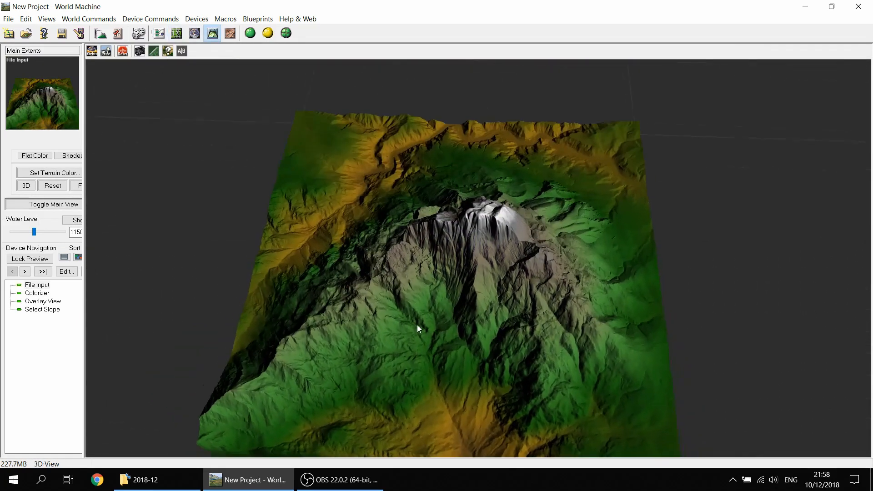
Step: Add an Erosion device above the File Input and connect the File Input's primary output to it
{"action": "left_click", "coordinate": [159, 34]}
{"action": "left_click", "coordinate": [449, 53]}
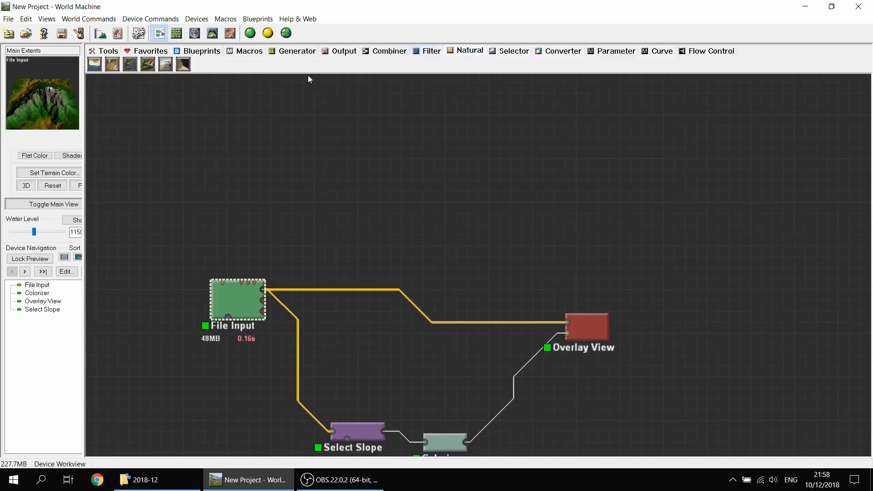
{"action": "left_click", "coordinate": [114, 65]}
{"action": "left_click_drag", "start_coordinate": [263, 289], "coordinate": [356, 193]}
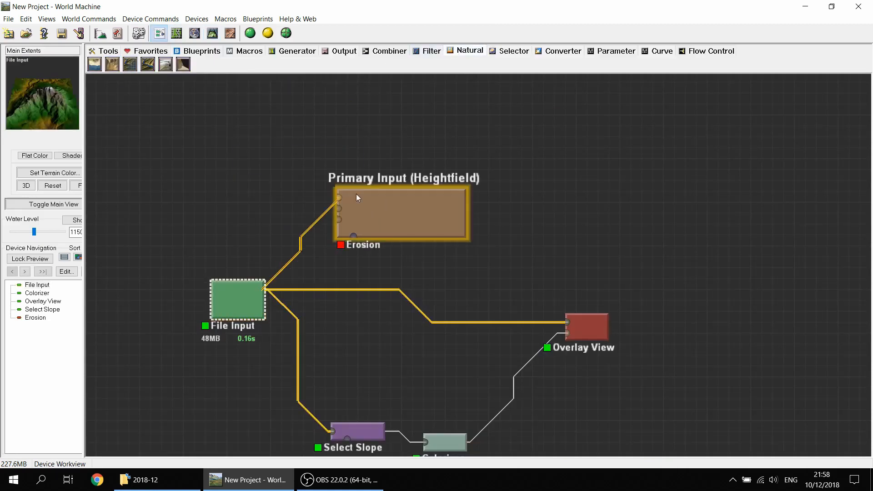
{"action": "left_click_drag", "start_coordinate": [429, 232], "coordinate": [418, 224]}
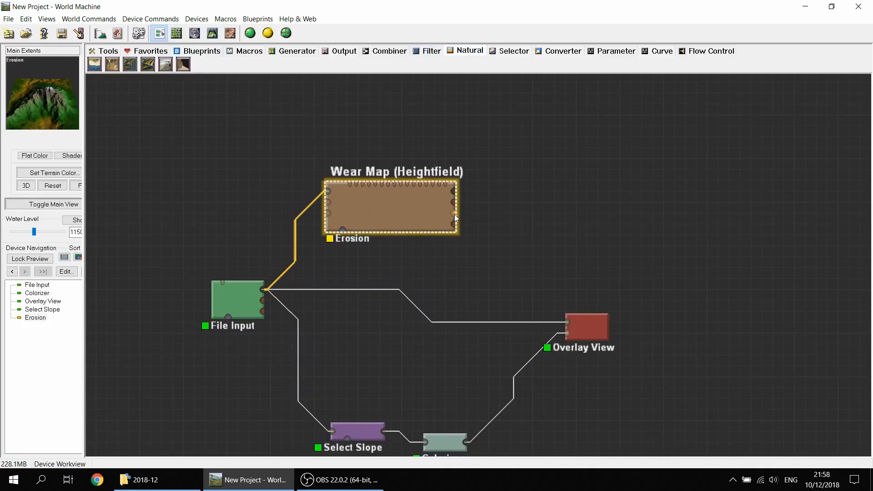
Step: Review the Erosion device's fluvial erosion parameters and accept them
{"action": "middle_click_drag", "start_coordinate": [525, 234], "coordinate": [399, 222]}
{"action": "double_click", "coordinate": [383, 198]}
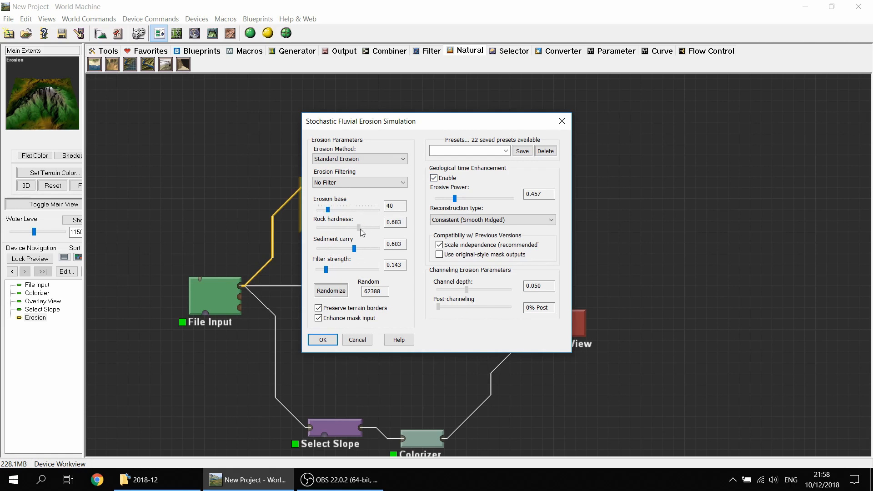
{"action": "left_click", "coordinate": [324, 340]}
{"action": "left_click", "coordinate": [317, 218]}
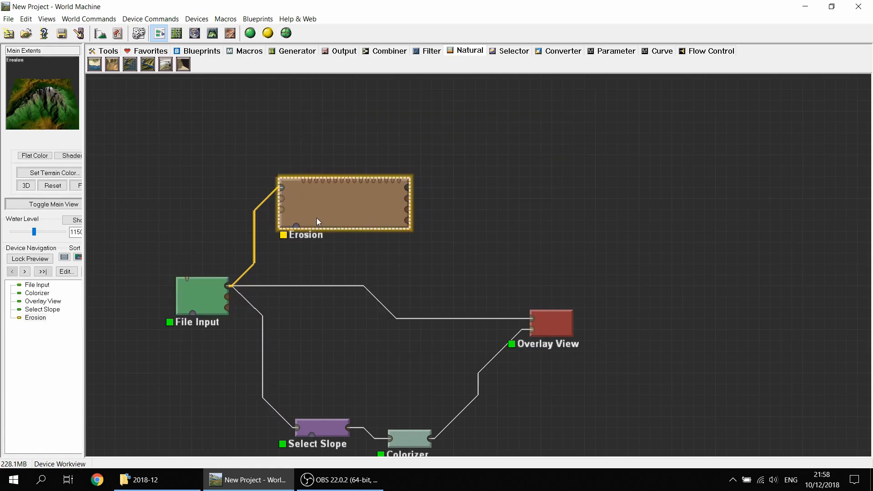
Step: Show the Erosion device in 3D and run a normal build of the eroded terrain
{"action": "left_click", "coordinate": [213, 32]}
{"action": "left_click_drag", "start_coordinate": [375, 241], "coordinate": [365, 246]}
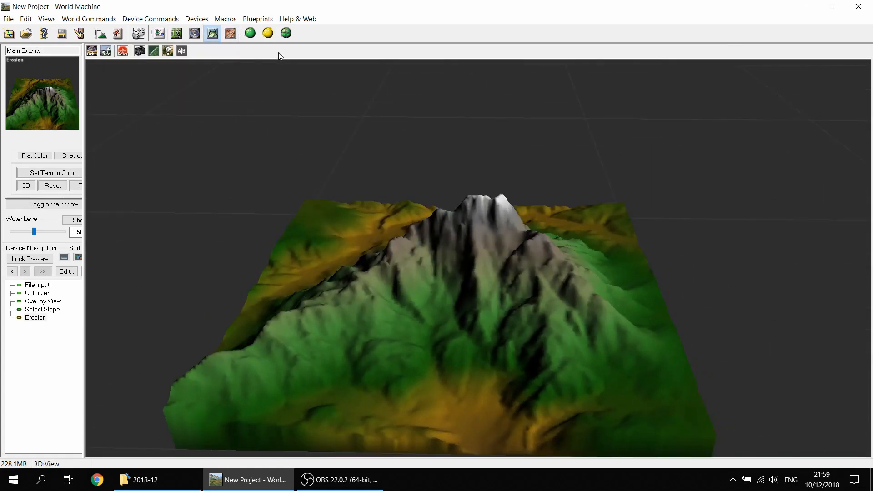
{"action": "left_click", "coordinate": [271, 40]}
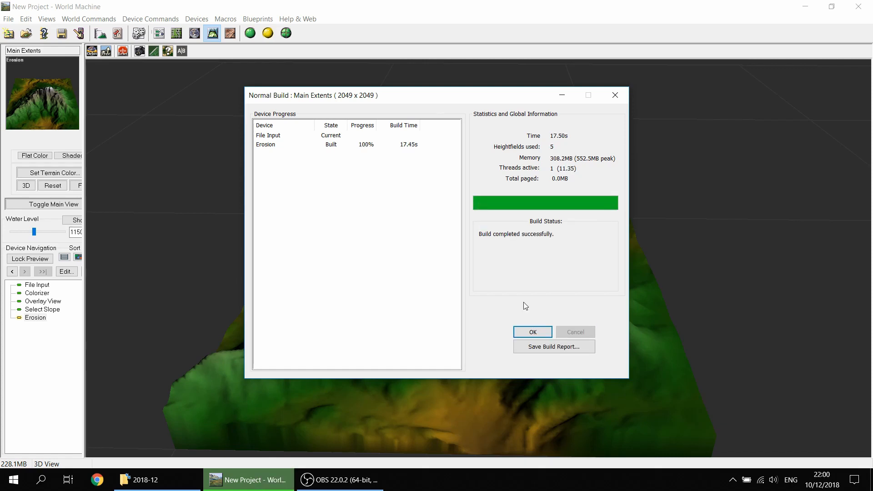
{"action": "left_click", "coordinate": [531, 331]}
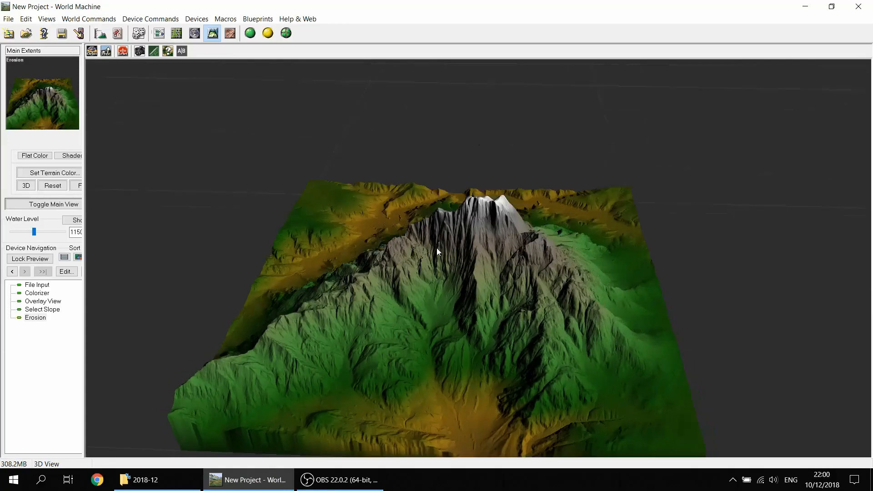
Step: Compare the Erosion device's primary input and output across the mountain with the A/B split in 3D
{"action": "scroll", "coordinate": [456, 203], "scroll_direction": "up", "scroll_amount": 3}
{"action": "left_click", "coordinate": [181, 50]}
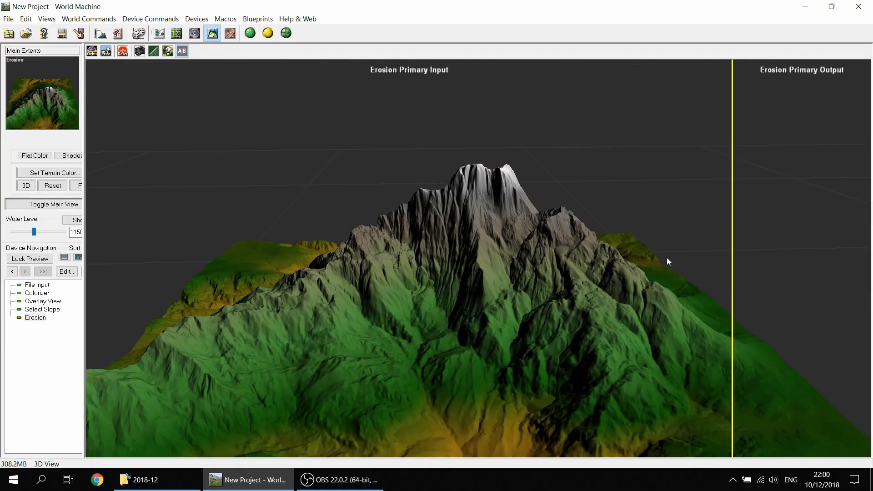
{"action": "left_click_drag", "start_coordinate": [731, 286], "coordinate": [692, 255]}
{"action": "left_click_drag", "start_coordinate": [628, 247], "coordinate": [178, 262]}
{"action": "left_click_drag", "start_coordinate": [473, 282], "coordinate": [479, 258]}
{"action": "left_click_drag", "start_coordinate": [179, 265], "coordinate": [257, 255]}
{"action": "left_click_drag", "start_coordinate": [428, 207], "coordinate": [421, 225]}
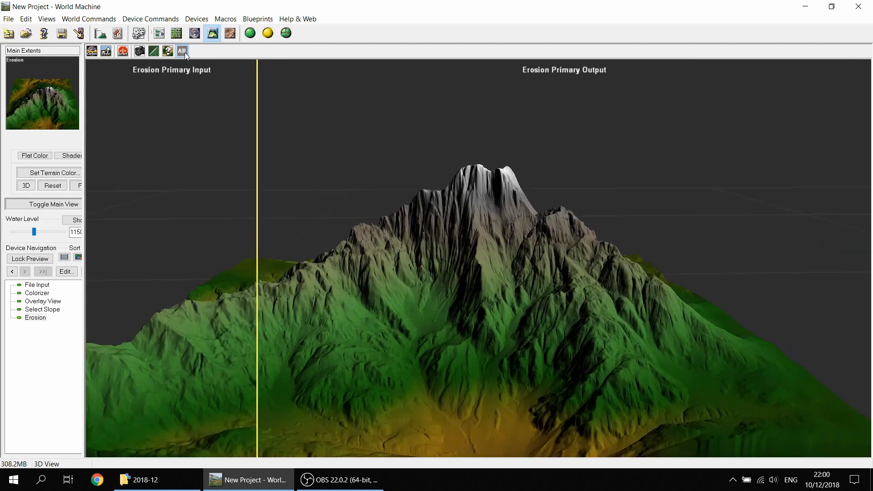
{"action": "left_click", "coordinate": [182, 52]}
Step: View the eroded terrain from above and compare it with the Erosion input in the A/B split again
{"action": "left_click_drag", "start_coordinate": [275, 181], "coordinate": [505, 315]}
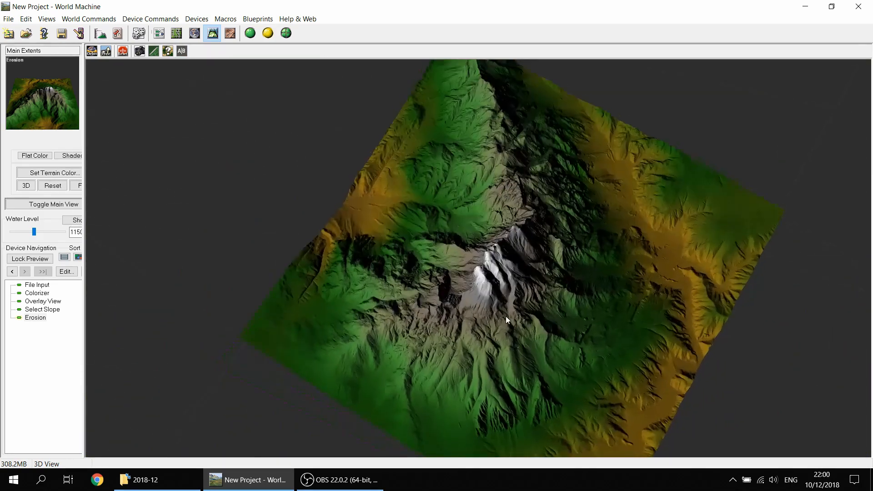
{"action": "left_click", "coordinate": [182, 51]}
{"action": "left_click_drag", "start_coordinate": [263, 288], "coordinate": [323, 259]}
{"action": "left_click_drag", "start_coordinate": [714, 332], "coordinate": [652, 365]}
{"action": "scroll", "coordinate": [678, 292], "scroll_direction": "up", "scroll_amount": 3}
{"action": "left_click_drag", "start_coordinate": [679, 295], "coordinate": [659, 340]}
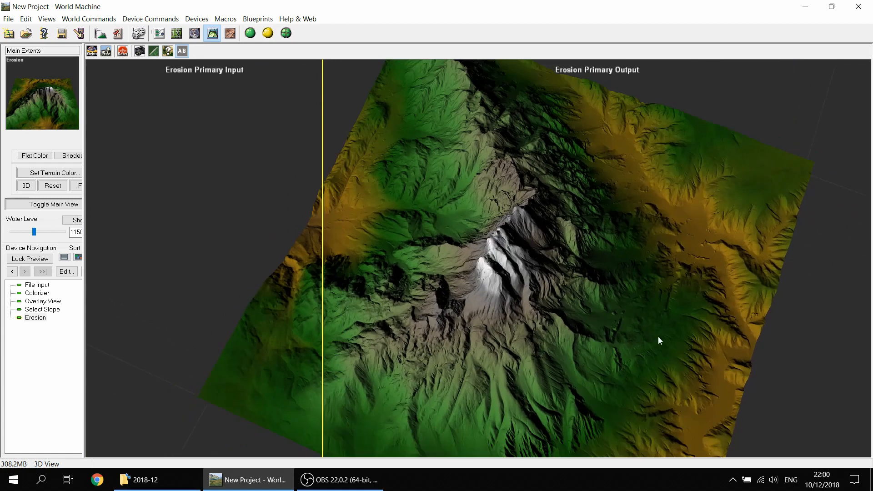
Step: Place an Equalizer device and route the Erosion's Deposition Map output through it into the Overlay View's second input
{"action": "left_click", "coordinate": [182, 52]}
{"action": "left_click", "coordinate": [159, 33]}
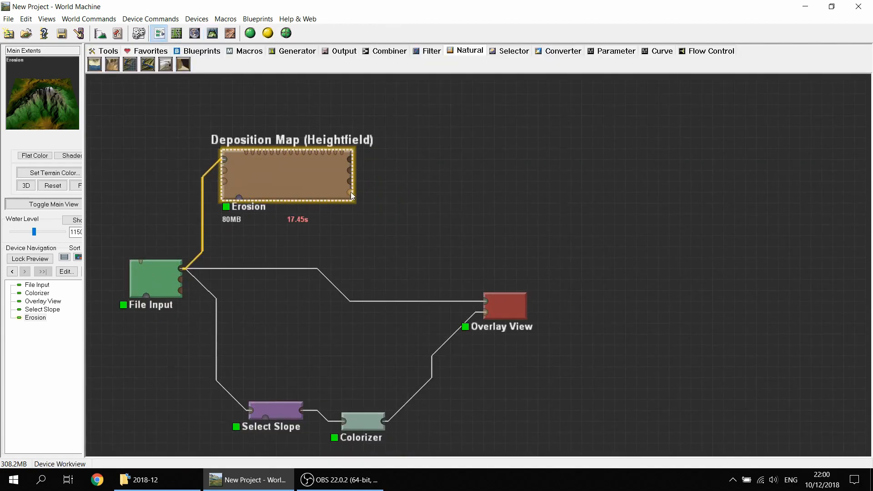
{"action": "left_click", "coordinate": [413, 53]}
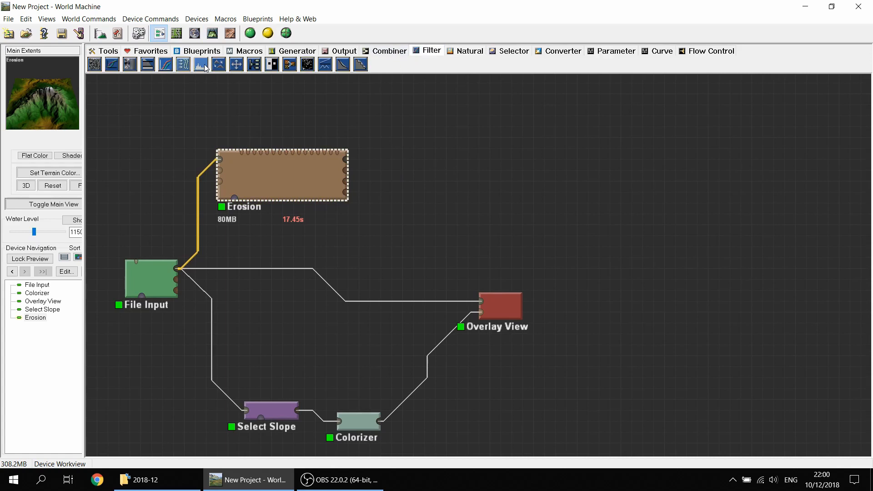
{"action": "left_click_drag", "start_coordinate": [205, 68], "coordinate": [388, 160]}
{"action": "left_click_drag", "start_coordinate": [347, 191], "coordinate": [481, 312]}
Step: Run a normal build of the Overlay View and inspect the deposition overlay on the mountain in 3D, up close and from above
{"action": "left_click", "coordinate": [509, 315]}
{"action": "left_click", "coordinate": [213, 36]}
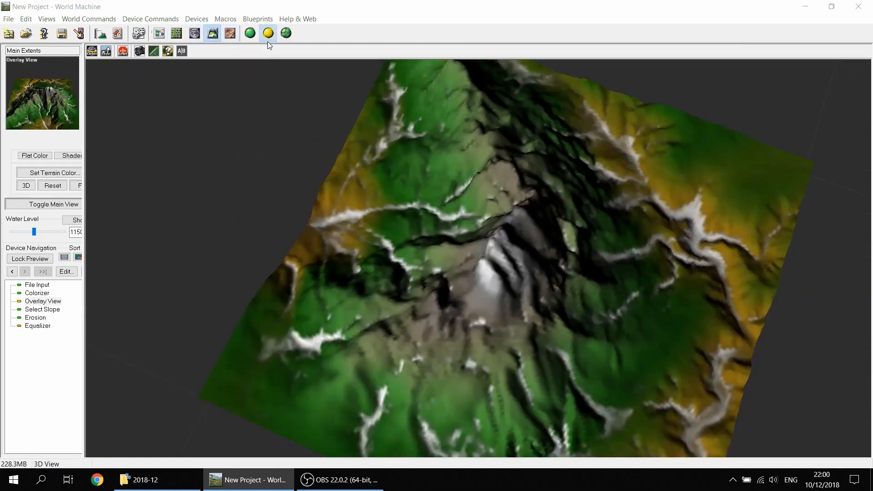
{"action": "left_click", "coordinate": [268, 36]}
{"action": "left_click_drag", "start_coordinate": [353, 337], "coordinate": [505, 274]}
{"action": "scroll", "coordinate": [511, 269], "scroll_direction": "up", "scroll_amount": 2}
{"action": "scroll", "coordinate": [506, 275], "scroll_direction": "up", "scroll_amount": 2}
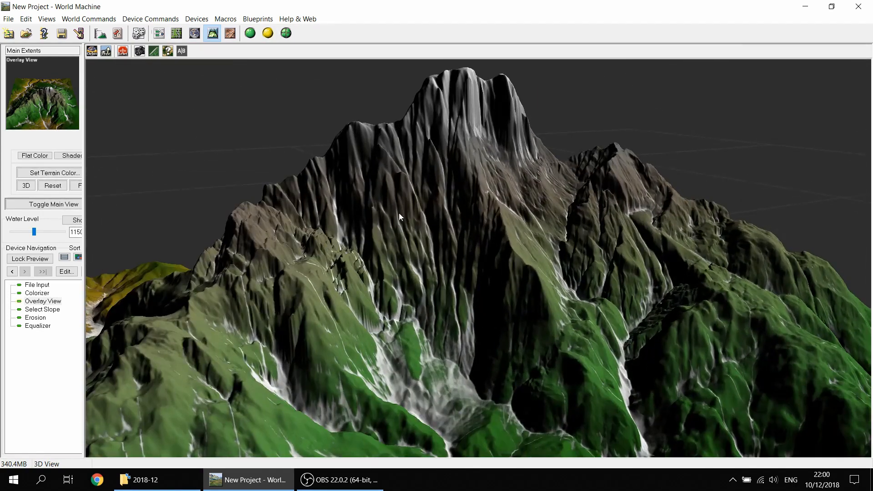
{"action": "left_click_drag", "start_coordinate": [444, 284], "coordinate": [389, 326]}
{"action": "scroll", "coordinate": [536, 287], "scroll_direction": "down", "scroll_amount": 2}
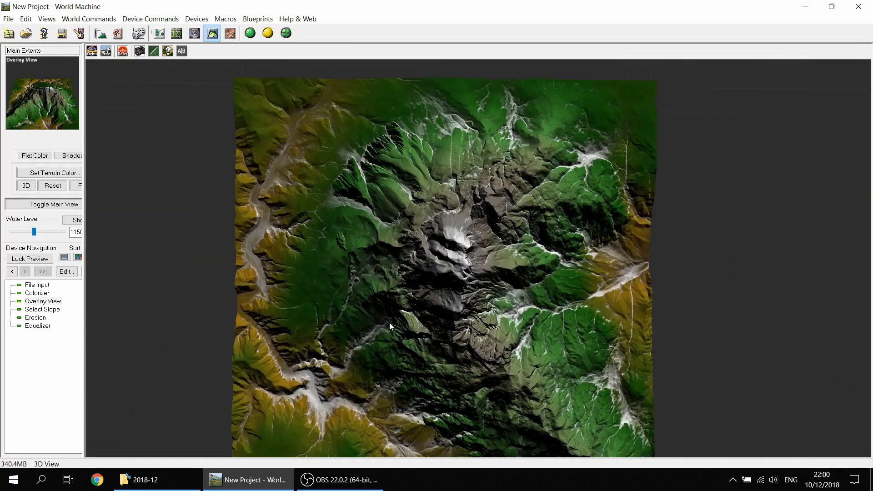
Step: Rearrange the device network, moving the Overlay View farther from the File Input and the Equalizer closer to the Erosion device
{"action": "left_click", "coordinate": [159, 33]}
{"action": "left_click_drag", "start_coordinate": [478, 293], "coordinate": [545, 262]}
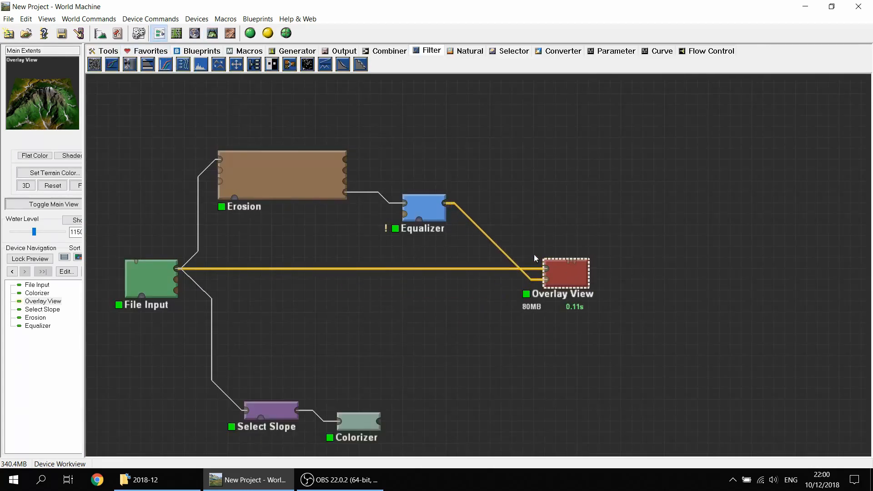
{"action": "left_click", "coordinate": [429, 214]}
{"action": "left_click_drag", "start_coordinate": [430, 221], "coordinate": [397, 204]}
{"action": "left_click_drag", "start_coordinate": [429, 311], "coordinate": [385, 288]}
Step: Delete the Select Slope device that feeds the Colorizer and move the Colorizer lower in the network
{"action": "left_click", "coordinate": [324, 407]}
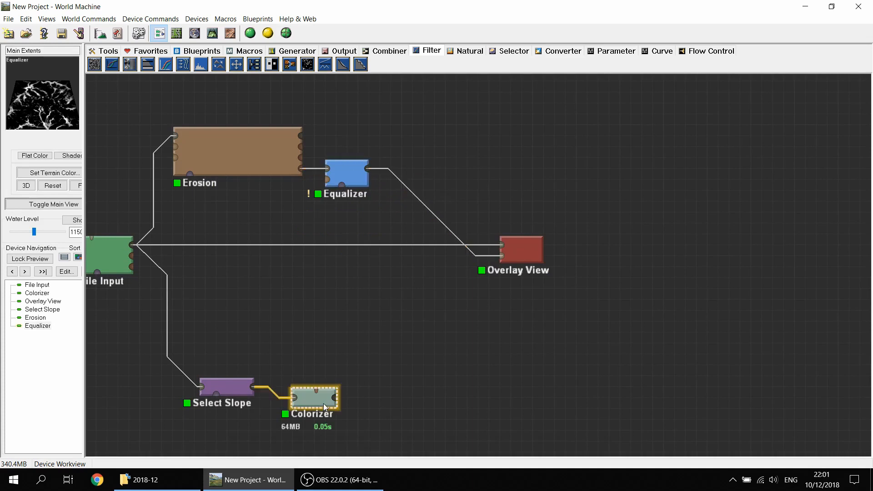
{"action": "left_click", "coordinate": [214, 388]}
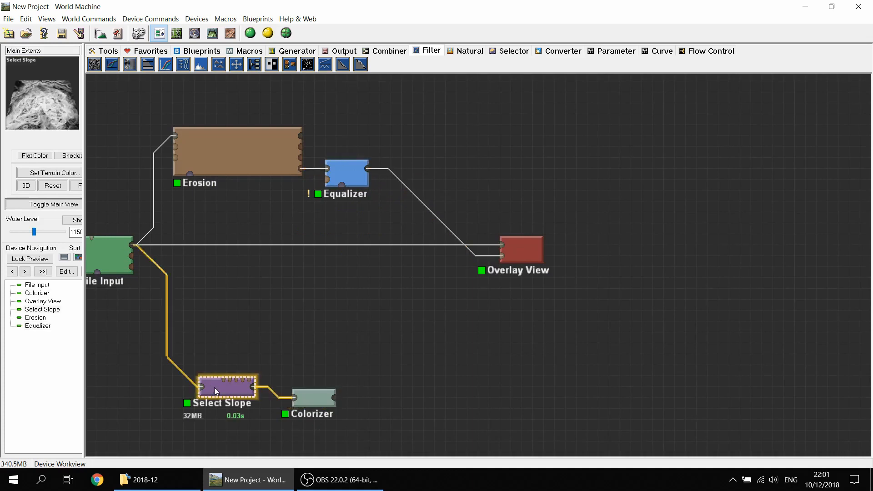
{"action": "key", "text": "Delete"}
{"action": "left_click_drag", "start_coordinate": [310, 389], "coordinate": [309, 420]}
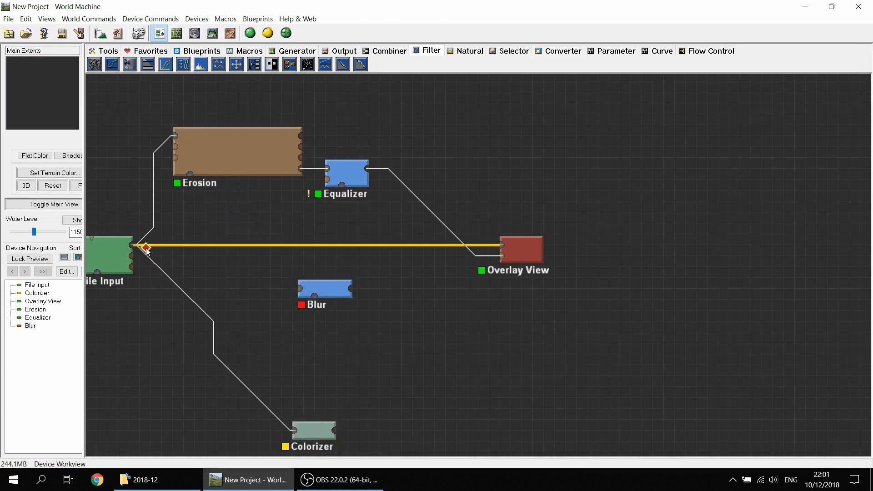
Step: Feed the File Input terrain into a Blur device and add a Combiner that takes the original and the blurred terrain
{"action": "left_click_drag", "start_coordinate": [132, 246], "coordinate": [374, 362]}
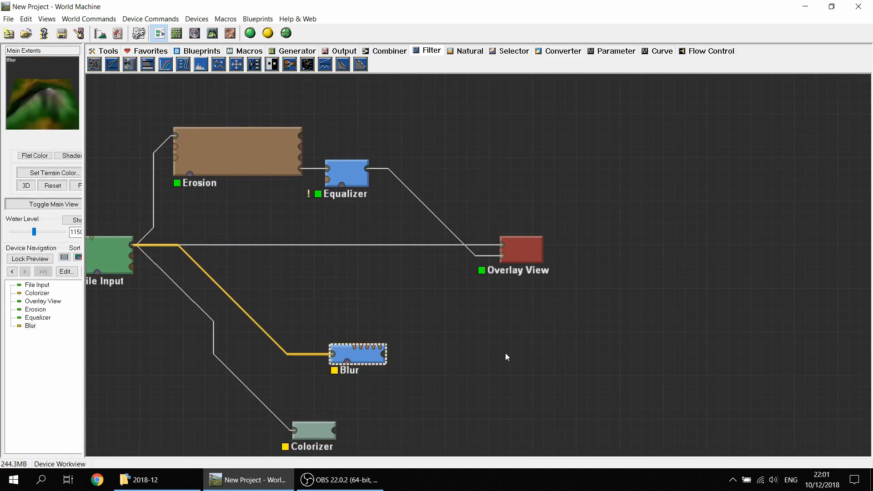
{"action": "left_click_drag", "start_coordinate": [506, 352], "coordinate": [449, 317]}
{"action": "left_click", "coordinate": [383, 50]}
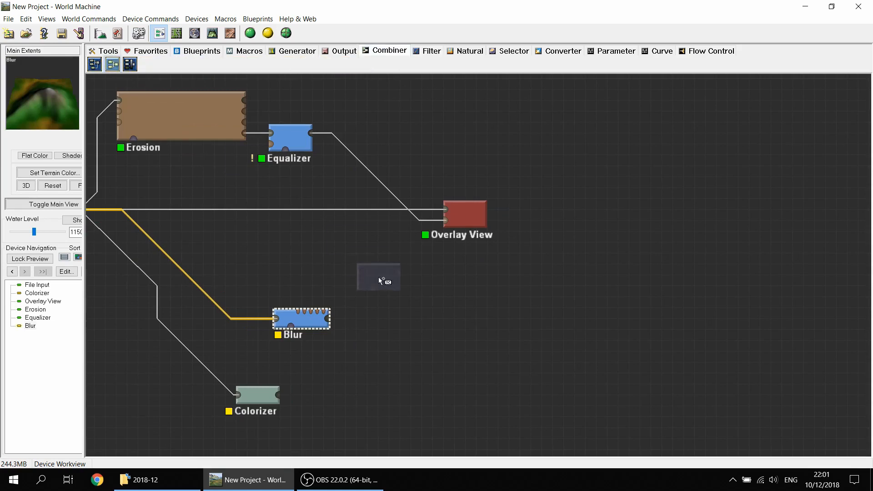
{"action": "left_click", "coordinate": [378, 277]}
{"action": "left_click_drag", "start_coordinate": [323, 328], "coordinate": [292, 333]}
Step: Set the Combiner's method to Extract Differences, keeping the strength at 0.50000
{"action": "double_click", "coordinate": [366, 274]}
{"action": "left_click", "coordinate": [415, 238]}
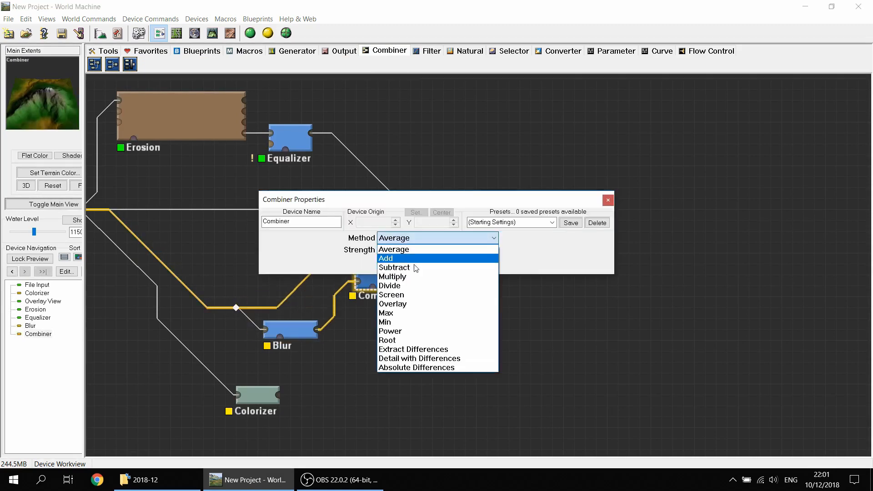
{"action": "left_click", "coordinate": [414, 349]}
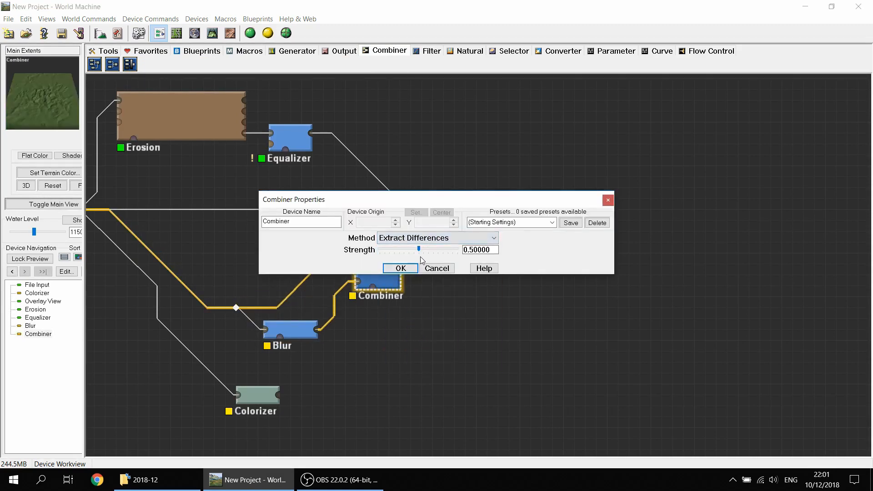
{"action": "left_click", "coordinate": [384, 268]}
Step: Run a normal build of the Combiner and inspect the extracted differences in 3D
{"action": "left_click", "coordinate": [212, 33]}
{"action": "left_click", "coordinate": [267, 33]}
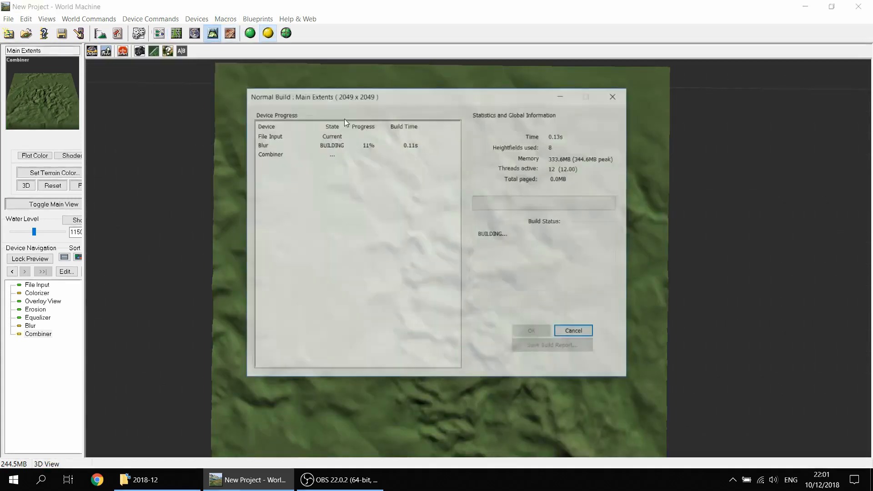
{"action": "mouse_move", "coordinate": [403, 313]}
{"action": "left_mouse_down"}
{"action": "mouse_move", "coordinate": [329, 151]}
{"action": "mouse_move", "coordinate": [379, 185]}
{"action": "mouse_move", "coordinate": [396, 318]}
{"action": "left_mouse_up"}
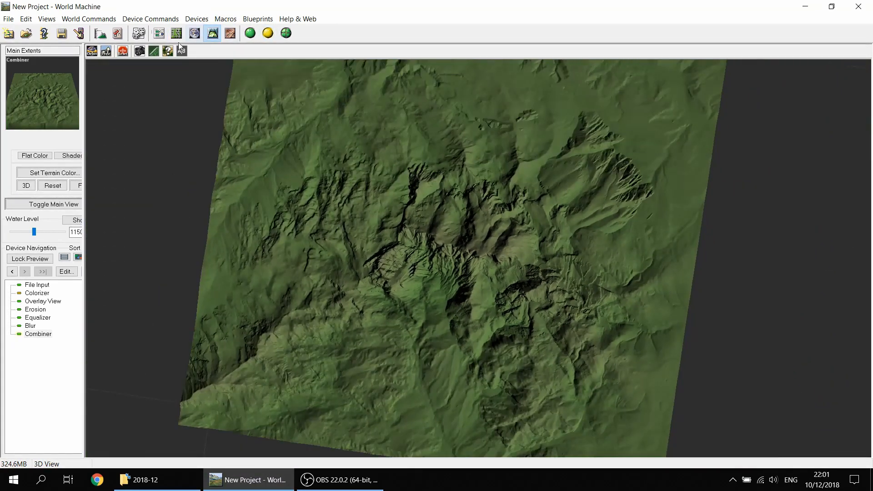
{"action": "left_click", "coordinate": [159, 33]}
{"action": "right_click", "coordinate": [328, 226]}
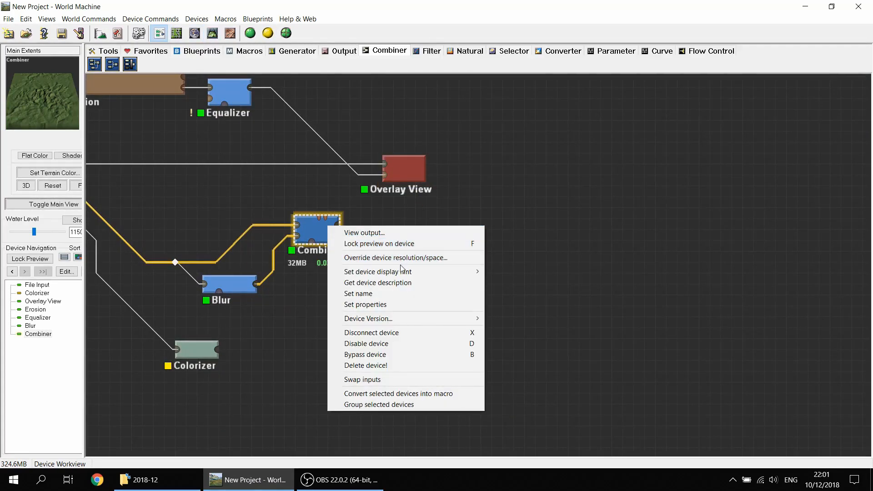
{"action": "mouse_move", "coordinate": [401, 271]}
{"action": "left_click", "coordinate": [505, 293]}
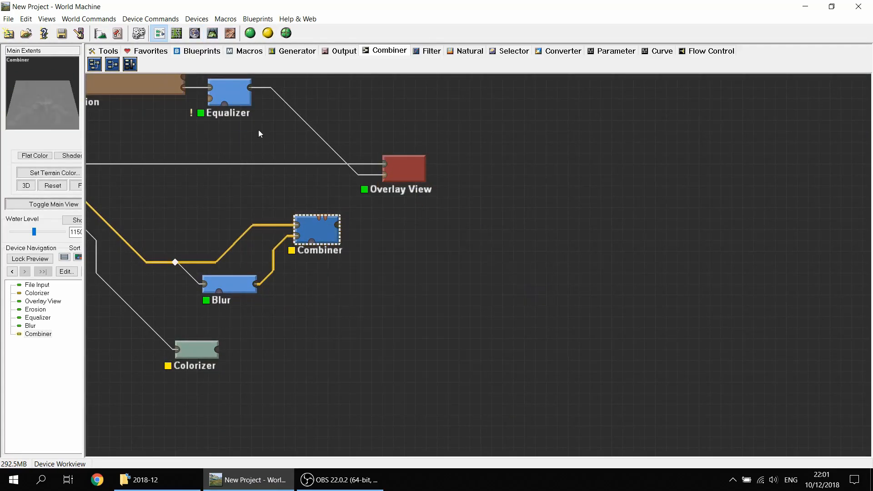
{"action": "left_click_drag", "start_coordinate": [316, 231], "coordinate": [316, 236]}
Step: Place a Clamp device after the Combiner, connect the Combiner's output to it, and adjust its properties
{"action": "left_click", "coordinate": [413, 51]}
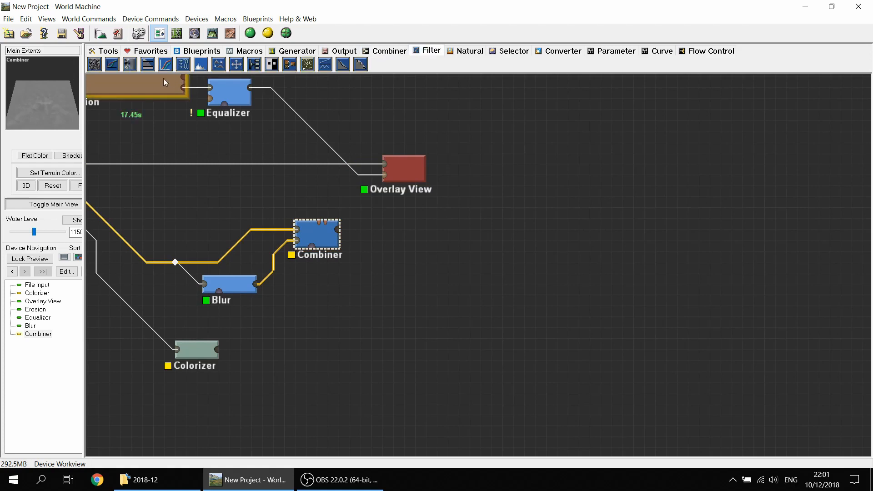
{"action": "left_click", "coordinate": [394, 229]}
{"action": "left_click_drag", "start_coordinate": [338, 229], "coordinate": [373, 237]}
{"action": "double_click", "coordinate": [389, 232]}
{"action": "left_click", "coordinate": [472, 248]}
{"action": "left_click", "coordinate": [479, 270]}
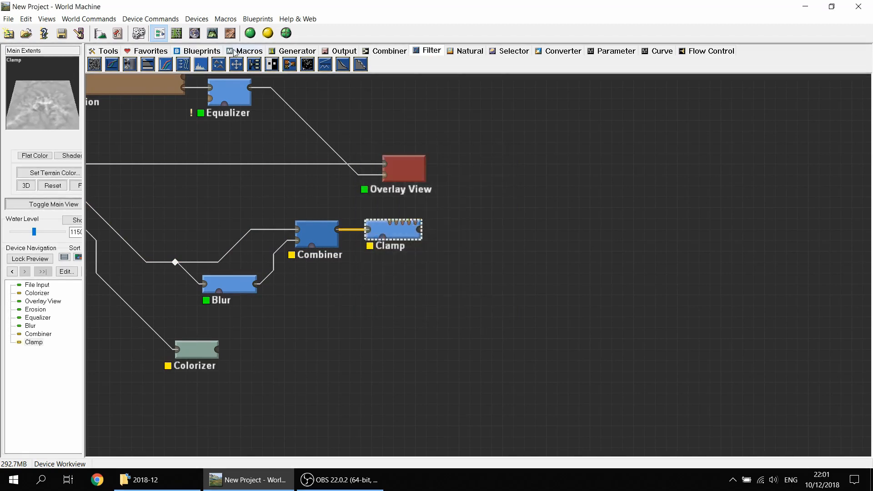
Step: Build the Clamp device and inspect its greyscale output from above in 3D
{"action": "left_click", "coordinate": [212, 34]}
{"action": "left_click_drag", "start_coordinate": [345, 197], "coordinate": [402, 269]}
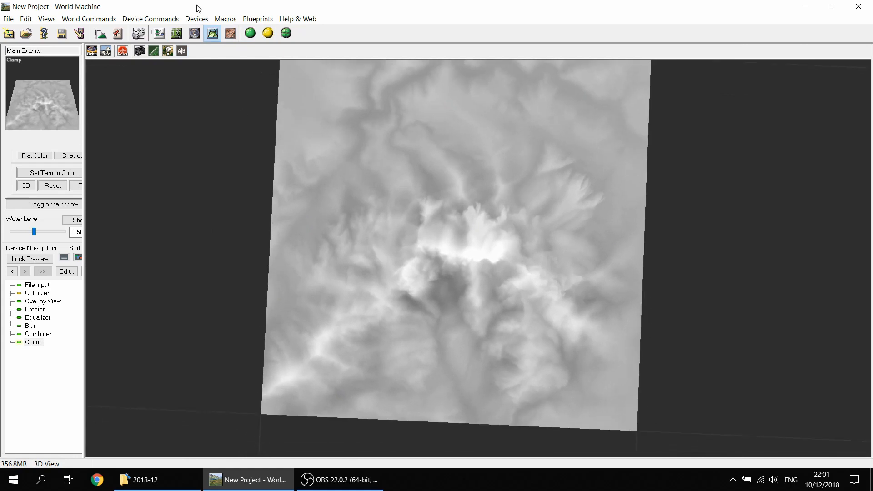
{"action": "left_click", "coordinate": [159, 32]}
Step: Compare the Equalizer and Clamp previews, and examine the Clamp output in 3D again
{"action": "left_click", "coordinate": [403, 168]}
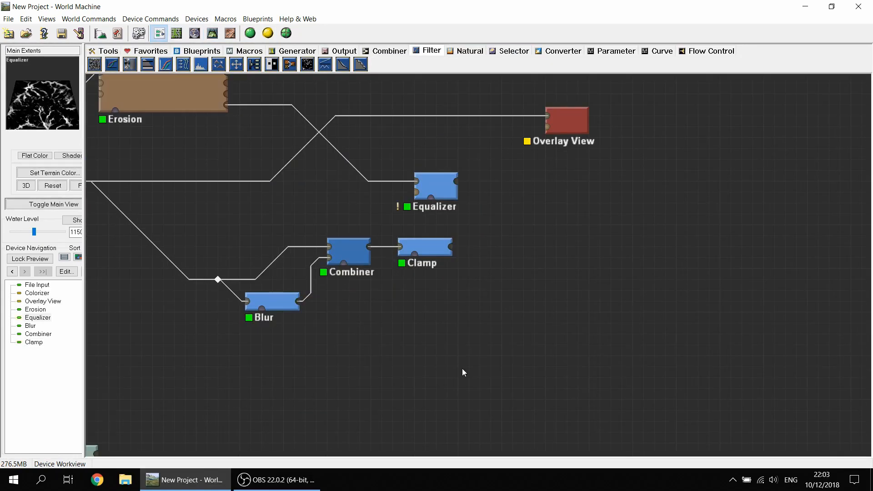
{"action": "left_click", "coordinate": [448, 253]}
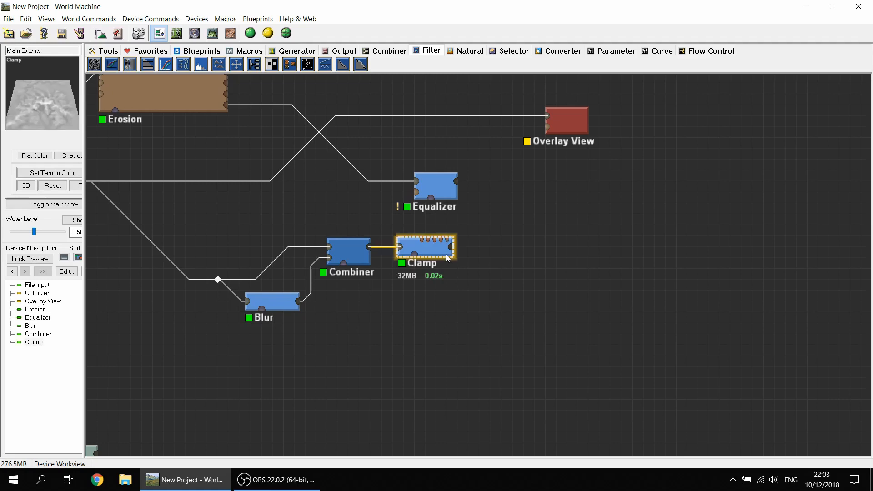
{"action": "left_click", "coordinate": [454, 198]}
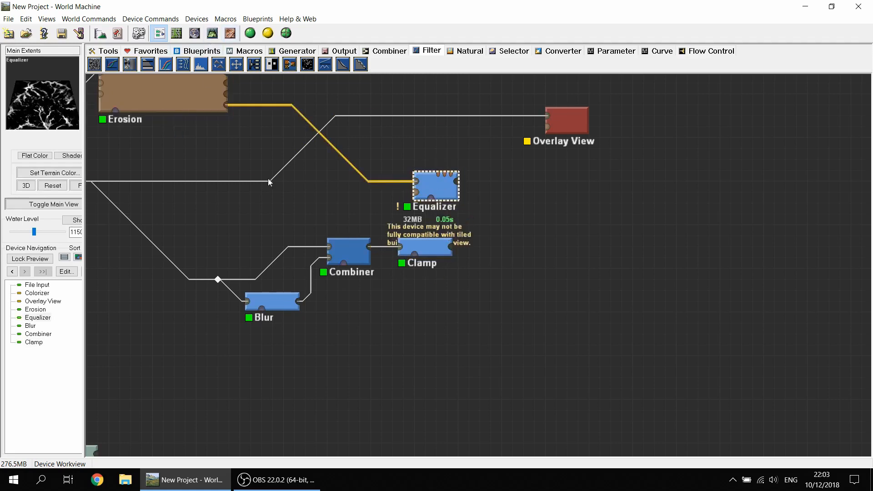
{"action": "left_click", "coordinate": [425, 250]}
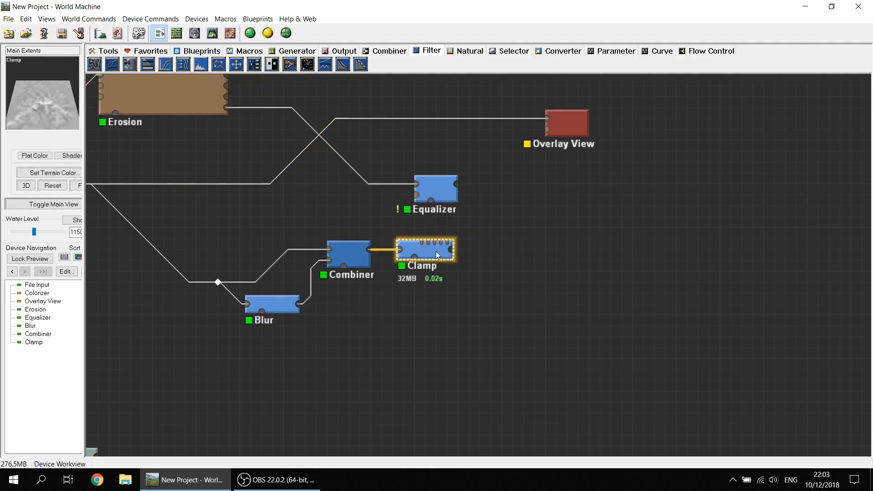
{"action": "left_click", "coordinate": [212, 33]}
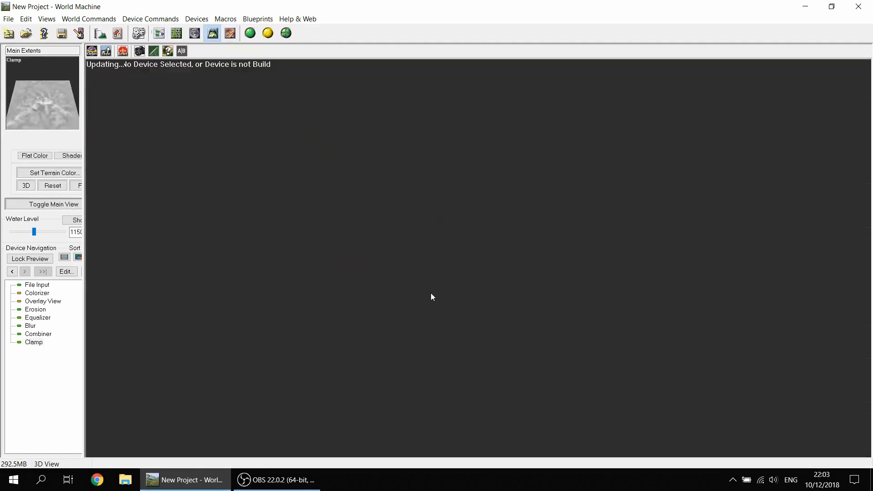
{"action": "left_click_drag", "start_coordinate": [445, 308], "coordinate": [406, 281]}
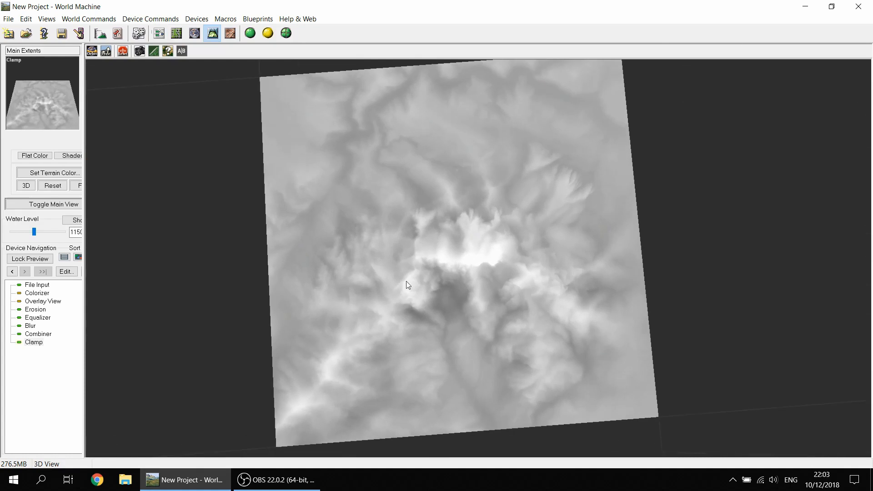
{"action": "left_click", "coordinate": [159, 34]}
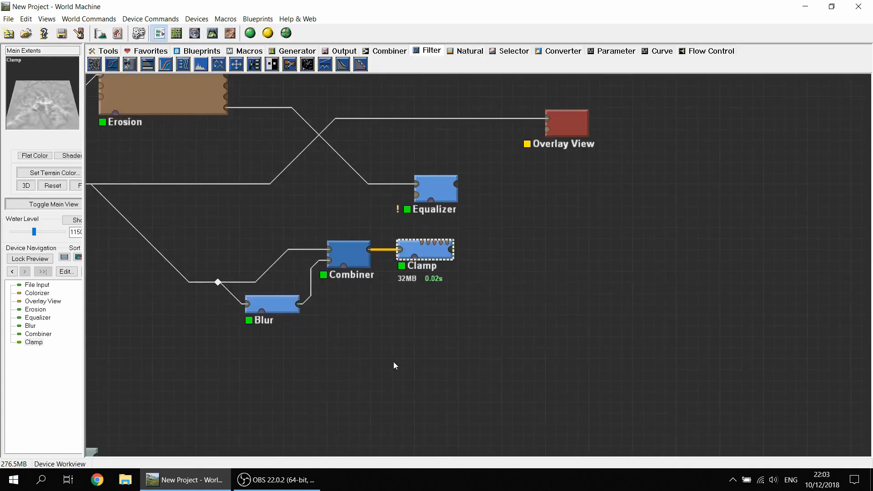
Step: Add a Select Slope device below the Clamp and connect the File Input's terrain output to it
{"action": "left_click_drag", "start_coordinate": [292, 344], "coordinate": [330, 279]}
{"action": "left_click_drag", "start_coordinate": [565, 269], "coordinate": [587, 292]}
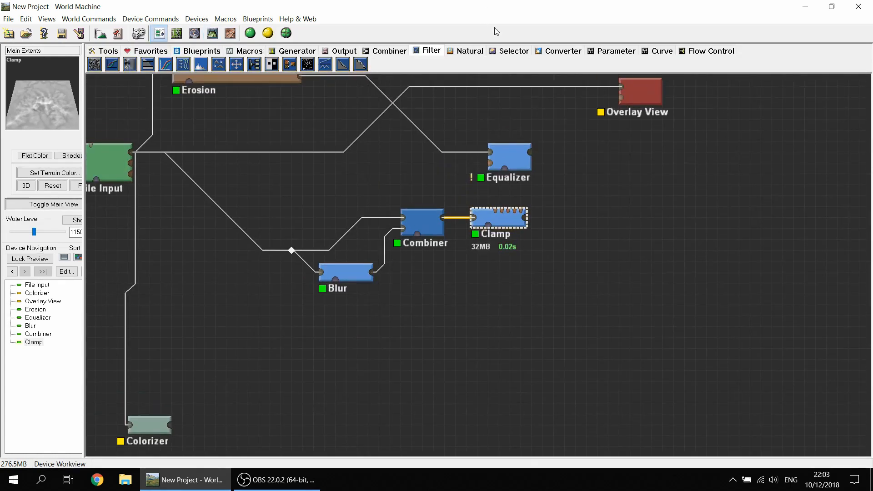
{"action": "left_click", "coordinate": [510, 51]}
{"action": "left_click_drag", "start_coordinate": [183, 64], "coordinate": [473, 359]}
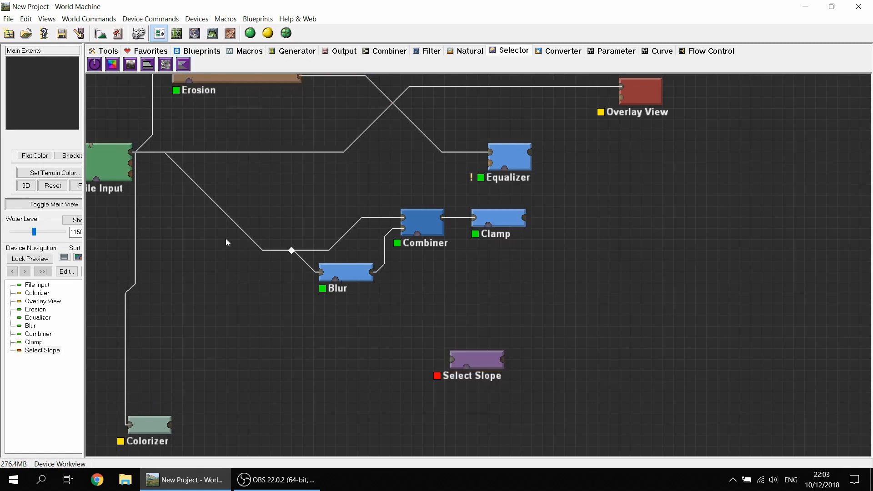
{"action": "left_click_drag", "start_coordinate": [129, 151], "coordinate": [452, 359]}
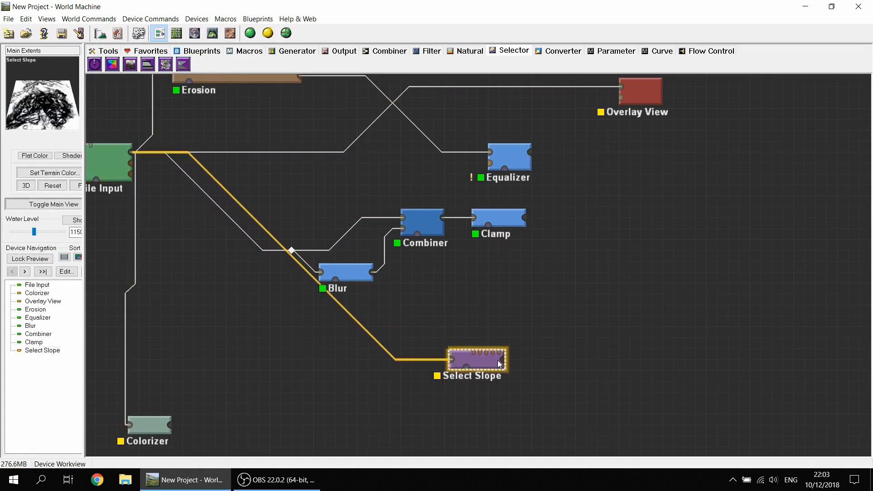
Step: Set the Select Slope range to minimum 0.82 (49deg) and maximum 1.00 (90deg), and move the device directly beneath the Clamp
{"action": "double_click", "coordinate": [475, 359]}
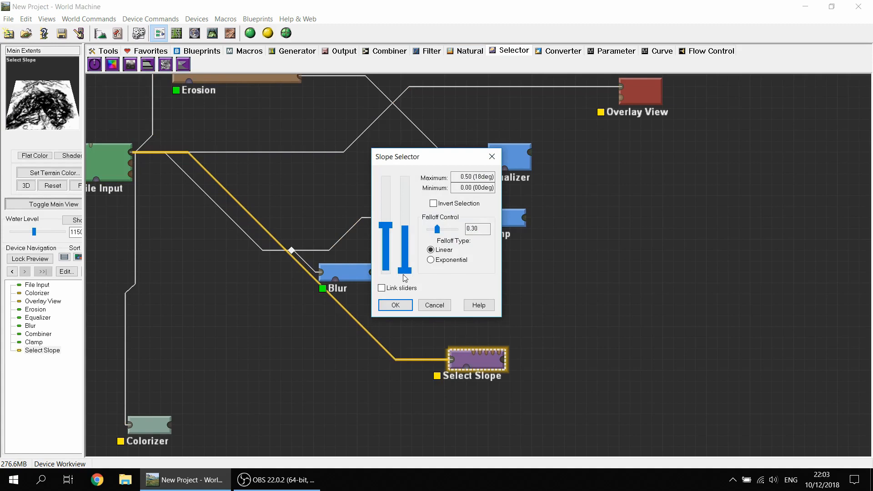
{"action": "left_click_drag", "start_coordinate": [410, 273], "coordinate": [373, 196]}
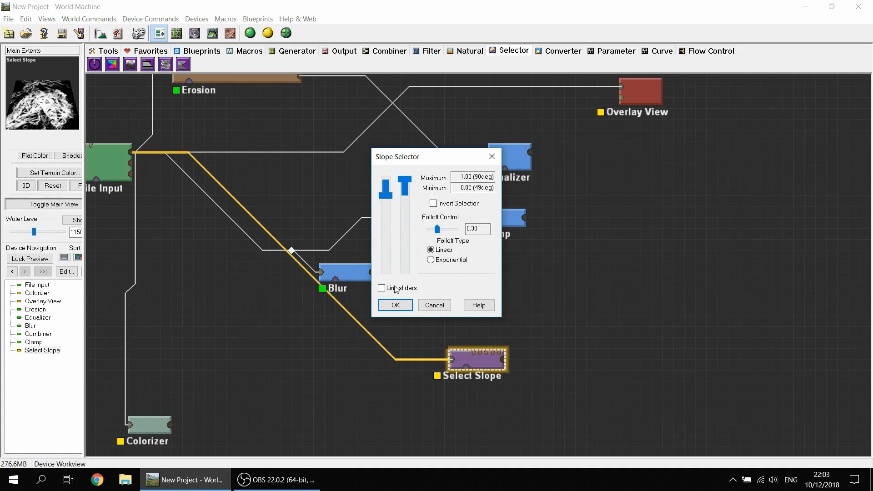
{"action": "left_click", "coordinate": [395, 305]}
{"action": "scroll", "coordinate": [455, 272], "scroll_direction": "down", "scroll_amount": 3}
{"action": "left_click_drag", "start_coordinate": [491, 283], "coordinate": [513, 251]}
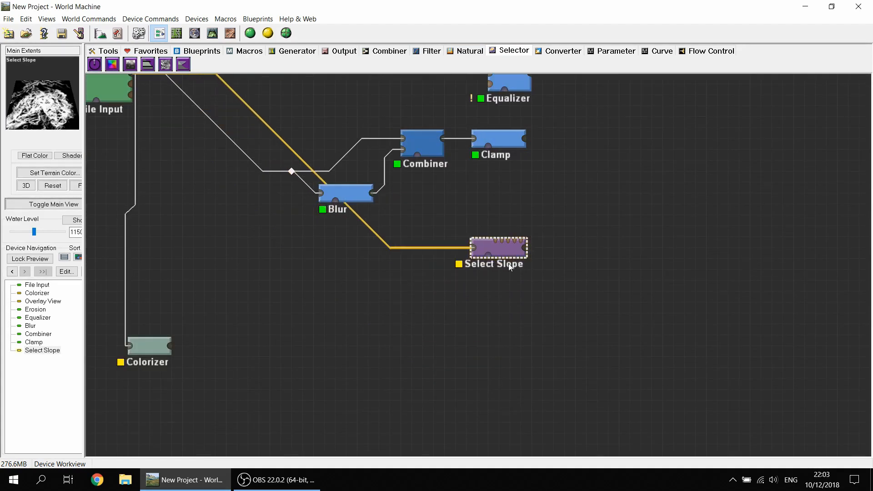
Step: Paste a copy of the Select Slope device beneath the original and connect the same terrain output to it
{"action": "key", "text": "ctrl+v"}
{"action": "left_click", "coordinate": [506, 296]}
{"action": "right_click", "coordinate": [472, 261]}
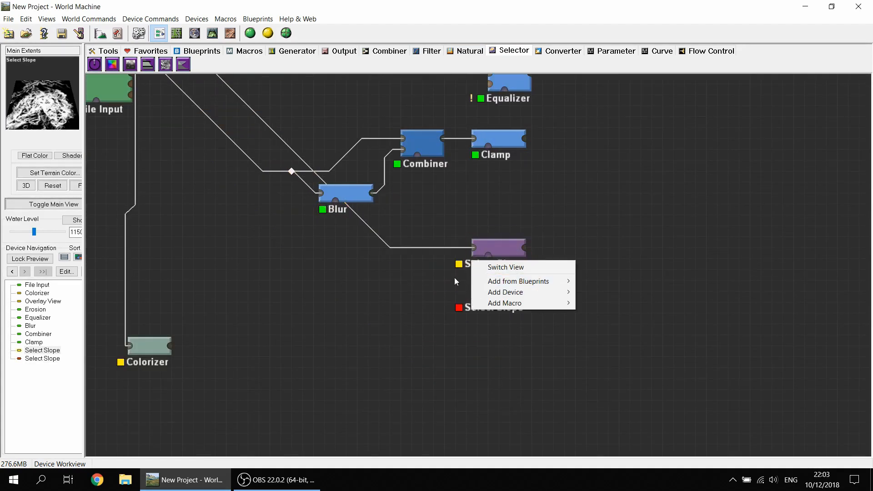
{"action": "left_click", "coordinate": [454, 278]}
{"action": "left_click_drag", "start_coordinate": [473, 288], "coordinate": [437, 248]}
Step: Set the copied Select Slope's minimum to 1.00 (90deg) and its falloff to 1.00
{"action": "double_click", "coordinate": [503, 297]}
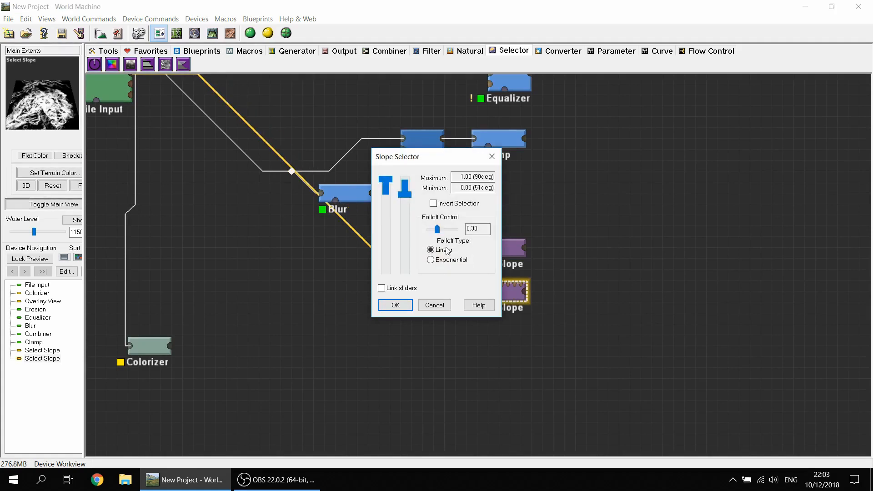
{"action": "left_click_drag", "start_coordinate": [404, 199], "coordinate": [405, 179]}
{"action": "left_click_drag", "start_coordinate": [437, 229], "coordinate": [532, 247]}
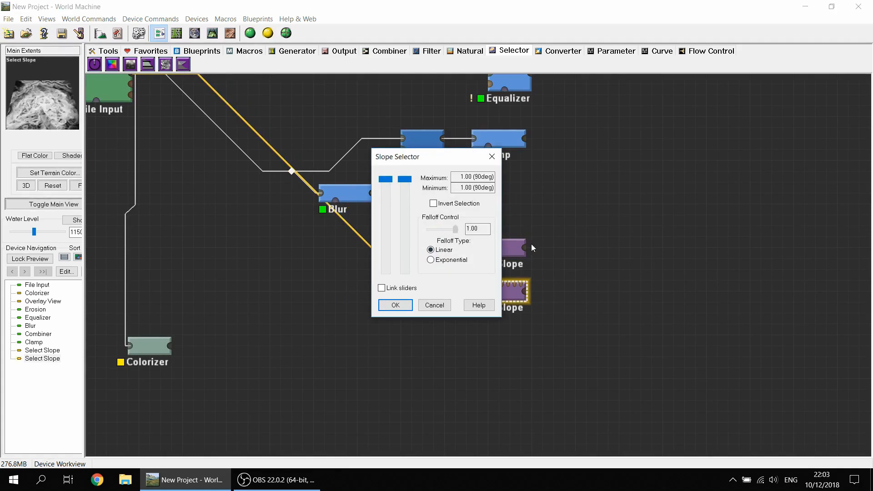
{"action": "left_click", "coordinate": [395, 305]}
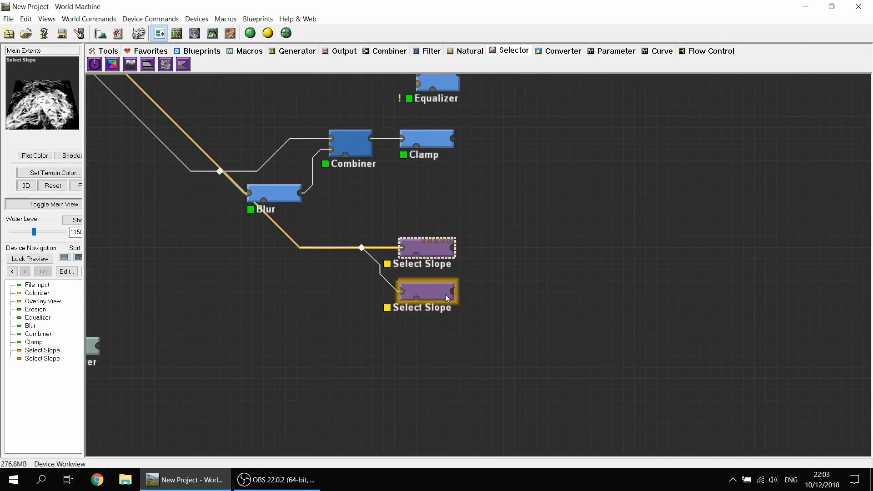
Step: Move the Equalizer closer to the Clamp so that it sits directly above it
{"action": "left_click", "coordinate": [453, 220]}
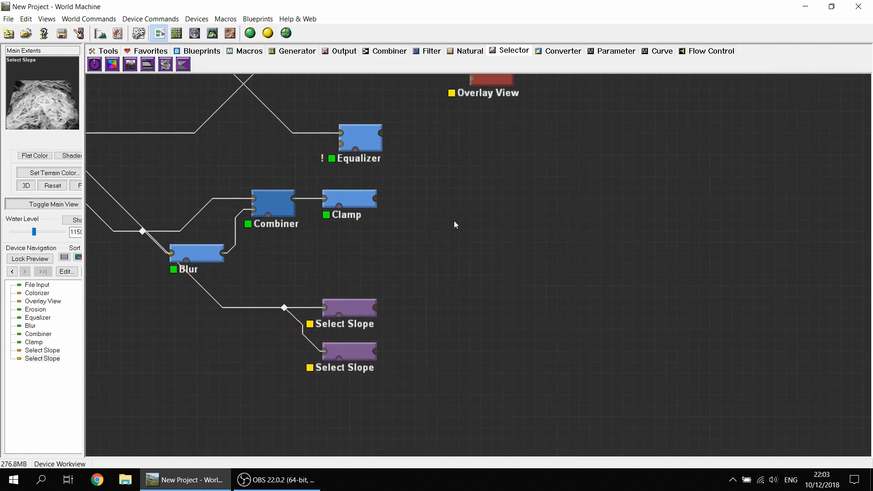
{"action": "left_click_drag", "start_coordinate": [432, 223], "coordinate": [432, 239]}
{"action": "left_click_drag", "start_coordinate": [362, 152], "coordinate": [351, 163]}
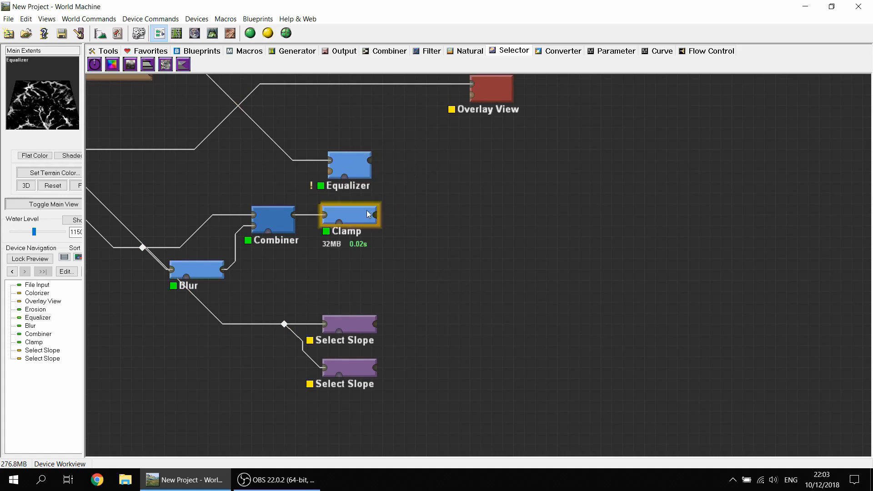
{"action": "left_click_drag", "start_coordinate": [402, 221], "coordinate": [413, 141]}
Step: Add a Select Roughness device below the two Select Slope devices and connect the File Input's terrain output to it
{"action": "left_click", "coordinate": [431, 52]}
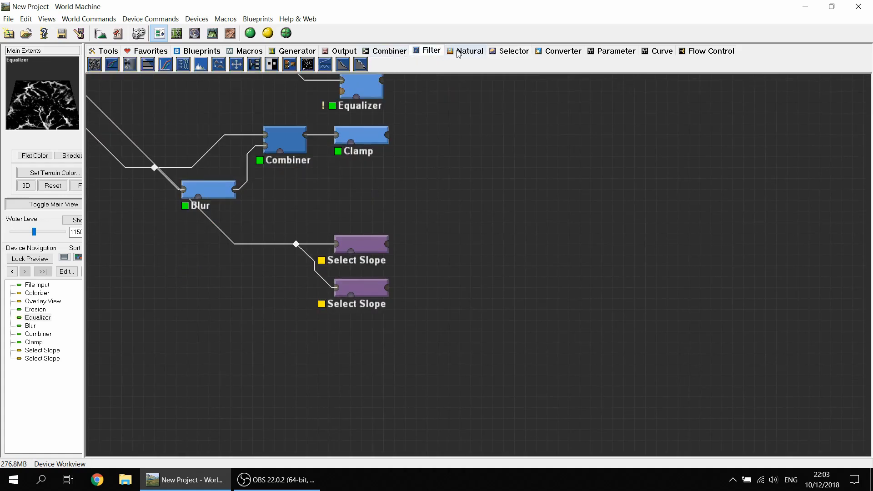
{"action": "left_click", "coordinate": [510, 51]}
{"action": "left_click_drag", "start_coordinate": [165, 64], "coordinate": [356, 359]}
{"action": "scroll", "coordinate": [263, 294], "scroll_direction": "down", "scroll_amount": 2}
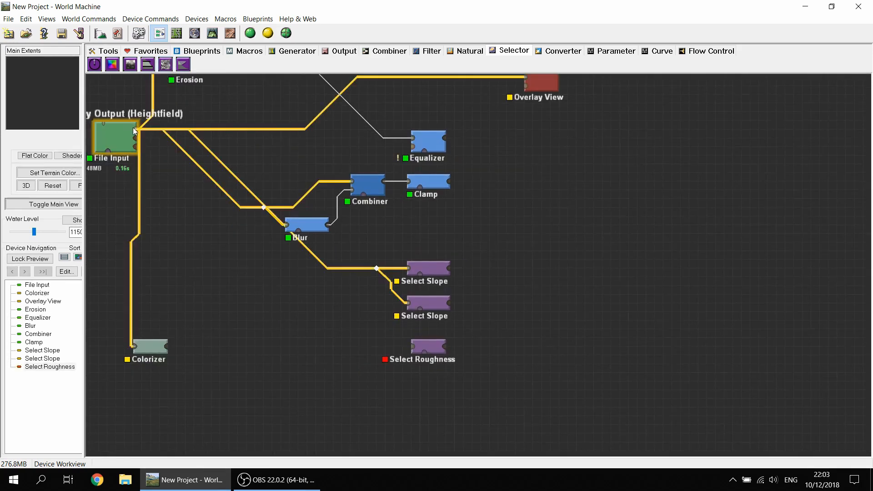
{"action": "left_click_drag", "start_coordinate": [137, 133], "coordinate": [413, 347]}
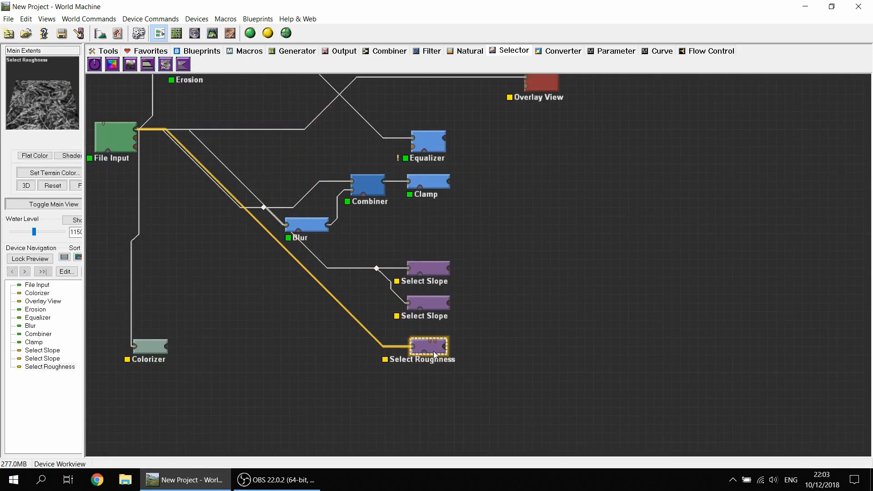
Step: Set the Select Roughness strength to 1.31250
{"action": "scroll", "coordinate": [403, 313], "scroll_direction": "up", "scroll_amount": 2}
{"action": "double_click", "coordinate": [345, 323]}
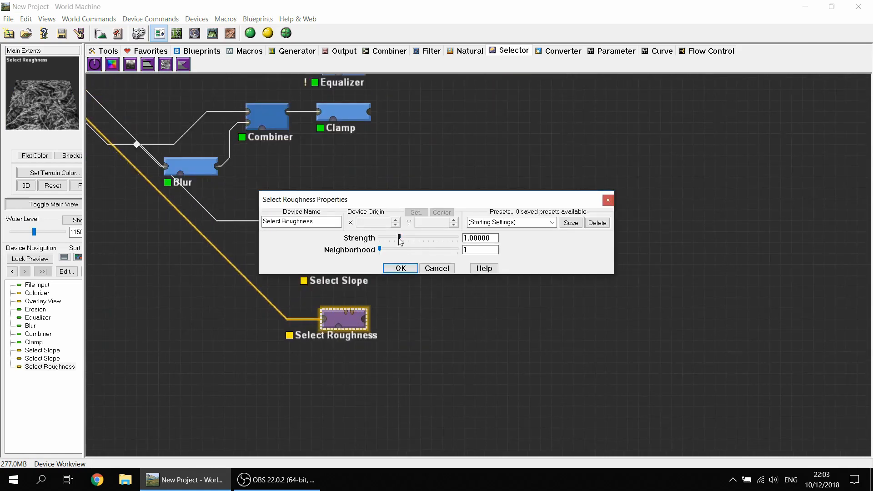
{"action": "left_click_drag", "start_coordinate": [400, 242], "coordinate": [407, 247]}
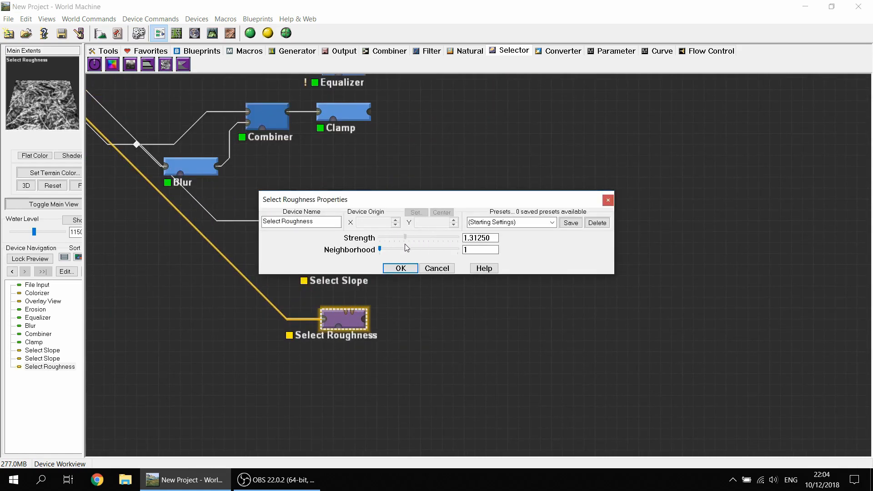
{"action": "left_click", "coordinate": [400, 268]}
Step: Build the Select Roughness device and inspect its mask from above in 3D, both close up and as a whole
{"action": "left_click", "coordinate": [212, 33]}
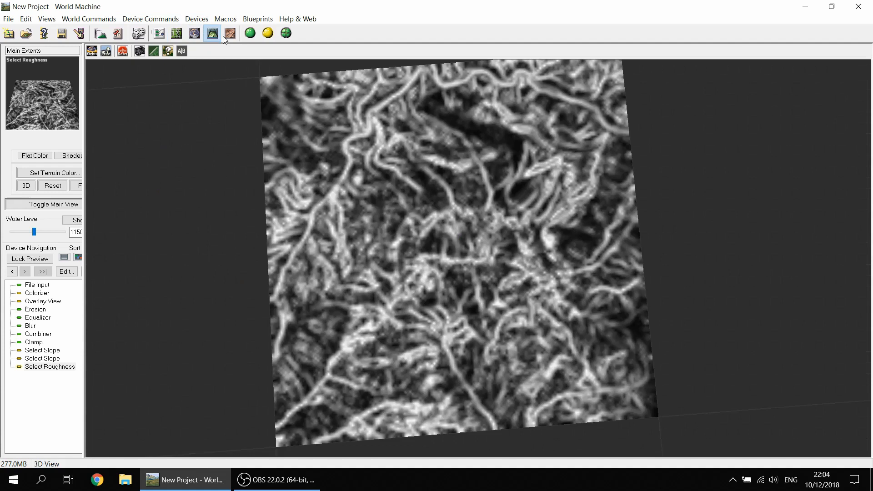
{"action": "left_click", "coordinate": [268, 34]}
{"action": "scroll", "coordinate": [439, 292], "scroll_direction": "up", "scroll_amount": 4}
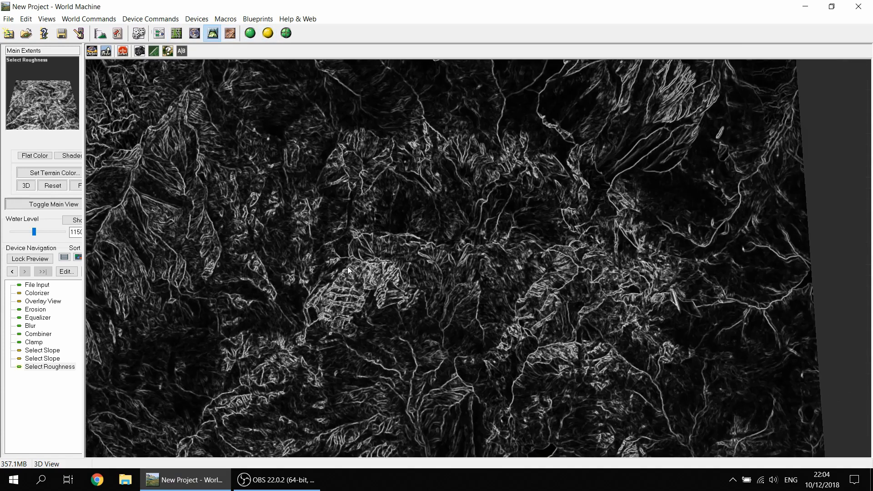
{"action": "scroll", "coordinate": [348, 267], "scroll_direction": "down", "scroll_amount": 5}
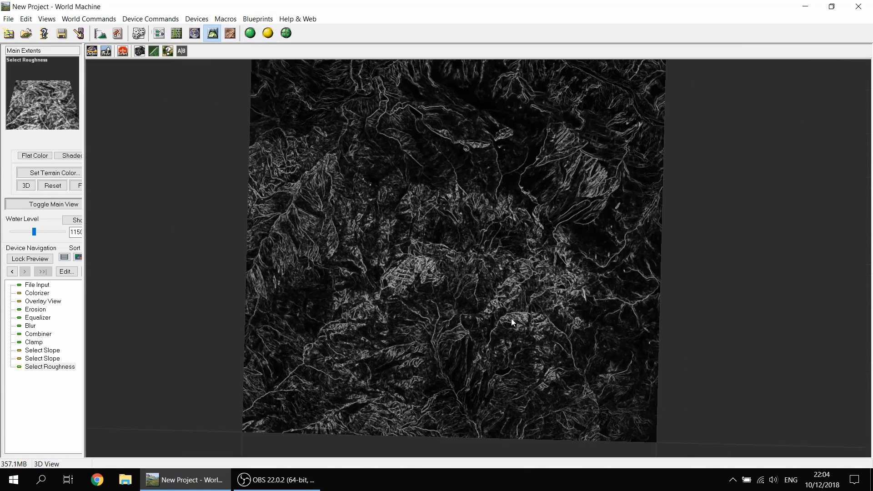
{"action": "mouse_move", "coordinate": [482, 334]}
{"action": "left_mouse_down"}
{"action": "mouse_move", "coordinate": [478, 319]}
{"action": "mouse_move", "coordinate": [485, 349]}
{"action": "left_mouse_up"}
Step: Return to the device network and build the whole world
{"action": "left_click", "coordinate": [159, 33]}
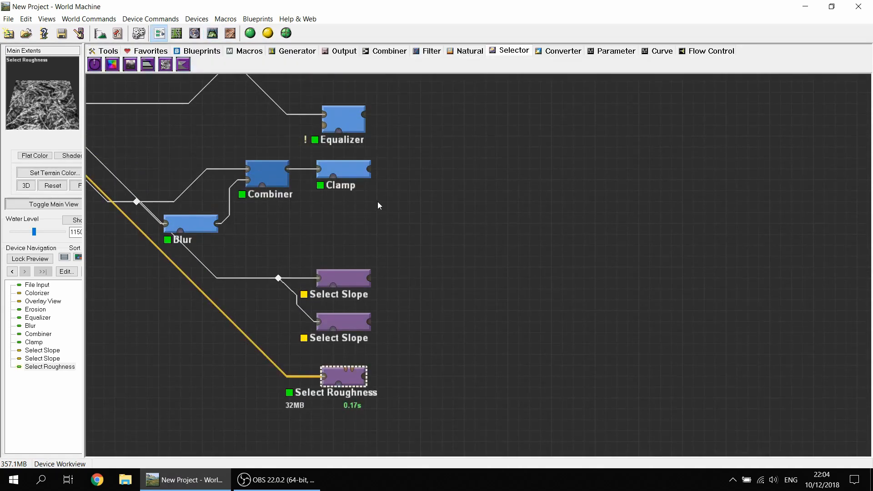
{"action": "left_click", "coordinate": [250, 33]}
{"action": "key", "text": "Right"}
Step: Add a Combiner beyond the Clamp, feeding the Clamp into its first input and the Equalizer into its second
{"action": "left_click", "coordinate": [384, 51]}
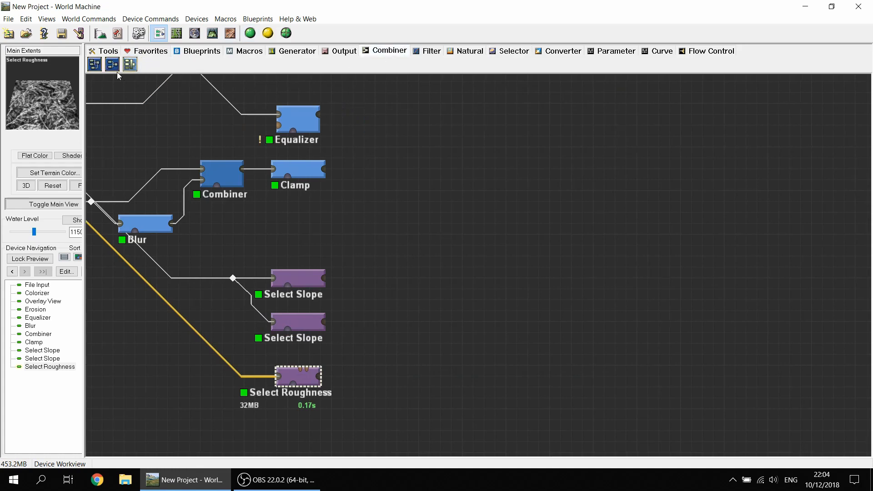
{"action": "left_click", "coordinate": [112, 65]}
{"action": "left_click", "coordinate": [458, 193]}
{"action": "left_click", "coordinate": [318, 119]}
{"action": "left_click", "coordinate": [302, 169]}
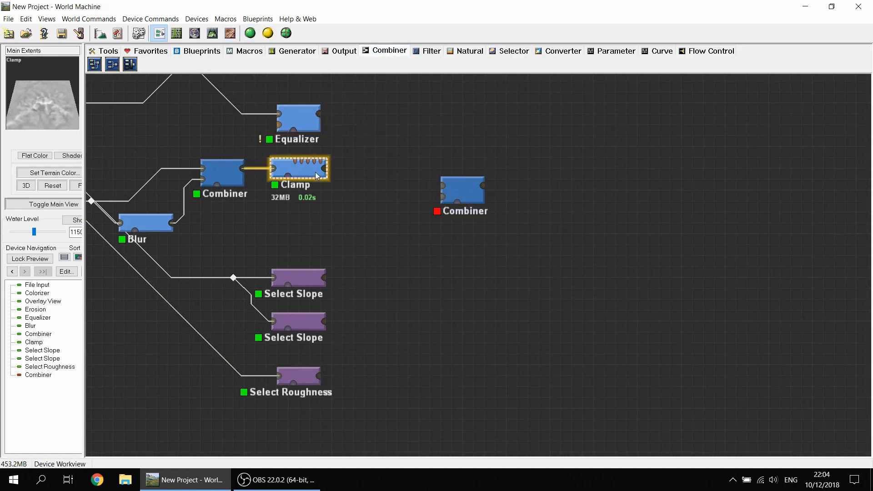
{"action": "left_click_drag", "start_coordinate": [326, 168], "coordinate": [445, 185]}
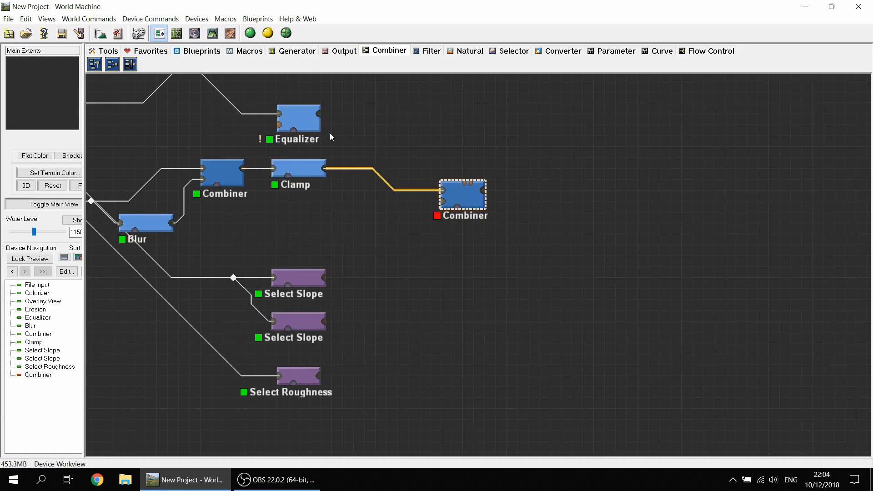
{"action": "left_click_drag", "start_coordinate": [319, 115], "coordinate": [444, 197]}
Step: Set the new Combiner's strength to 0.15625 with the Average method
{"action": "double_click", "coordinate": [455, 195]}
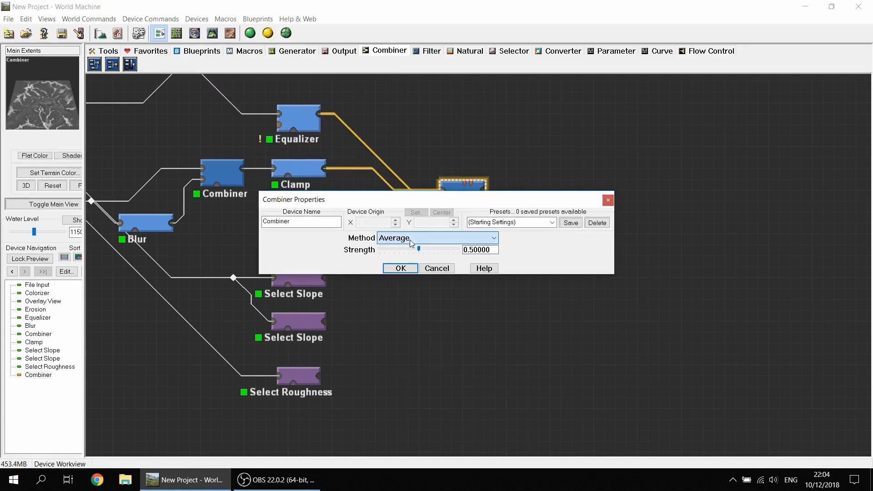
{"action": "left_click_drag", "start_coordinate": [418, 249], "coordinate": [396, 250]}
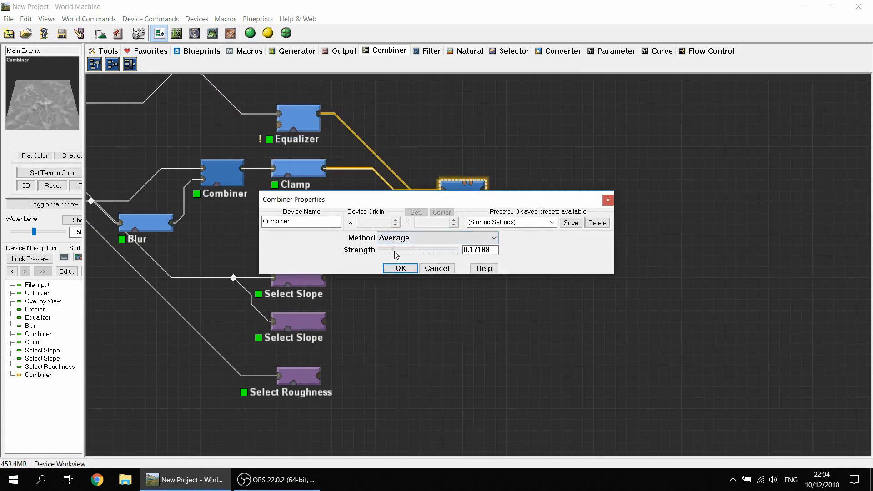
{"action": "left_click", "coordinate": [395, 268]}
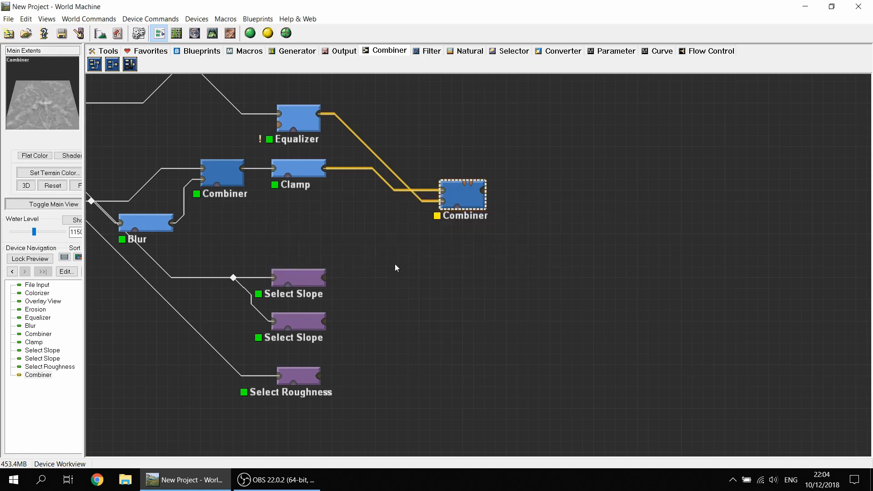
Step: Duplicate the Combiner, connect the original's output to the copy's first input, and place the copy further along the chain
{"action": "key", "text": "ctrl+c"}
{"action": "key", "text": "ctrl+v"}
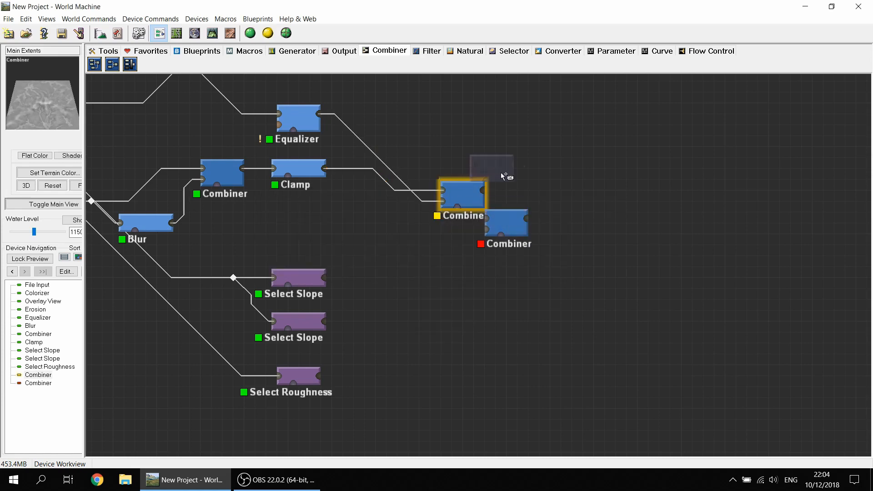
{"action": "left_click_drag", "start_coordinate": [483, 190], "coordinate": [494, 216]}
{"action": "left_click_drag", "start_coordinate": [502, 227], "coordinate": [523, 231]}
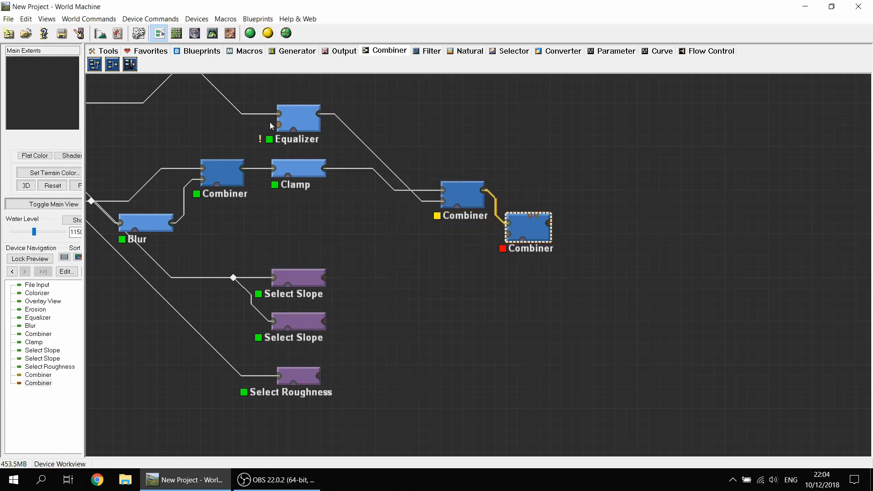
Step: Place another Combiner copy beside the Select Slope devices and connect both slope masks to its inputs
{"action": "left_click", "coordinate": [428, 299]}
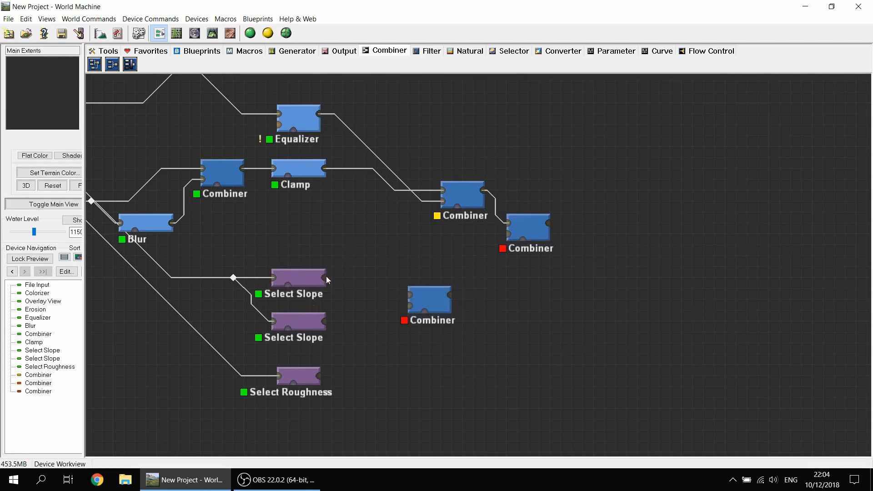
{"action": "left_click_drag", "start_coordinate": [324, 277], "coordinate": [411, 295]}
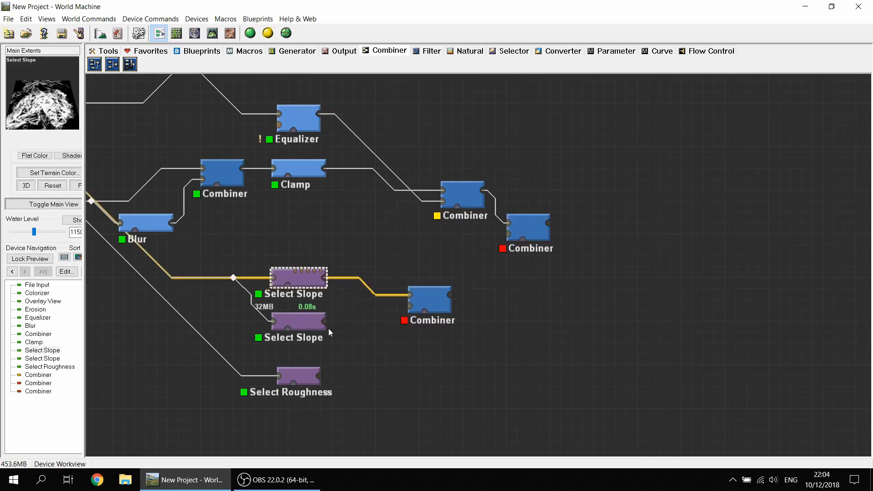
{"action": "left_click_drag", "start_coordinate": [324, 321], "coordinate": [430, 300]}
Step: Set the slope Combiner's Average strength to 0.35938 and connect its output to the last chained Combiner's second input
{"action": "double_click", "coordinate": [430, 300]}
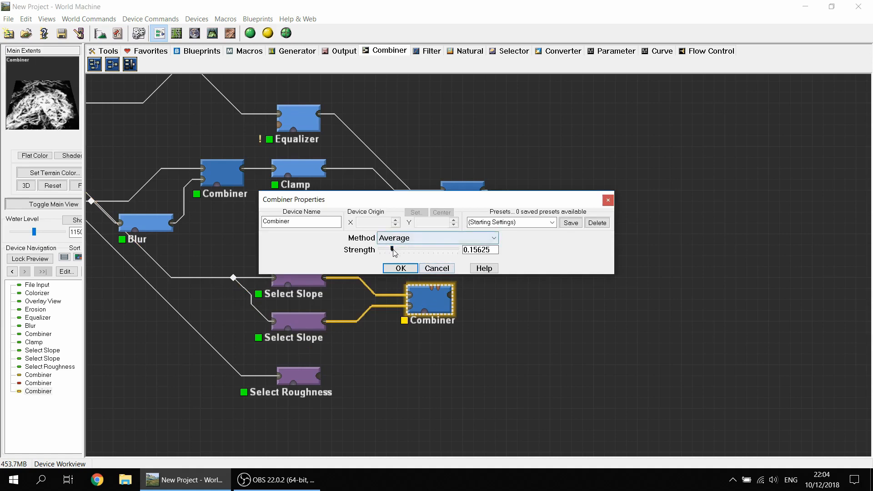
{"action": "mouse_move", "coordinate": [408, 251]}
{"action": "left_mouse_down"}
{"action": "mouse_move", "coordinate": [380, 251]}
{"action": "mouse_move", "coordinate": [406, 261]}
{"action": "left_mouse_up"}
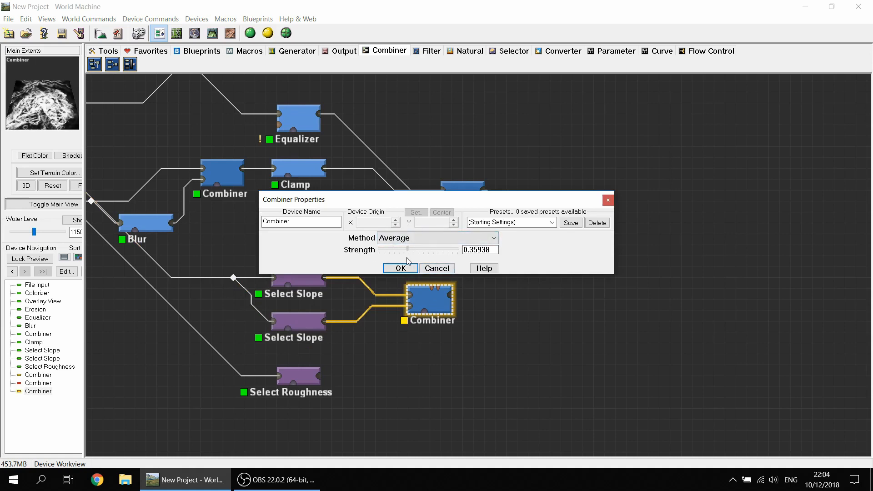
{"action": "left_click", "coordinate": [407, 269]}
{"action": "left_click_drag", "start_coordinate": [450, 295], "coordinate": [507, 235]}
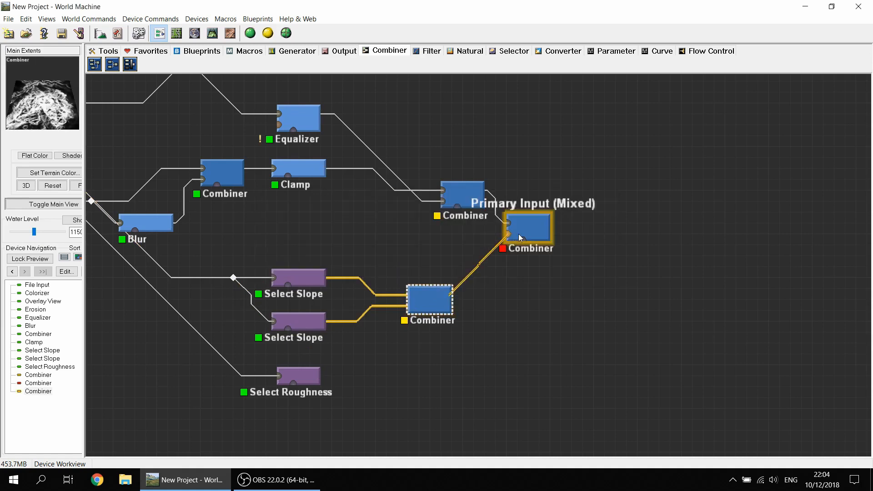
Step: Set the last chained Combiner's method to Multiply with a strength of 0.32813
{"action": "double_click", "coordinate": [520, 234]}
{"action": "left_click", "coordinate": [414, 239]}
{"action": "left_click", "coordinate": [412, 239]}
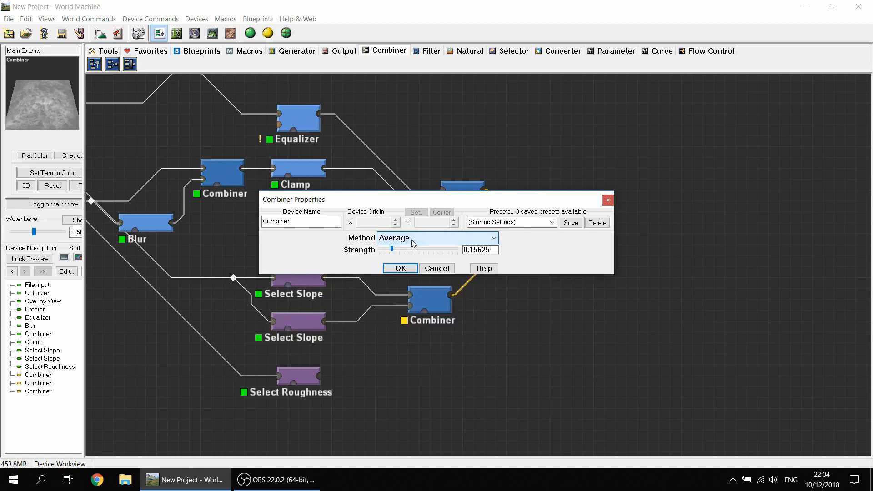
{"action": "left_click", "coordinate": [411, 239]}
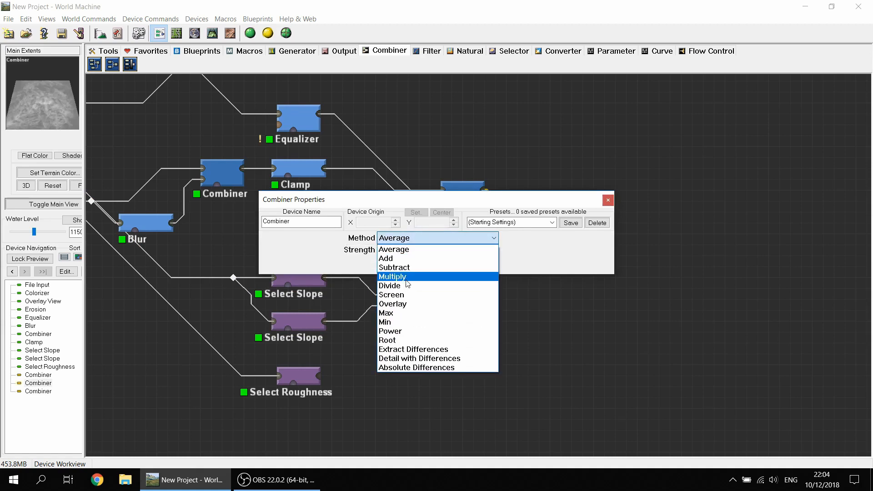
{"action": "left_click", "coordinate": [411, 277]}
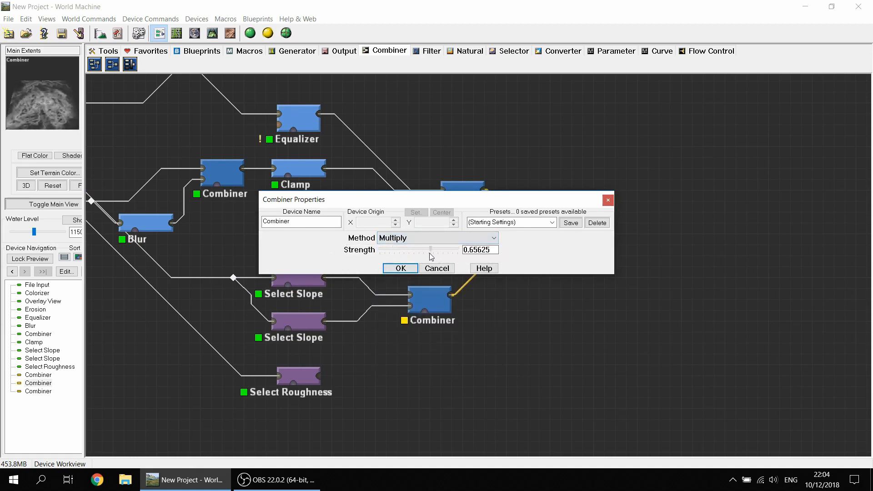
{"action": "left_click_drag", "start_coordinate": [393, 252], "coordinate": [408, 268]}
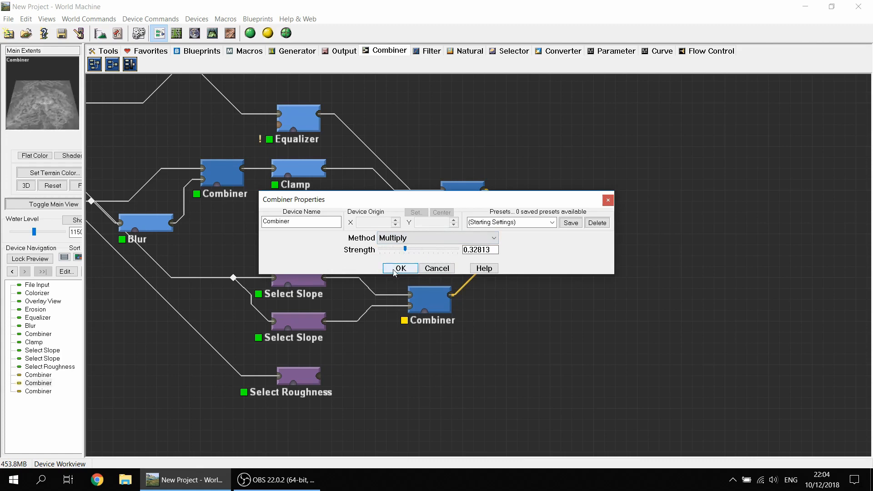
{"action": "left_click", "coordinate": [394, 269]}
Step: Build the network and examine the Multiply Combiner's mask from above in 3D
{"action": "left_click", "coordinate": [212, 33]}
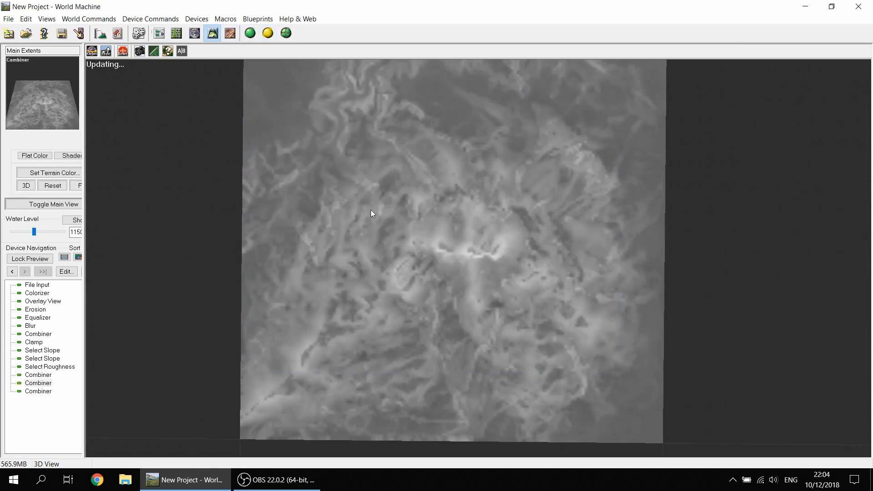
{"action": "scroll", "coordinate": [373, 270], "scroll_direction": "up", "scroll_amount": 4}
{"action": "scroll", "coordinate": [372, 276], "scroll_direction": "down", "scroll_amount": 2}
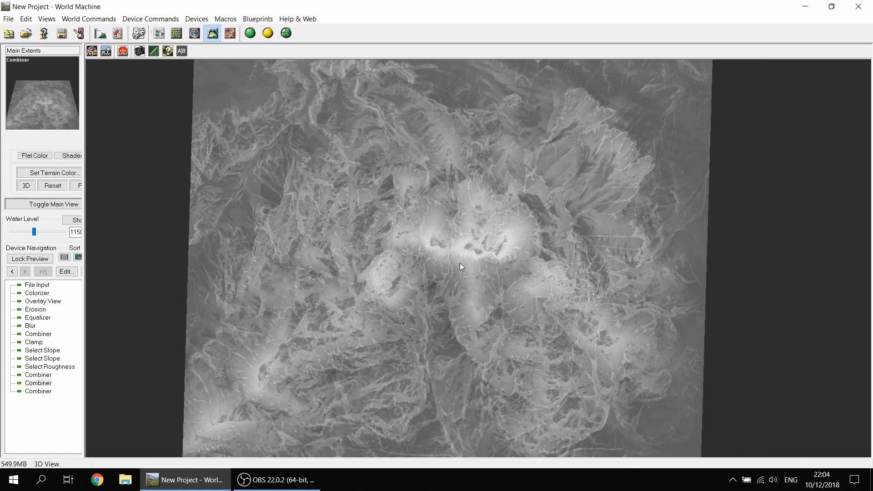
{"action": "left_click_drag", "start_coordinate": [462, 271], "coordinate": [476, 243]}
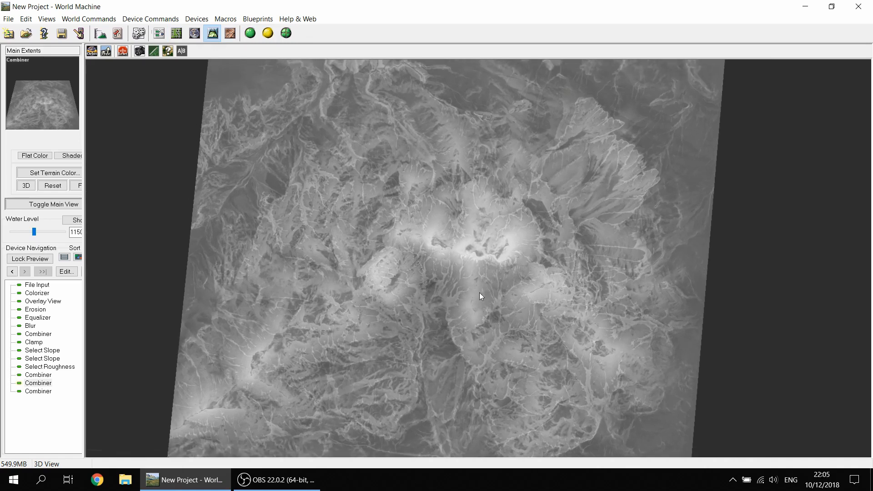
Step: Place another Combiner copy after the Multiply Combiner and connect the Multiply Combiner and Select Roughness outputs to its inputs
{"action": "left_click_drag", "start_coordinate": [546, 261], "coordinate": [560, 283]}
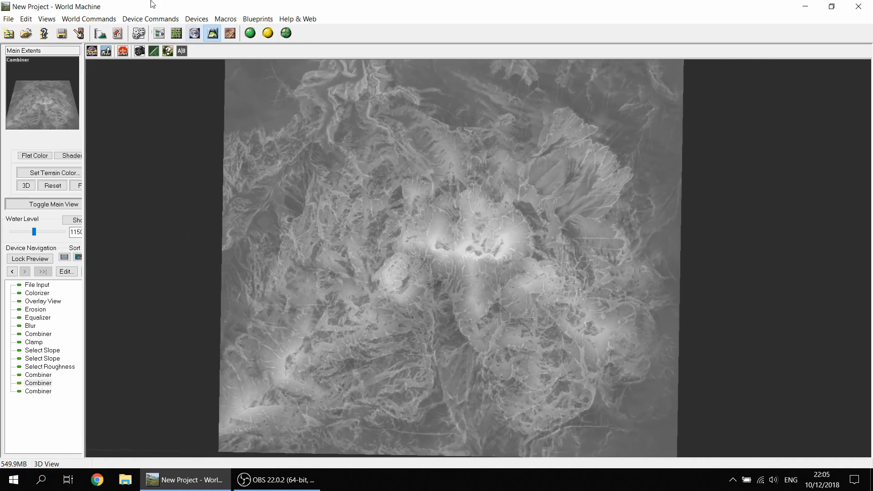
{"action": "left_click", "coordinate": [159, 33]}
{"action": "left_click", "coordinate": [310, 377]}
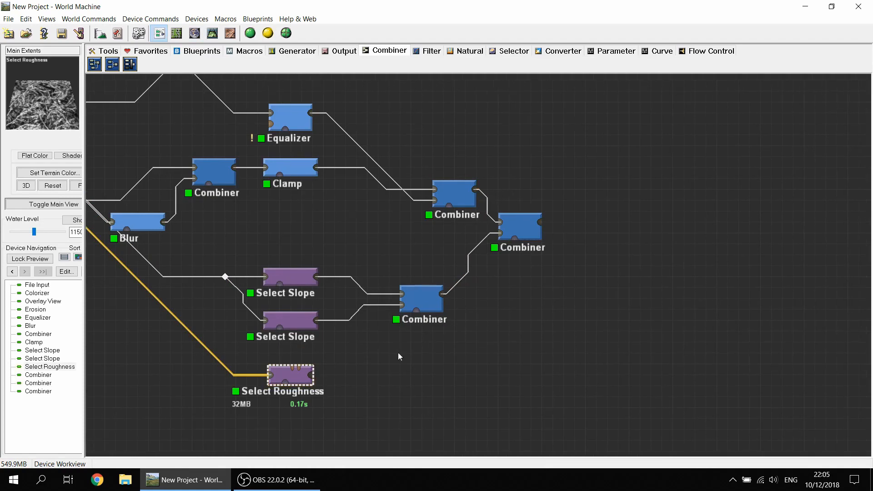
{"action": "left_click", "coordinate": [526, 227]}
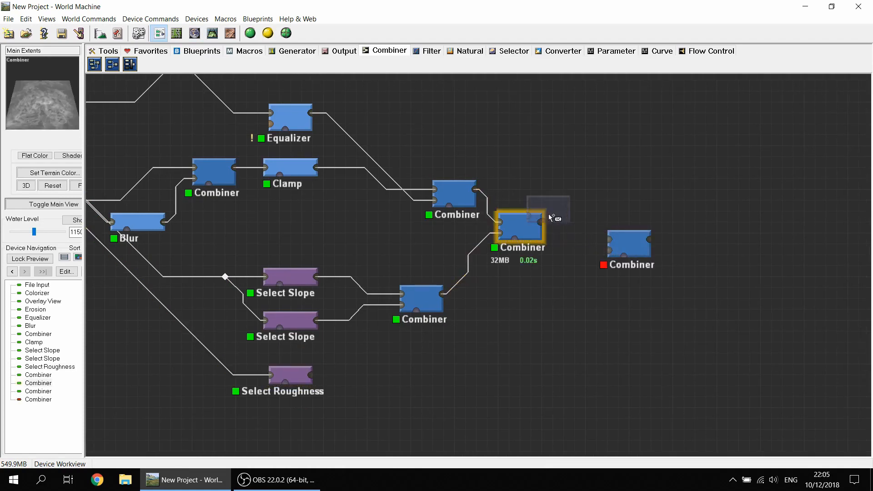
{"action": "left_click_drag", "start_coordinate": [540, 222], "coordinate": [610, 240]}
{"action": "left_click_drag", "start_coordinate": [312, 375], "coordinate": [611, 251]}
Step: Set the new Combiner's method to Add with a strength of 0.23438 and check its mask in 3D
{"action": "double_click", "coordinate": [628, 250]}
{"action": "left_click", "coordinate": [454, 238]}
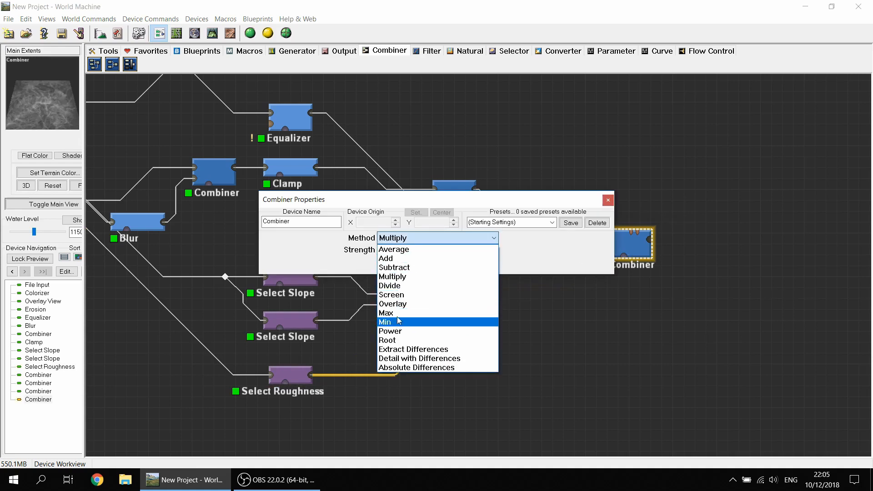
{"action": "left_click", "coordinate": [406, 258]}
{"action": "left_click_drag", "start_coordinate": [407, 254], "coordinate": [399, 256]}
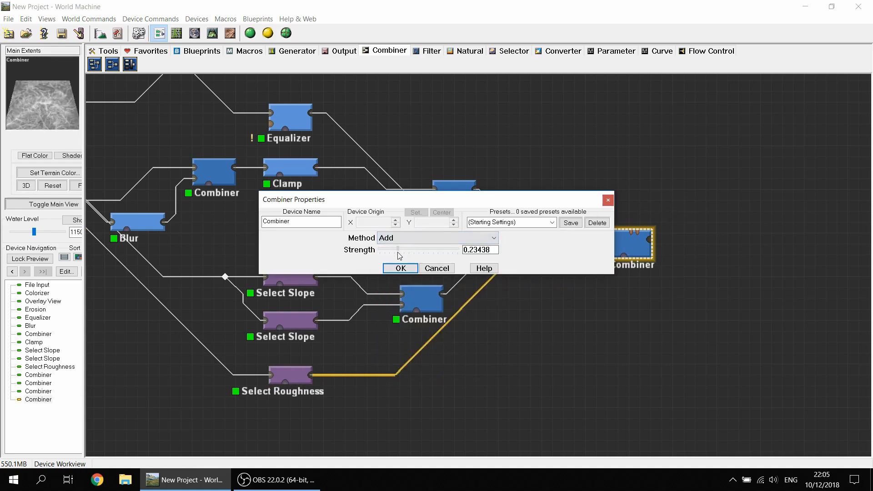
{"action": "left_click", "coordinate": [399, 268]}
{"action": "left_click", "coordinate": [212, 33]}
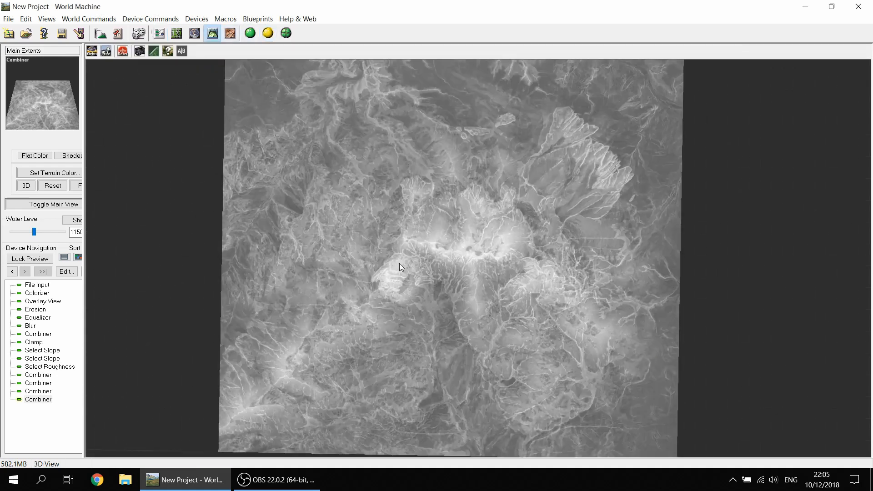
{"action": "left_click_drag", "start_coordinate": [399, 263], "coordinate": [414, 284]}
{"action": "scroll", "coordinate": [419, 285], "scroll_direction": "down", "scroll_amount": 2}
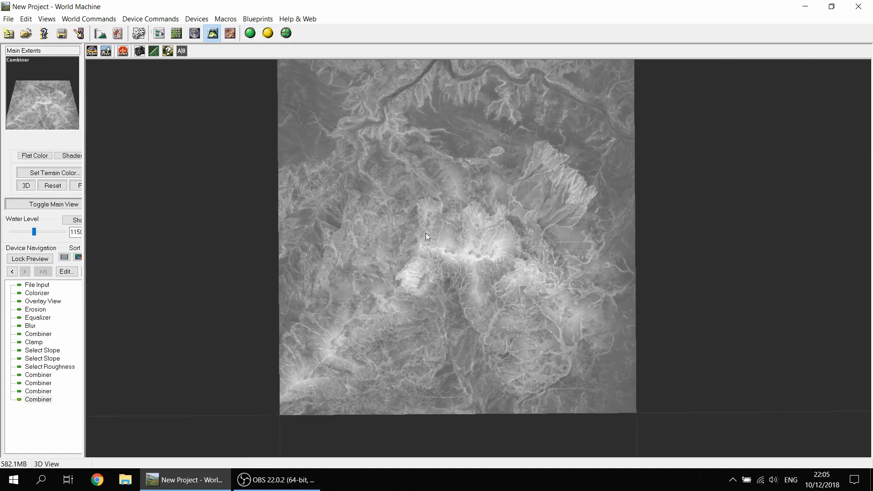
{"action": "scroll", "coordinate": [441, 227], "scroll_direction": "up", "scroll_amount": 2}
Step: Add a Clamp after the Add Combiner, connect it, and fit it to the found extents using the Expand style
{"action": "left_click", "coordinate": [159, 34]}
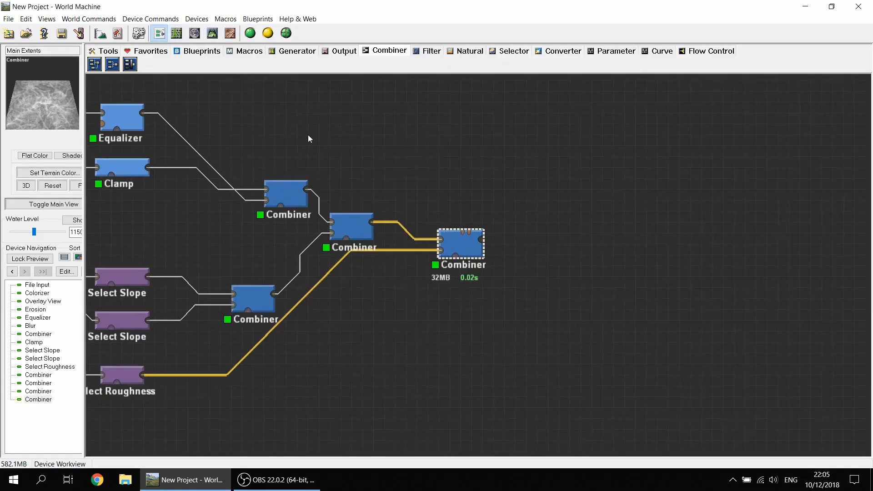
{"action": "left_click", "coordinate": [427, 50]}
{"action": "left_click", "coordinate": [466, 227]}
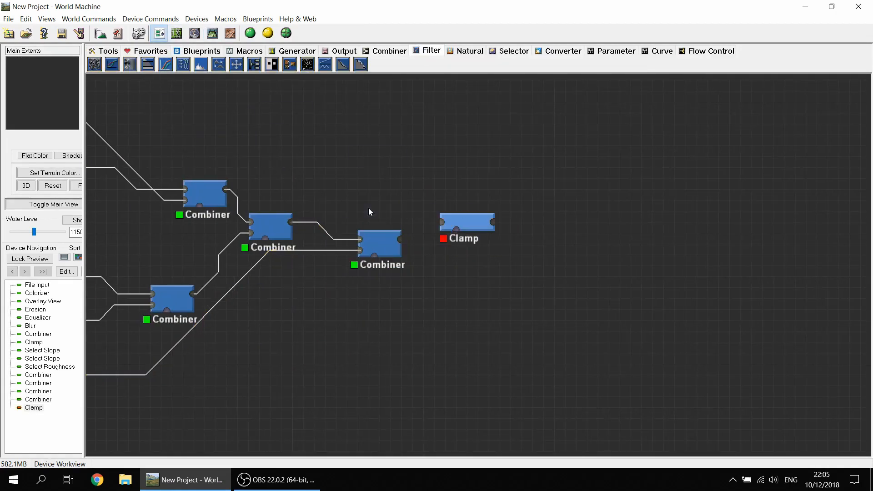
{"action": "left_click_drag", "start_coordinate": [399, 239], "coordinate": [441, 232]}
{"action": "double_click", "coordinate": [485, 234]}
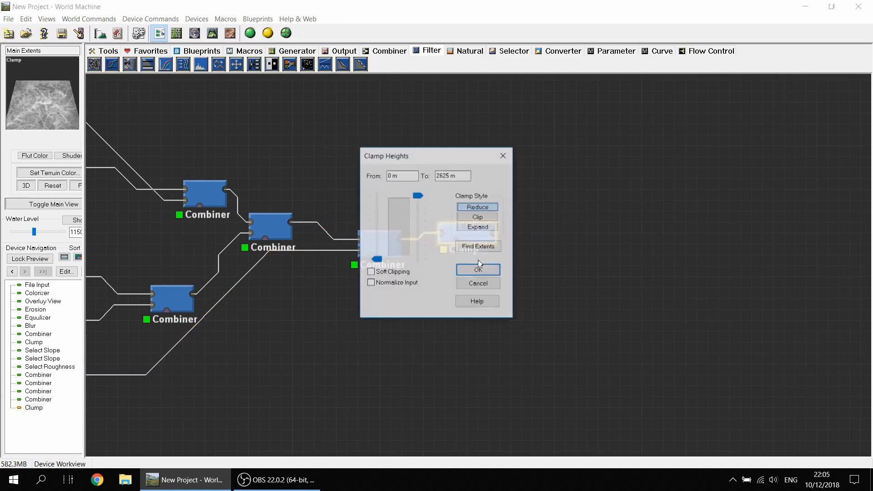
{"action": "left_click", "coordinate": [476, 249]}
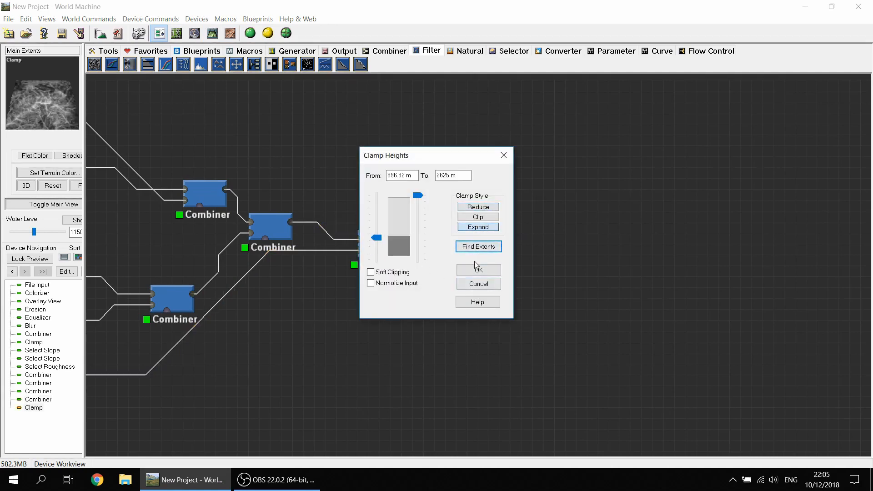
{"action": "left_click", "coordinate": [478, 270]}
Step: Examine the clamped mask from above in 3D
{"action": "left_click", "coordinate": [213, 34]}
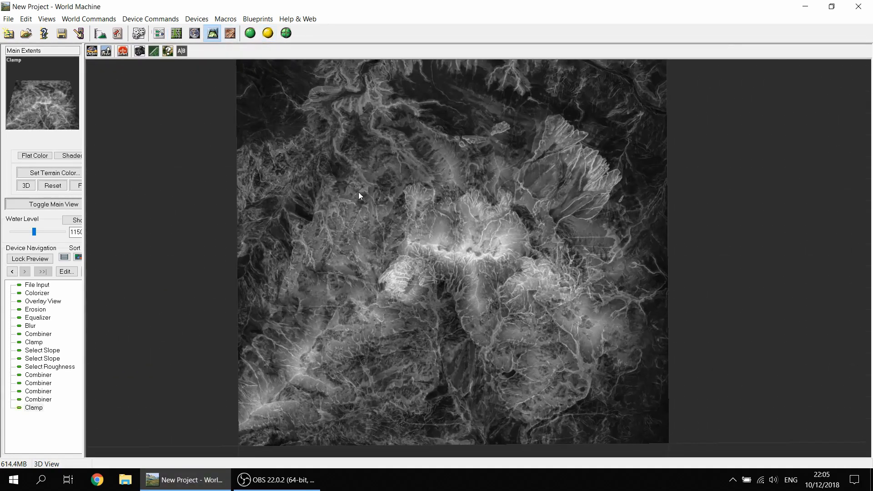
{"action": "scroll", "coordinate": [361, 285], "scroll_direction": "down", "scroll_amount": 5}
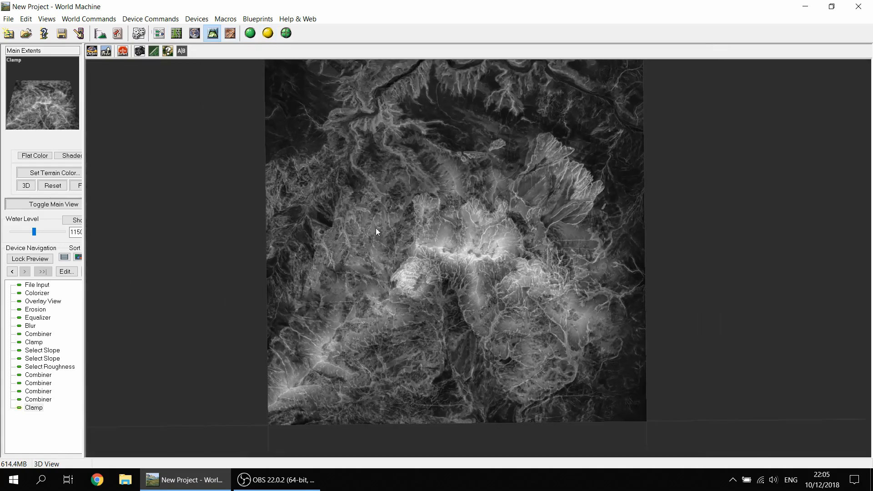
{"action": "mouse_move", "coordinate": [457, 256]}
{"action": "left_mouse_down"}
{"action": "mouse_move", "coordinate": [452, 229]}
{"action": "mouse_move", "coordinate": [451, 254]}
{"action": "mouse_move", "coordinate": [460, 234]}
{"action": "mouse_move", "coordinate": [448, 255]}
{"action": "left_mouse_up"}
{"action": "scroll", "coordinate": [459, 260], "scroll_direction": "down", "scroll_amount": 1}
{"action": "scroll", "coordinate": [459, 260], "scroll_direction": "up", "scroll_amount": 1}
{"action": "scroll", "coordinate": [430, 258], "scroll_direction": "down", "scroll_amount": 2}
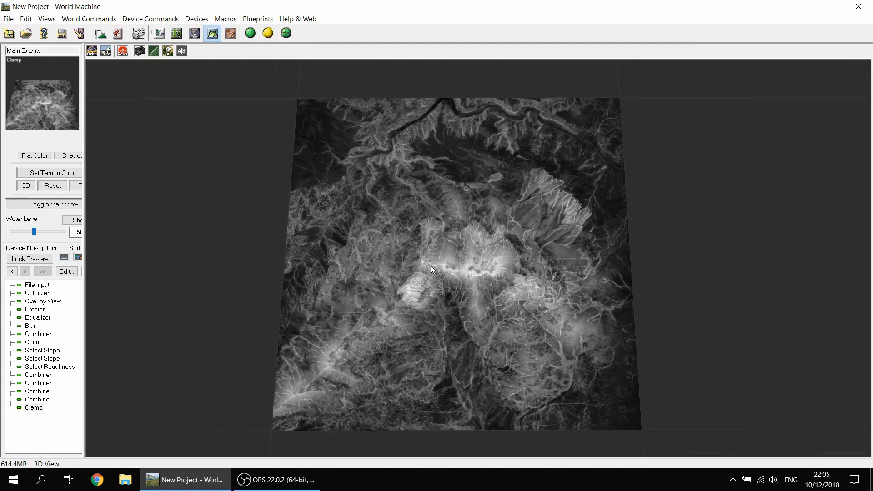
Step: Add a Colorizer device after the new Clamp and connect the Clamp's output to it
{"action": "left_click", "coordinate": [158, 33]}
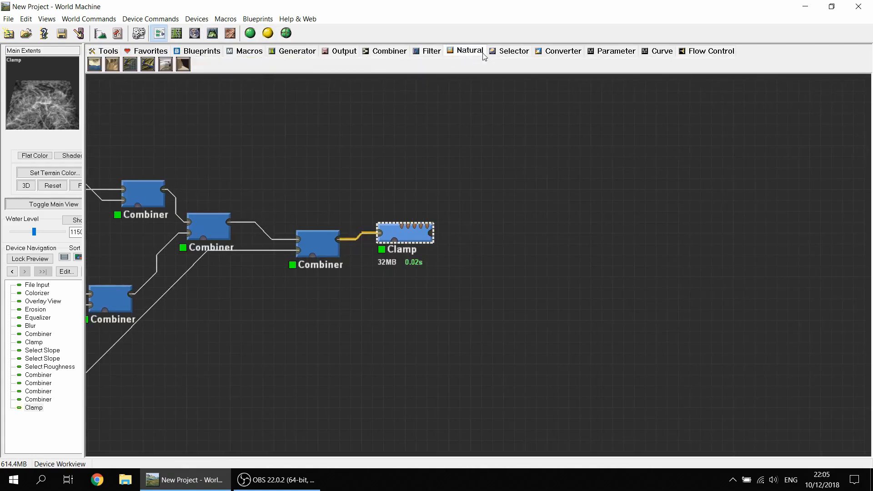
{"action": "left_click", "coordinate": [540, 52]}
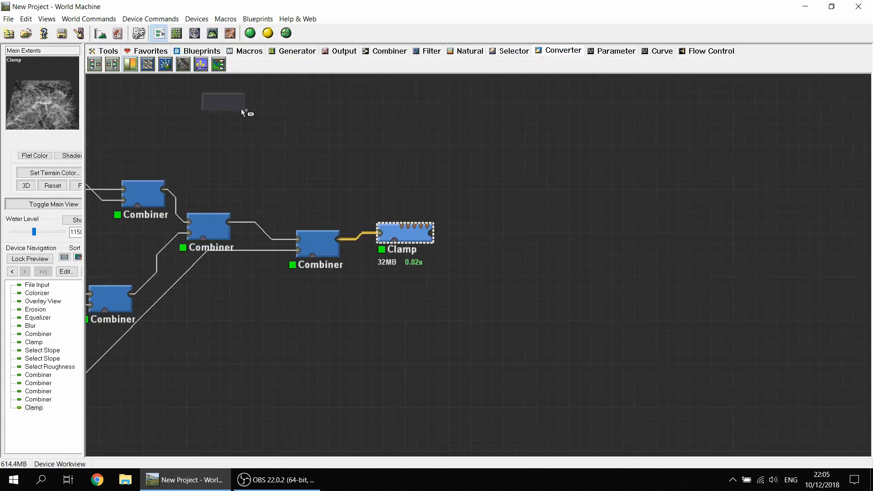
{"action": "left_click", "coordinate": [442, 209]}
{"action": "left_click_drag", "start_coordinate": [432, 234], "coordinate": [498, 248]}
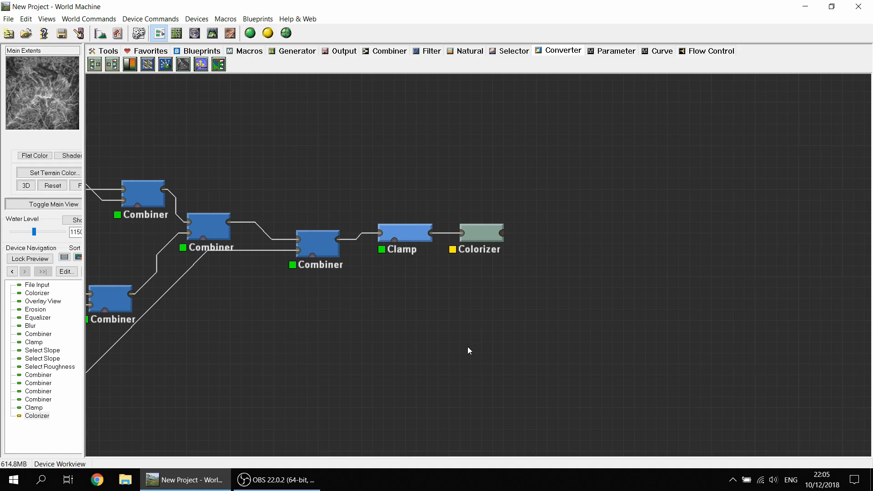
Step: Open the beach.jpg photo from the Desktop's tutorial folder in File Explorer
{"action": "key", "text": "super+e"}
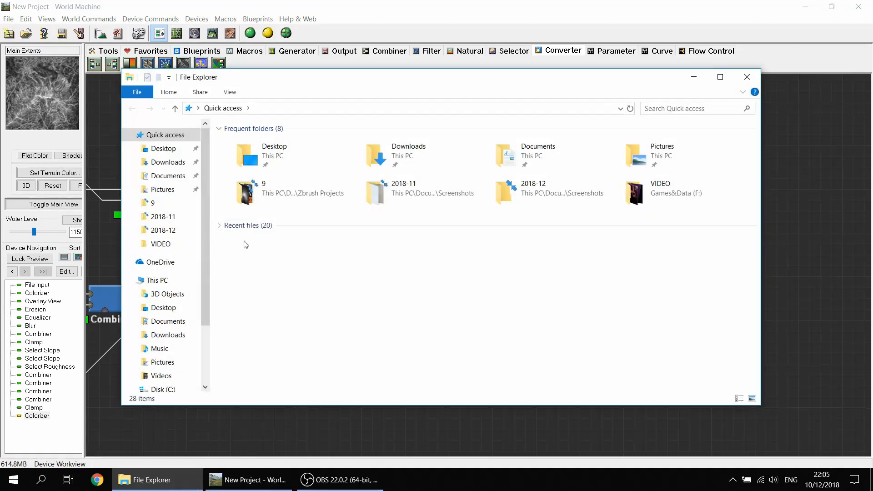
{"action": "left_click", "coordinate": [179, 149]}
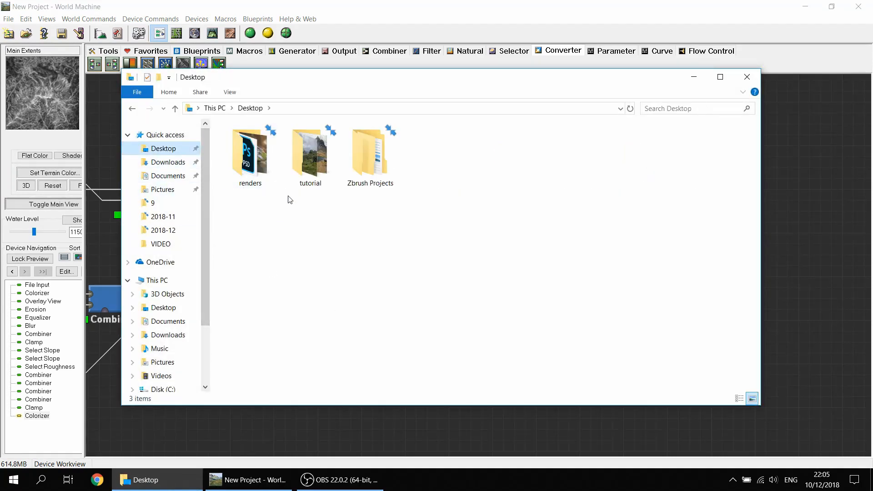
{"action": "double_click", "coordinate": [311, 154]}
{"action": "double_click", "coordinate": [271, 159]}
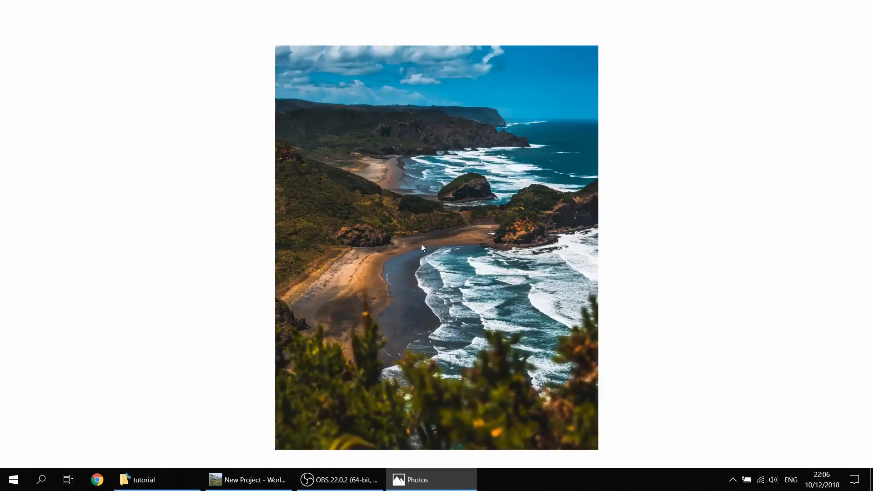
Step: Look through the landscape reference photos for usable terrain colours and return to beach.jpg
{"action": "key", "text": "Right"}
{"action": "key", "text": "Right"}
{"action": "key", "text": "Right"}
{"action": "key", "text": "Right"}
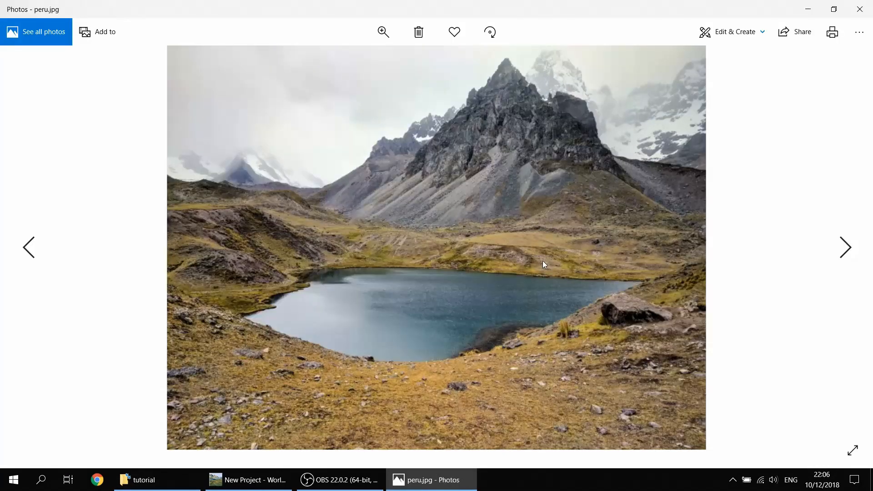
{"action": "key", "text": "Left"}
{"action": "key", "text": "Left"}
{"action": "key", "text": "Left"}
{"action": "key", "text": "Left"}
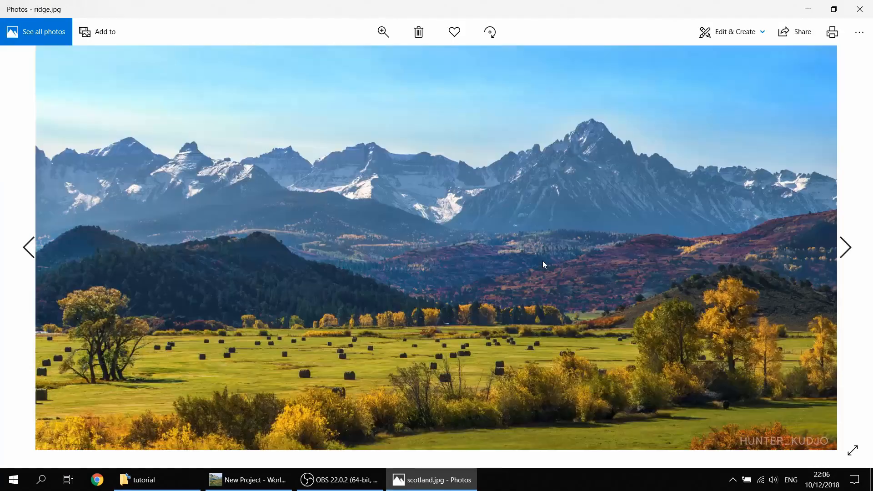
{"action": "key", "text": "Right"}
{"action": "key", "text": "Right"}
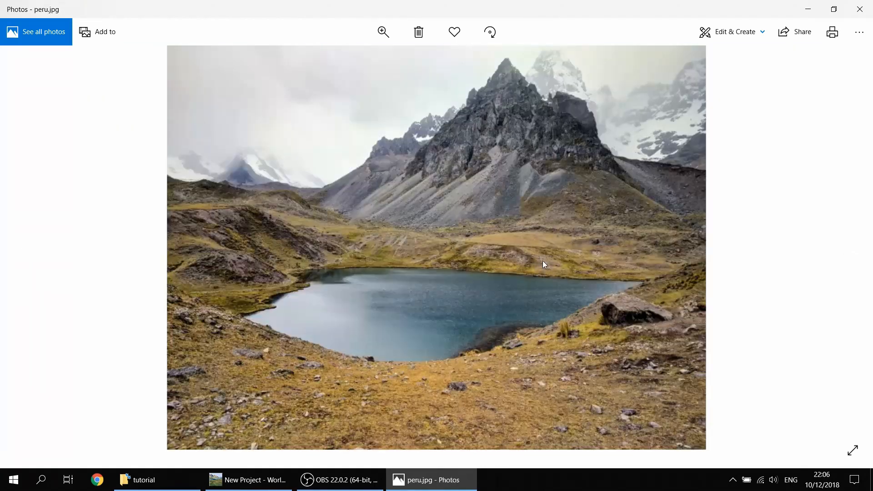
{"action": "key", "text": "Left"}
{"action": "key", "text": "Left"}
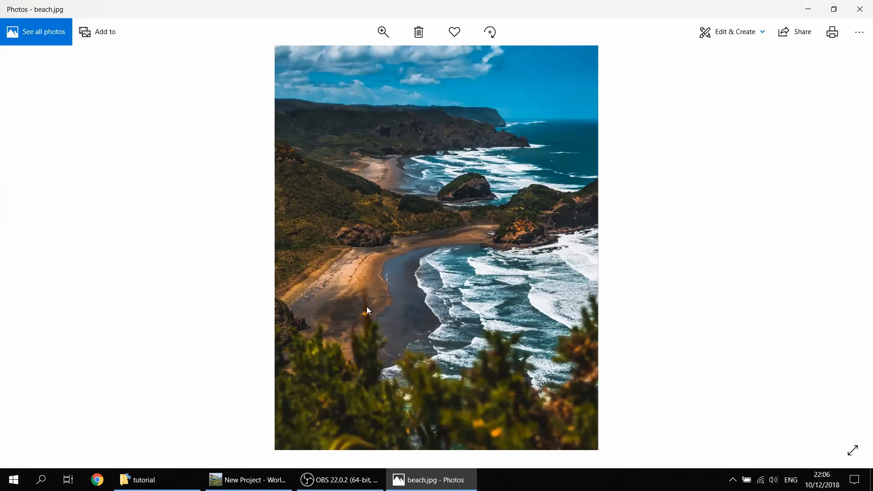
Step: Enlarge beach.jpg and capture a thin horizontal screenshot strip across the sand with ShareX
{"action": "scroll", "coordinate": [366, 307], "scroll_direction": "up", "scroll_amount": 3, "text": "ctrl"}
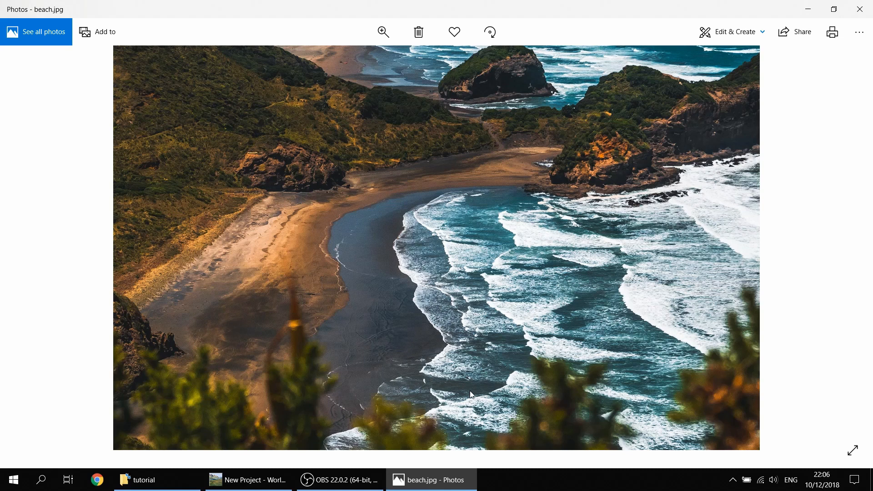
{"action": "scroll", "coordinate": [449, 363], "scroll_direction": "down", "scroll_amount": 3}
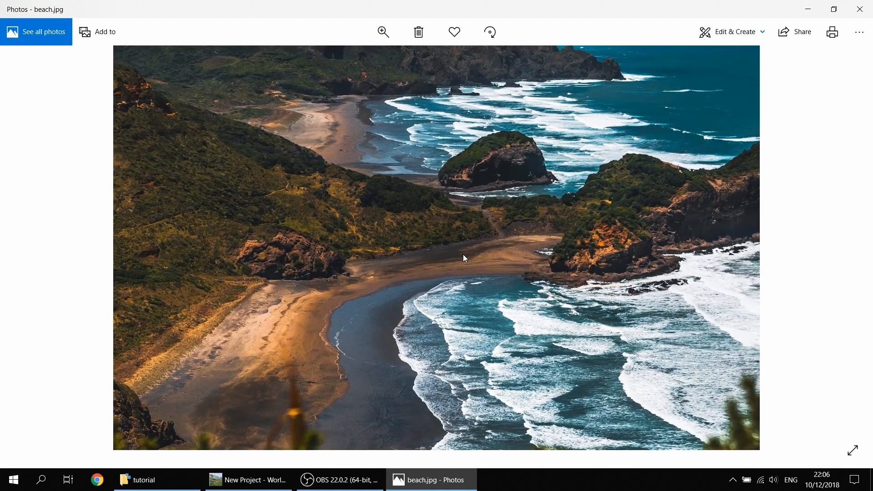
{"action": "key", "text": "ctrl+Print"}
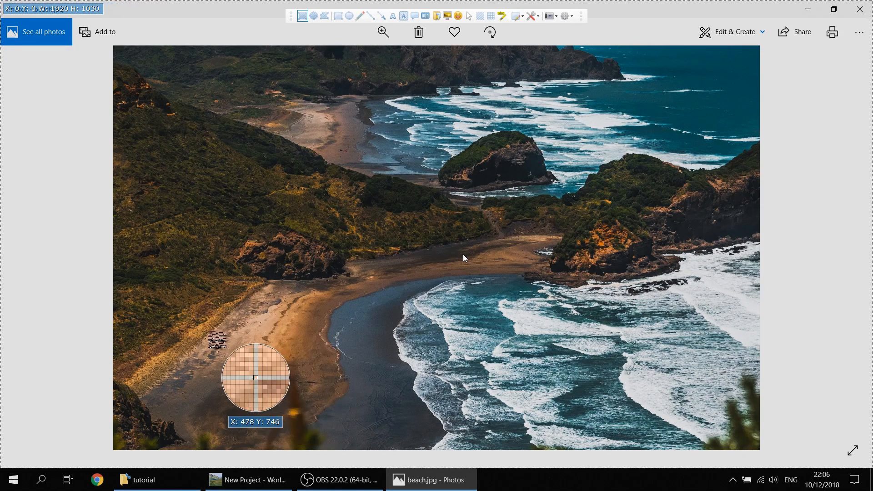
{"action": "left_click_drag", "start_coordinate": [216, 338], "coordinate": [284, 342]}
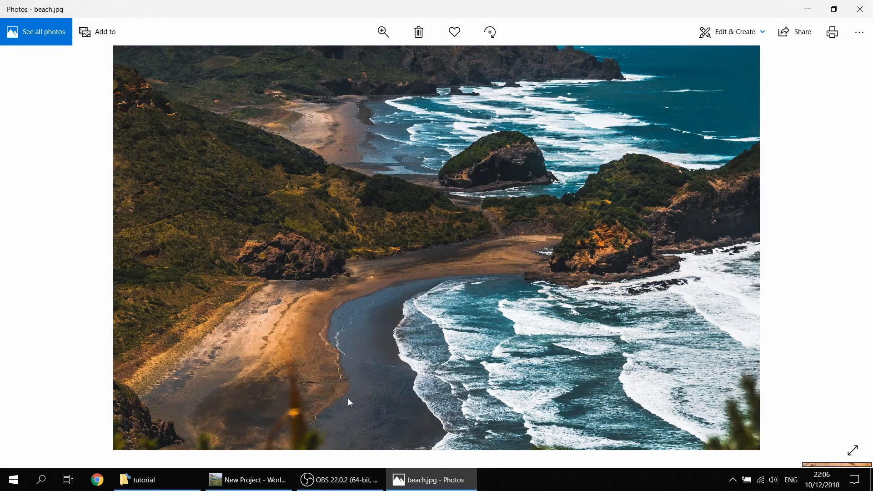
Step: Switch back to World Machine and set the new Colorizer's colorizing method to Import by colortable
{"action": "left_click", "coordinate": [260, 481]}
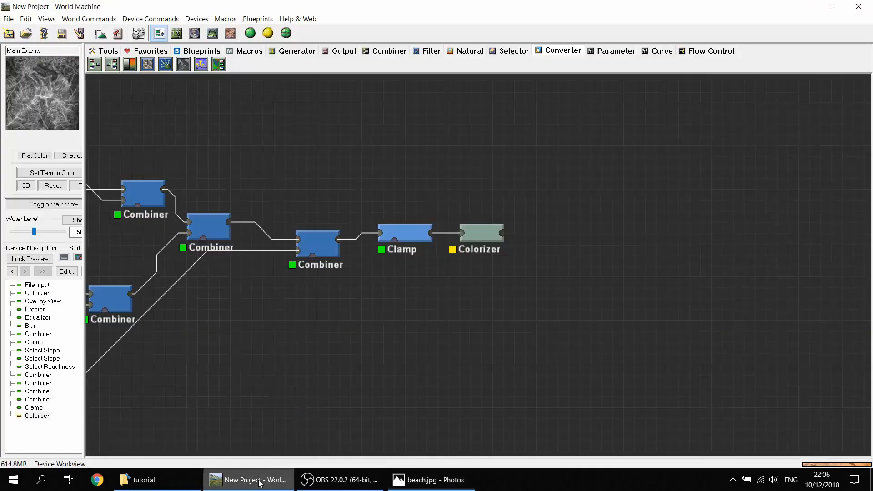
{"action": "double_click", "coordinate": [484, 231]}
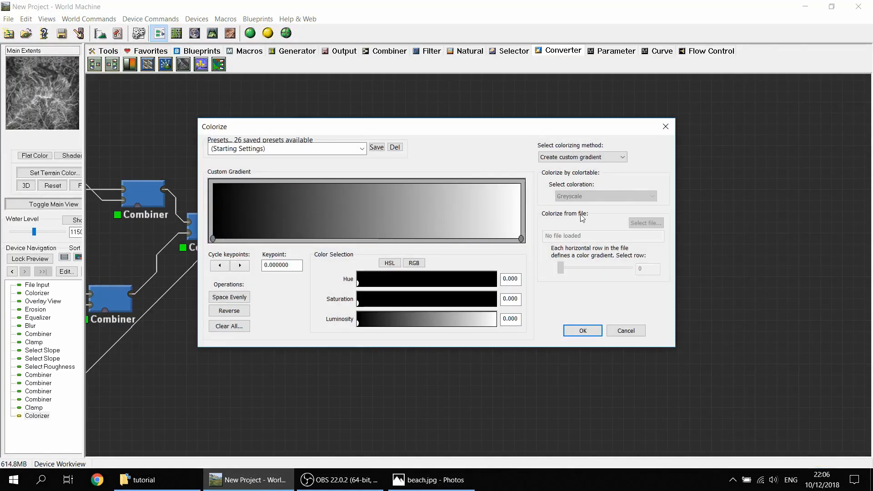
{"action": "left_click", "coordinate": [596, 159]}
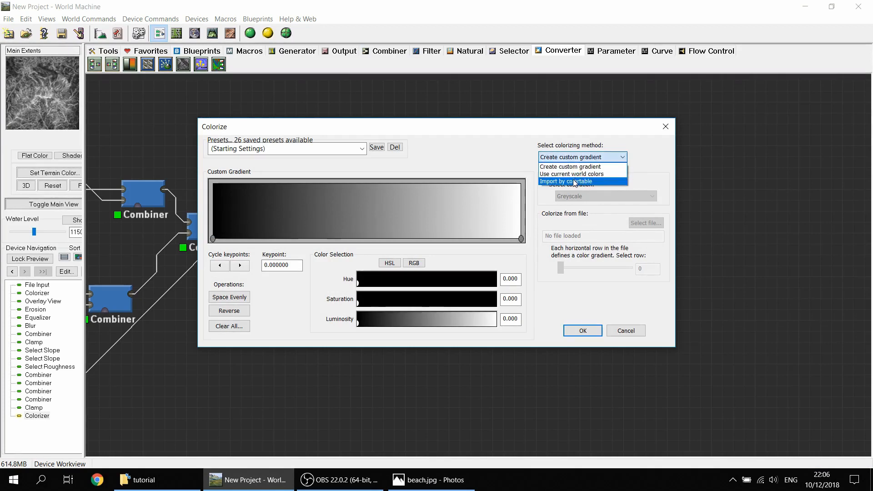
{"action": "left_click", "coordinate": [575, 181]}
{"action": "left_click", "coordinate": [597, 196]}
{"action": "left_click", "coordinate": [591, 201]}
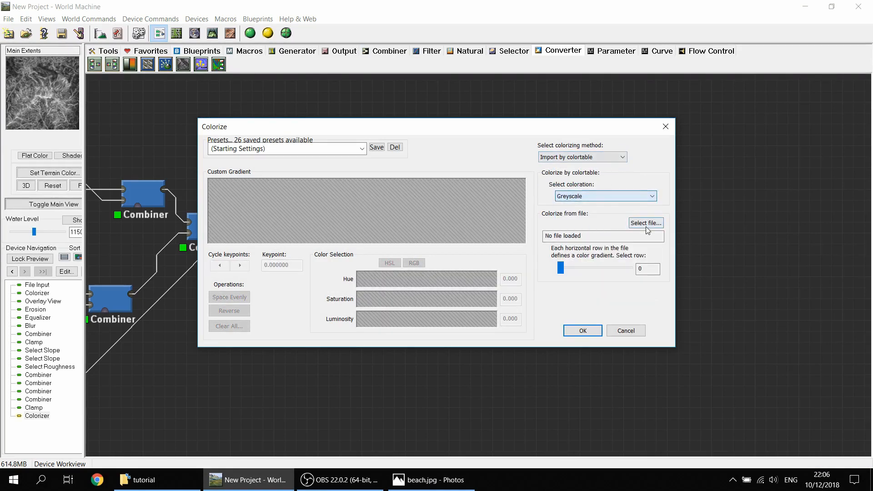
Step: Load the captured sand strip ApplicationFrameHost_2018-12-10_22-06-41.png from the 2018-12 folder as the Colorizer's gradient file
{"action": "left_click", "coordinate": [645, 223]}
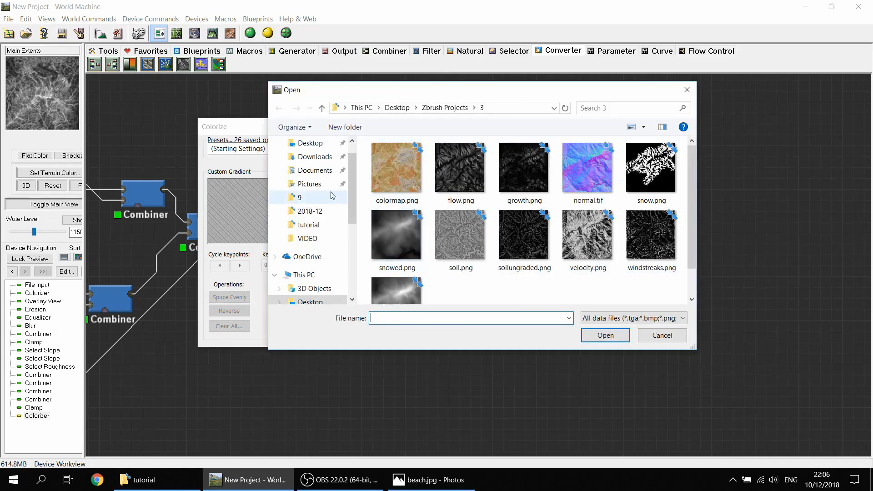
{"action": "left_click", "coordinate": [309, 212]}
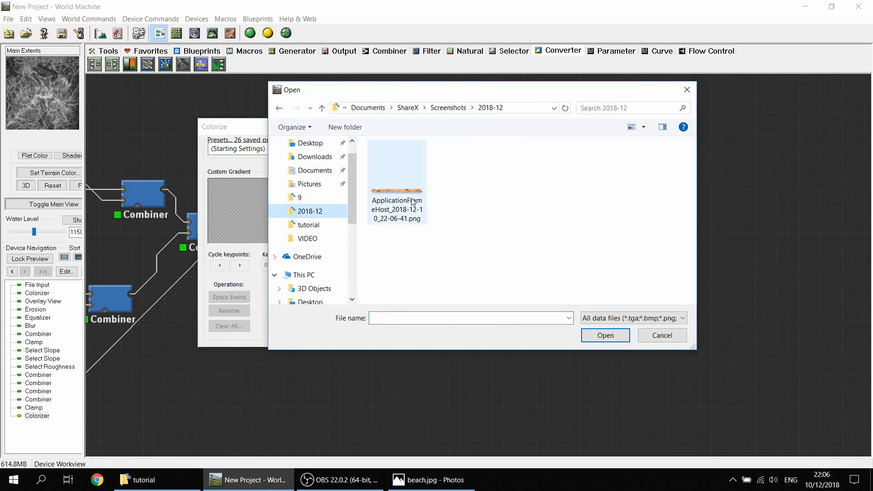
{"action": "double_click", "coordinate": [413, 202]}
{"action": "left_click", "coordinate": [582, 329]}
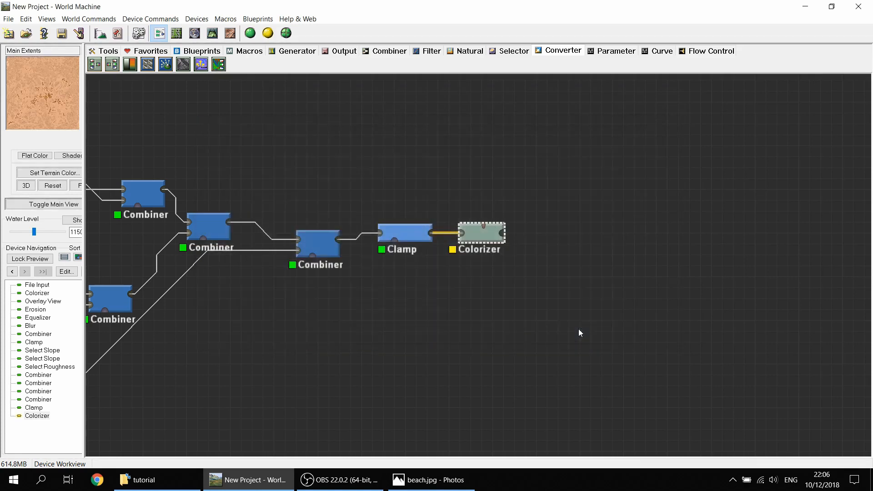
Step: Inspect the sand gradient's colouring of the terrain mask in the 3D view
{"action": "left_click", "coordinate": [212, 32]}
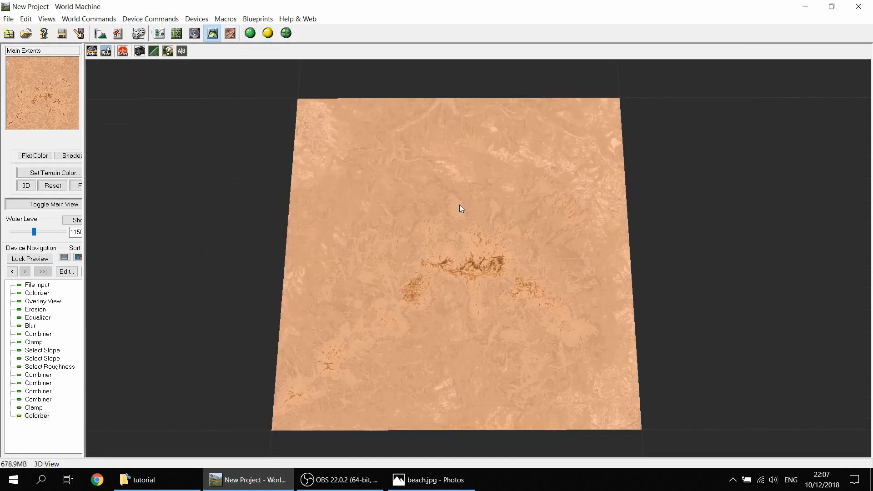
{"action": "left_click_drag", "start_coordinate": [459, 204], "coordinate": [460, 293]}
{"action": "scroll", "coordinate": [459, 293], "scroll_direction": "up", "scroll_amount": 5}
{"action": "scroll", "coordinate": [457, 294], "scroll_direction": "down", "scroll_amount": 3}
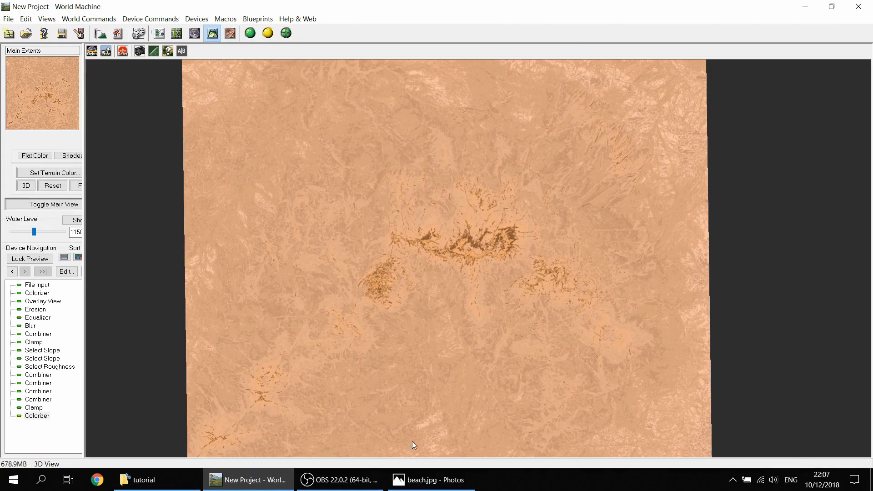
Step: Switch to beach.jpg in Photos and capture a thin horizontal screenshot strip across the darker, shaded part of the sand
{"action": "left_click", "coordinate": [430, 480]}
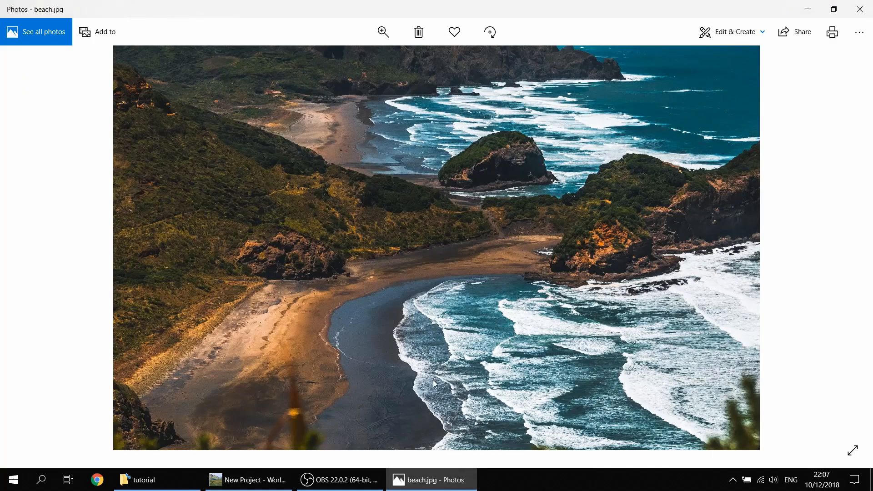
{"action": "key", "text": "ctrl+Print"}
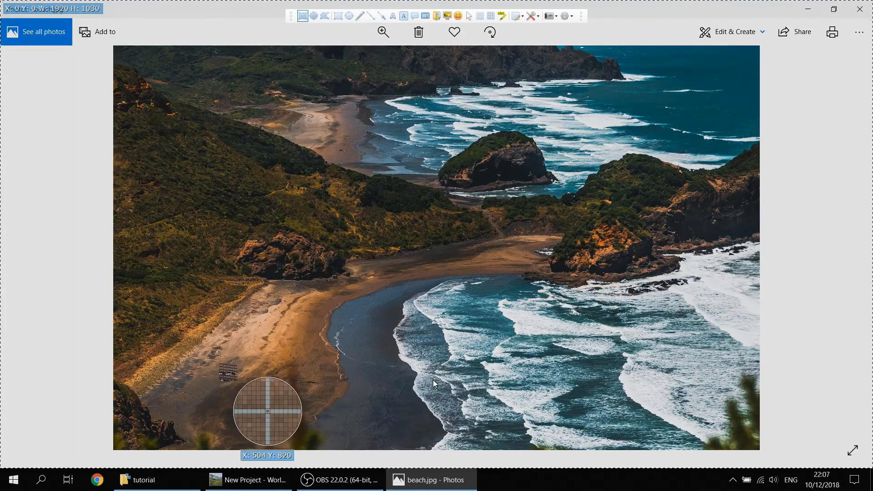
{"action": "left_click_drag", "start_coordinate": [229, 371], "coordinate": [277, 376]}
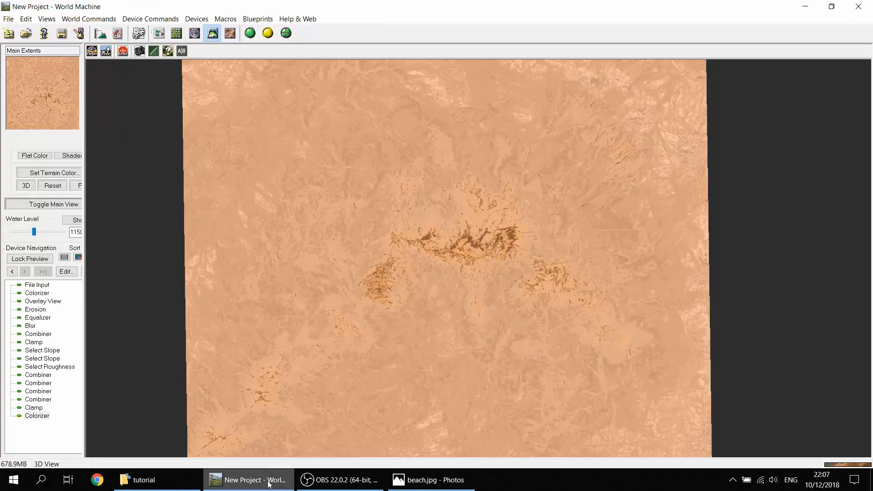
Step: Return to World Machine, load ApplicationFrameHost_2018-12-10_22-07-12.png as the Colorizer's gradient file and inspect the colouring in 3D
{"action": "left_click", "coordinate": [248, 479]}
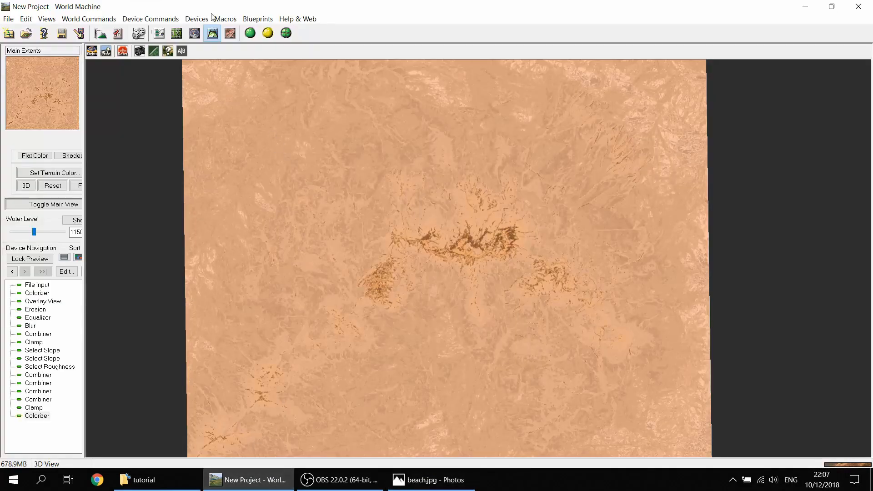
{"action": "left_click", "coordinate": [160, 33]}
{"action": "double_click", "coordinate": [488, 248]}
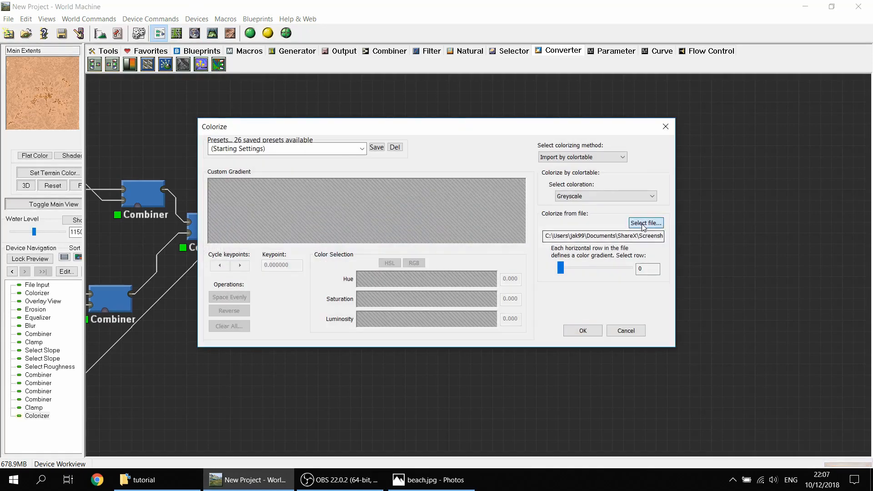
{"action": "left_click", "coordinate": [645, 223]}
{"action": "double_click", "coordinate": [485, 208]}
{"action": "left_click", "coordinate": [584, 331]}
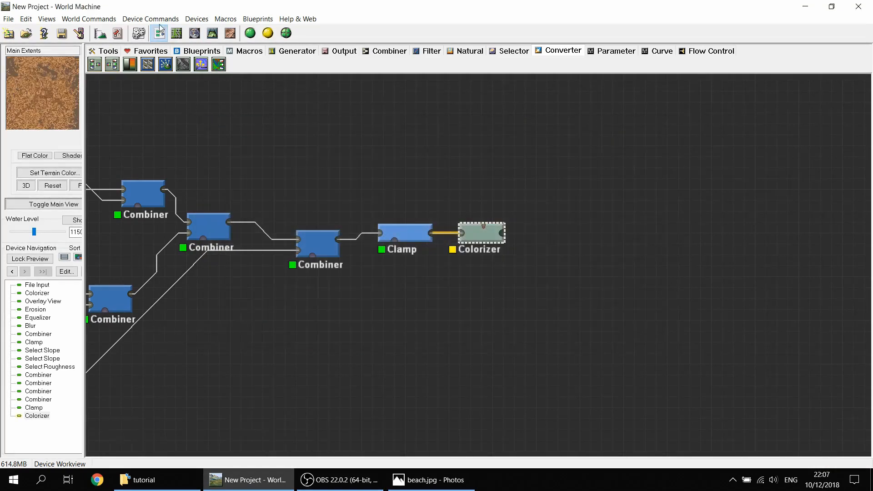
{"action": "left_click", "coordinate": [212, 34]}
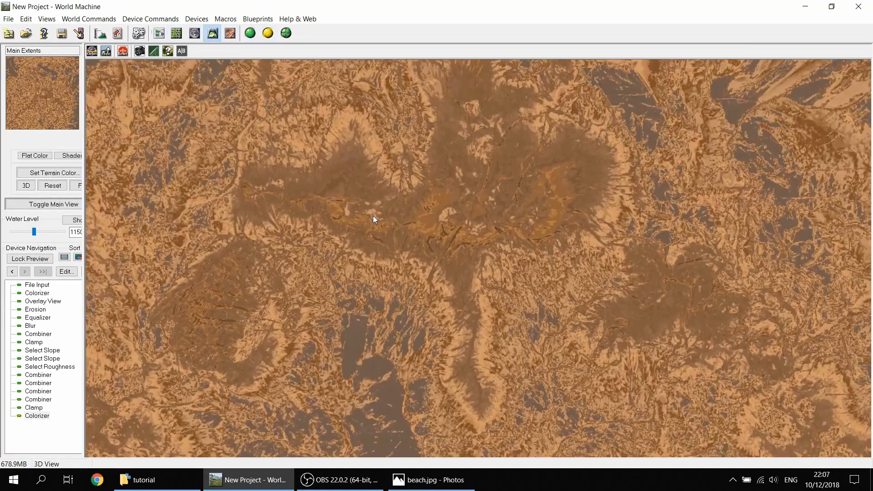
{"action": "scroll", "coordinate": [352, 214], "scroll_direction": "down", "scroll_amount": 3}
{"action": "scroll", "coordinate": [475, 141], "scroll_direction": "up", "scroll_amount": 3}
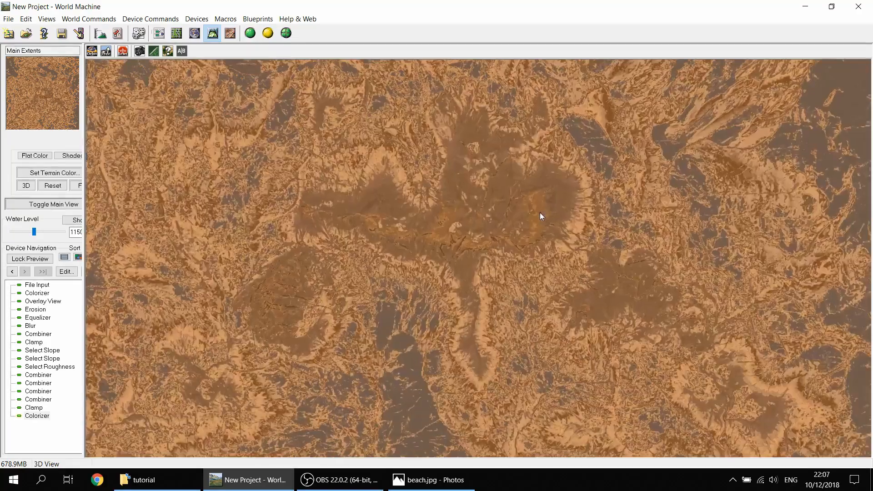
Step: Switch back to beach.jpg and capture a much shorter thin strip of the sand for a gradient with fewer colour changes
{"action": "left_click", "coordinate": [430, 480]}
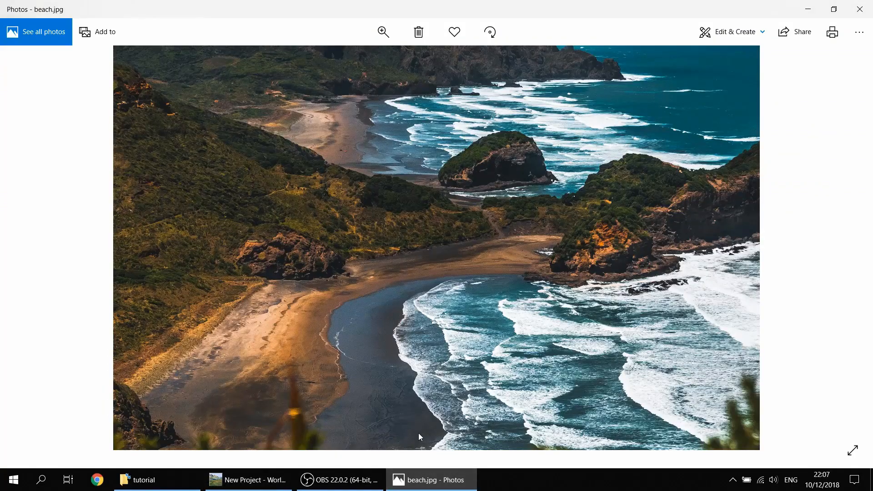
{"action": "key", "text": "ctrl+Print"}
{"action": "left_click_drag", "start_coordinate": [240, 368], "coordinate": [257, 370]}
Step: In World Machine, load ApplicationFrameHost_2018-12-10_22-07-28.png as the Colorizer's gradient file and check the colouring in 3D
{"action": "left_click", "coordinate": [272, 487]}
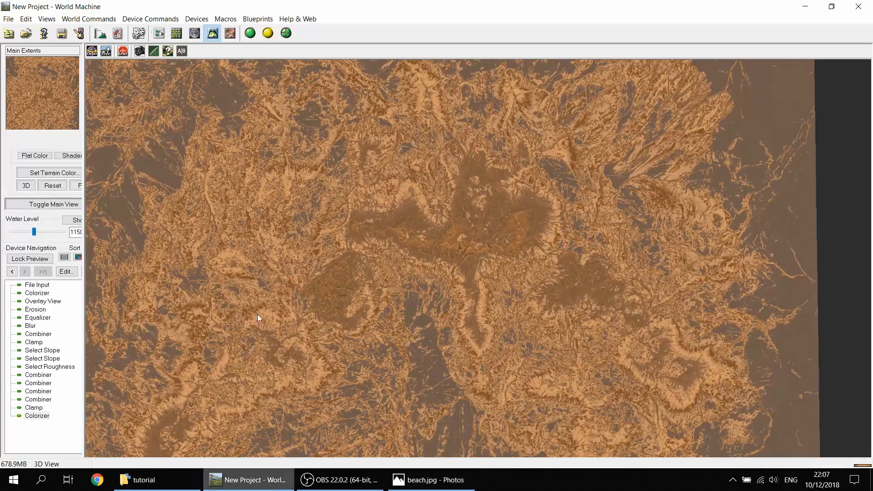
{"action": "left_click", "coordinate": [159, 34]}
{"action": "double_click", "coordinate": [467, 225]}
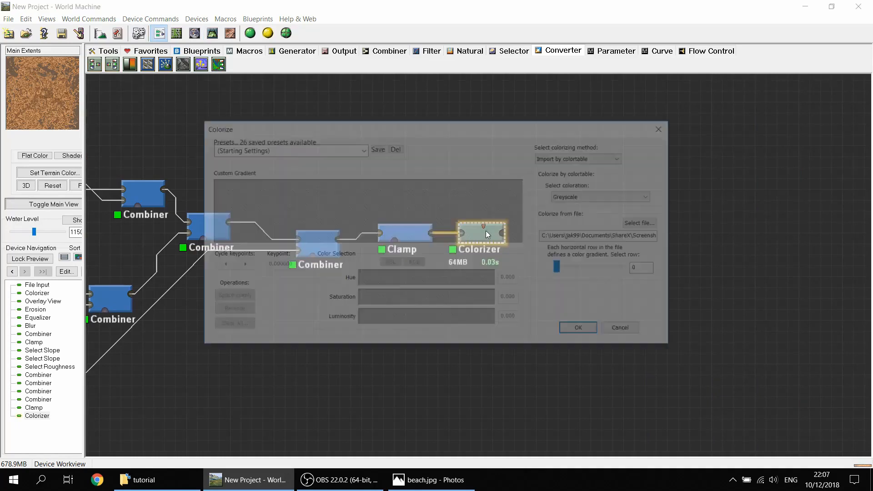
{"action": "left_click", "coordinate": [645, 115]}
{"action": "left_click", "coordinate": [525, 188]}
{"action": "double_click", "coordinate": [526, 186]}
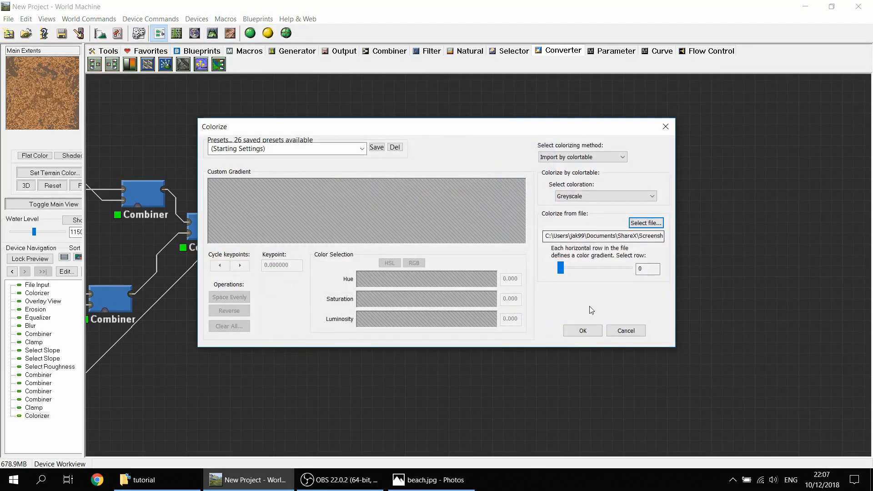
{"action": "left_click", "coordinate": [583, 330]}
{"action": "left_click", "coordinate": [215, 35]}
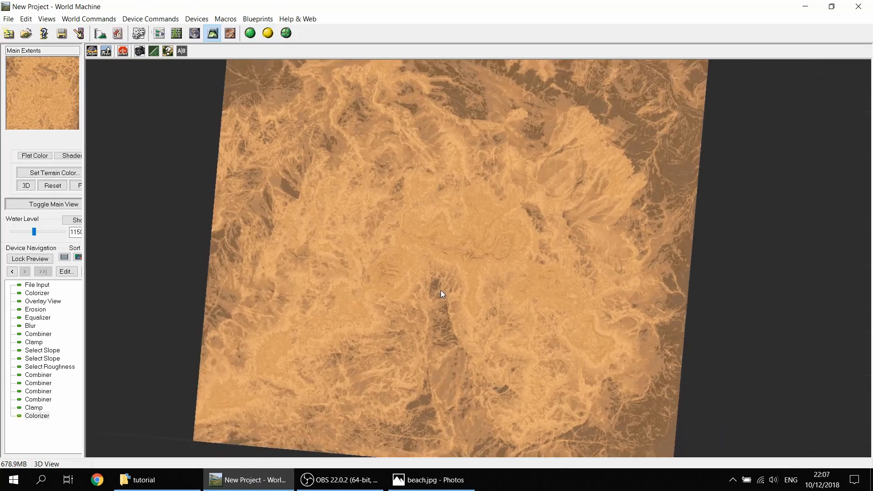
{"action": "left_click_drag", "start_coordinate": [440, 290], "coordinate": [454, 195]}
Step: Move the Overlay View device above the final Colorizer and connect the Colorizer's output to its overlay input
{"action": "left_click", "coordinate": [161, 34]}
{"action": "middle_click_drag", "start_coordinate": [577, 261], "coordinate": [573, 297]}
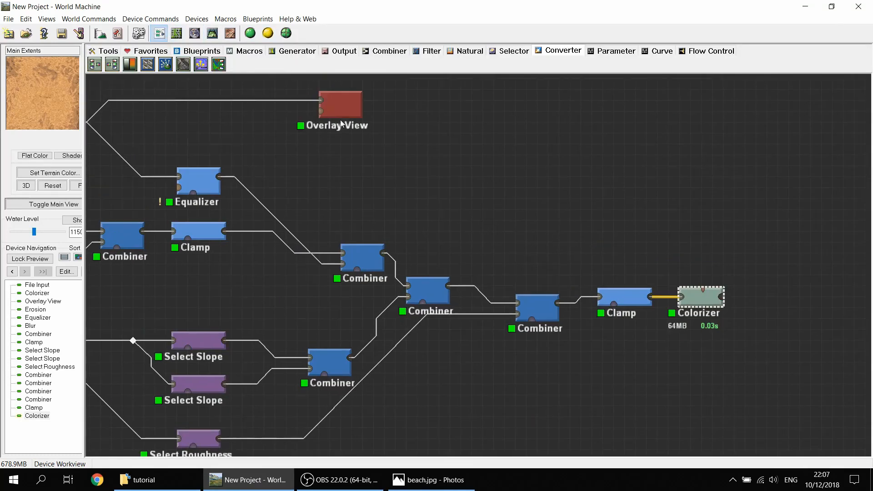
{"action": "left_click_drag", "start_coordinate": [349, 100], "coordinate": [675, 121]}
{"action": "middle_click_drag", "start_coordinate": [734, 290], "coordinate": [682, 291]}
{"action": "left_click_drag", "start_coordinate": [667, 295], "coordinate": [594, 133]}
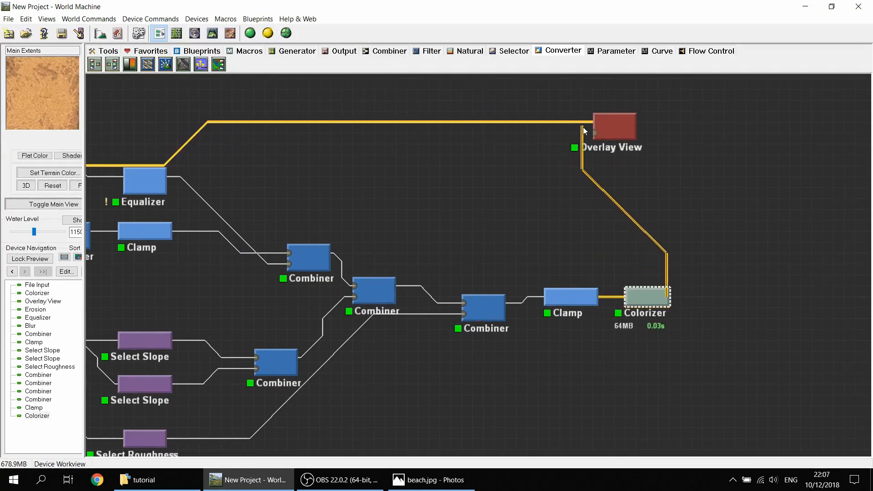
Step: Examine the sand-coloured mountain in the 3D view from several angles and compare it with beach.jpg
{"action": "left_click", "coordinate": [214, 35]}
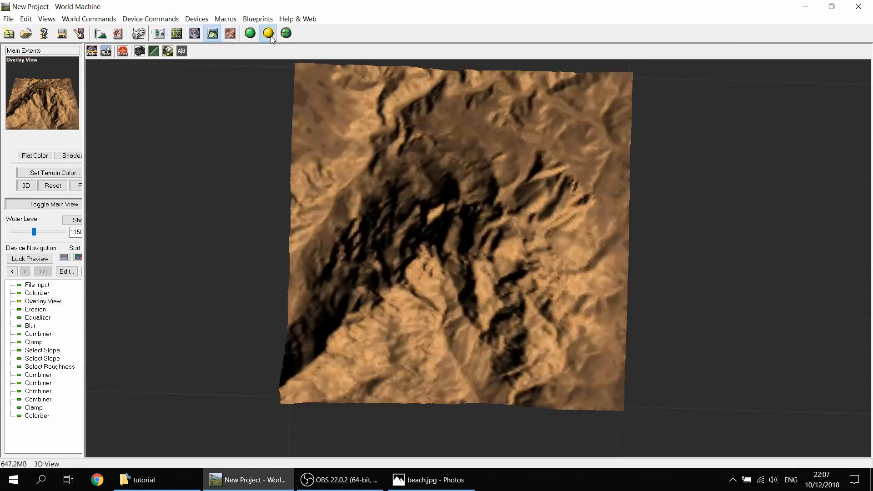
{"action": "left_click_drag", "start_coordinate": [623, 298], "coordinate": [366, 195]}
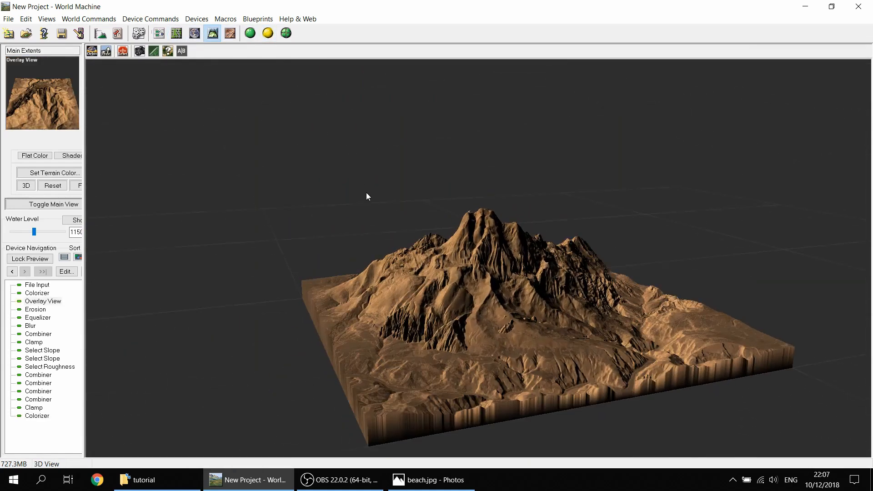
{"action": "scroll", "coordinate": [366, 197], "scroll_direction": "up", "scroll_amount": 10}
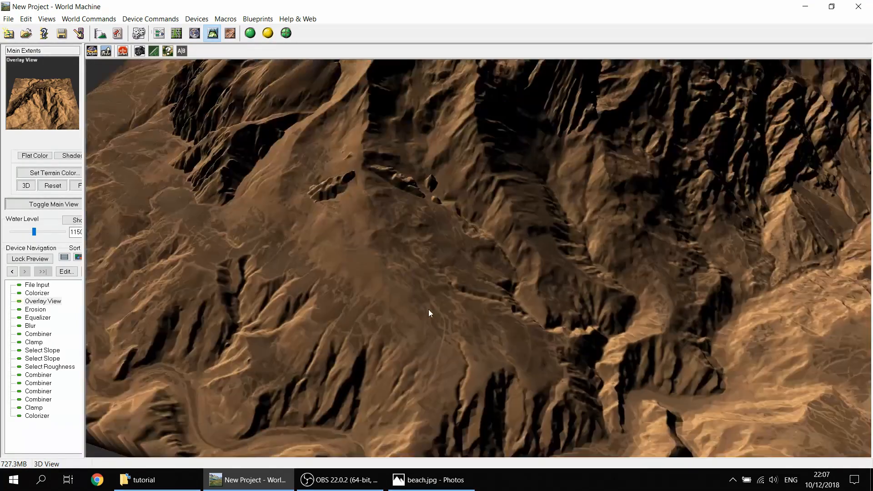
{"action": "scroll", "coordinate": [430, 302], "scroll_direction": "down", "scroll_amount": 5}
{"action": "left_click_drag", "start_coordinate": [432, 294], "coordinate": [455, 463]}
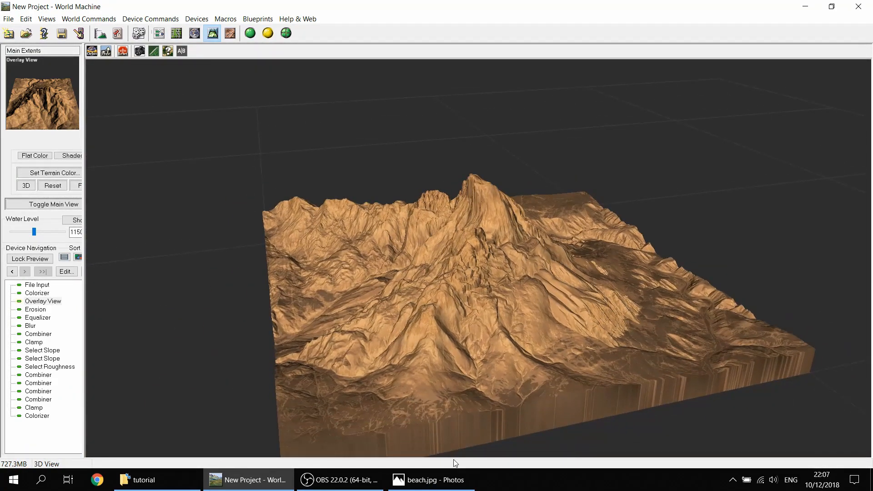
{"action": "left_click_drag", "start_coordinate": [453, 406], "coordinate": [418, 318]}
{"action": "left_click", "coordinate": [450, 481]}
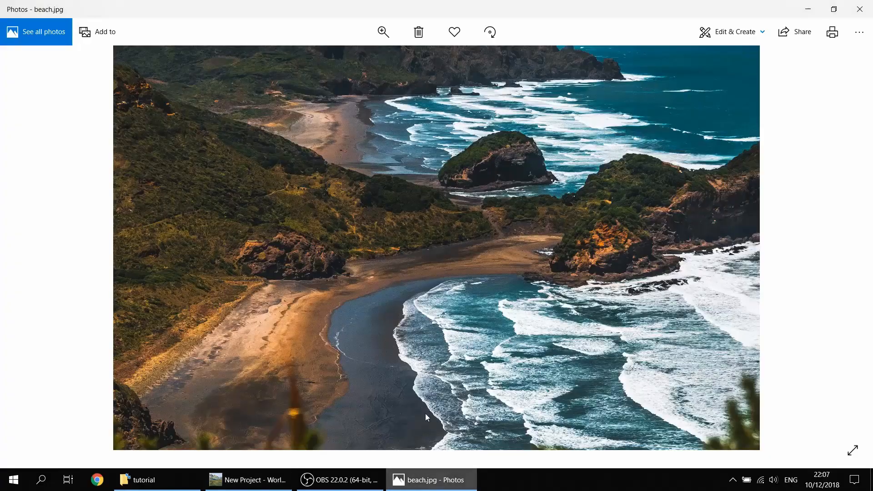
{"action": "left_click", "coordinate": [452, 481]}
{"action": "left_click_drag", "start_coordinate": [378, 370], "coordinate": [404, 346]}
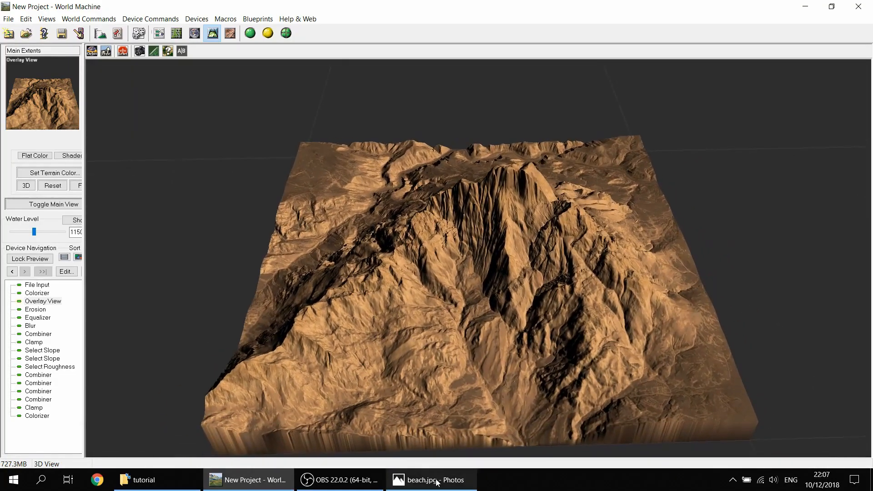
Step: Look through the landscape reference photos for another terrain colour source
{"action": "left_click", "coordinate": [436, 480]}
{"action": "key", "text": "Right"}
{"action": "key", "text": "Right"}
{"action": "key", "text": "Right"}
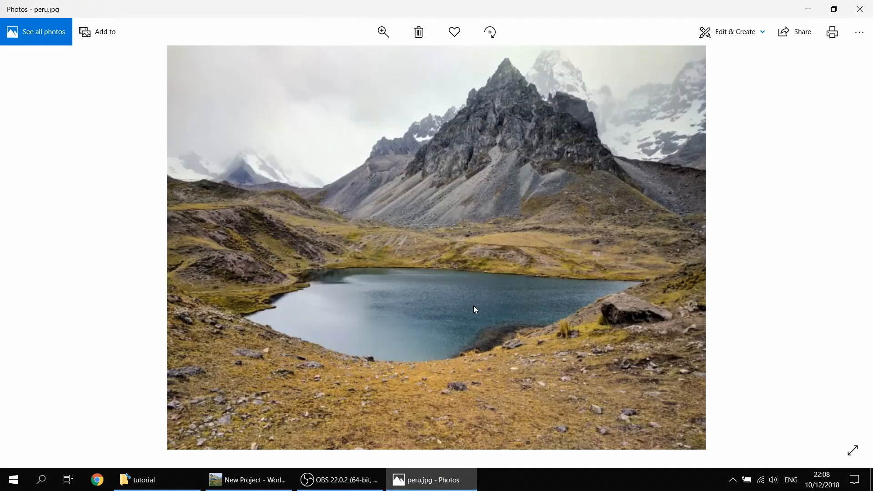
{"action": "key", "text": "Right"}
{"action": "key", "text": "Left"}
{"action": "key", "text": "Right"}
{"action": "key", "text": "Left"}
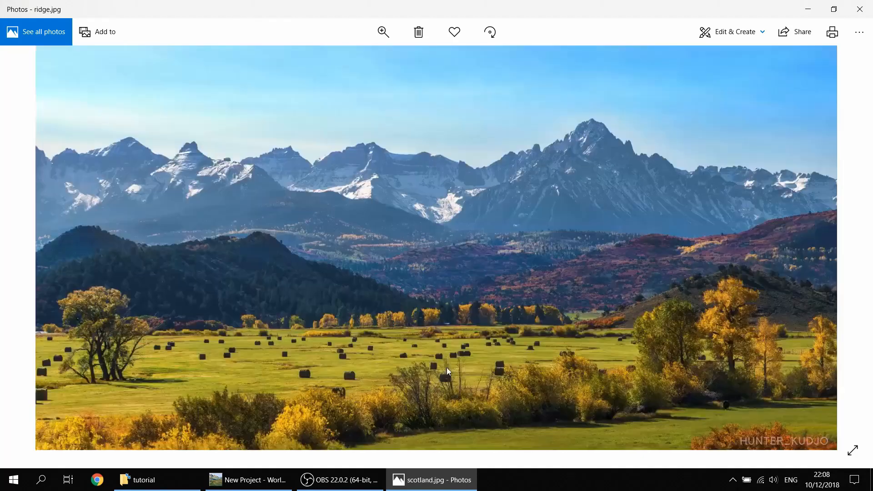
Step: Settle on ridge.jpg and capture a short, thin screenshot strip across the green field
{"action": "key", "text": "Right"}
{"action": "key", "text": "Left"}
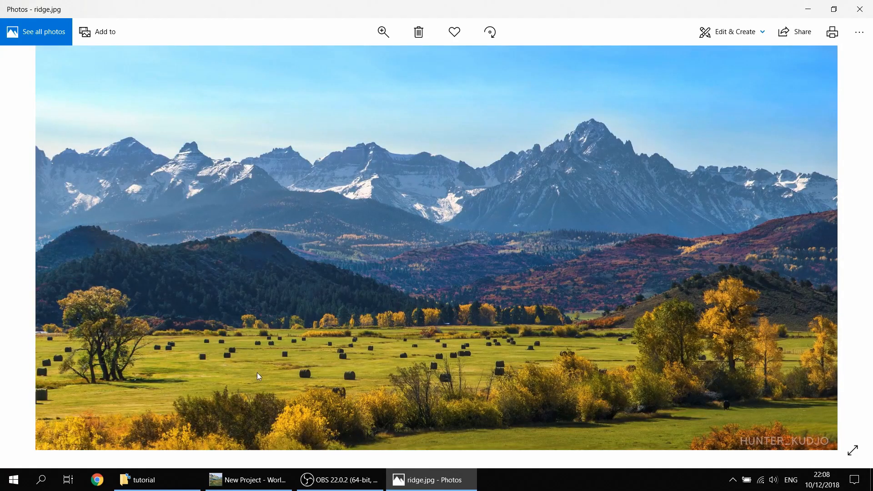
{"action": "key", "text": "Print"}
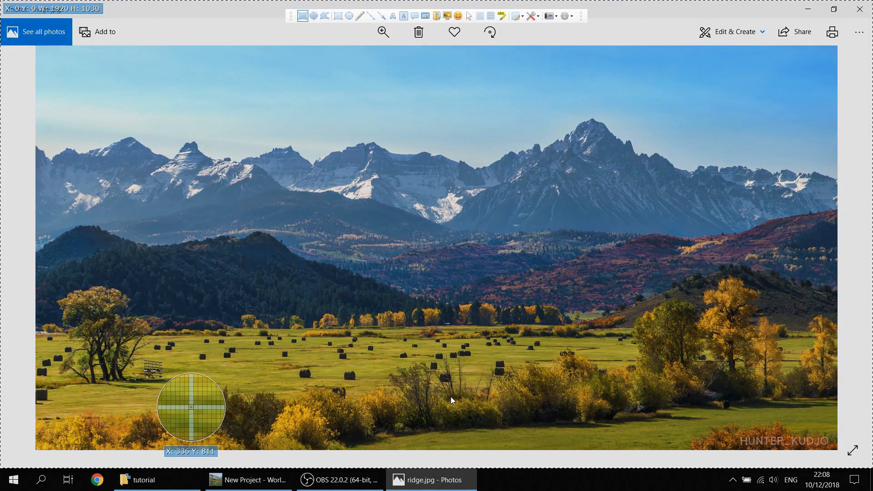
{"action": "left_click_drag", "start_coordinate": [155, 368], "coordinate": [176, 371]}
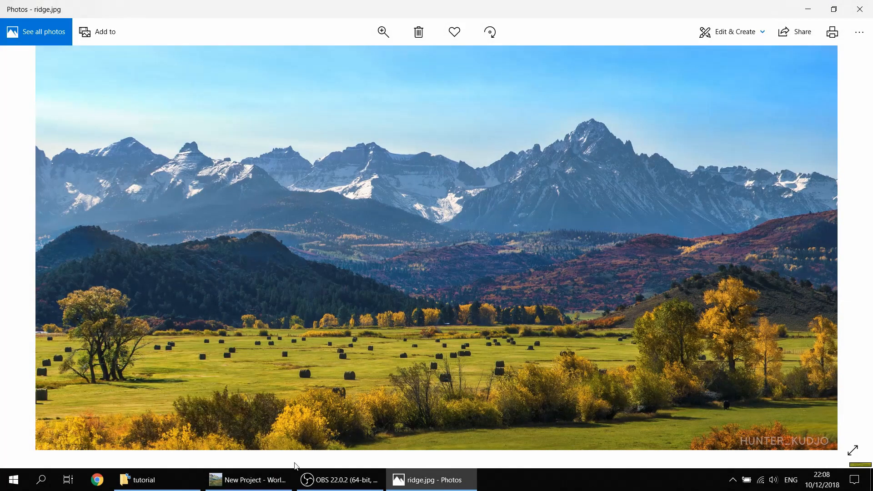
Step: Switch to World Machine, duplicate the final Colorizer below the original and feed it from the last Clamp's output
{"action": "left_click", "coordinate": [247, 480]}
{"action": "left_click", "coordinate": [159, 33]}
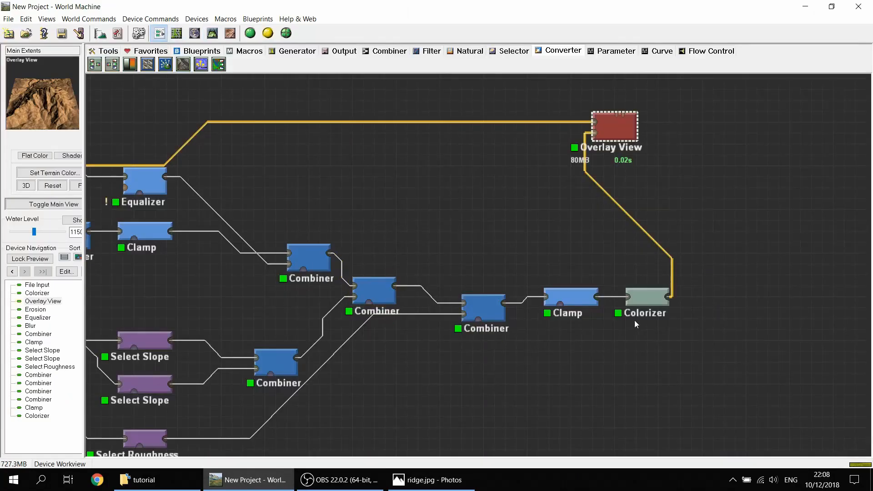
{"action": "left_click", "coordinate": [642, 296]}
{"action": "key", "text": "ctrl+c"}
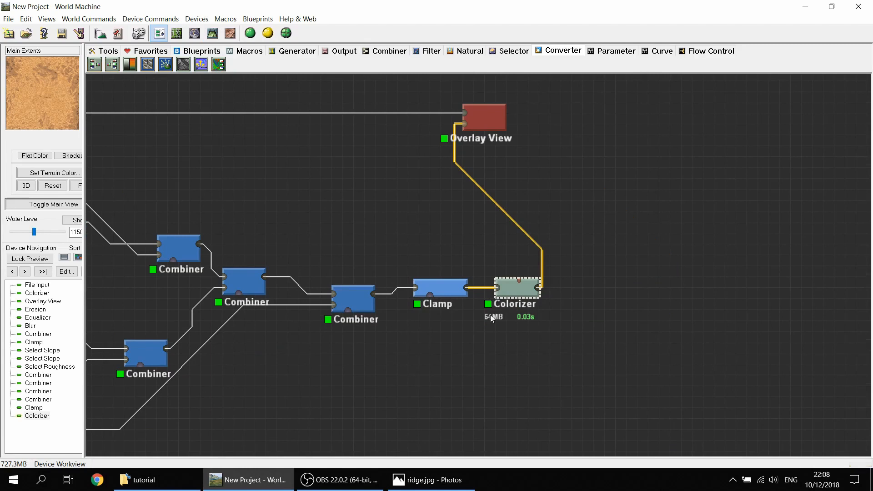
{"action": "key", "text": "ctrl+v"}
{"action": "left_click_drag", "start_coordinate": [466, 287], "coordinate": [482, 328]}
Step: Load ApplicationFrameHost_2018-12-10_22-08-16.png as the duplicated Colorizer's gradient file and inspect its colouring in 3D
{"action": "double_click", "coordinate": [504, 334]}
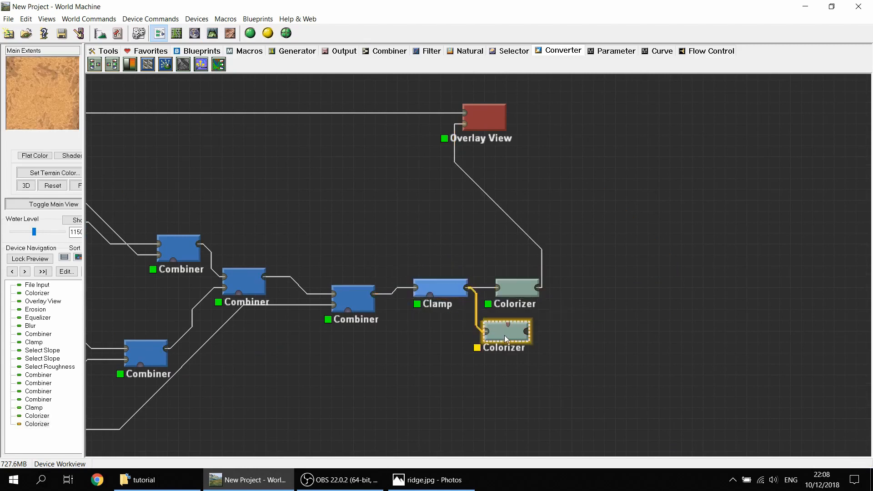
{"action": "left_click", "coordinate": [652, 227]}
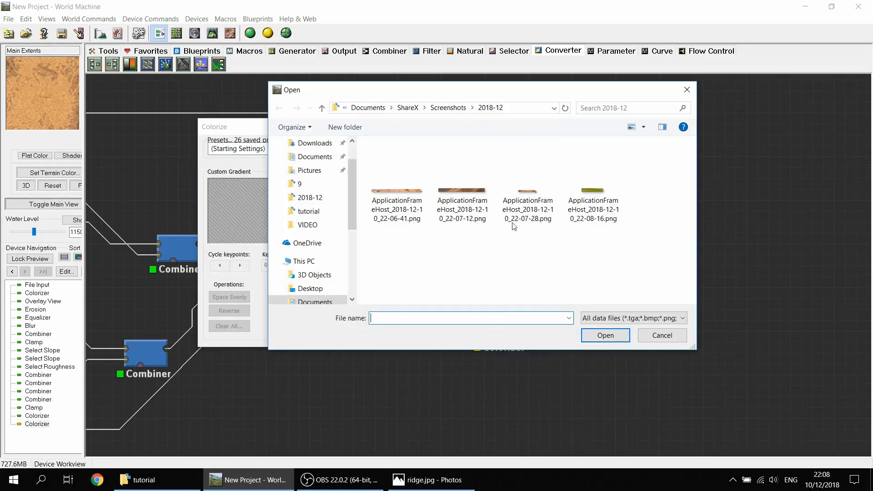
{"action": "double_click", "coordinate": [594, 209]}
{"action": "left_click", "coordinate": [583, 331]}
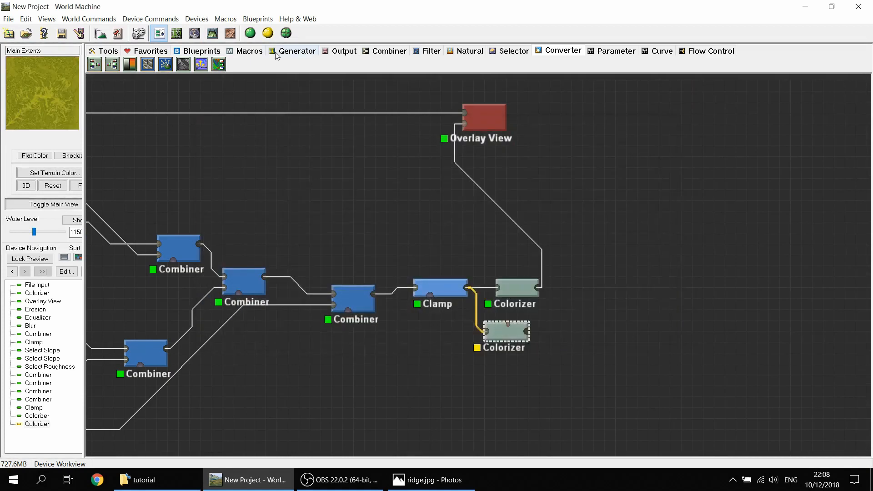
{"action": "left_click", "coordinate": [214, 33]}
{"action": "left_click_drag", "start_coordinate": [440, 165], "coordinate": [437, 287]}
{"action": "scroll", "coordinate": [445, 260], "scroll_direction": "up", "scroll_amount": 2}
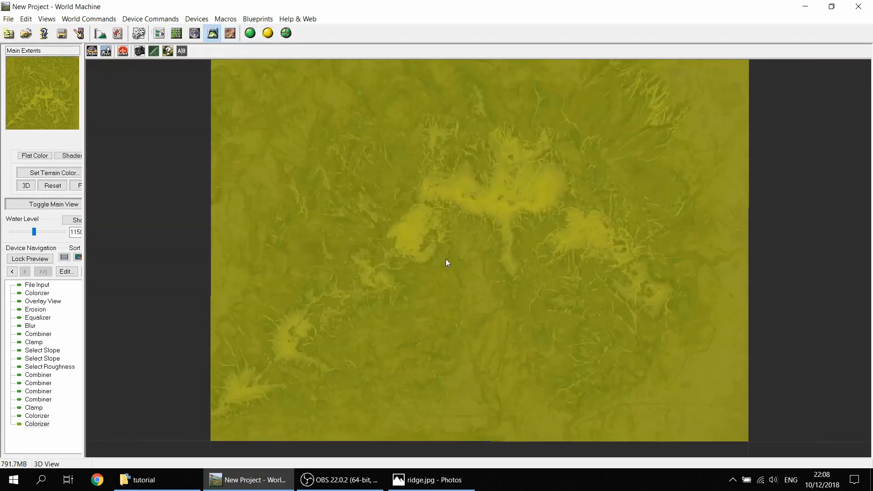
{"action": "scroll", "coordinate": [439, 250], "scroll_direction": "down", "scroll_amount": 2}
{"action": "scroll", "coordinate": [477, 268], "scroll_direction": "up", "scroll_amount": 5}
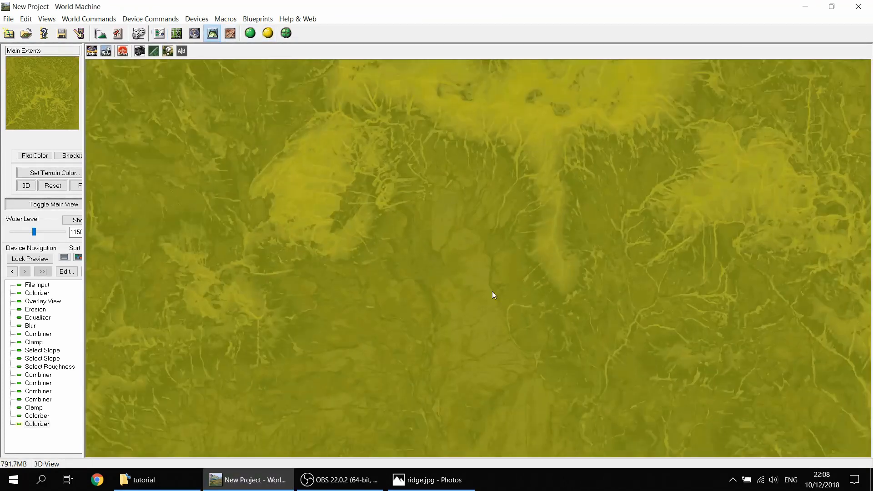
Step: Switch to Photos, settle on scotland.jpg and capture a short, thin screenshot strip along the foreground grass near the photo's lower edge
{"action": "scroll", "coordinate": [444, 240], "scroll_direction": "down", "scroll_amount": 3}
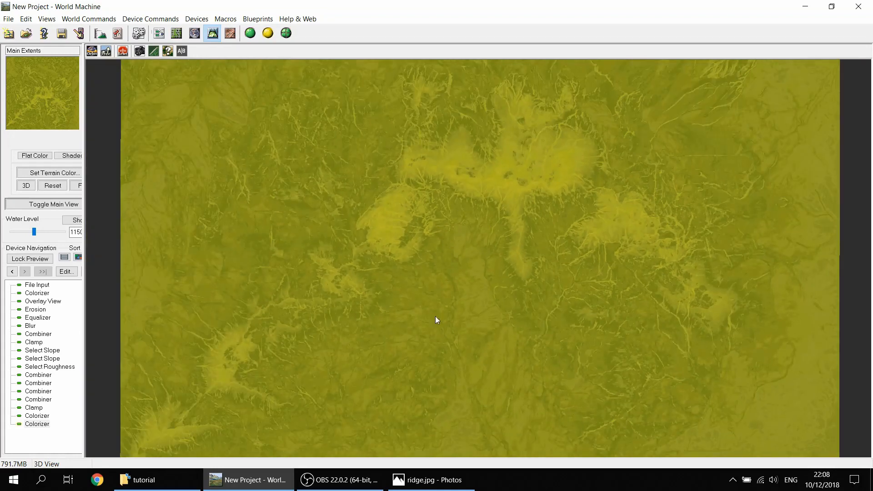
{"action": "key", "text": "alt+Tab"}
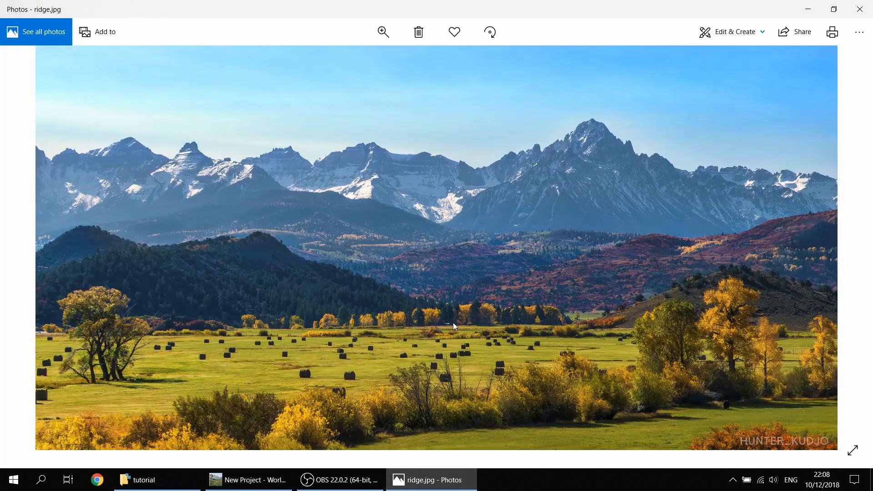
{"action": "key", "text": "Right"}
{"action": "key", "text": "Right"}
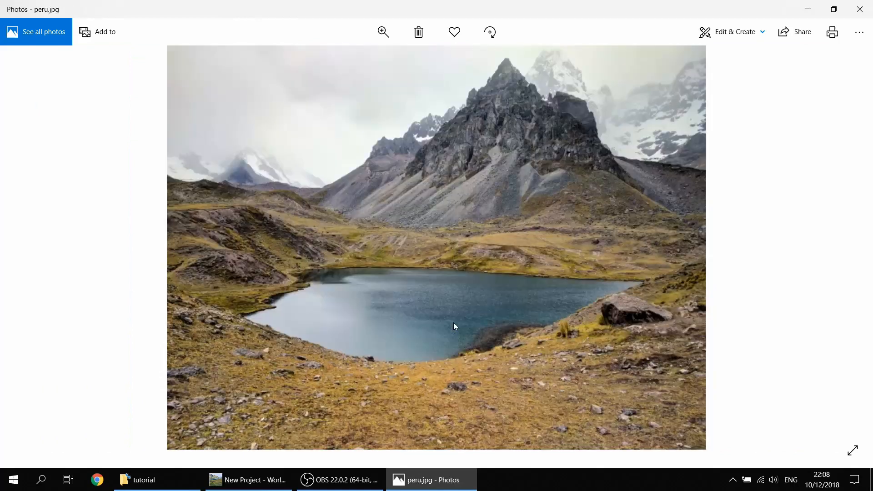
{"action": "key", "text": "Left"}
{"action": "key", "text": "Left"}
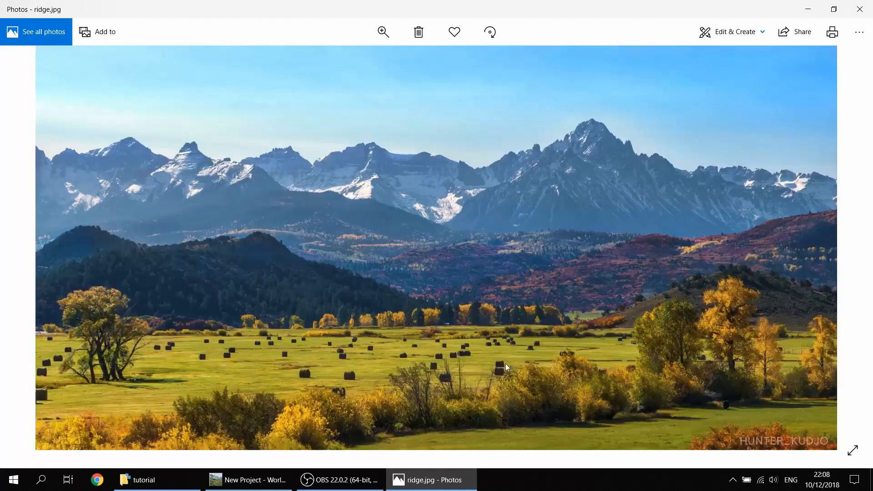
{"action": "key", "text": "Right"}
{"action": "key", "text": "ctrl+Print"}
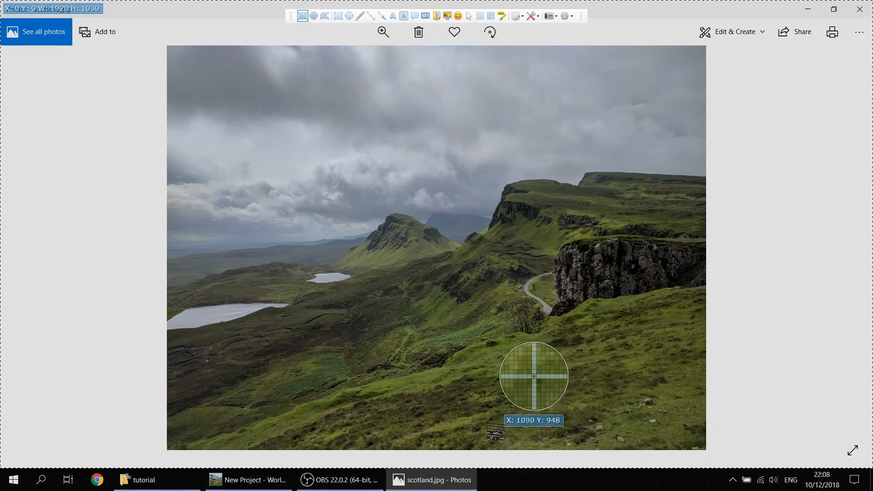
{"action": "left_click_drag", "start_coordinate": [492, 431], "coordinate": [525, 434]}
Step: Switch to World Machine, duplicate the lower Colorizer beneath it and feed the copy from the last Clamp's output
{"action": "left_click", "coordinate": [281, 480]}
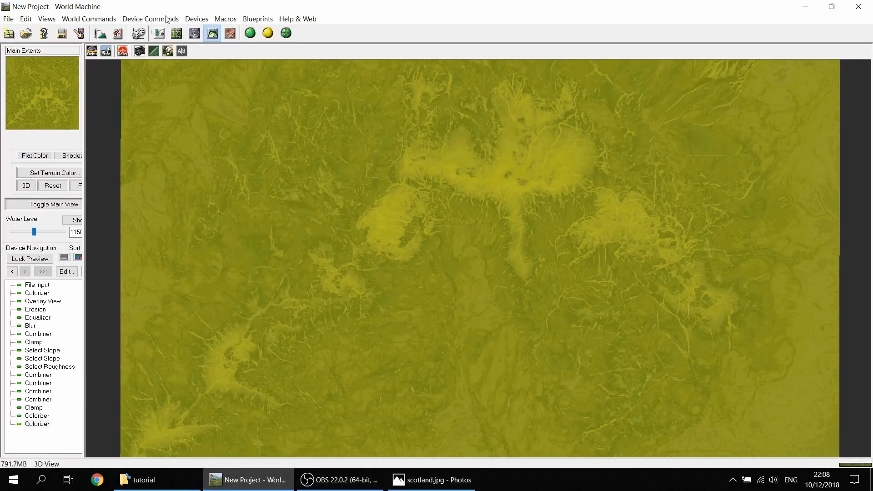
{"action": "left_click", "coordinate": [155, 31]}
{"action": "right_click", "coordinate": [473, 341]}
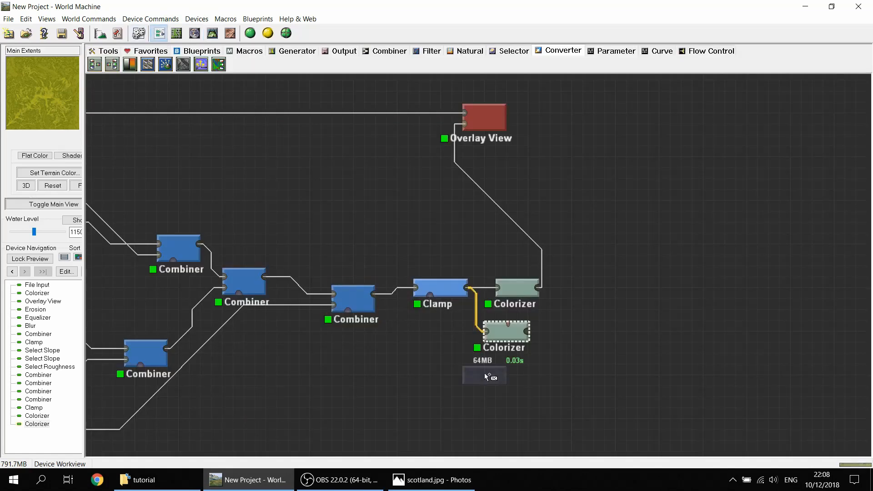
{"action": "left_click", "coordinate": [484, 383]}
{"action": "left_click_drag", "start_coordinate": [464, 289], "coordinate": [464, 385]}
Step: Load ApplicationFrameHost_2018-12-10_22-08-44.png as the third Colorizer's gradient file and inspect its colouring in 3D
{"action": "double_click", "coordinate": [484, 385]}
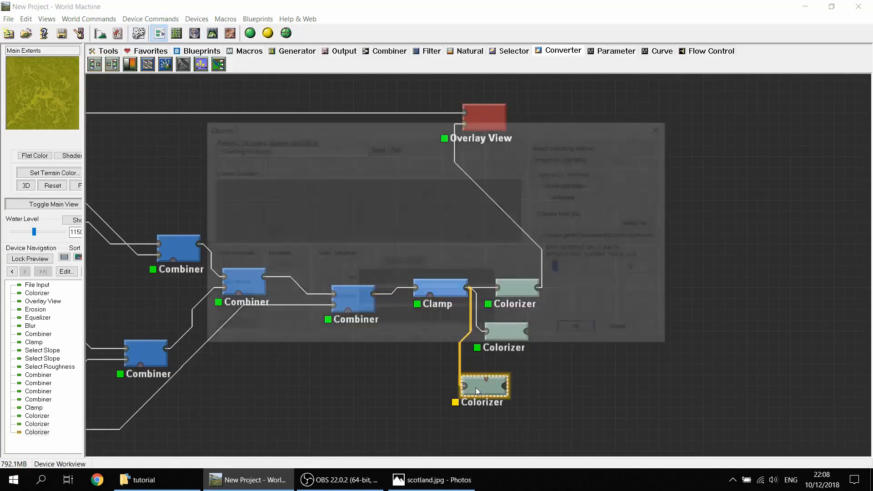
{"action": "left_click", "coordinate": [642, 223]}
{"action": "double_click", "coordinate": [642, 190]}
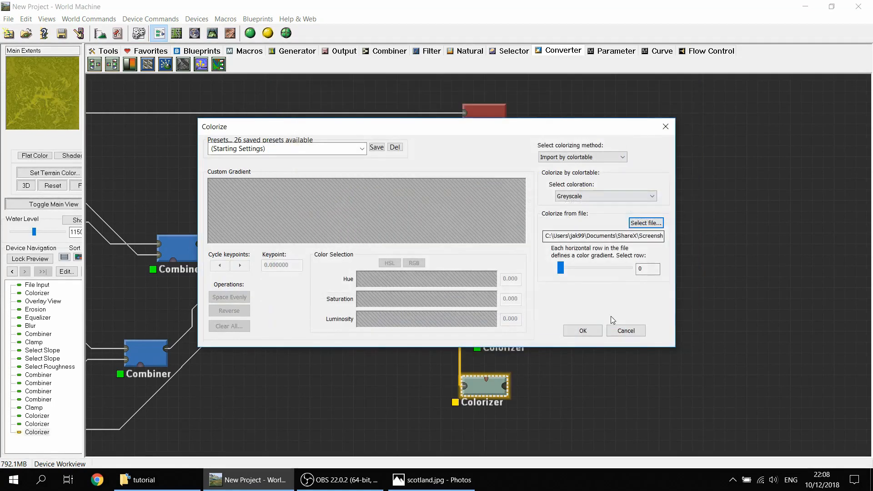
{"action": "left_click", "coordinate": [584, 330]}
{"action": "left_click", "coordinate": [212, 33]}
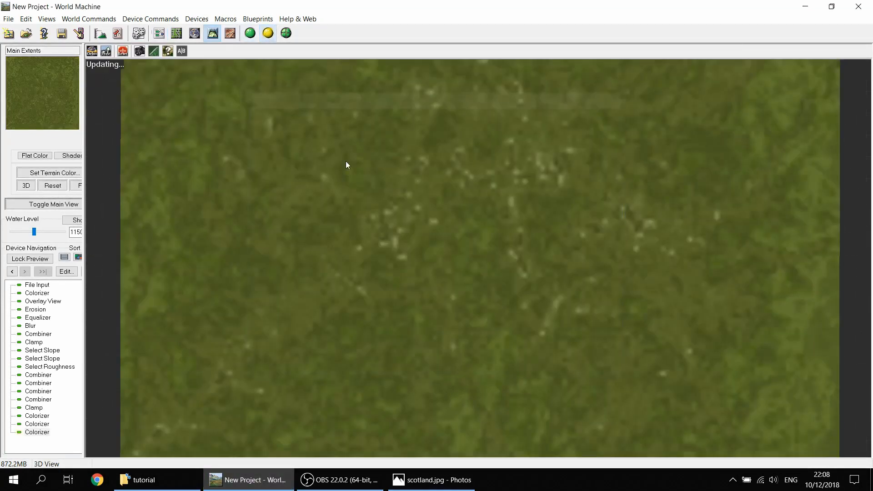
{"action": "scroll", "coordinate": [435, 253], "scroll_direction": "down", "scroll_amount": 5}
{"action": "left_click_drag", "start_coordinate": [435, 252], "coordinate": [433, 291]}
{"action": "scroll", "coordinate": [432, 290], "scroll_direction": "up", "scroll_amount": 4}
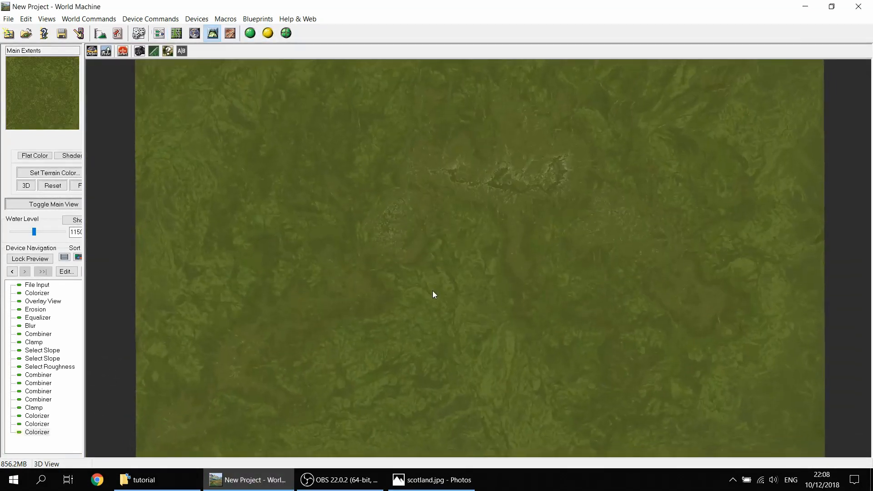
{"action": "scroll", "coordinate": [433, 279], "scroll_direction": "up", "scroll_amount": 4}
{"action": "scroll", "coordinate": [471, 304], "scroll_direction": "down", "scroll_amount": 3}
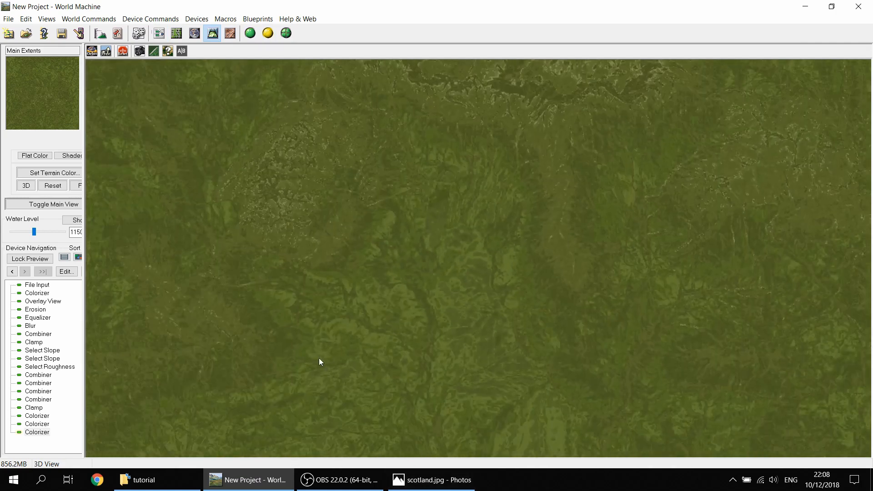
{"action": "scroll", "coordinate": [403, 319], "scroll_direction": "down", "scroll_amount": 4}
Step: Switch to Photos and capture a smaller screenshot strip on the grassy foreground slope of scotland.jpg
{"action": "left_click", "coordinate": [425, 479]}
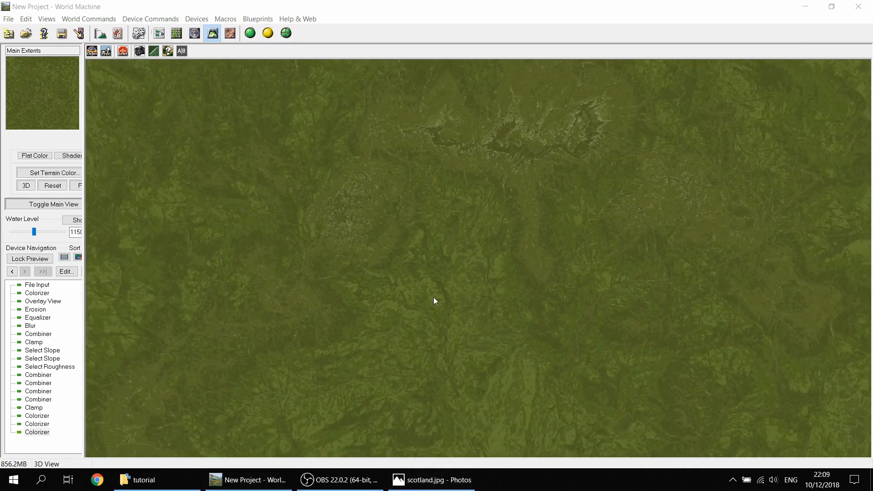
{"action": "key", "text": "ctrl+Print"}
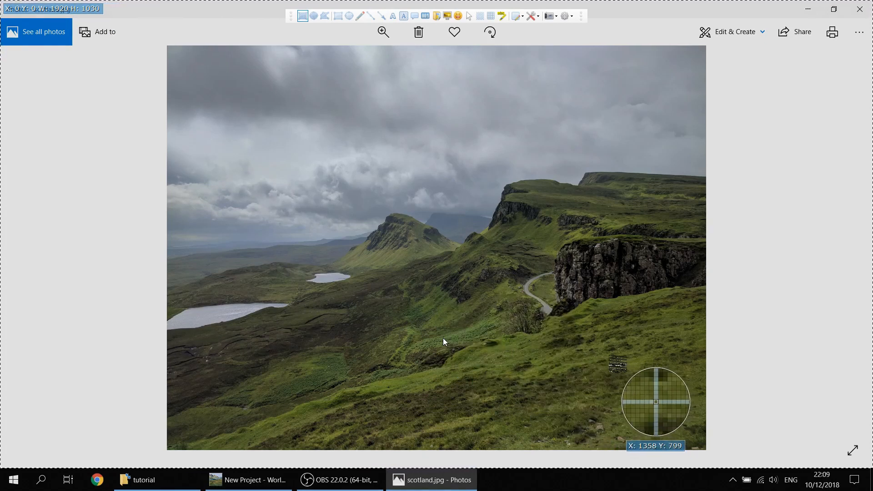
{"action": "left_click_drag", "start_coordinate": [624, 355], "coordinate": [636, 358]}
Step: Switch to World Machine, replace the third Colorizer's gradient file with ApplicationFrameHost_2018-12-10_22-09-12.png and inspect the terrain in 3D
{"action": "left_click", "coordinate": [251, 479]}
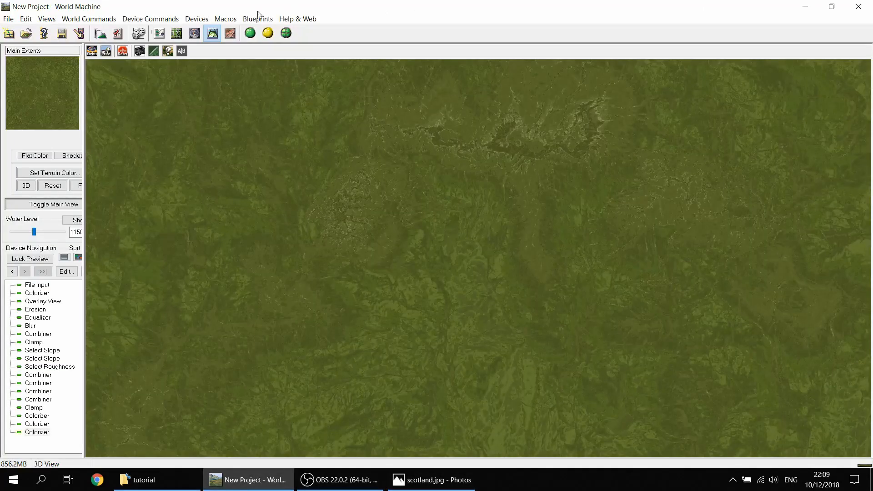
{"action": "left_click", "coordinate": [157, 35]}
{"action": "double_click", "coordinate": [490, 397]}
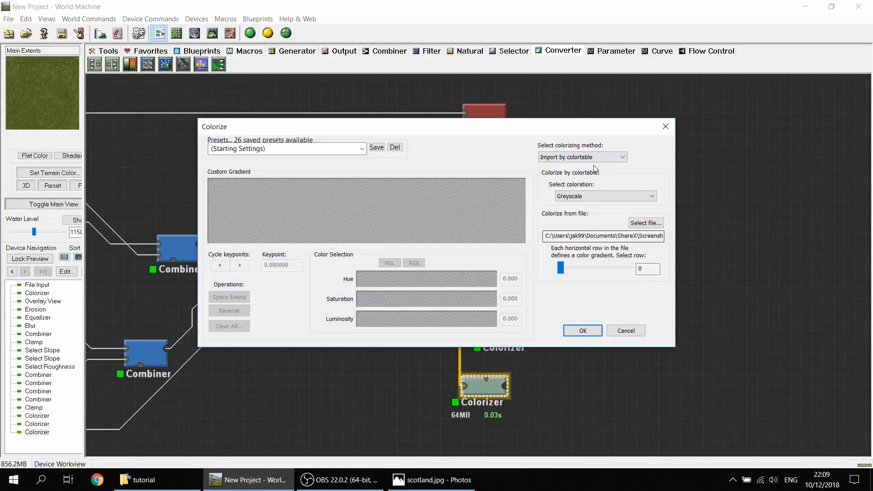
{"action": "left_click", "coordinate": [647, 223]}
{"action": "double_click", "coordinate": [404, 295]}
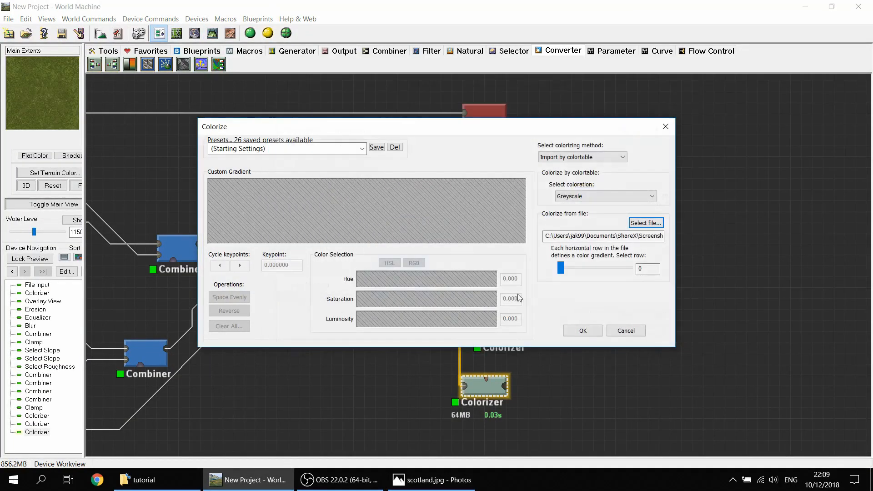
{"action": "left_click", "coordinate": [582, 333]}
{"action": "left_click", "coordinate": [212, 34]}
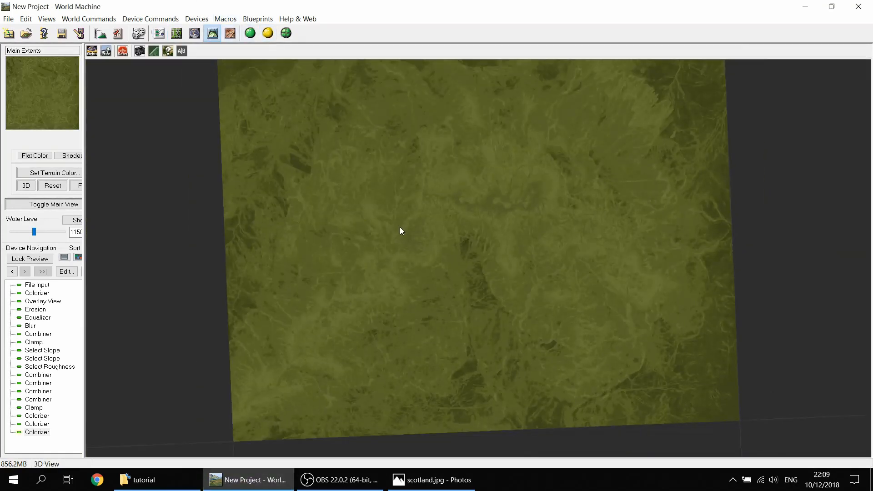
{"action": "left_click_drag", "start_coordinate": [399, 231], "coordinate": [442, 168]}
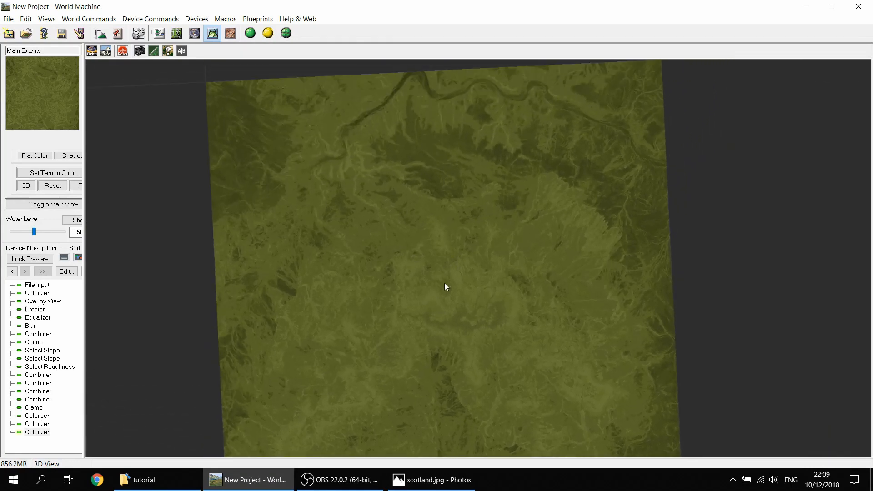
{"action": "left_click_drag", "start_coordinate": [448, 216], "coordinate": [434, 227]}
Step: Return to the device network, check the second Colorizer's preview and select the lowest Colorizer
{"action": "left_click", "coordinate": [160, 33]}
{"action": "left_click", "coordinate": [512, 329]}
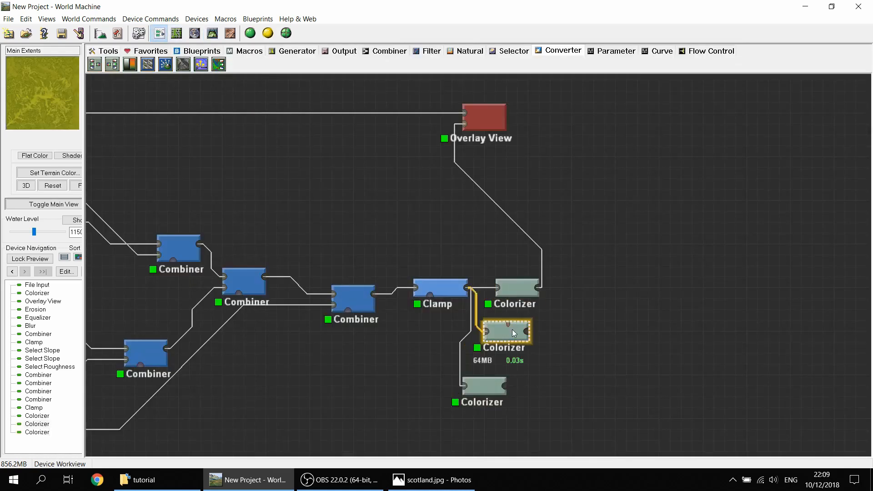
{"action": "middle_click_drag", "start_coordinate": [444, 303], "coordinate": [444, 230]}
{"action": "left_click", "coordinate": [328, 292]}
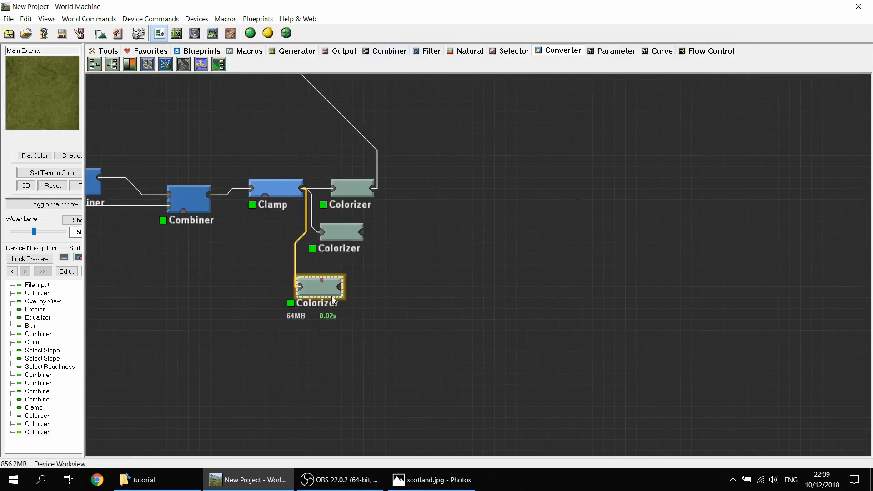
Step: Switch to Photos, find peru.jpg and capture a short, thin screenshot strip across the grey scree slope
{"action": "left_click", "coordinate": [431, 480]}
{"action": "key", "text": "Right"}
{"action": "key", "text": "Right"}
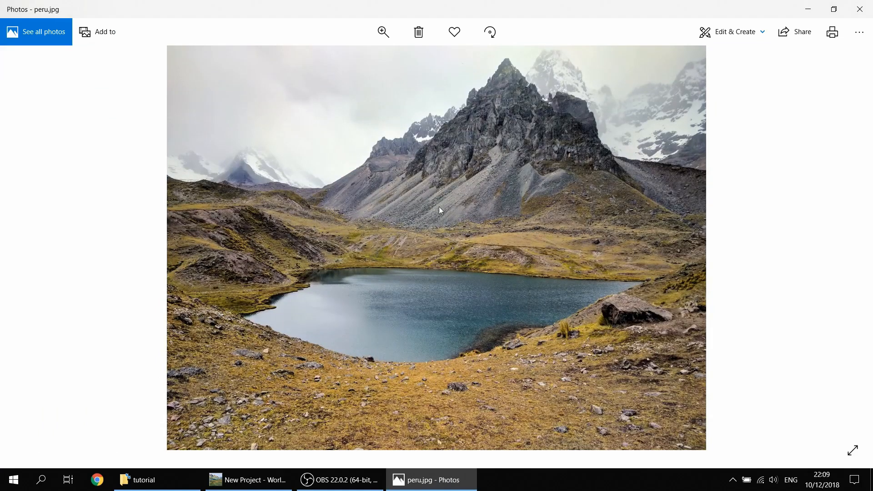
{"action": "key", "text": "ctrl+Print"}
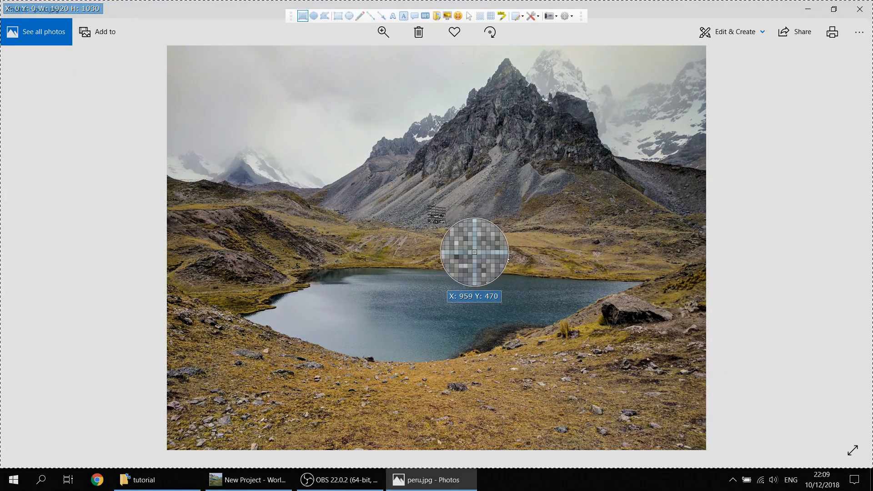
{"action": "left_click_drag", "start_coordinate": [474, 253], "coordinate": [490, 256]}
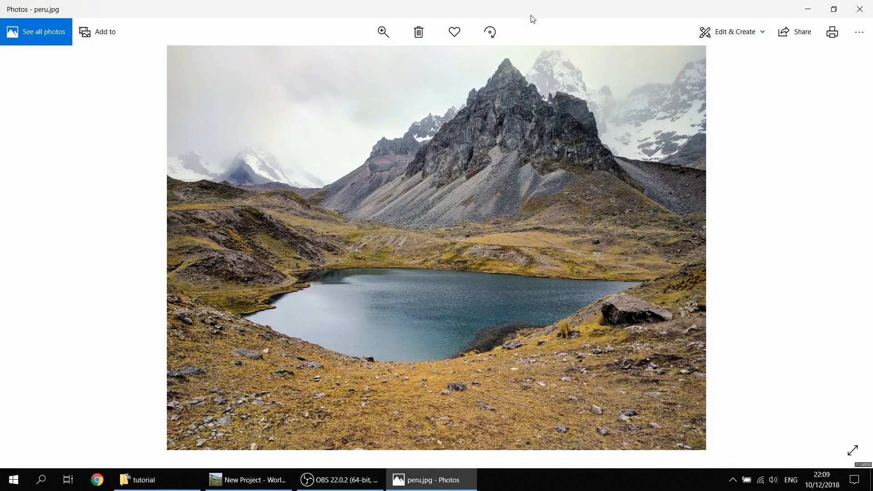
Step: Switch to World Machine, add a fourth Colorizer copy fed from the Clamp, load ApplicationFrameHost_2018-12-10_22-09-46.png as its gradient and preview it in 3D
{"action": "left_click", "coordinate": [255, 480]}
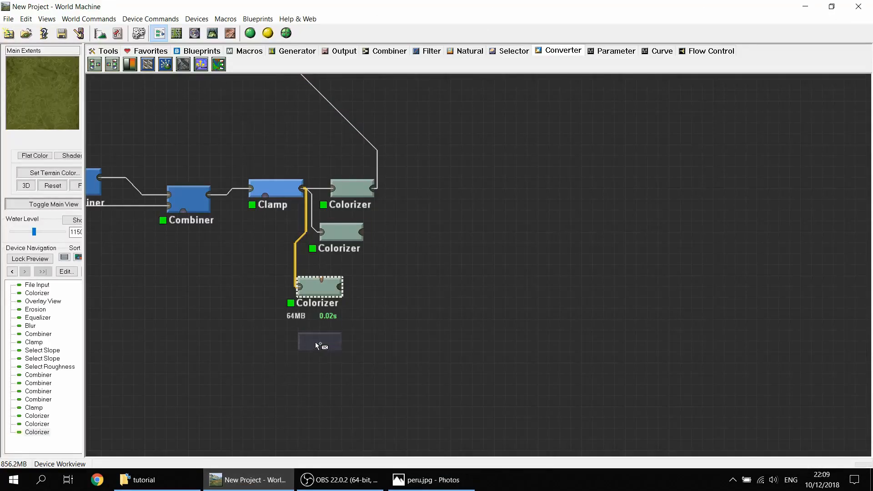
{"action": "left_click_drag", "start_coordinate": [300, 183], "coordinate": [304, 337]}
{"action": "double_click", "coordinate": [313, 340]}
{"action": "left_click", "coordinate": [639, 225]}
{"action": "left_click", "coordinate": [476, 268]}
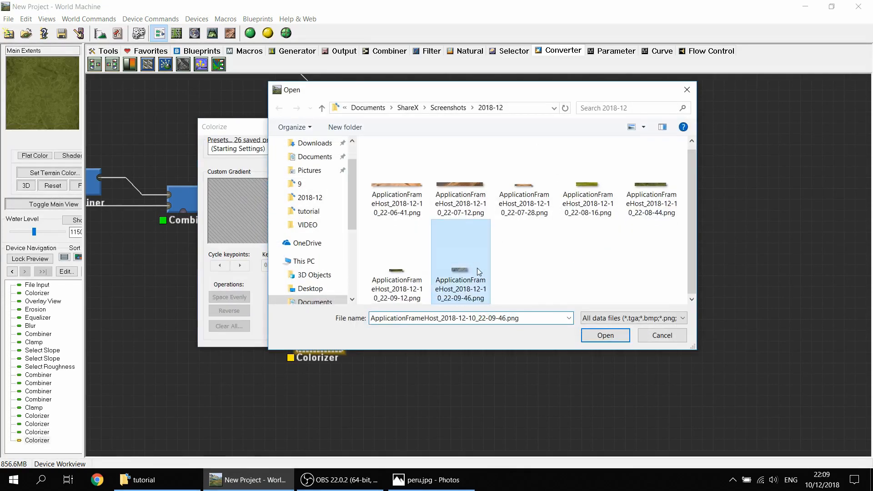
{"action": "left_click", "coordinate": [605, 335]}
{"action": "left_click", "coordinate": [582, 329]}
{"action": "left_click", "coordinate": [216, 35]}
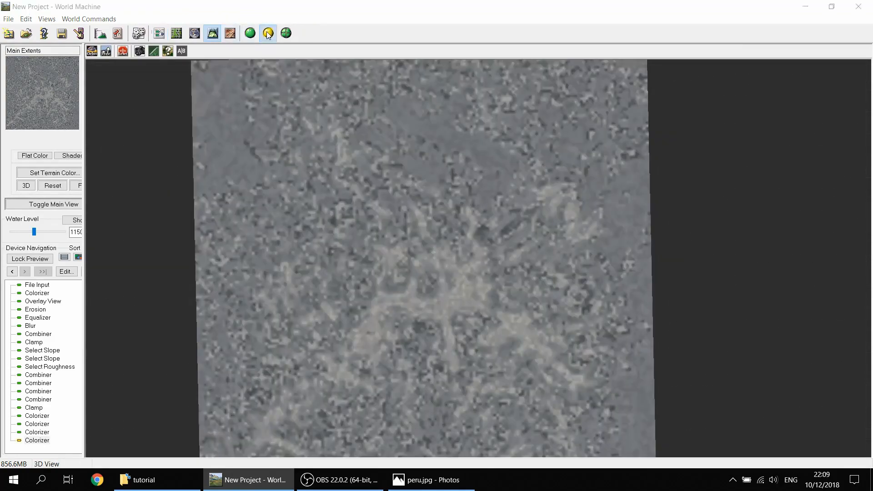
{"action": "scroll", "coordinate": [465, 268], "scroll_direction": "down", "scroll_amount": 3}
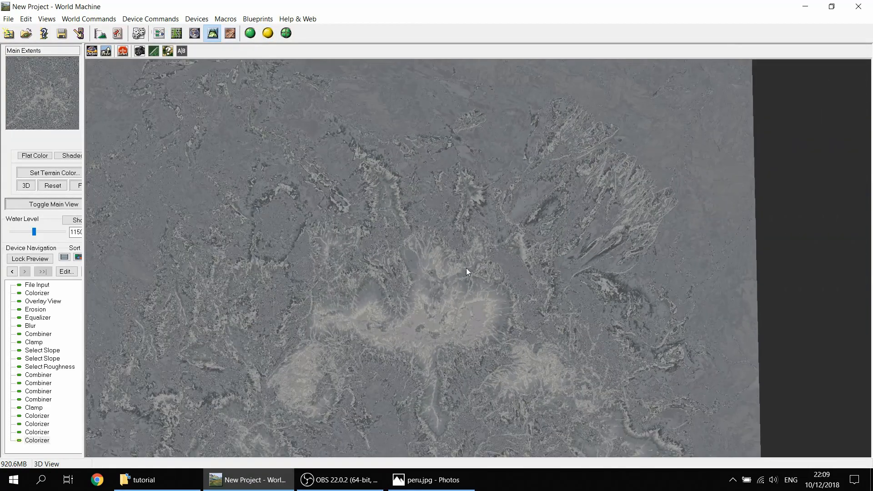
Step: Switch to Photos, advance to mountain.jpg and capture a short, thin screenshot strip across the grey scree on the hillside
{"action": "left_click", "coordinate": [415, 474]}
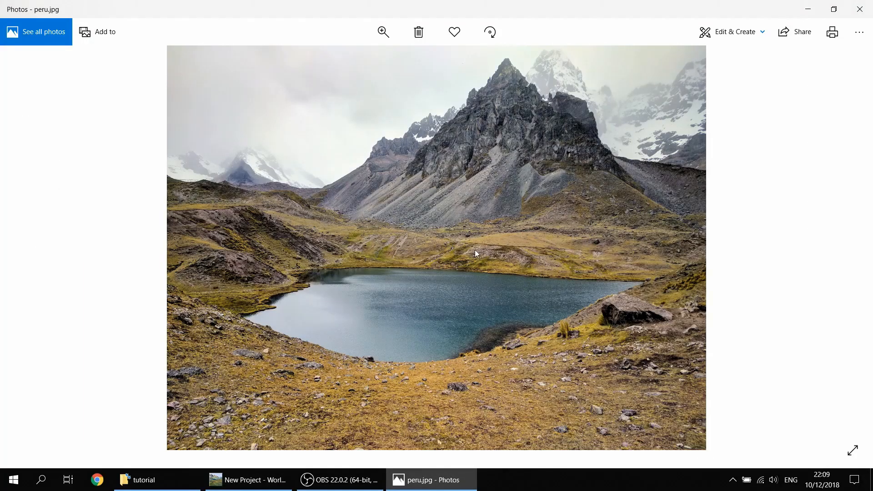
{"action": "key", "text": "Right"}
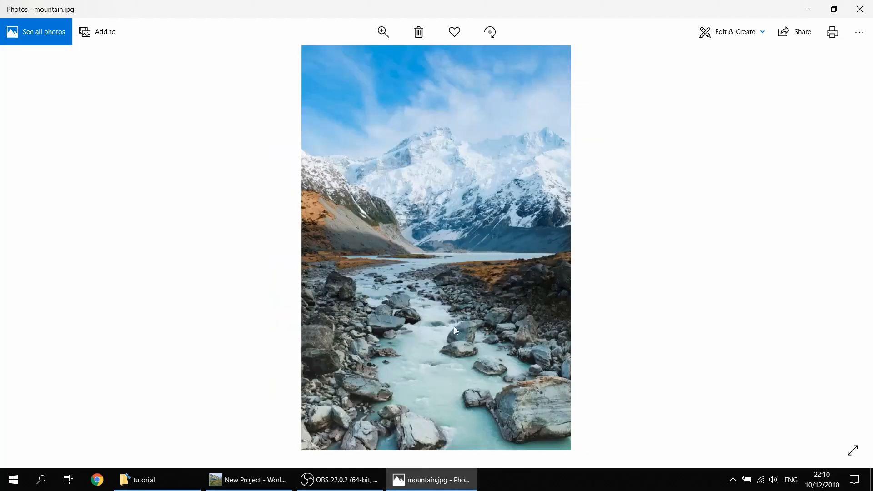
{"action": "key", "text": "Print"}
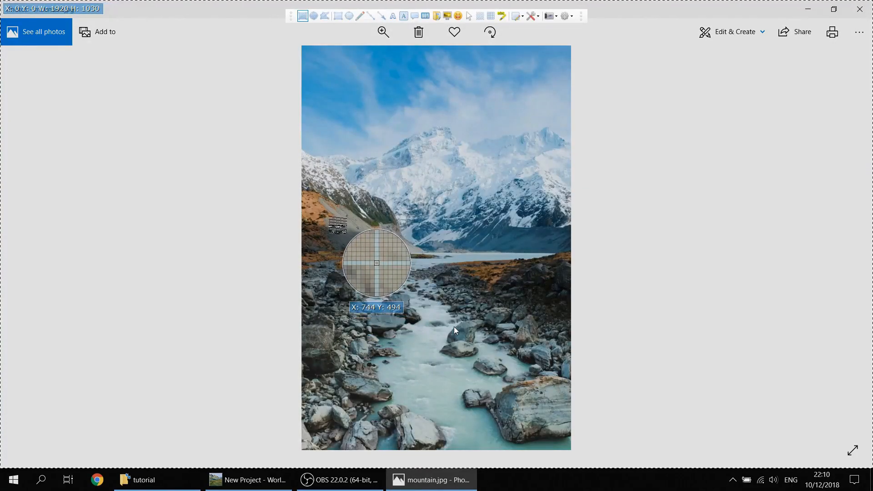
{"action": "left_click_drag", "start_coordinate": [329, 226], "coordinate": [353, 231]}
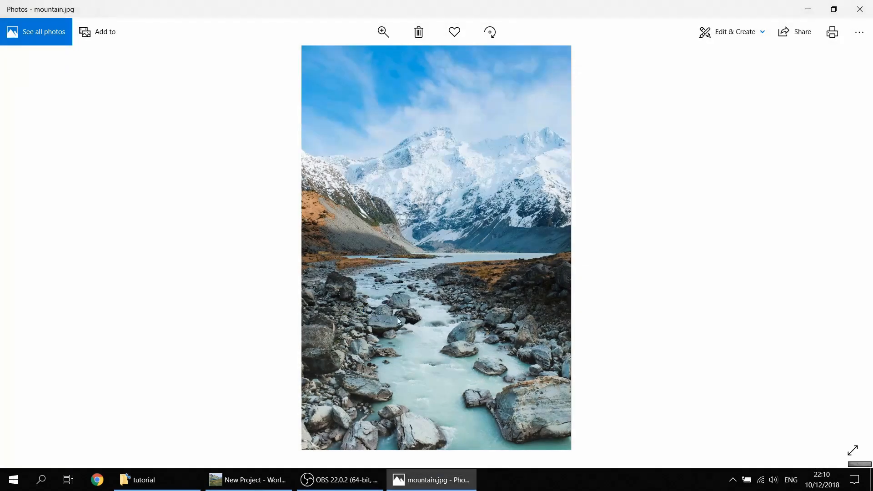
Step: Switch to World Machine, set the lowest Colorizer's gradient row to 5 and preview its colouring in 3D
{"action": "left_click", "coordinate": [282, 478]}
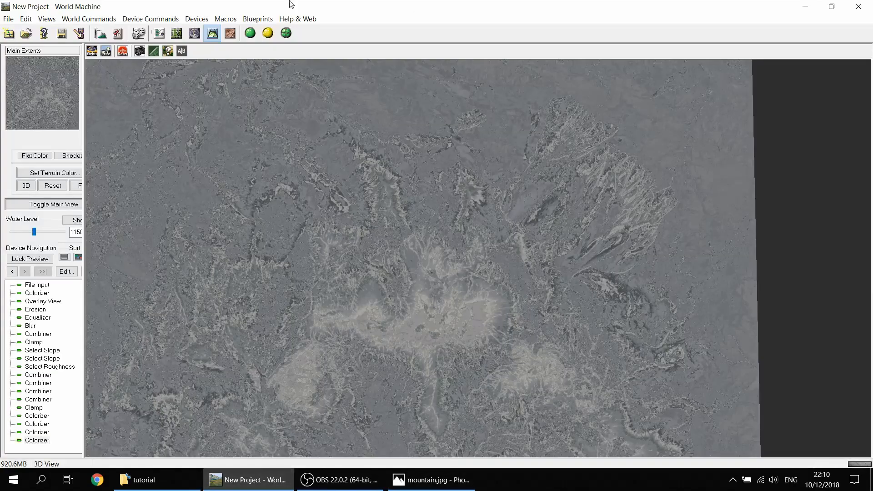
{"action": "left_click", "coordinate": [164, 32]}
{"action": "double_click", "coordinate": [332, 349]}
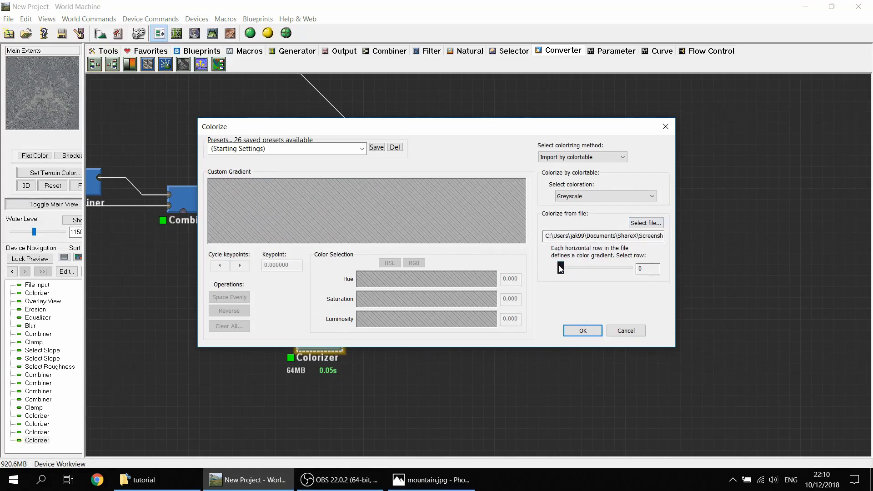
{"action": "left_click_drag", "start_coordinate": [560, 268], "coordinate": [603, 273]}
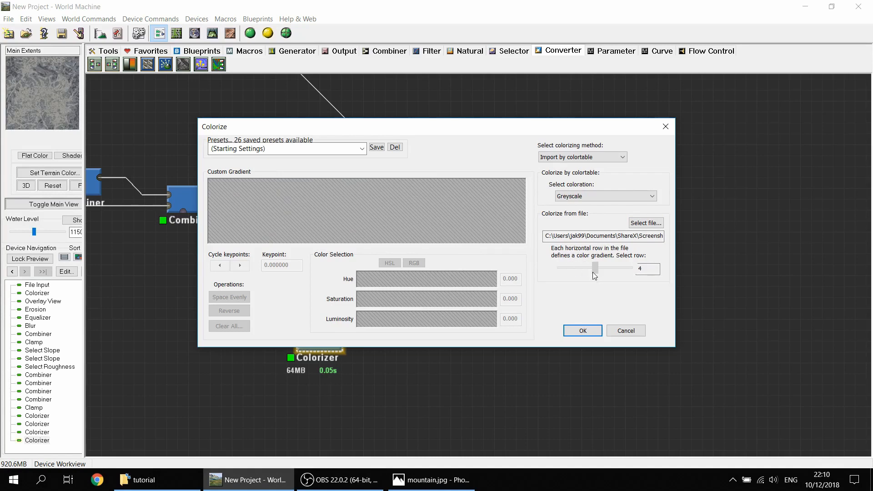
{"action": "left_click", "coordinate": [582, 330]}
{"action": "left_click", "coordinate": [212, 32]}
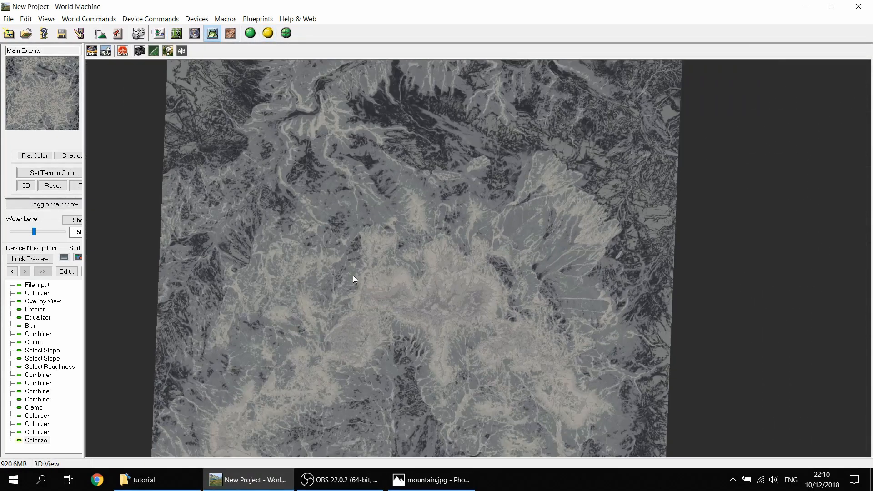
Step: Recheck the lowest Colorizer's gradient row setting and its colouring in the 3D view
{"action": "left_click", "coordinate": [159, 33]}
{"action": "double_click", "coordinate": [318, 349]}
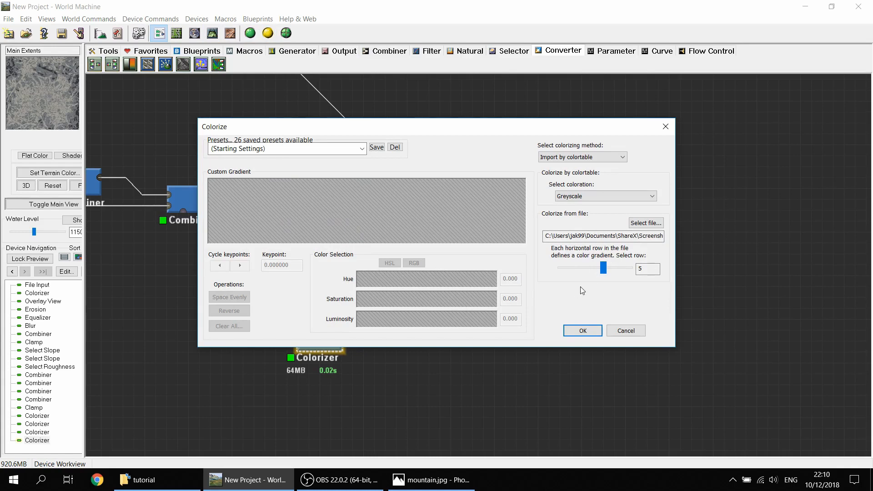
{"action": "left_click", "coordinate": [582, 331]}
{"action": "left_click", "coordinate": [212, 37]}
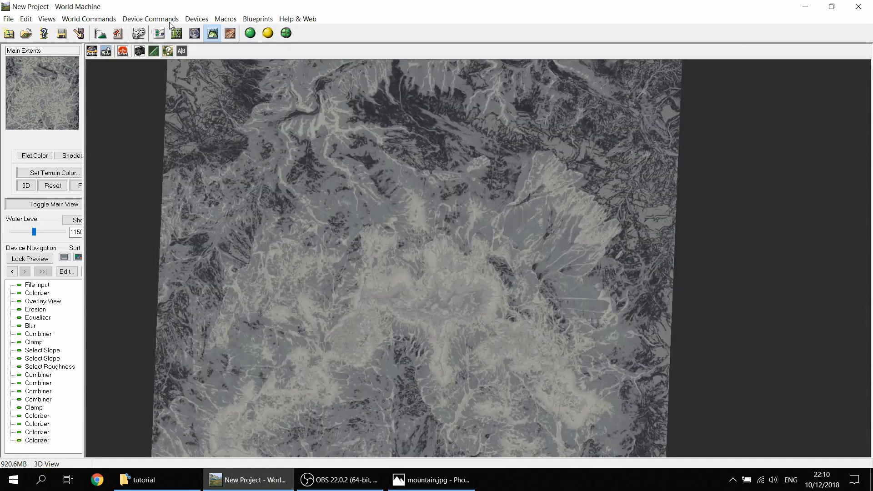
{"action": "left_click", "coordinate": [159, 33]}
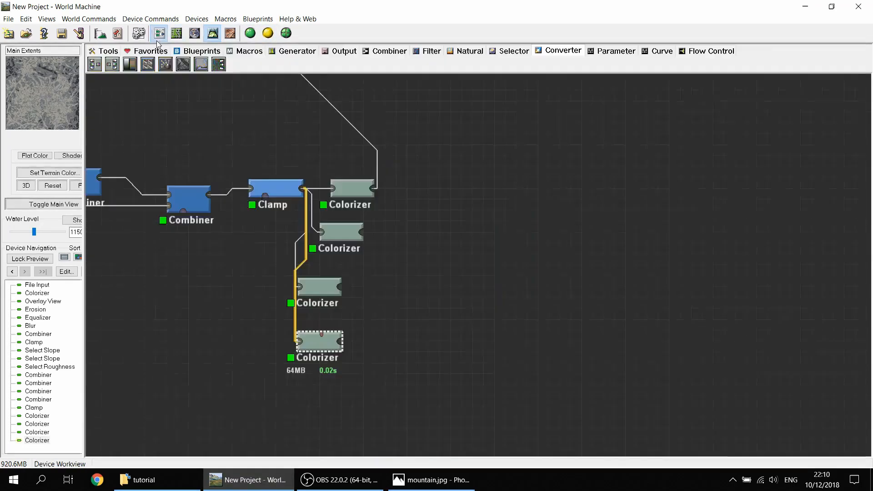
{"action": "double_click", "coordinate": [319, 348]}
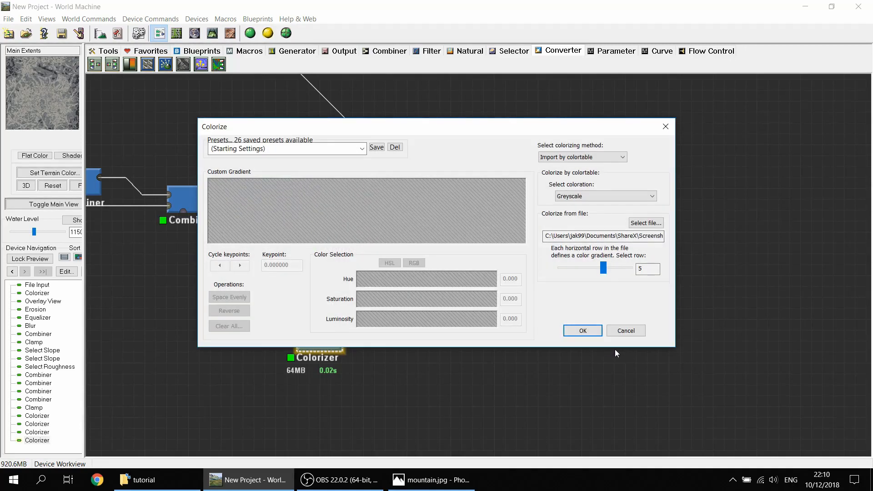
{"action": "left_click", "coordinate": [631, 330]}
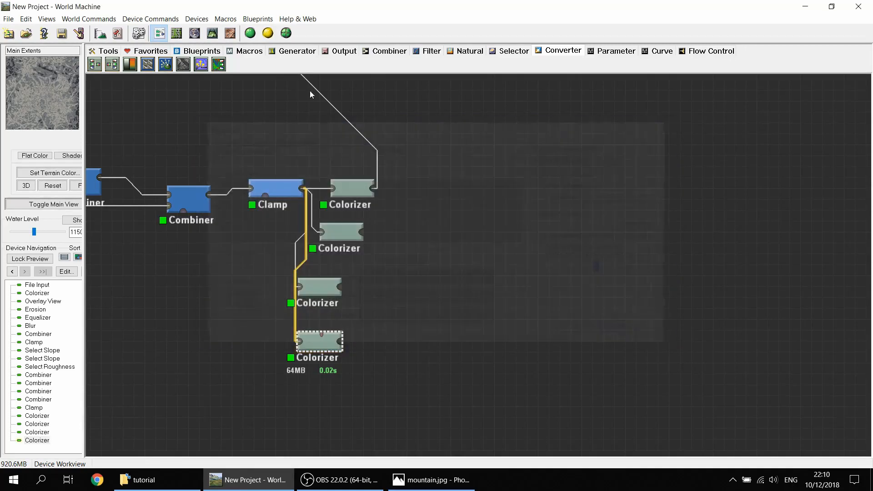
Step: Set the second Colorizer's gradient row to 5, examine its colouring in 3D and return to the device network
{"action": "left_click", "coordinate": [325, 292]}
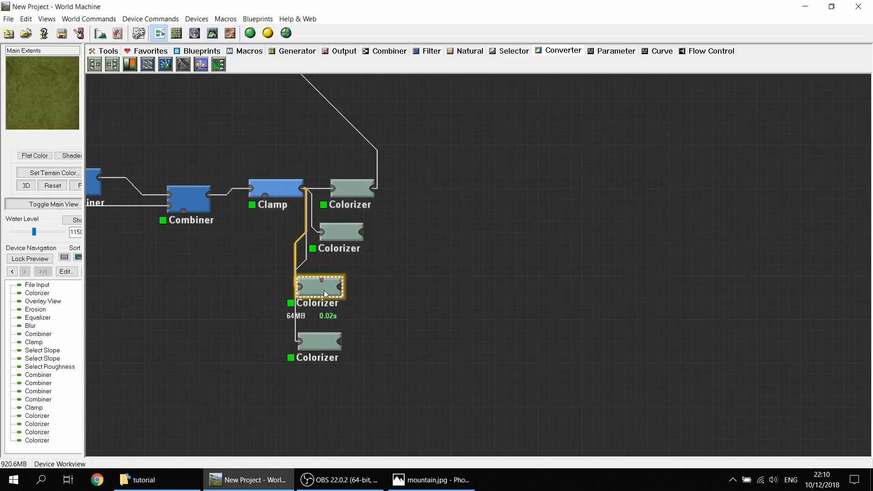
{"action": "double_click", "coordinate": [345, 235]}
{"action": "left_click_drag", "start_coordinate": [561, 266], "coordinate": [605, 297]}
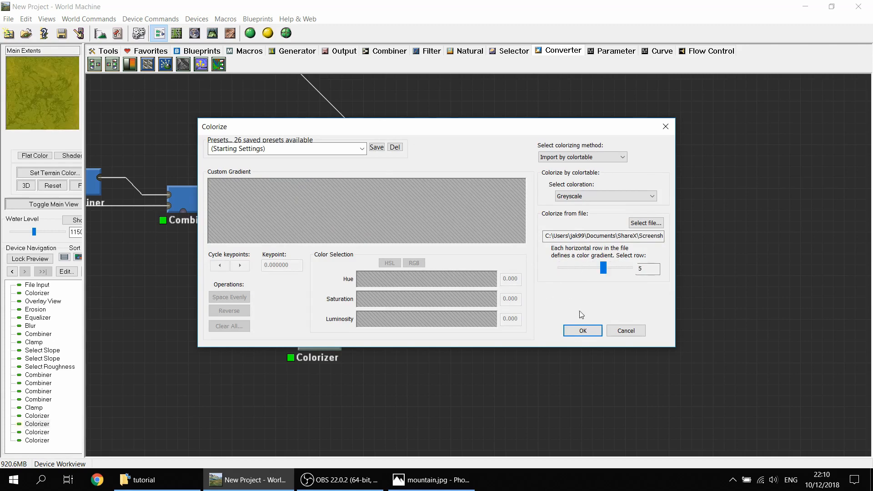
{"action": "left_click", "coordinate": [581, 330]}
{"action": "left_click", "coordinate": [213, 33]}
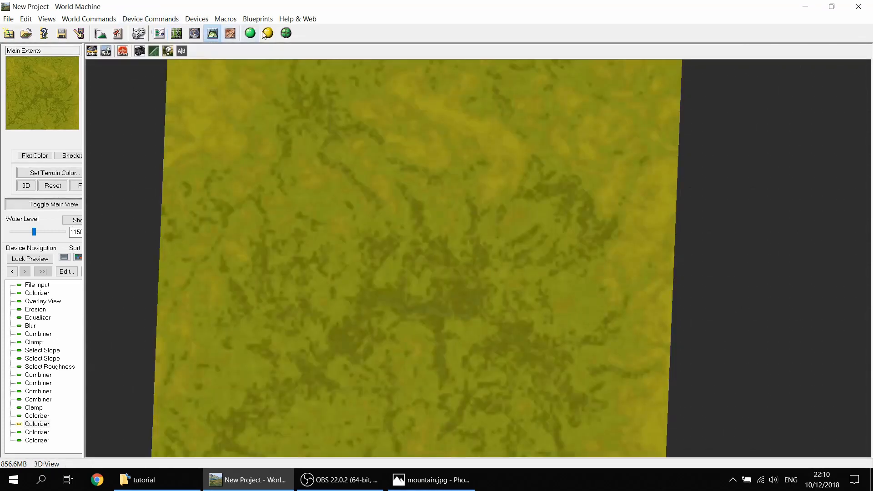
{"action": "scroll", "coordinate": [415, 255], "scroll_direction": "up", "scroll_amount": 3}
{"action": "left_click_drag", "start_coordinate": [415, 255], "coordinate": [410, 318]}
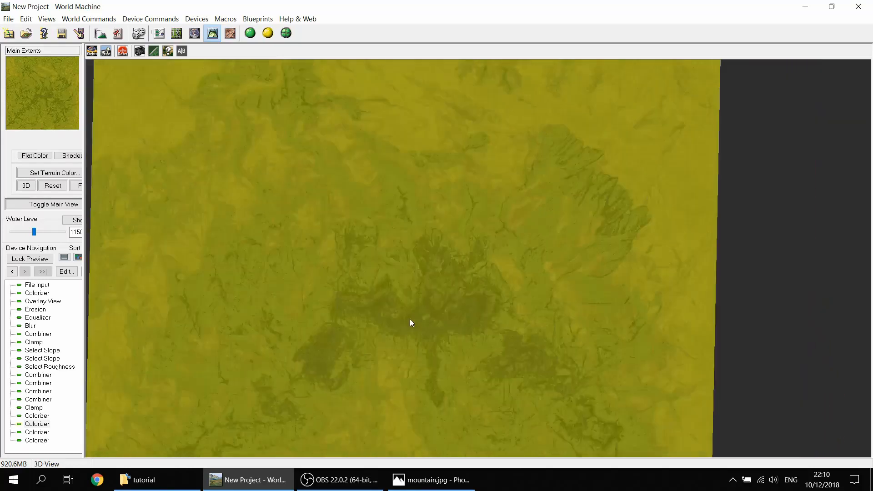
{"action": "scroll", "coordinate": [361, 269], "scroll_direction": "down", "scroll_amount": 5}
{"action": "left_click_drag", "start_coordinate": [360, 270], "coordinate": [296, 215]}
{"action": "left_click", "coordinate": [172, 36]}
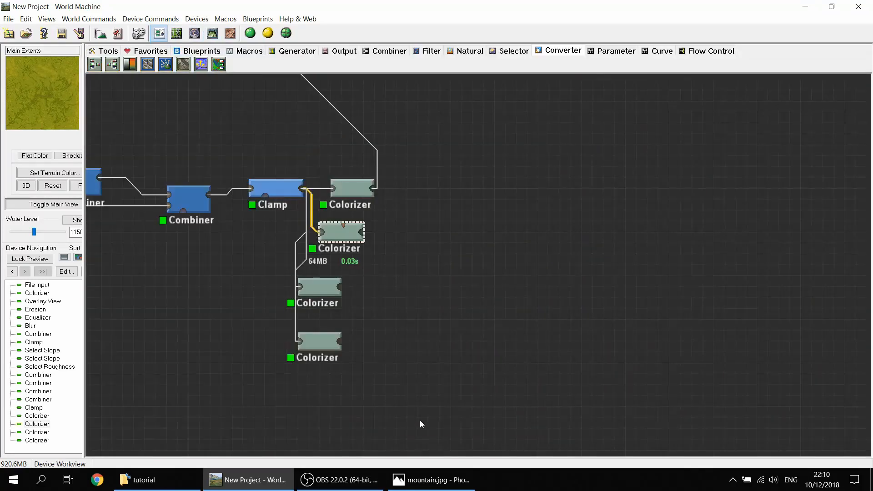
Step: Switch to Photos, browse to mountain.jpg and capture a short, thin screenshot strip across the snowy mountain face
{"action": "left_click", "coordinate": [431, 479]}
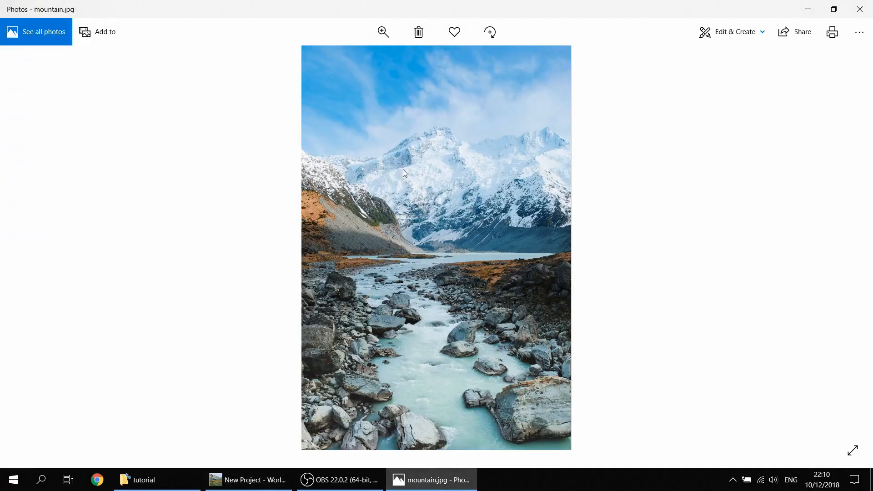
{"action": "key", "text": "Left"}
{"action": "key", "text": "Left"}
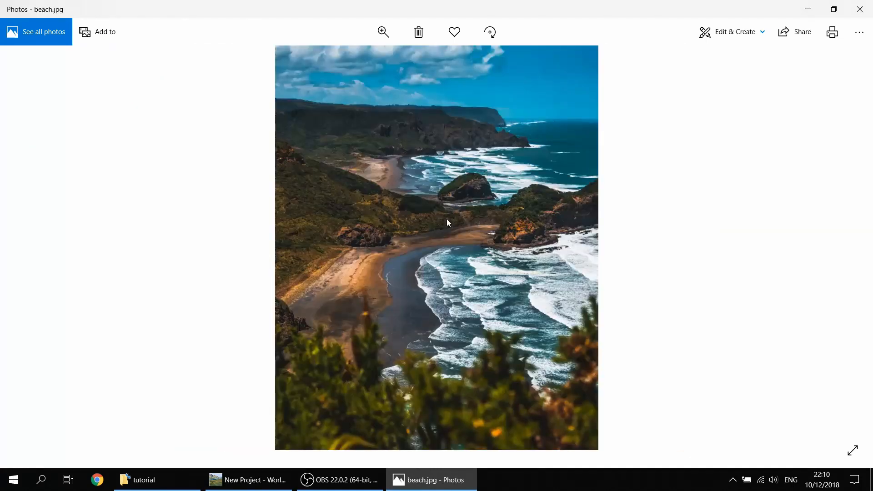
{"action": "key", "text": "Left"}
{"action": "key", "text": "Print"}
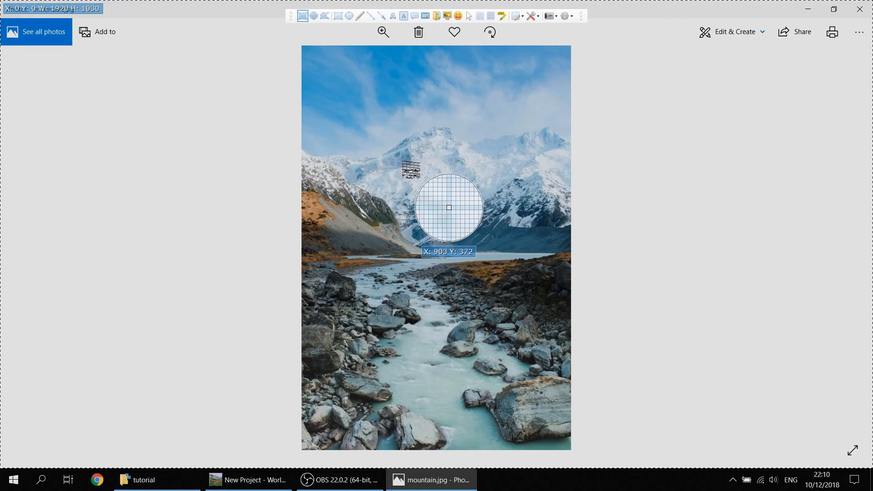
{"action": "left_click_drag", "start_coordinate": [409, 168], "coordinate": [440, 172]}
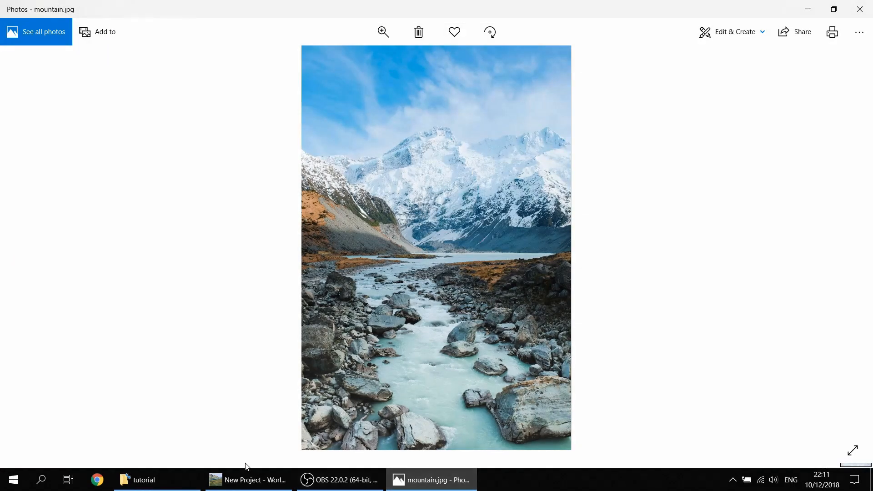
Step: Switch to World Machine and add a fifth Colorizer copy below the others, fed from the Clamp
{"action": "left_click", "coordinate": [250, 485]}
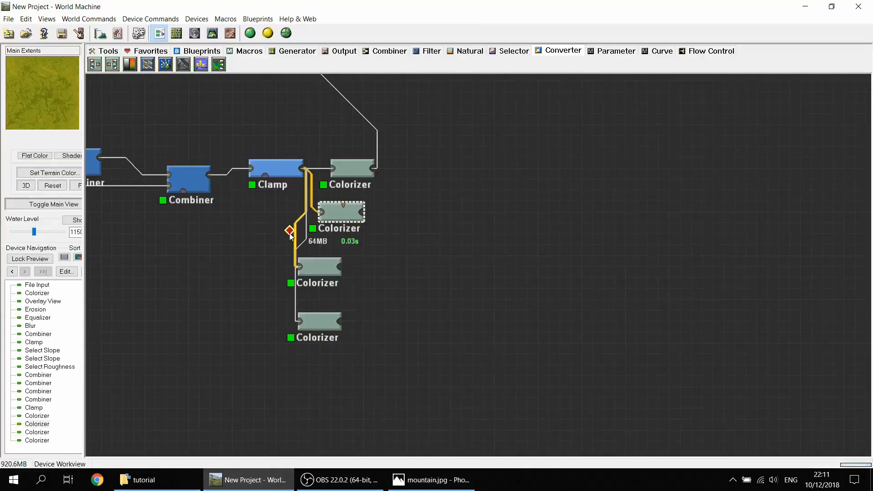
{"action": "left_click", "coordinate": [325, 321]}
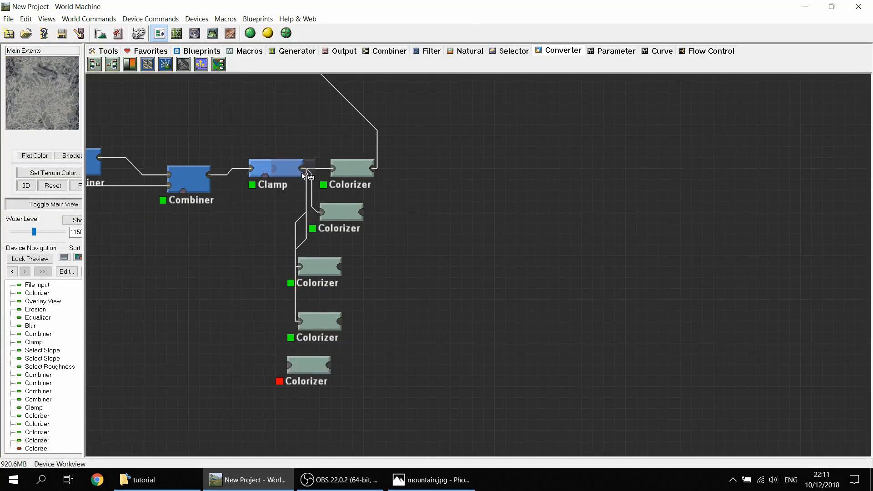
{"action": "left_click_drag", "start_coordinate": [303, 167], "coordinate": [293, 366]}
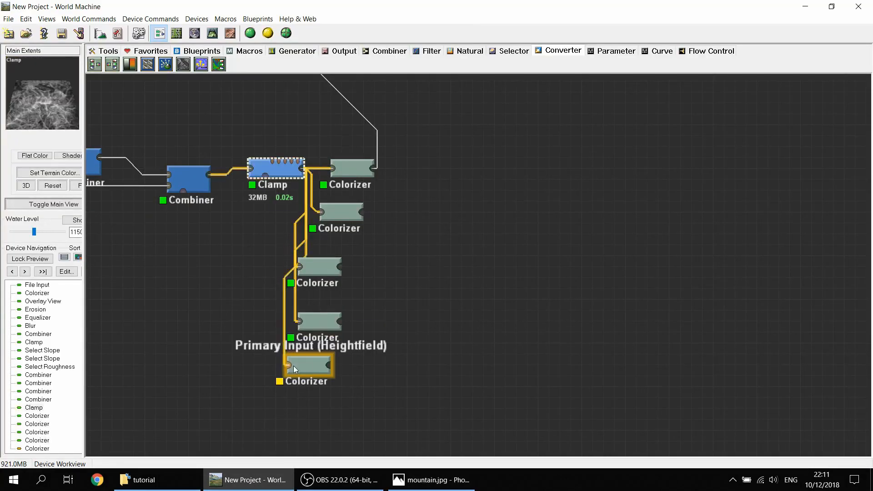
Step: Load ApplicationFrameHost_2018-12-10_22-11-03.png as the fifth Colorizer's gradient and examine its colouring in 3D
{"action": "double_click", "coordinate": [305, 364]}
{"action": "left_click", "coordinate": [644, 223]}
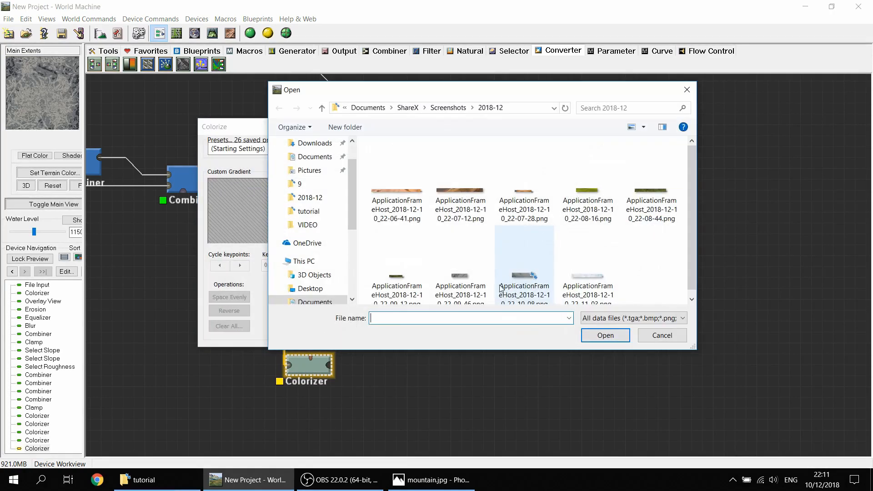
{"action": "double_click", "coordinate": [596, 276]}
{"action": "left_click", "coordinate": [586, 330]}
{"action": "left_click", "coordinate": [212, 32]}
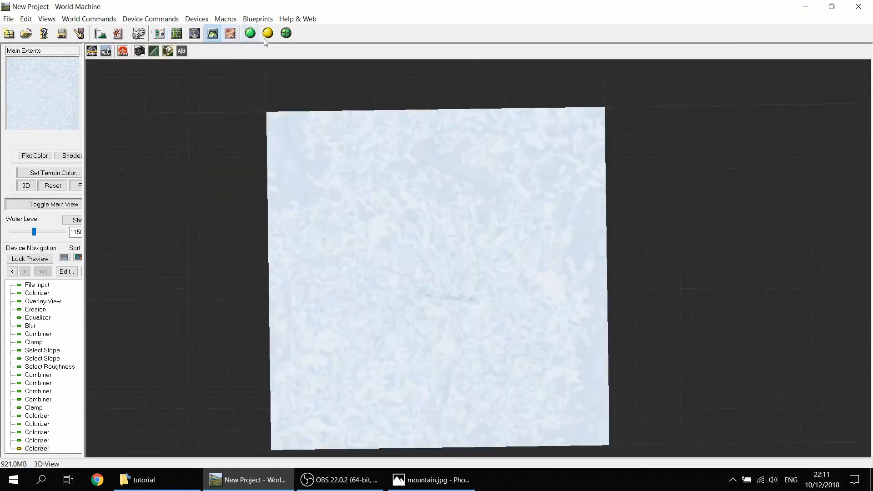
{"action": "left_click_drag", "start_coordinate": [319, 171], "coordinate": [353, 274]}
{"action": "scroll", "coordinate": [364, 282], "scroll_direction": "up", "scroll_amount": 5}
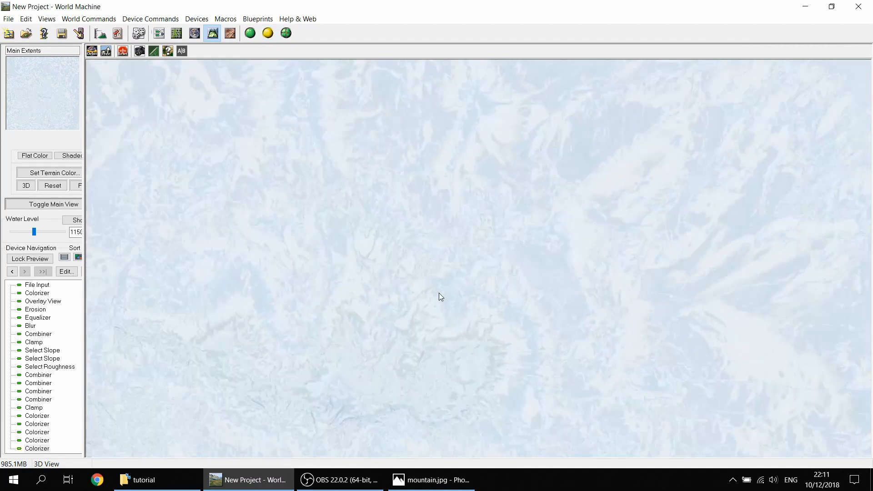
{"action": "scroll", "coordinate": [439, 292], "scroll_direction": "down", "scroll_amount": 3}
{"action": "left_click_drag", "start_coordinate": [254, 142], "coordinate": [343, 226]}
Step: Return to the device network, check the first two Colorizers' previews and look through the selector devices
{"action": "left_click", "coordinate": [160, 32]}
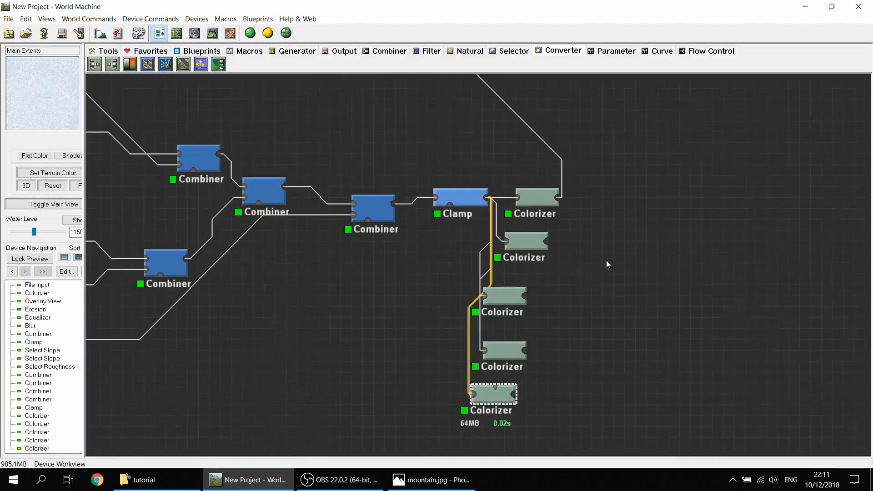
{"action": "scroll", "coordinate": [457, 272], "scroll_direction": "down", "scroll_amount": 1}
{"action": "middle_click_drag", "start_coordinate": [457, 273], "coordinate": [399, 273]}
{"action": "left_click", "coordinate": [505, 249]}
{"action": "middle_click_drag", "start_coordinate": [638, 274], "coordinate": [466, 273]}
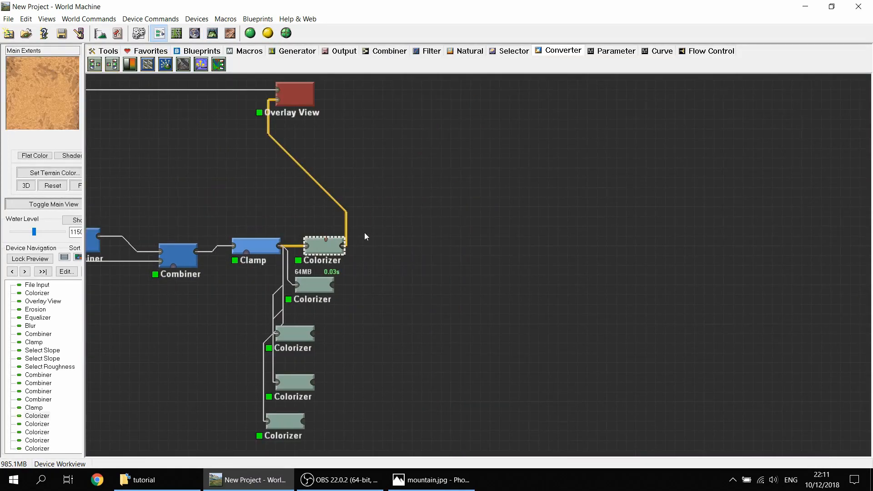
{"action": "left_click_drag", "start_coordinate": [464, 217], "coordinate": [597, 217]}
{"action": "scroll", "coordinate": [546, 246], "scroll_direction": "down", "scroll_amount": 3}
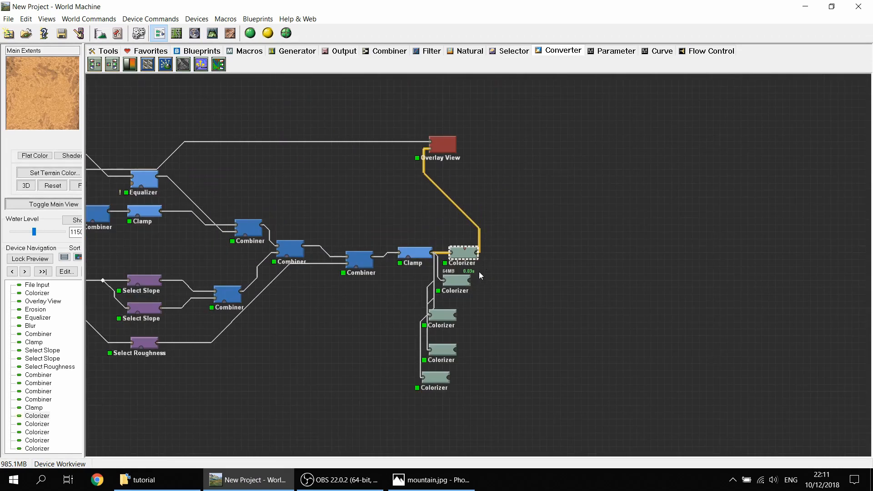
{"action": "left_click", "coordinate": [456, 280]}
{"action": "left_click_drag", "start_coordinate": [543, 229], "coordinate": [470, 228]}
{"action": "left_click", "coordinate": [500, 52]}
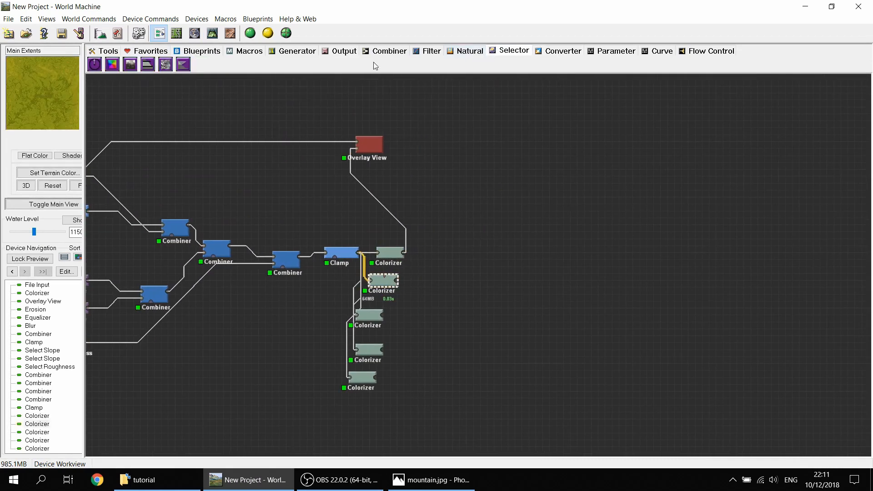
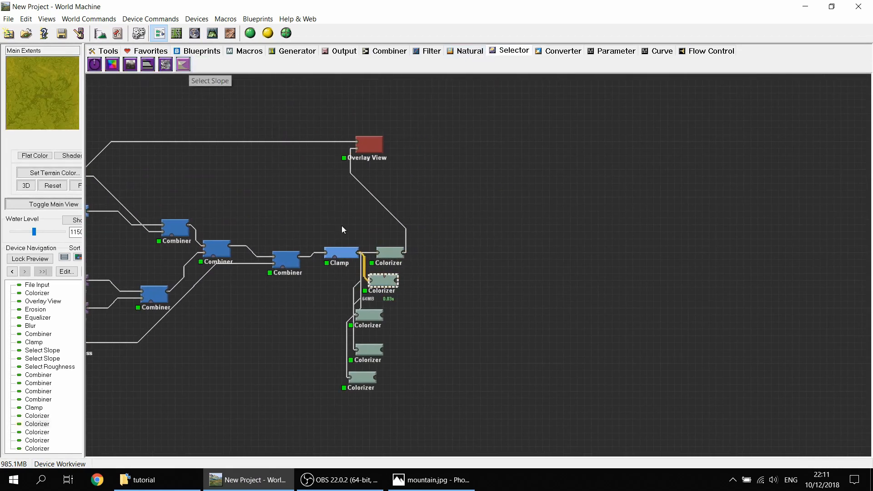
Step: Check the second and third Colorizers' previews, make room beside the Colorizers and bring up the combiner devices
{"action": "scroll", "coordinate": [376, 369], "scroll_direction": "up", "scroll_amount": 2}
{"action": "left_click", "coordinate": [312, 338]}
{"action": "left_click", "coordinate": [330, 294]}
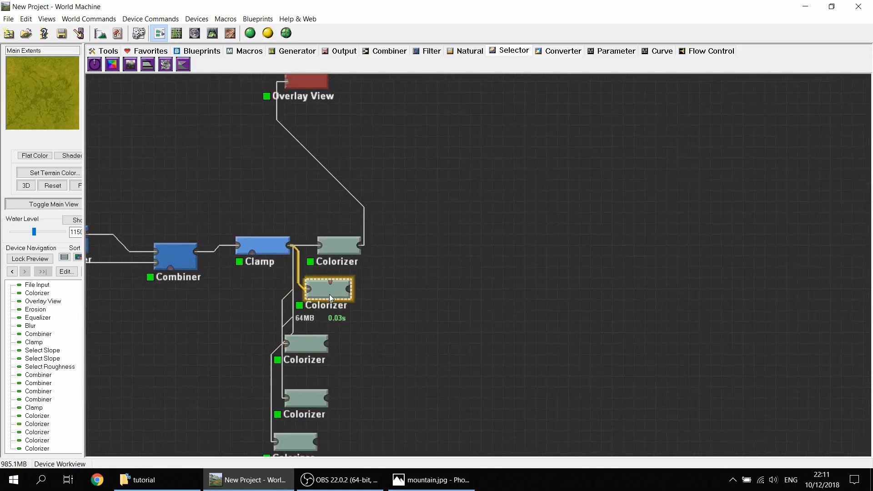
{"action": "left_click", "coordinate": [332, 347]}
{"action": "left_click_drag", "start_coordinate": [442, 260], "coordinate": [370, 123]}
{"action": "left_click", "coordinate": [386, 51]}
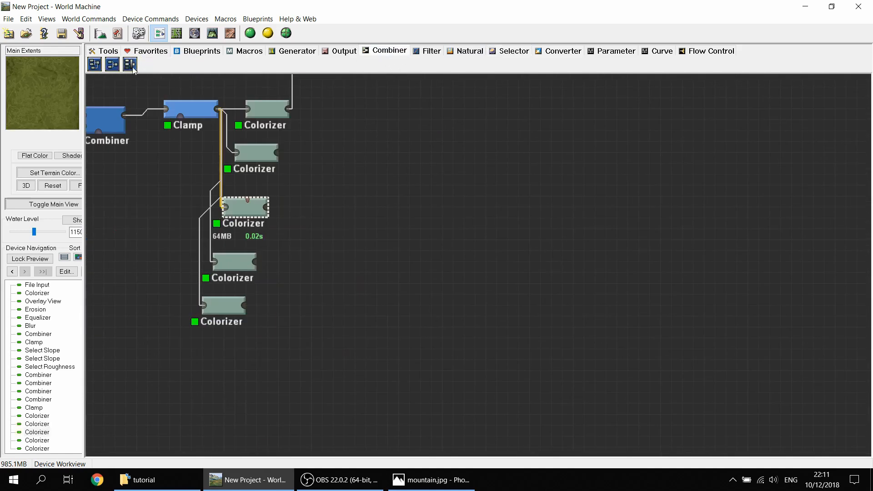
Step: Add a Combiner beside the second and third Colorizers and wire both of their outputs into it
{"action": "left_click", "coordinate": [323, 178]}
{"action": "left_click", "coordinate": [277, 147]}
{"action": "left_click_drag", "start_coordinate": [277, 152], "coordinate": [313, 169]}
{"action": "left_click_drag", "start_coordinate": [266, 207], "coordinate": [287, 185]}
Step: Set the new Combiner's strength to 0.48438 and try the Subtract and Add methods
{"action": "double_click", "coordinate": [332, 175]}
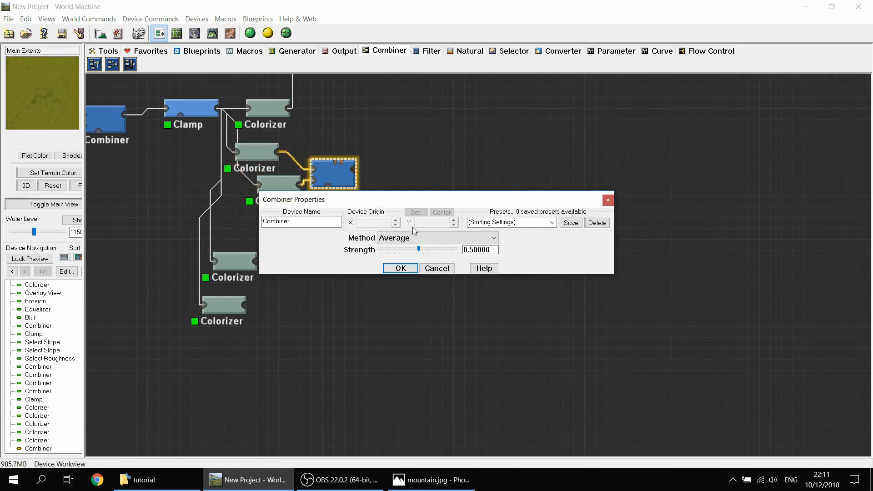
{"action": "mouse_move", "coordinate": [419, 251]}
{"action": "left_mouse_down"}
{"action": "mouse_move", "coordinate": [466, 248]}
{"action": "mouse_move", "coordinate": [365, 250]}
{"action": "mouse_move", "coordinate": [418, 255]}
{"action": "left_mouse_up"}
{"action": "left_click", "coordinate": [409, 238]}
{"action": "left_click", "coordinate": [395, 267]}
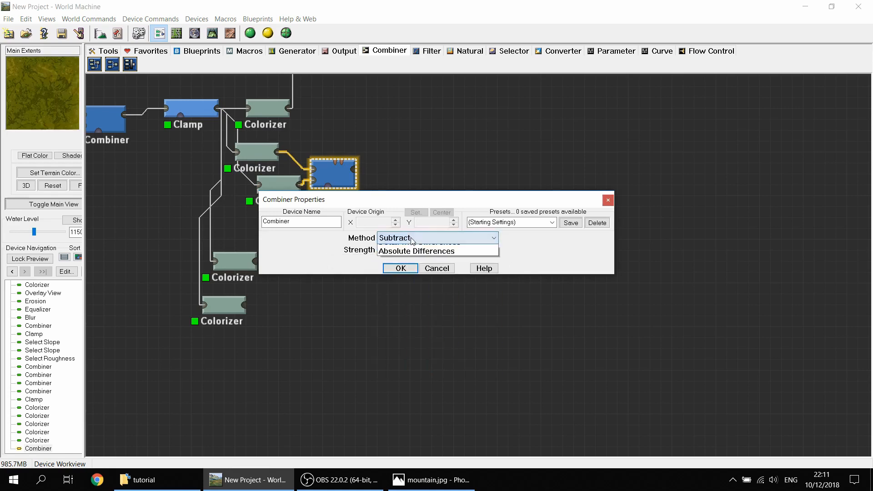
{"action": "left_click", "coordinate": [395, 238]}
{"action": "left_click", "coordinate": [396, 268]}
{"action": "left_click", "coordinate": [400, 237]}
{"action": "left_click", "coordinate": [403, 259]}
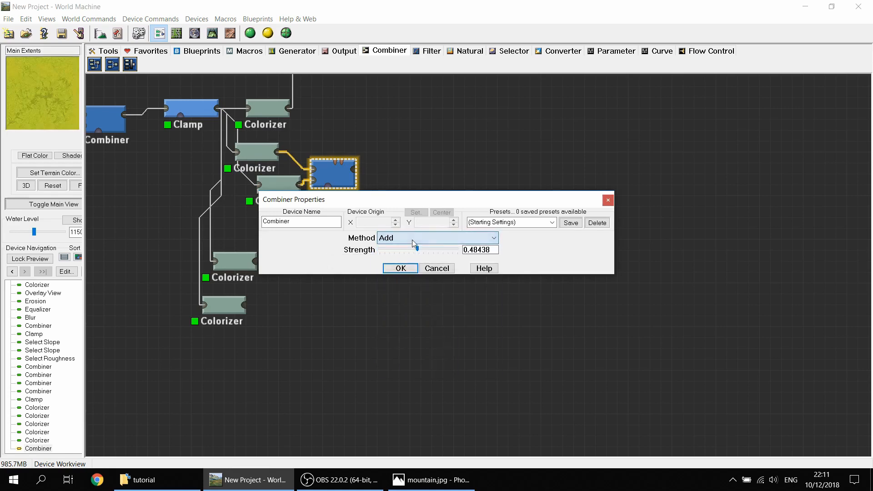
Step: Try the Multiply method on the Combiner, then apply Divide after testing different strengths
{"action": "left_click", "coordinate": [399, 238]}
{"action": "left_click", "coordinate": [398, 277]}
{"action": "left_click", "coordinate": [419, 238]}
{"action": "left_click", "coordinate": [404, 277]}
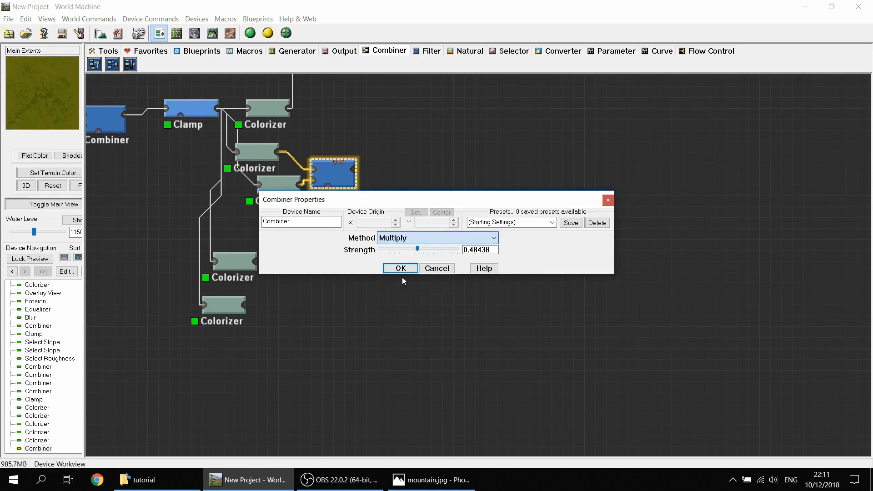
{"action": "left_click", "coordinate": [417, 239]}
{"action": "left_click", "coordinate": [408, 286]}
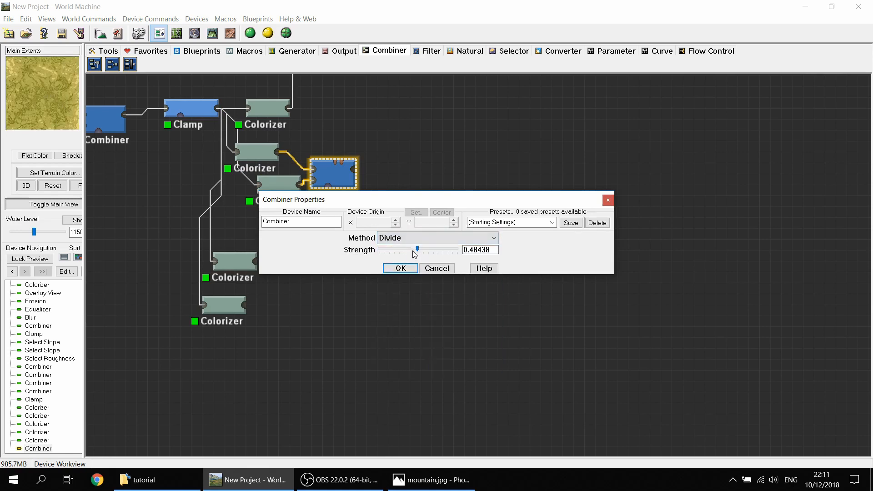
{"action": "left_click_drag", "start_coordinate": [415, 254], "coordinate": [419, 257]}
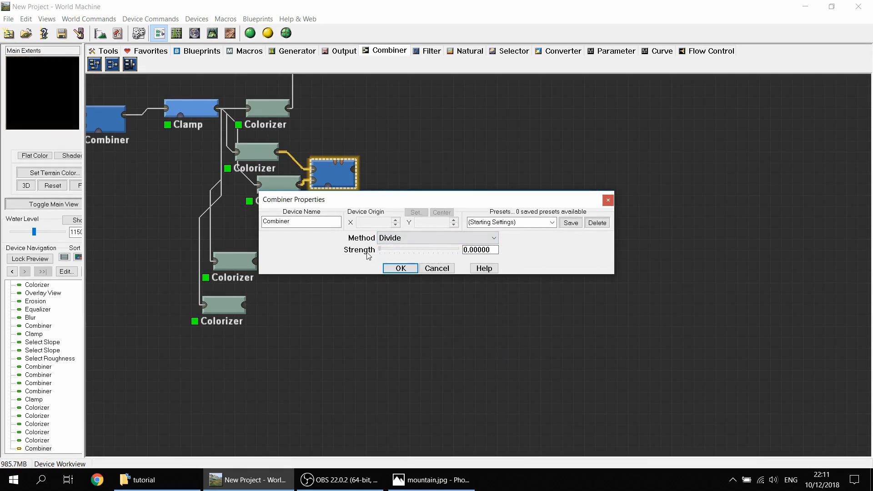
{"action": "left_click", "coordinate": [414, 267]}
Step: Examine the Combiner's blended colours in the 3D view
{"action": "left_click", "coordinate": [212, 33]}
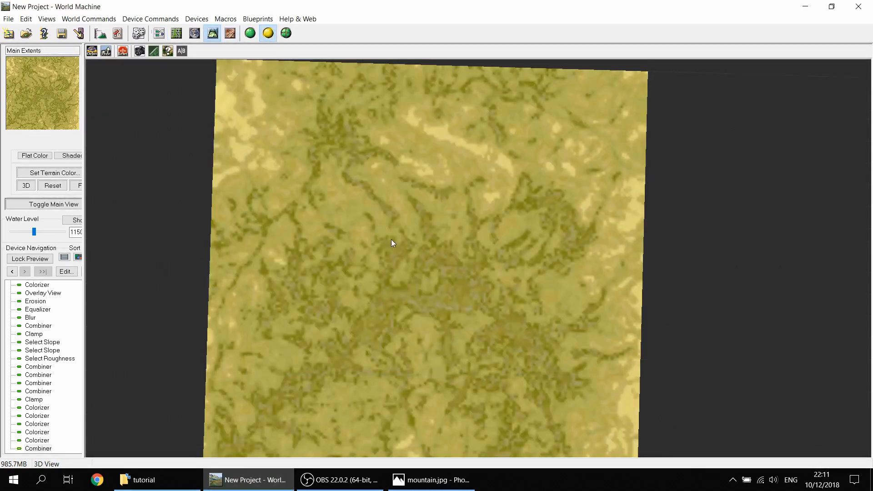
{"action": "scroll", "coordinate": [389, 264], "scroll_direction": "up", "scroll_amount": 5}
{"action": "scroll", "coordinate": [384, 268], "scroll_direction": "down", "scroll_amount": 8}
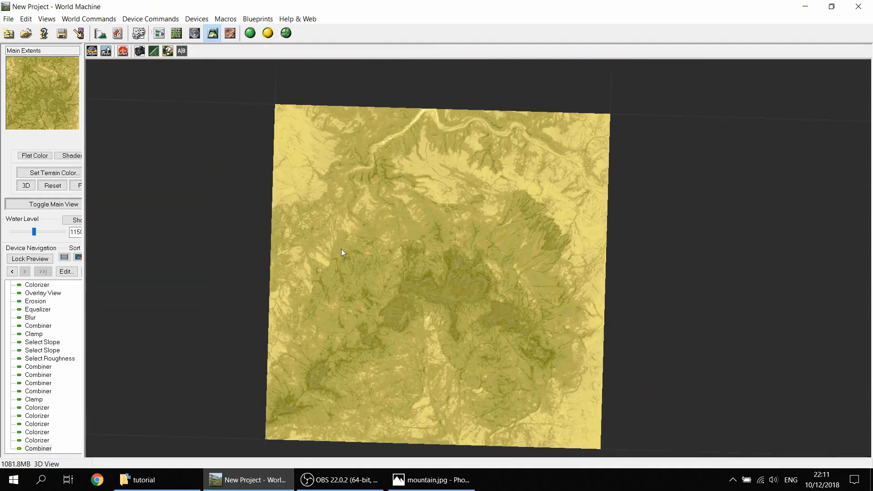
Step: Set the Combiner's method to Average and space it farther from the two connected Colorizers
{"action": "left_click", "coordinate": [159, 33]}
{"action": "double_click", "coordinate": [333, 173]}
{"action": "left_click", "coordinate": [437, 238]}
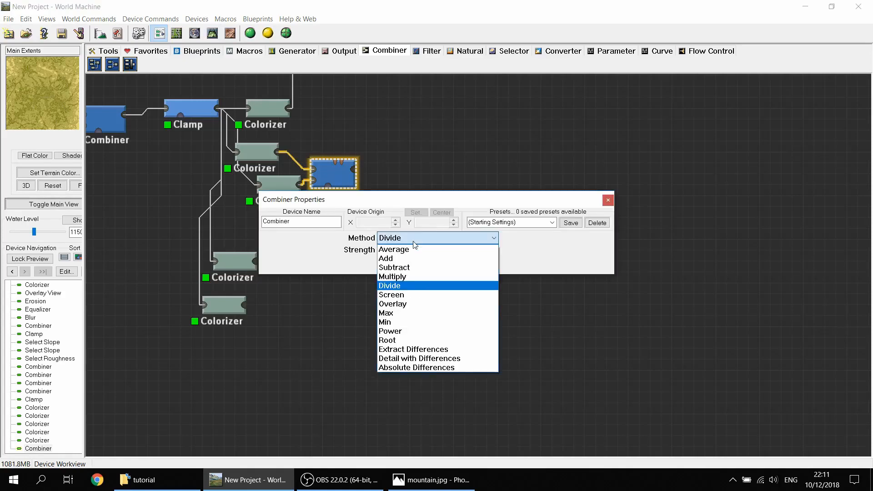
{"action": "left_click", "coordinate": [397, 247]}
{"action": "left_click", "coordinate": [396, 266]}
{"action": "left_click_drag", "start_coordinate": [334, 178], "coordinate": [390, 175]}
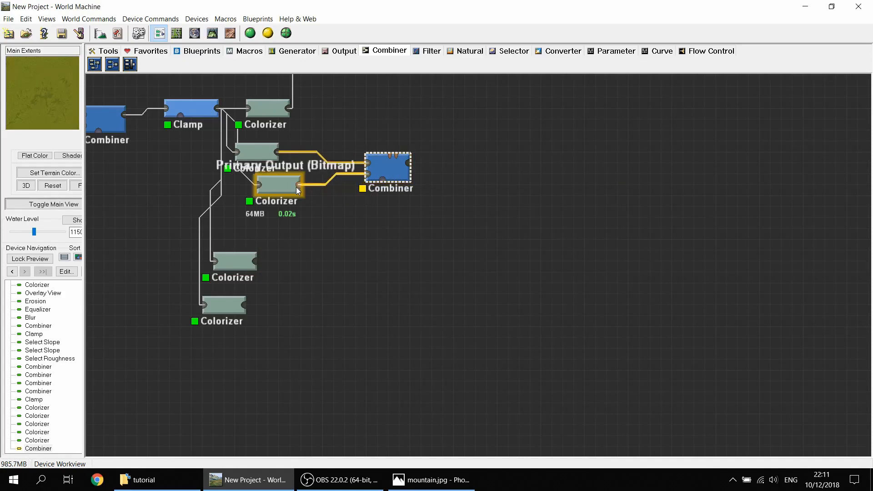
{"action": "left_click_drag", "start_coordinate": [288, 188], "coordinate": [277, 187]}
Step: Wire the File Input's output into the mask input of the Combiner that joins the two Colorizers
{"action": "left_click_drag", "start_coordinate": [436, 269], "coordinate": [682, 331]}
{"action": "scroll", "coordinate": [682, 331], "scroll_direction": "down", "scroll_amount": 1}
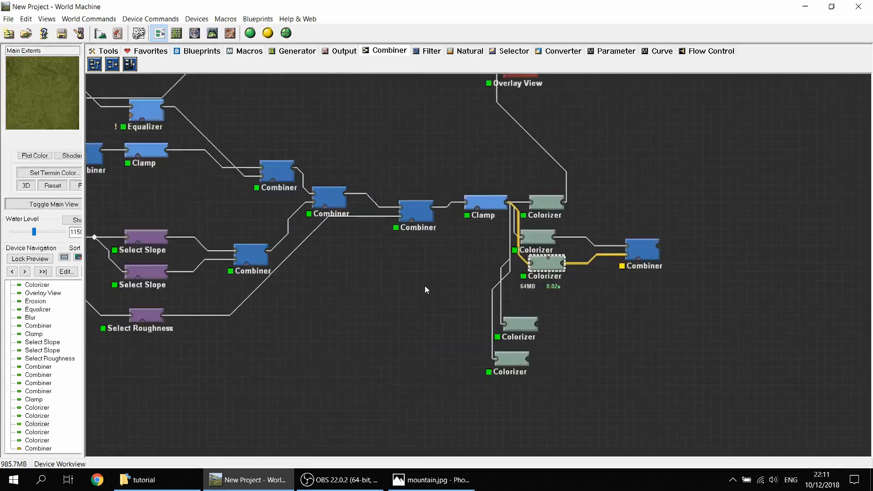
{"action": "left_click_drag", "start_coordinate": [377, 279], "coordinate": [454, 276]}
{"action": "left_click_drag", "start_coordinate": [433, 310], "coordinate": [406, 317]}
{"action": "scroll", "coordinate": [433, 349], "scroll_direction": "down", "scroll_amount": 1}
{"action": "left_click", "coordinate": [115, 164]}
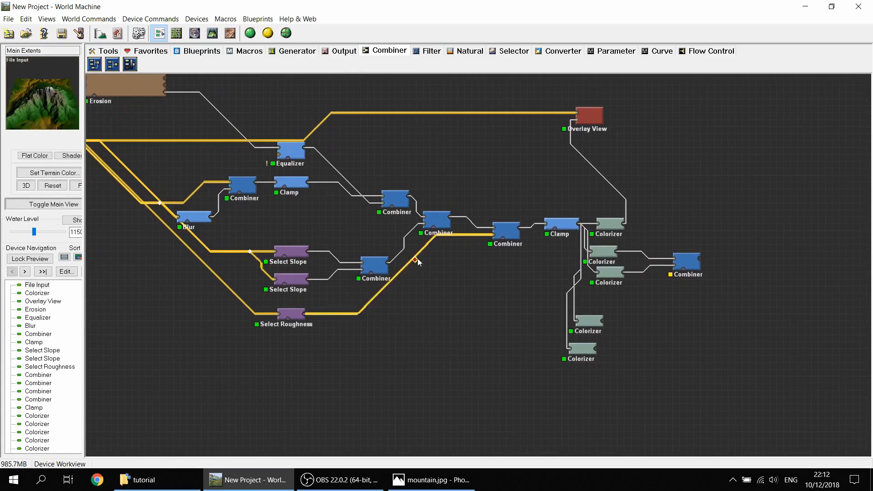
{"action": "scroll", "coordinate": [554, 236], "scroll_direction": "up", "scroll_amount": 1}
{"action": "left_click_drag", "start_coordinate": [554, 235], "coordinate": [577, 223]}
{"action": "scroll", "coordinate": [419, 225], "scroll_direction": "up", "scroll_amount": 2}
{"action": "scroll", "coordinate": [431, 236], "scroll_direction": "down", "scroll_amount": 4}
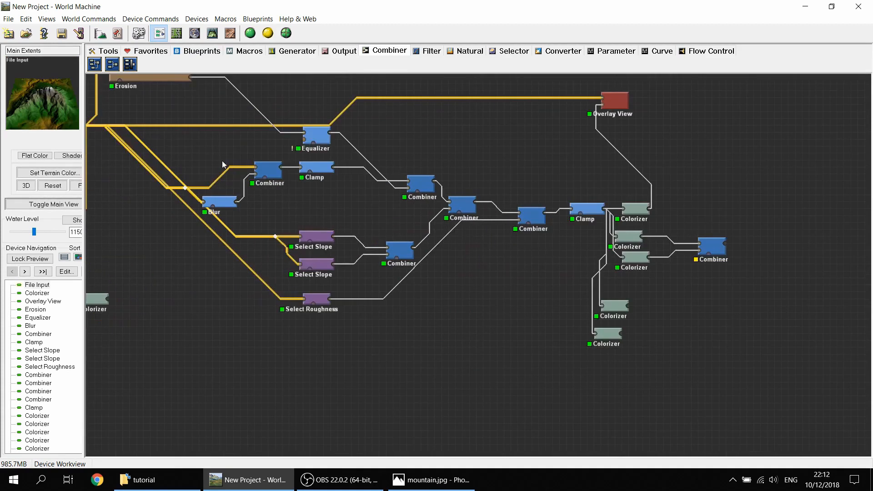
{"action": "left_click_drag", "start_coordinate": [223, 165], "coordinate": [318, 165]}
{"action": "left_click_drag", "start_coordinate": [178, 128], "coordinate": [435, 280]}
{"action": "scroll", "coordinate": [436, 248], "scroll_direction": "up", "scroll_amount": 2}
Step: Raise the masked Combiner's strength and align its lower connected Colorizer directly beneath the upper one
{"action": "left_click", "coordinate": [437, 248]}
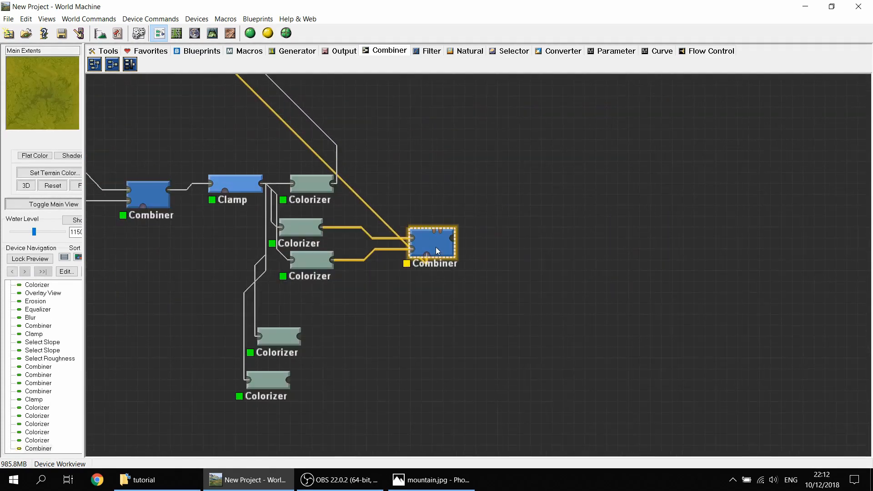
{"action": "left_click", "coordinate": [312, 231]}
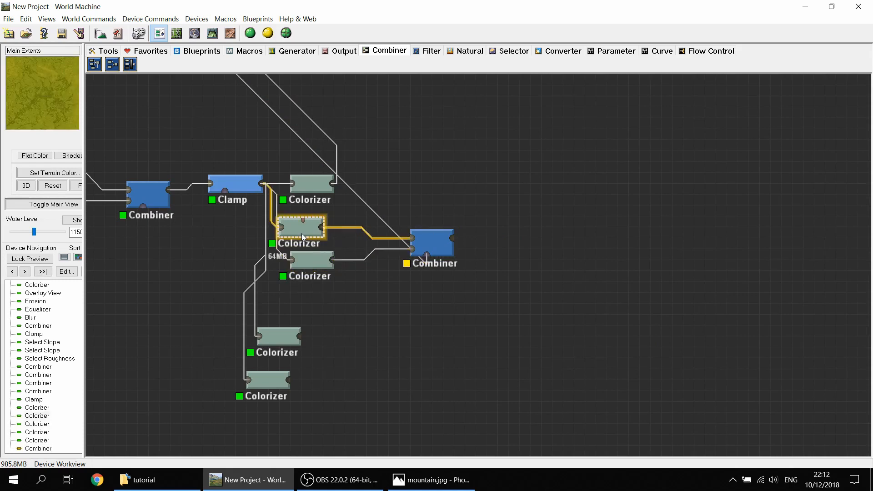
{"action": "left_click", "coordinate": [419, 238]}
{"action": "double_click", "coordinate": [435, 241]}
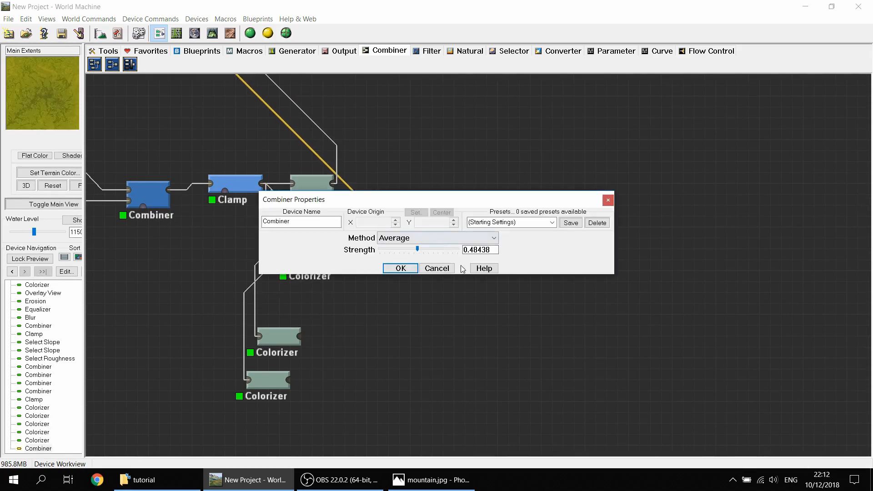
{"action": "left_click_drag", "start_coordinate": [418, 249], "coordinate": [473, 251]}
{"action": "left_click", "coordinate": [394, 268]}
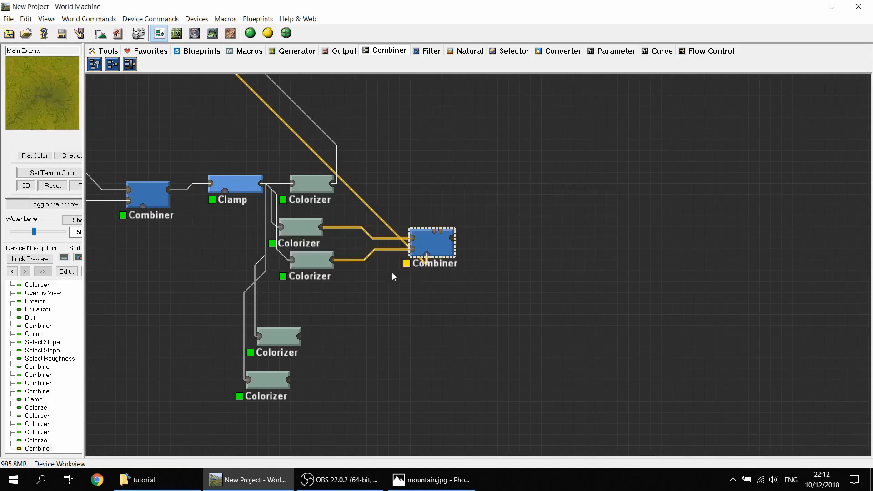
{"action": "left_click_drag", "start_coordinate": [326, 266], "coordinate": [314, 277]}
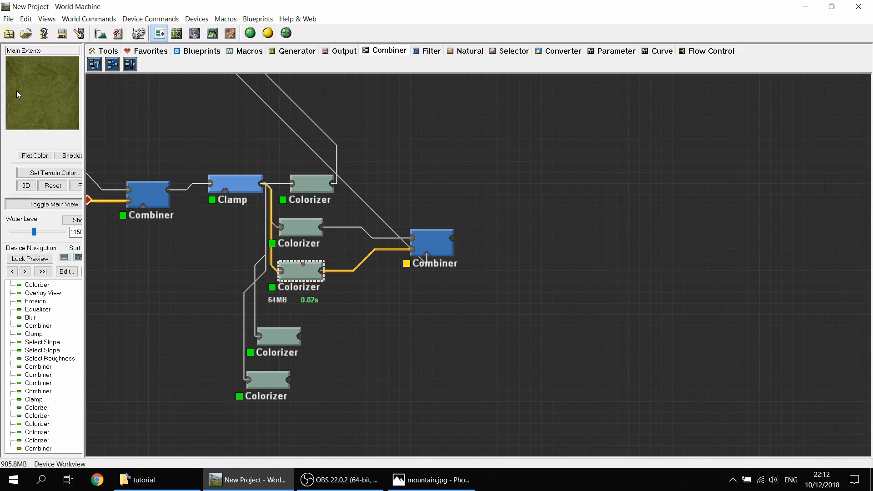
{"action": "left_click", "coordinate": [298, 231]}
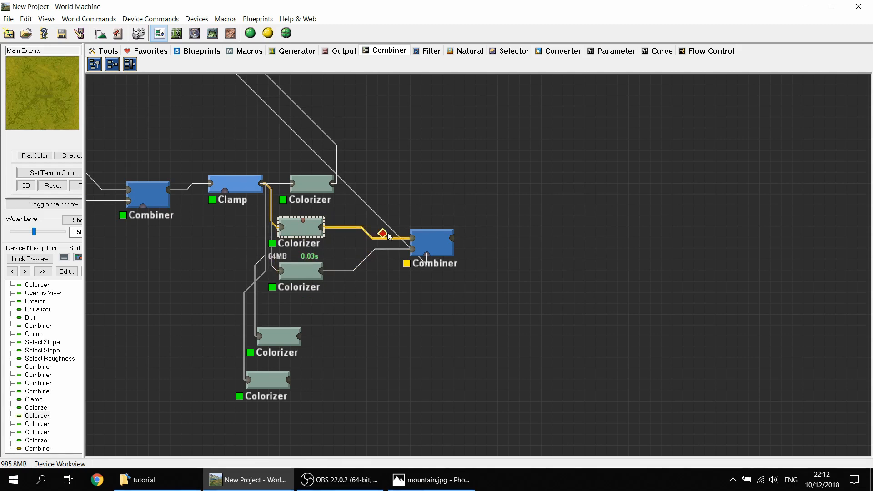
Step: Insert an Inverter into the wire feeding the Combiner's mask input and place it below the Combiner
{"action": "right_click_drag", "start_coordinate": [425, 244], "coordinate": [306, 193]}
{"action": "left_click", "coordinate": [427, 51]}
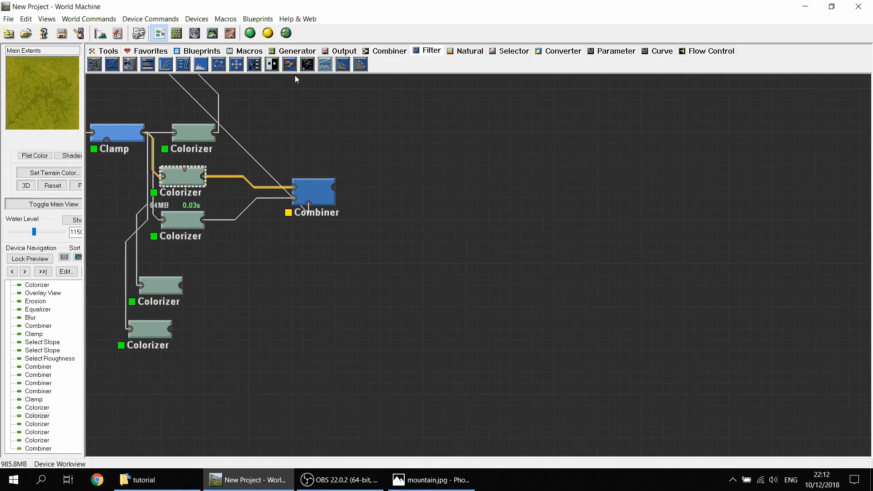
{"action": "left_click", "coordinate": [303, 209]}
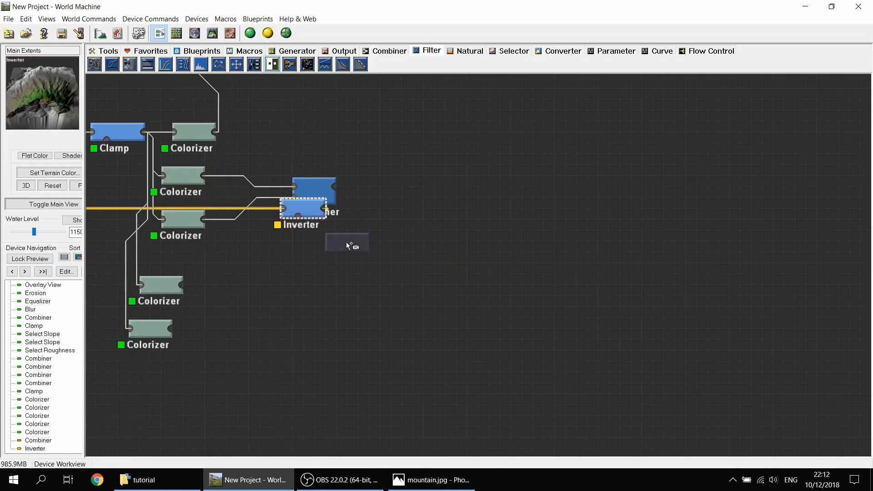
{"action": "left_click_drag", "start_coordinate": [309, 211], "coordinate": [314, 260]}
Step: Examine the Combiner's colour blend with the inverted mask in the 3D view
{"action": "left_click", "coordinate": [313, 202]}
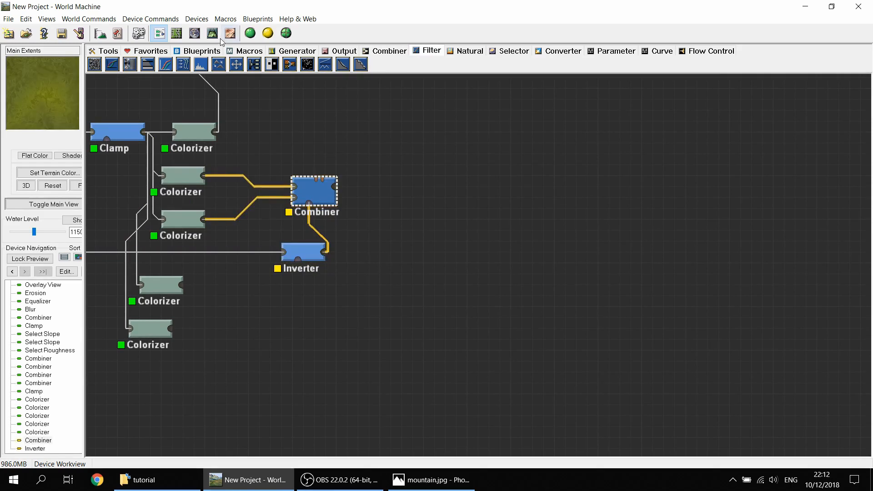
{"action": "left_click", "coordinate": [212, 33]}
{"action": "scroll", "coordinate": [424, 237], "scroll_direction": "up", "scroll_amount": 5}
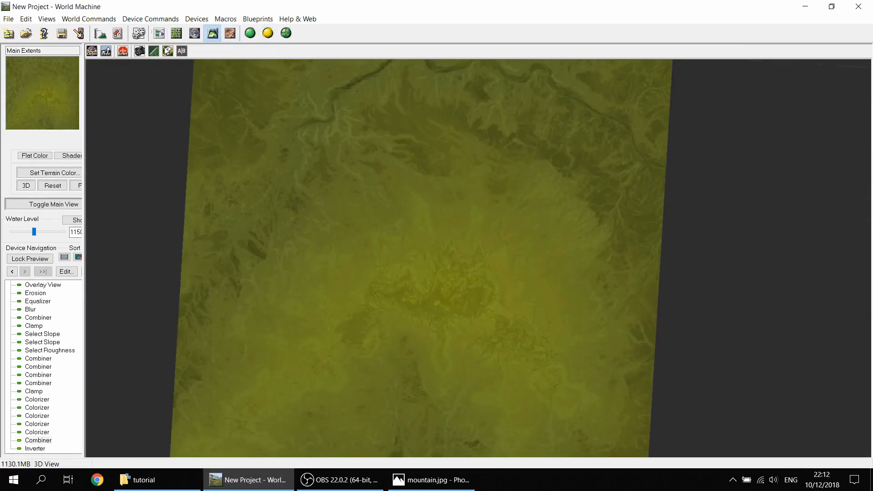
Step: Wire the colour Combiner's output into the lower input of the Overlay View
{"action": "left_click", "coordinate": [159, 34]}
{"action": "left_click_drag", "start_coordinate": [381, 181], "coordinate": [509, 302]}
{"action": "left_click_drag", "start_coordinate": [446, 308], "coordinate": [253, 89]}
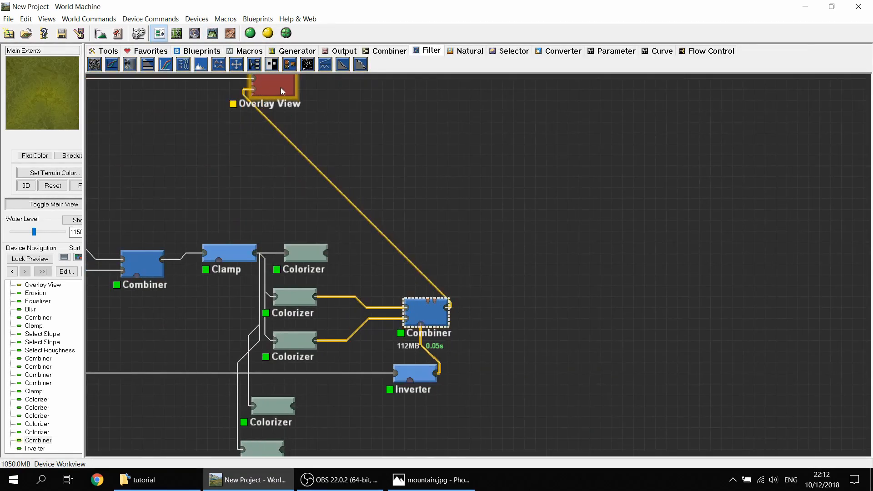
Step: Build the Overlay View and inspect the coloured terrain in 3D
{"action": "left_click", "coordinate": [280, 88]}
{"action": "left_click", "coordinate": [213, 35]}
{"action": "left_click", "coordinate": [268, 34]}
{"action": "left_click_drag", "start_coordinate": [492, 274], "coordinate": [235, 155]}
Step: Make room above the Inverter and insert a second Combiner between it and the colour Combiner's mask input
{"action": "left_click", "coordinate": [159, 33]}
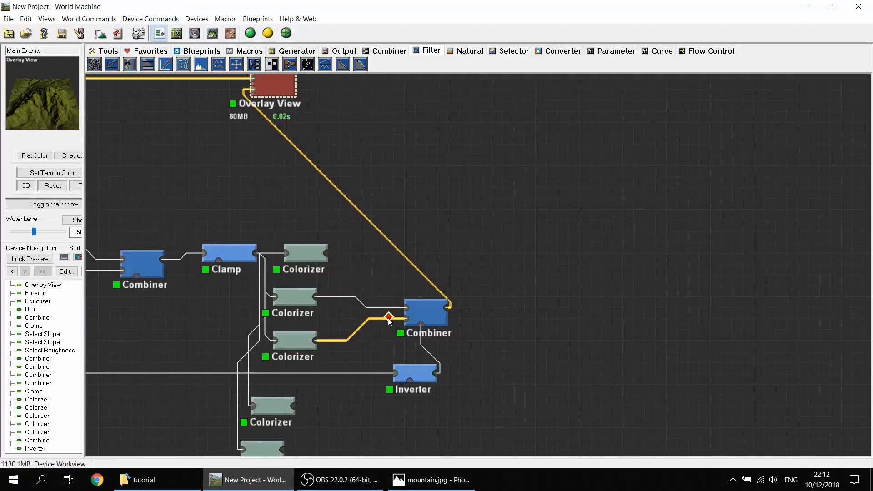
{"action": "left_click_drag", "start_coordinate": [426, 321], "coordinate": [447, 300]}
{"action": "left_click", "coordinate": [425, 373]}
{"action": "middle_click_drag", "start_coordinate": [469, 309], "coordinate": [355, 240]}
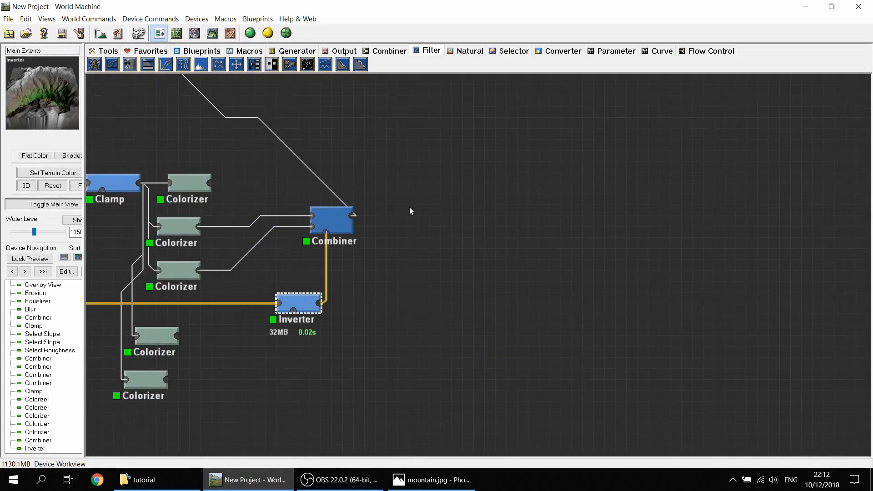
{"action": "left_click", "coordinate": [383, 51]}
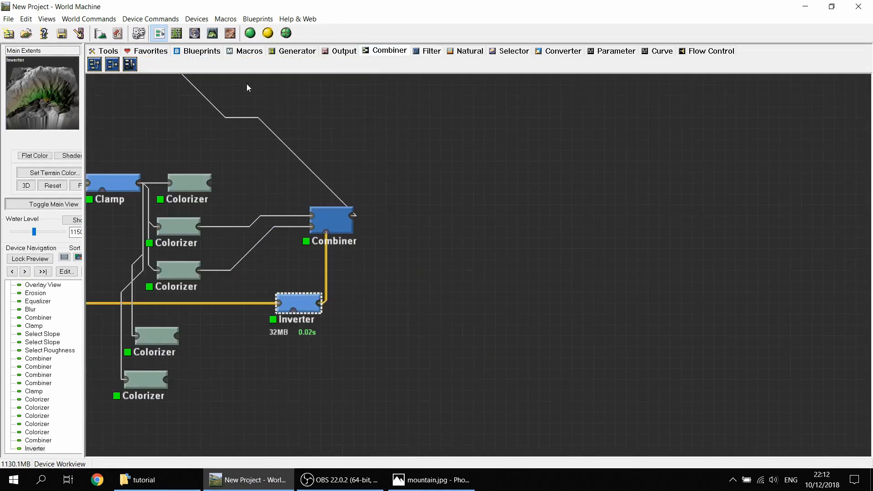
{"action": "left_click", "coordinate": [327, 265]}
{"action": "right_click", "coordinate": [407, 280]}
Step: Move the Equalizer to clear space and wire its output into the second input of the new mask Combiner
{"action": "middle_click_drag", "start_coordinate": [381, 191], "coordinate": [568, 268]}
{"action": "scroll", "coordinate": [500, 191], "scroll_direction": "down", "scroll_amount": 1}
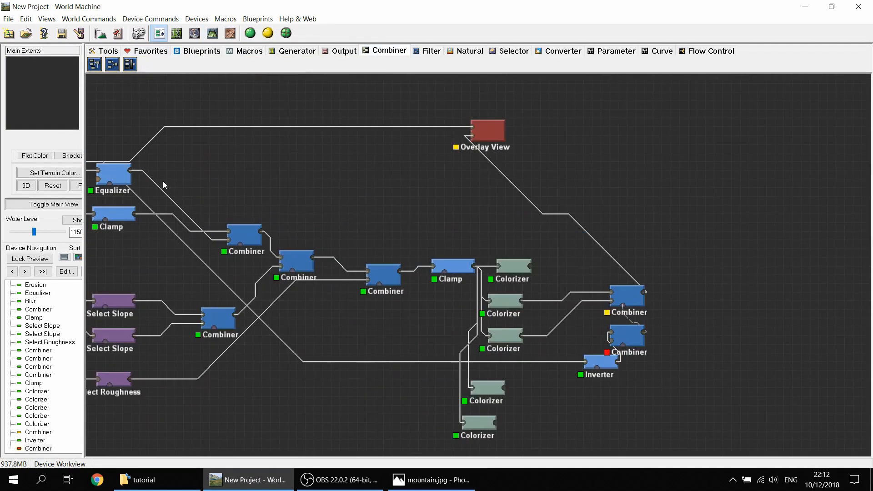
{"action": "middle_click_drag", "start_coordinate": [107, 228], "coordinate": [306, 230]}
{"action": "scroll", "coordinate": [432, 204], "scroll_direction": "down", "scroll_amount": 1}
{"action": "middle_click_drag", "start_coordinate": [461, 200], "coordinate": [387, 200]}
{"action": "left_click_drag", "start_coordinate": [275, 199], "coordinate": [414, 194]}
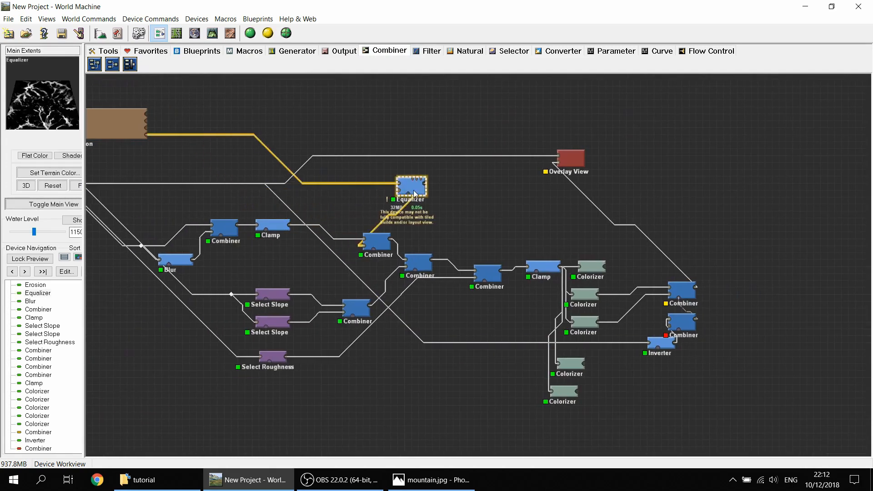
{"action": "scroll", "coordinate": [386, 182], "scroll_direction": "up", "scroll_amount": 1}
{"action": "left_click_drag", "start_coordinate": [271, 145], "coordinate": [626, 351]}
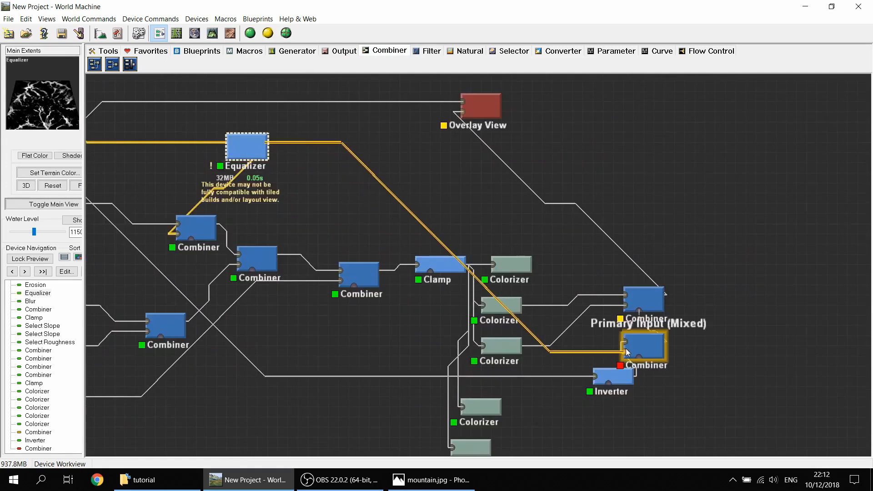
Step: Check the mask Combiner's method and strength settings and accept them as they are
{"action": "middle_click_drag", "start_coordinate": [682, 322], "coordinate": [401, 229]}
{"action": "scroll", "coordinate": [391, 233], "scroll_direction": "up", "scroll_amount": 1}
{"action": "double_click", "coordinate": [361, 252]}
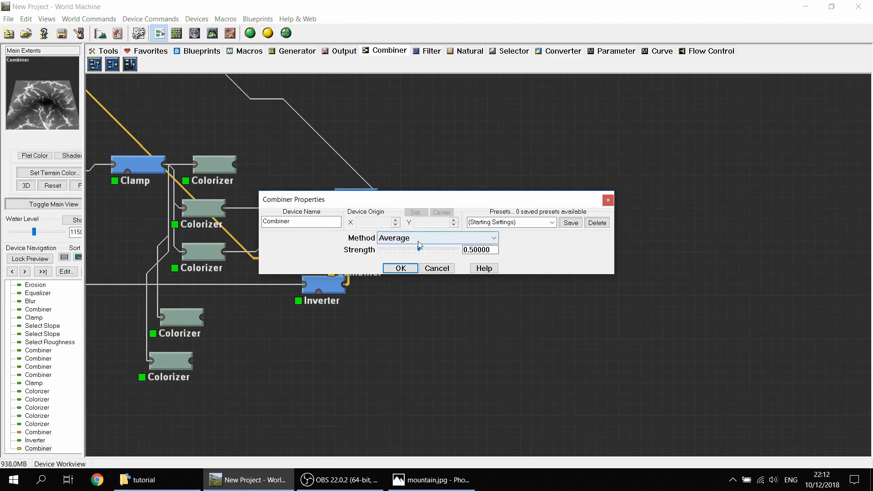
{"action": "left_click", "coordinate": [401, 269]}
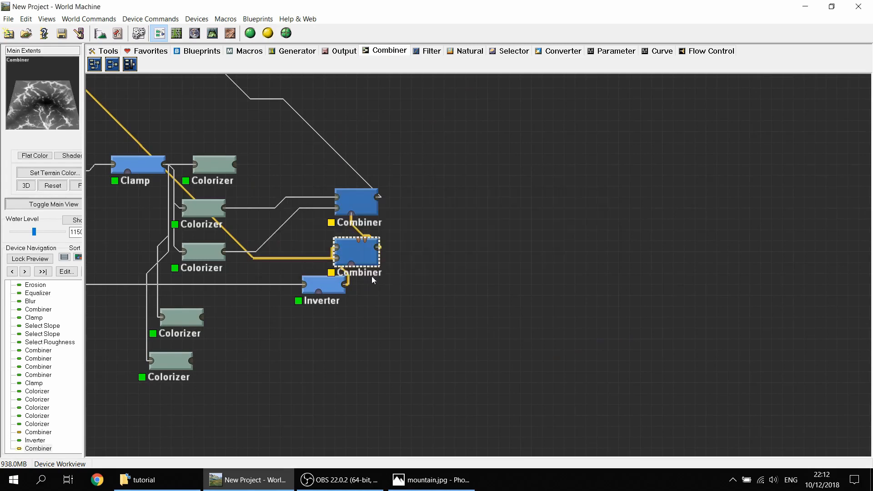
Step: Delete the Inverter feeding the mask Combiner and move that Combiner farther below the colour Combiner
{"action": "left_click", "coordinate": [338, 293]}
{"action": "left_click", "coordinate": [362, 265]}
{"action": "left_click", "coordinate": [332, 290]}
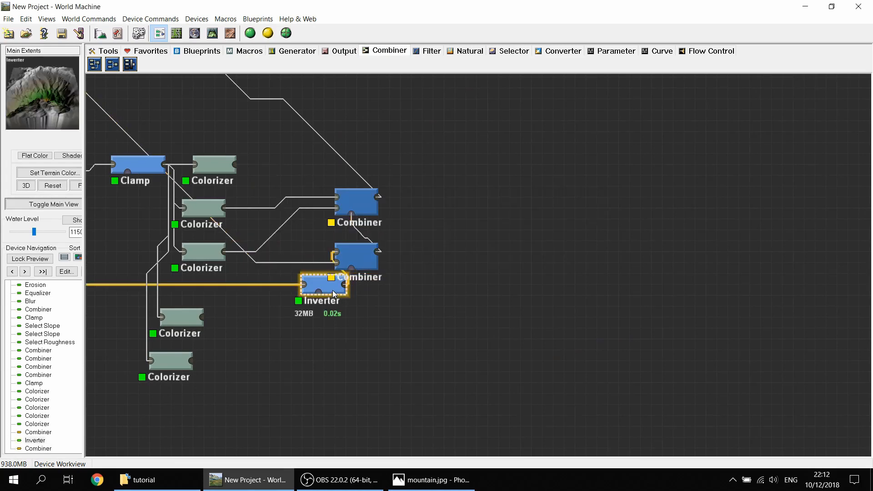
{"action": "key", "text": "Delete"}
{"action": "left_click_drag", "start_coordinate": [356, 259], "coordinate": [346, 286]}
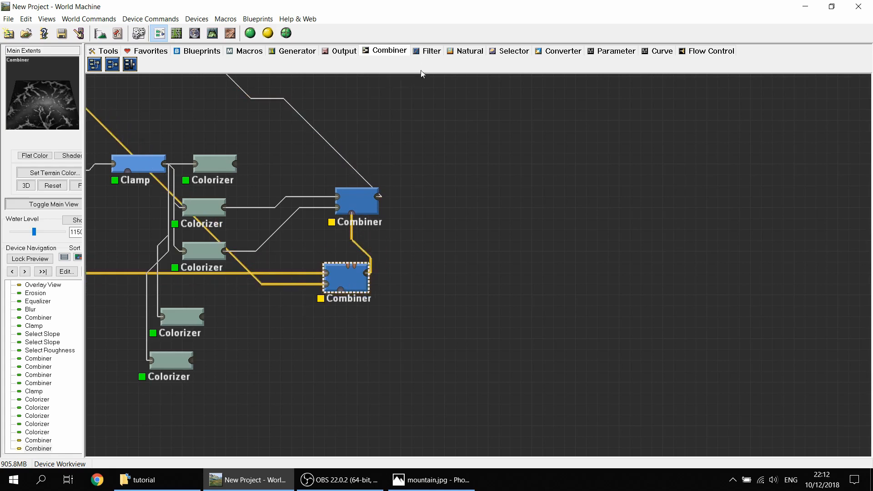
Step: Insert an Inverter between the mask Combiner and the colour Combiner's mask input, moving the mask Combiner down
{"action": "left_click", "coordinate": [425, 51]}
{"action": "left_click_drag", "start_coordinate": [355, 250], "coordinate": [358, 241]}
{"action": "left_click_drag", "start_coordinate": [350, 279], "coordinate": [327, 301]}
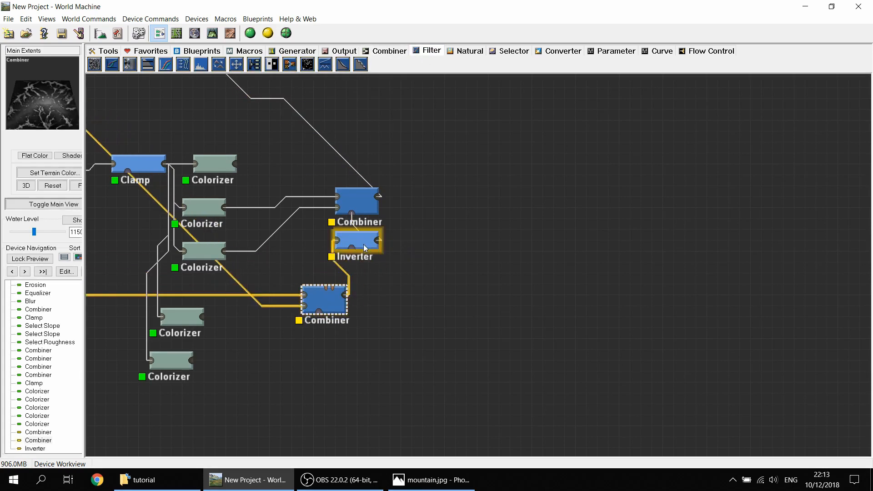
Step: Move the Inverter down to just above the mask Combiner and select the colour Combiner for preview
{"action": "left_click_drag", "start_coordinate": [363, 244], "coordinate": [363, 267]}
{"action": "left_click", "coordinate": [370, 195]}
{"action": "middle_click_drag", "start_coordinate": [321, 157], "coordinate": [399, 268]}
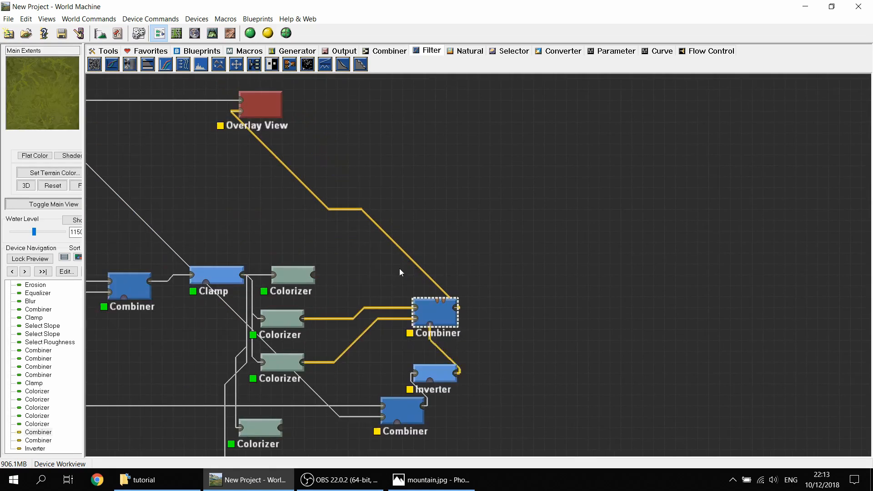
Step: Preview the Overlay View in 3D and examine the green terrain colouring from several angles and distances
{"action": "left_click", "coordinate": [268, 108]}
{"action": "left_click", "coordinate": [212, 33]}
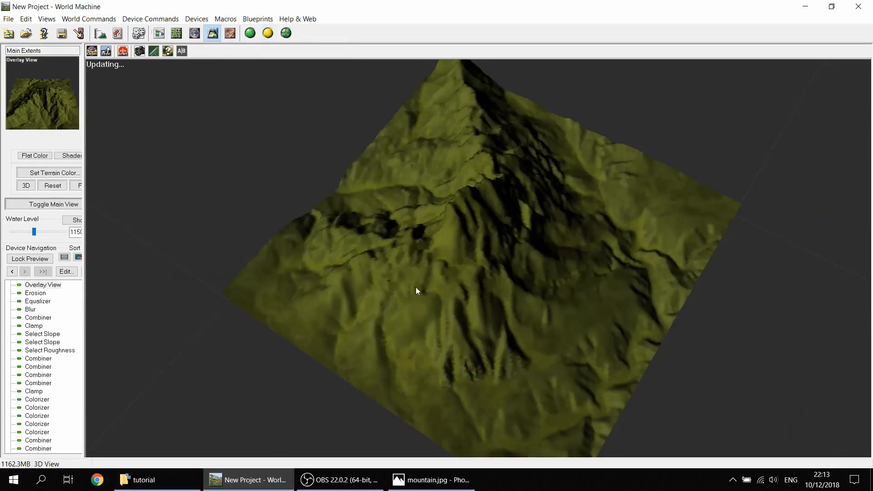
{"action": "scroll", "coordinate": [452, 273], "scroll_direction": "down", "scroll_amount": 5}
{"action": "left_click_drag", "start_coordinate": [451, 325], "coordinate": [444, 356]}
{"action": "scroll", "coordinate": [457, 301], "scroll_direction": "up", "scroll_amount": 5}
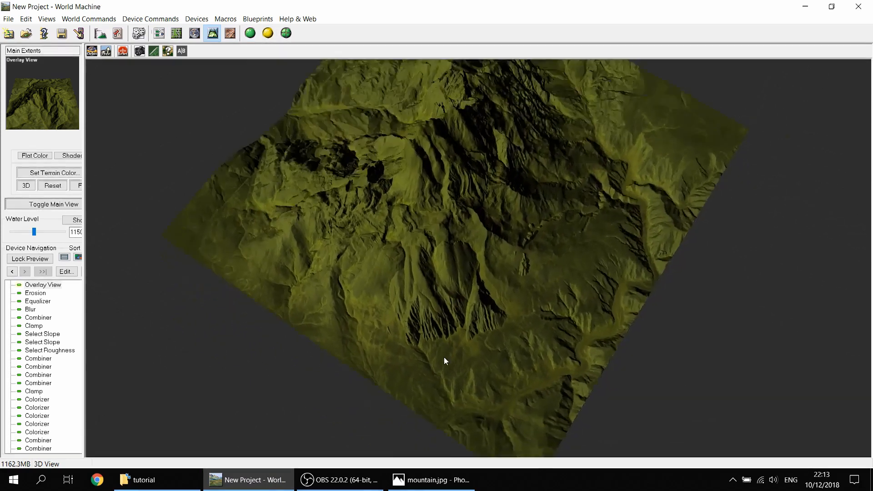
{"action": "scroll", "coordinate": [444, 360], "scroll_direction": "up", "scroll_amount": 5}
{"action": "scroll", "coordinate": [447, 355], "scroll_direction": "down", "scroll_amount": 5}
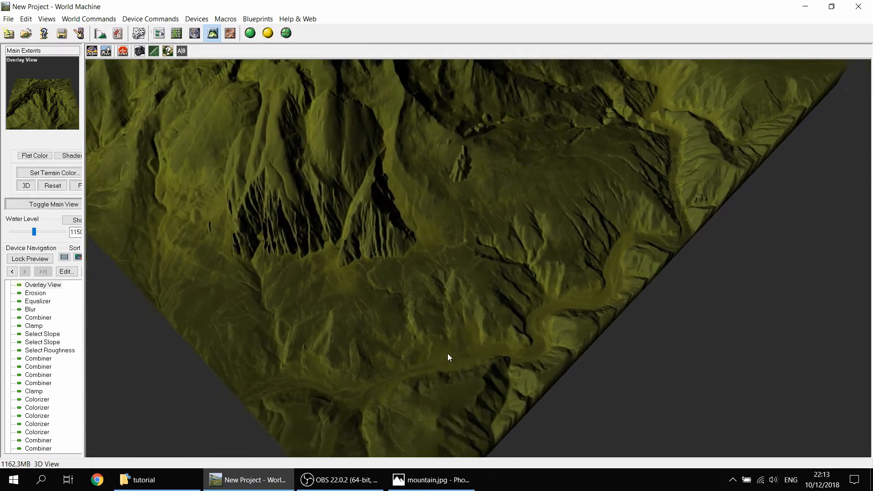
{"action": "left_click_drag", "start_coordinate": [490, 329], "coordinate": [357, 143]}
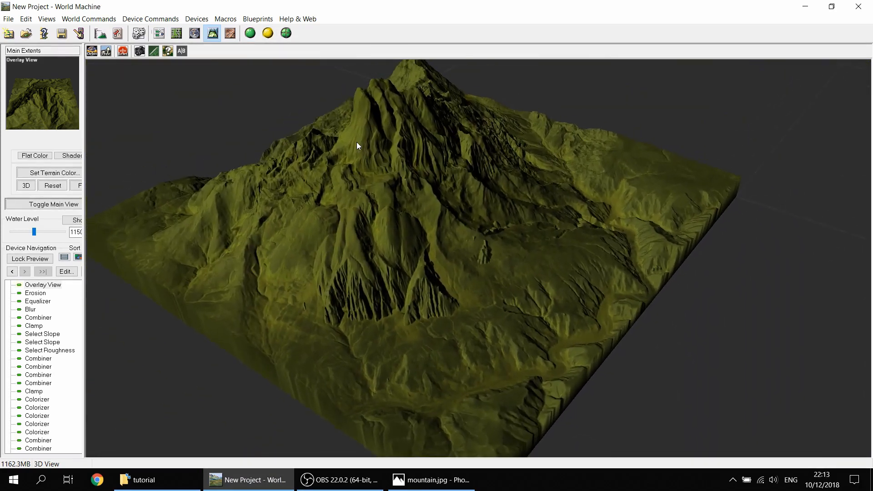
{"action": "left_click_drag", "start_coordinate": [397, 227], "coordinate": [436, 195]}
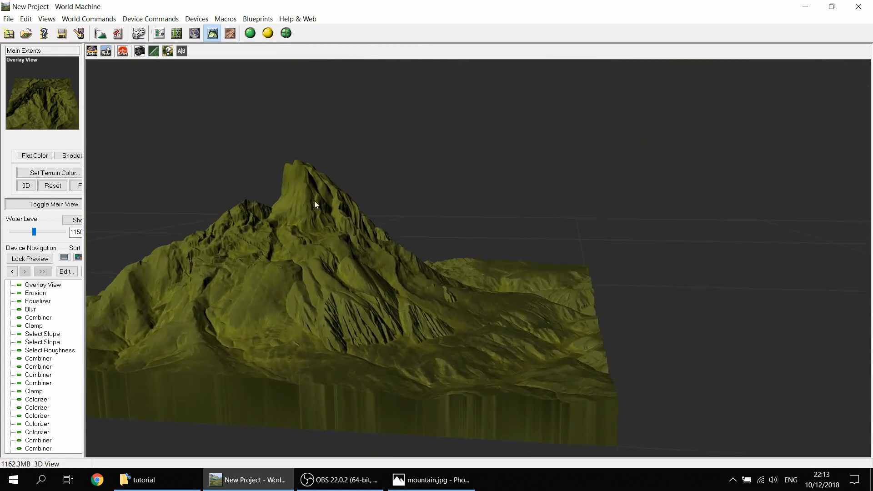
{"action": "left_click_drag", "start_coordinate": [315, 200], "coordinate": [346, 298]}
{"action": "scroll", "coordinate": [539, 345], "scroll_direction": "up", "scroll_amount": 4}
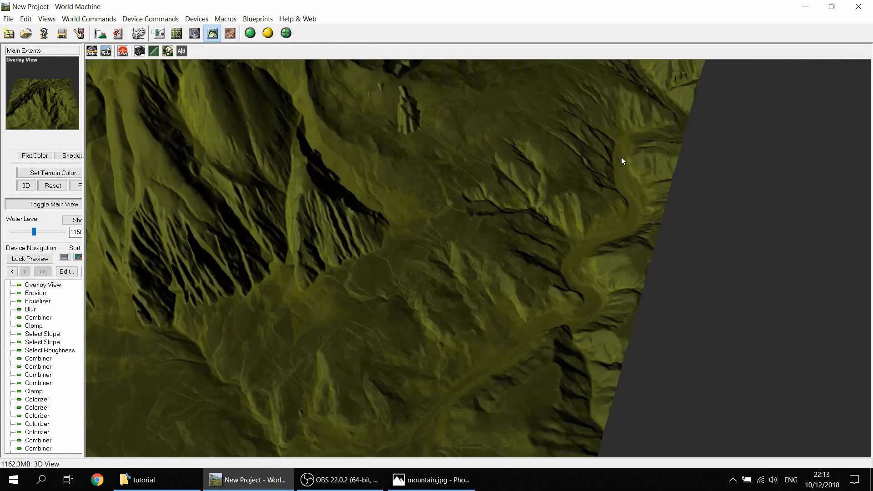
{"action": "scroll", "coordinate": [452, 372], "scroll_direction": "down", "scroll_amount": 5}
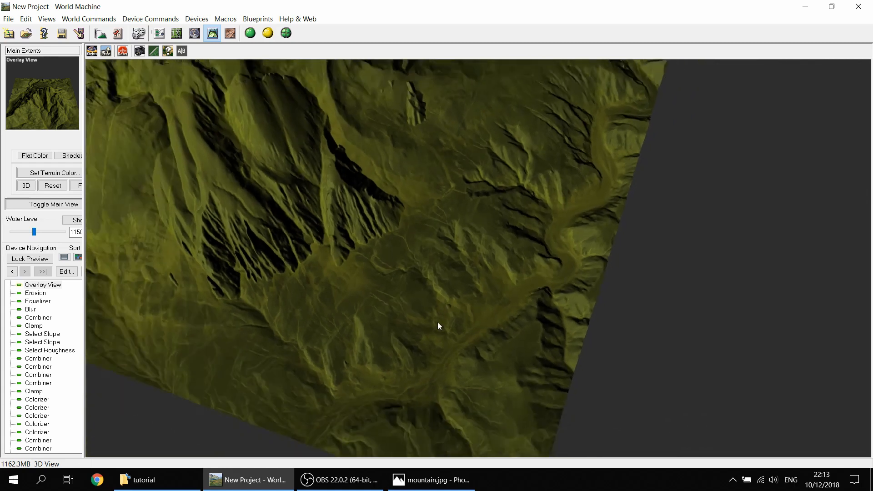
{"action": "right_click_drag", "start_coordinate": [386, 295], "coordinate": [456, 312]}
{"action": "scroll", "coordinate": [456, 311], "scroll_direction": "up", "scroll_amount": 4}
{"action": "left_click_drag", "start_coordinate": [456, 312], "coordinate": [468, 323]}
{"action": "scroll", "coordinate": [467, 323], "scroll_direction": "down", "scroll_amount": 5}
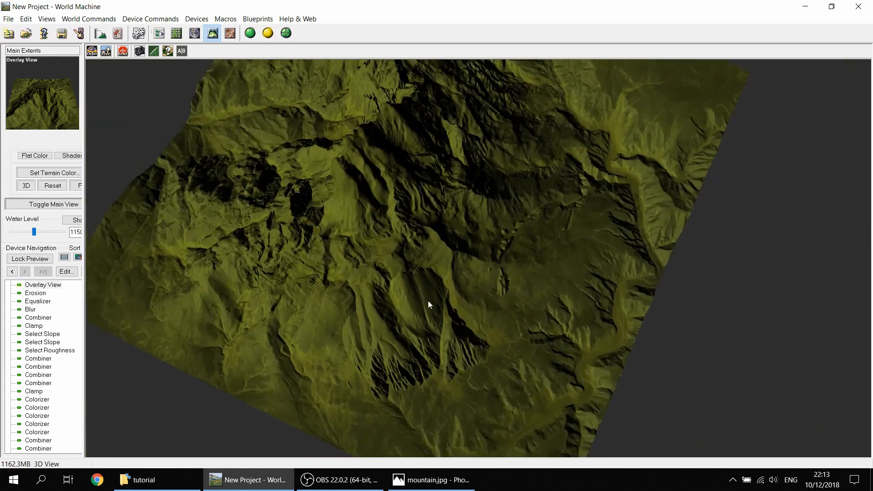
{"action": "left_click_drag", "start_coordinate": [427, 301], "coordinate": [404, 254]}
Step: Return to the device graph and check the previews of the colour Combiner and the two unused Colorizers
{"action": "left_click", "coordinate": [159, 33]}
{"action": "scroll", "coordinate": [448, 226], "scroll_direction": "down", "scroll_amount": 3}
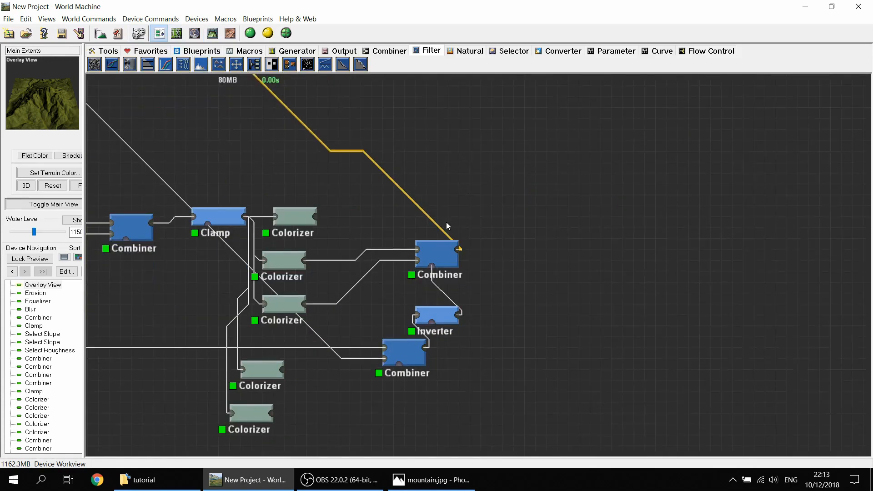
{"action": "left_click", "coordinate": [452, 258]}
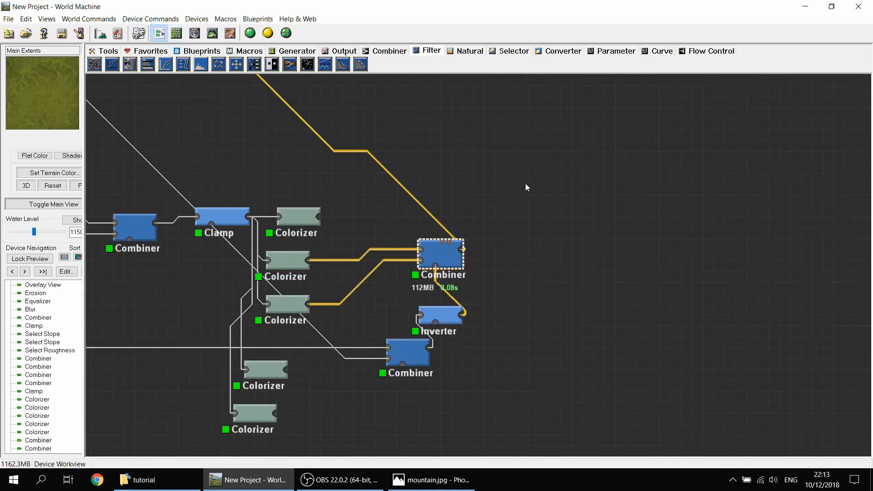
{"action": "scroll", "coordinate": [270, 342], "scroll_direction": "down", "scroll_amount": 1}
{"action": "left_click", "coordinate": [270, 345]}
{"action": "left_click", "coordinate": [255, 395]}
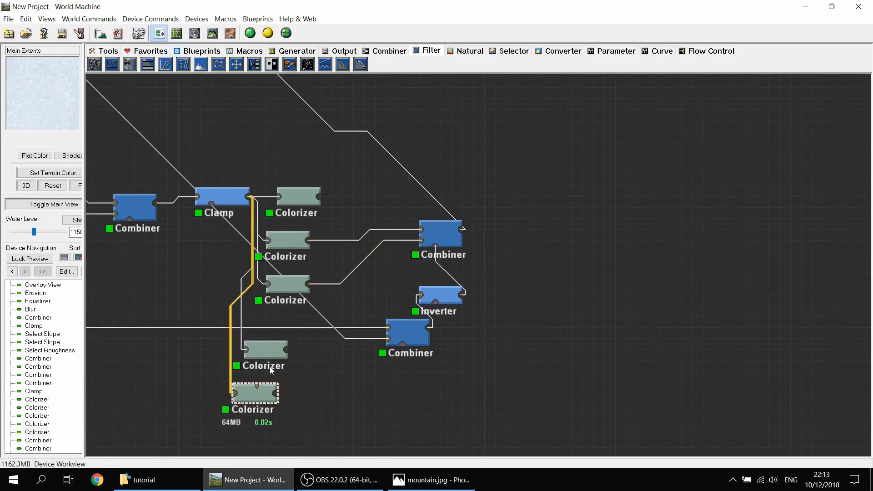
{"action": "left_click", "coordinate": [271, 354]}
{"action": "left_click_drag", "start_coordinate": [321, 355], "coordinate": [400, 356]}
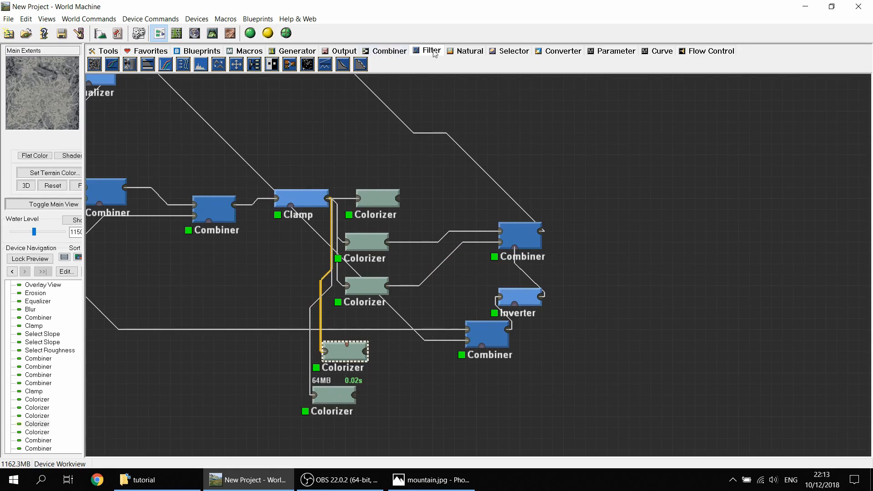
Step: Add a Select Slope device above the Clamp and wire the File Input's primary output into it
{"action": "left_click", "coordinate": [498, 51]}
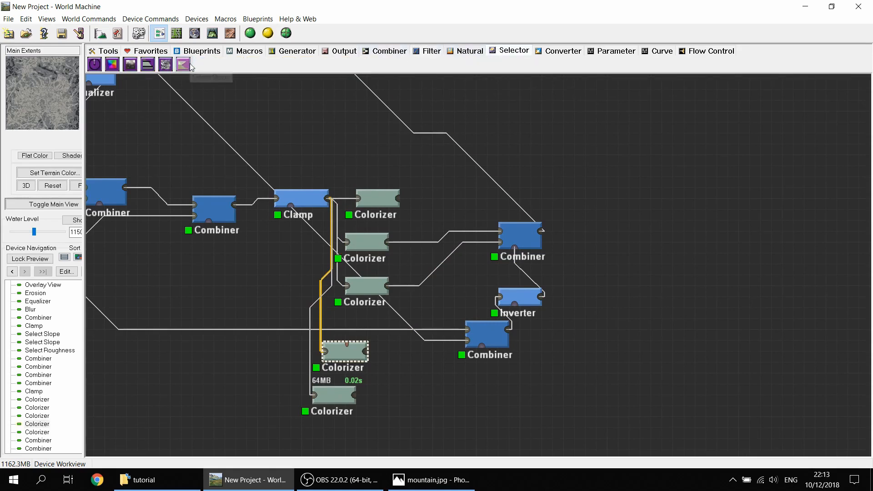
{"action": "left_click", "coordinate": [267, 134]}
{"action": "left_click_drag", "start_coordinate": [257, 82], "coordinate": [490, 150]}
{"action": "scroll", "coordinate": [606, 244], "scroll_direction": "down", "scroll_amount": 1}
{"action": "left_click_drag", "start_coordinate": [375, 179], "coordinate": [541, 217]}
{"action": "left_click_drag", "start_coordinate": [210, 191], "coordinate": [385, 194]}
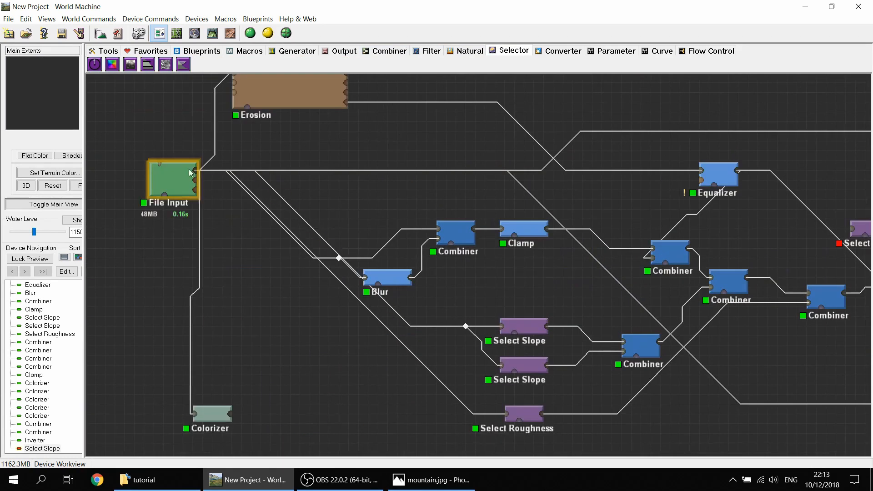
{"action": "scroll", "coordinate": [383, 173], "scroll_direction": "down", "scroll_amount": 1}
{"action": "left_click", "coordinate": [146, 176]}
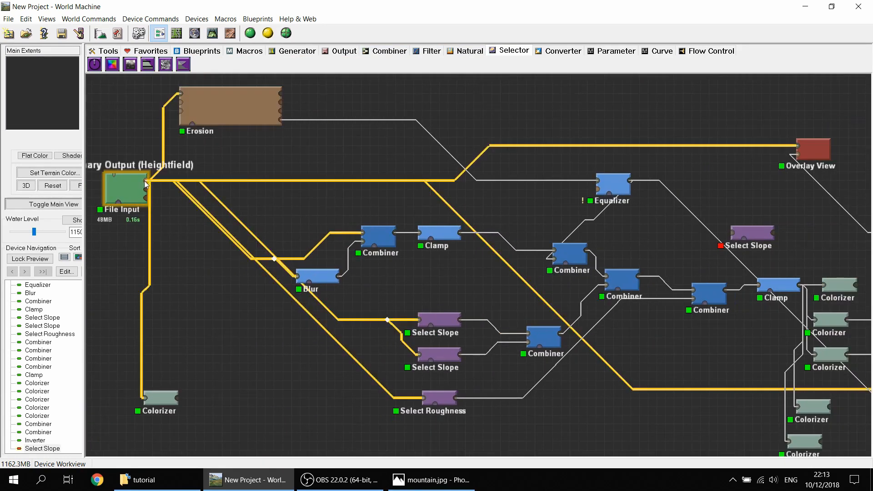
{"action": "left_click_drag", "start_coordinate": [152, 181], "coordinate": [735, 230]}
{"action": "scroll", "coordinate": [752, 227], "scroll_direction": "up", "scroll_amount": 1}
{"action": "middle_click_drag", "start_coordinate": [751, 227], "coordinate": [500, 217]}
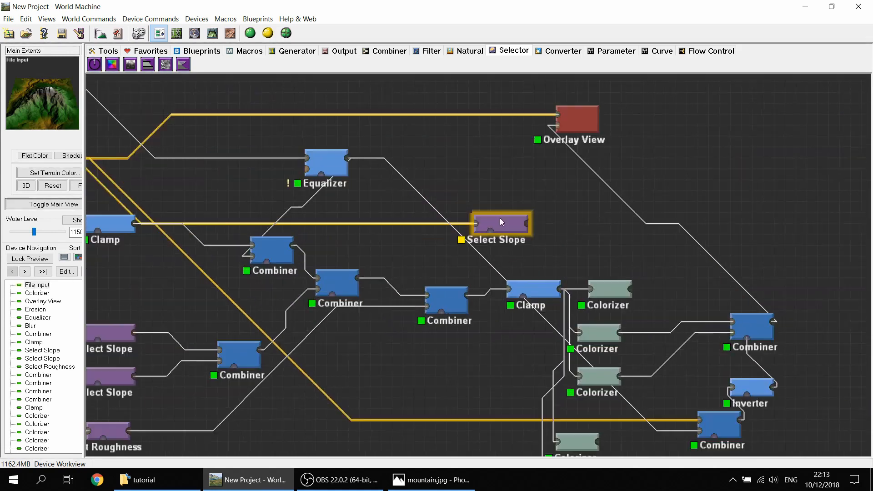
Step: Set the new Select Slope's minimum to 0.78 (43deg) and its falloff to 0.17
{"action": "left_click", "coordinate": [503, 227]}
{"action": "double_click", "coordinate": [505, 230]}
{"action": "left_click_drag", "start_coordinate": [402, 275], "coordinate": [384, 145]}
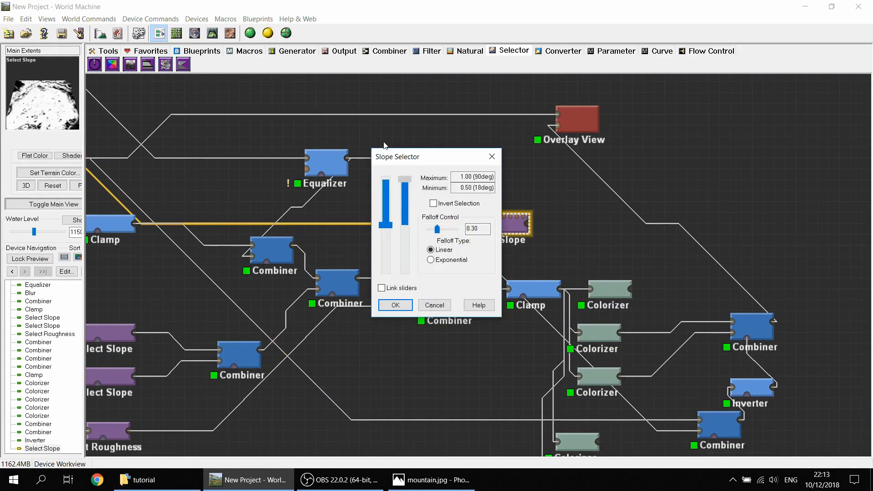
{"action": "left_click_drag", "start_coordinate": [385, 228], "coordinate": [375, 207]}
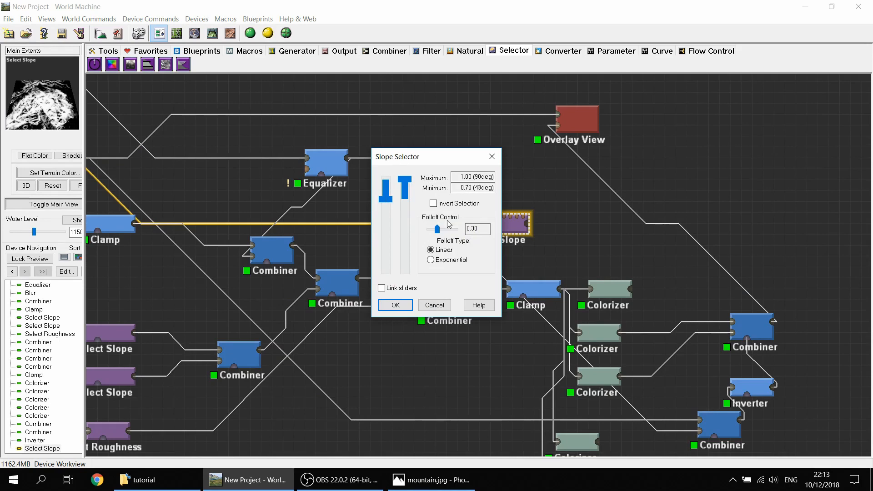
{"action": "mouse_move", "coordinate": [436, 229]}
{"action": "left_mouse_down"}
{"action": "mouse_move", "coordinate": [424, 227]}
{"action": "mouse_move", "coordinate": [434, 235]}
{"action": "left_mouse_up"}
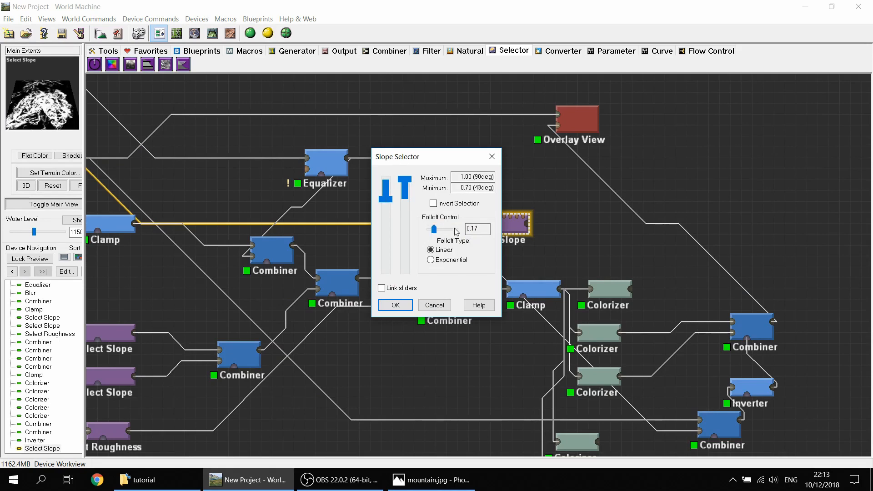
{"action": "left_click", "coordinate": [412, 305]}
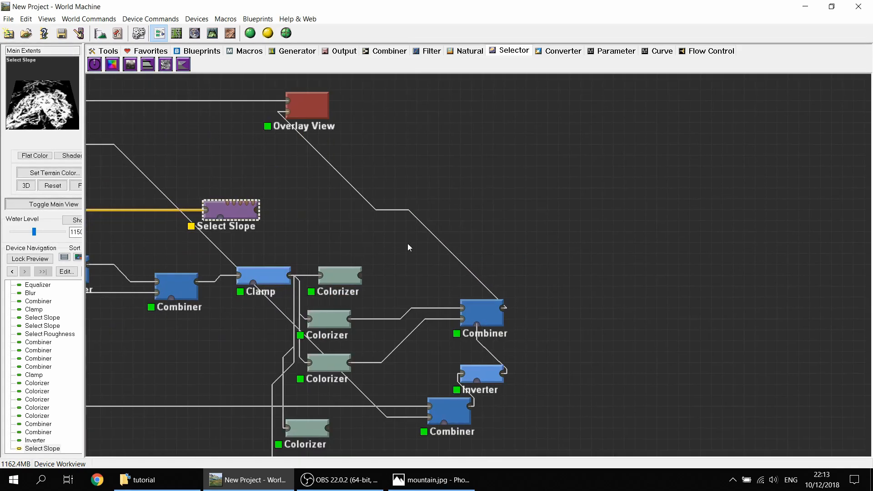
Step: Add a Combiner and insert it into the link between the colour Combiner and the Overlay View
{"action": "left_click", "coordinate": [390, 51]}
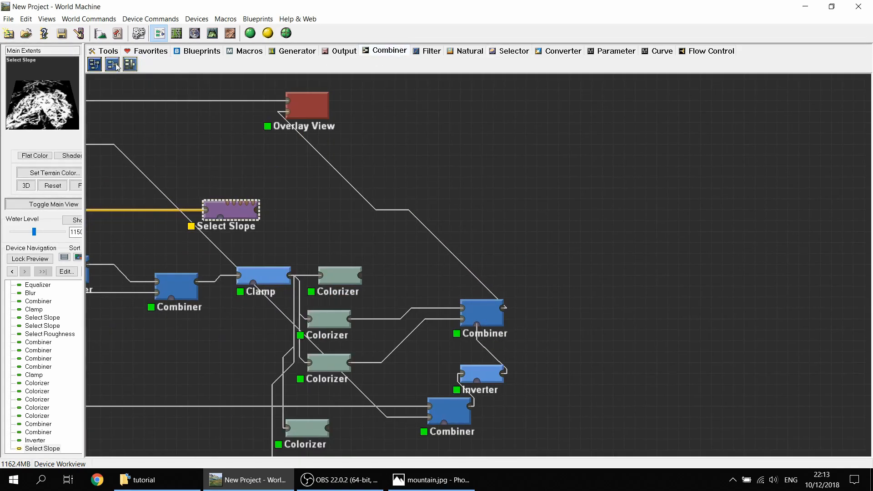
{"action": "left_click", "coordinate": [456, 251]}
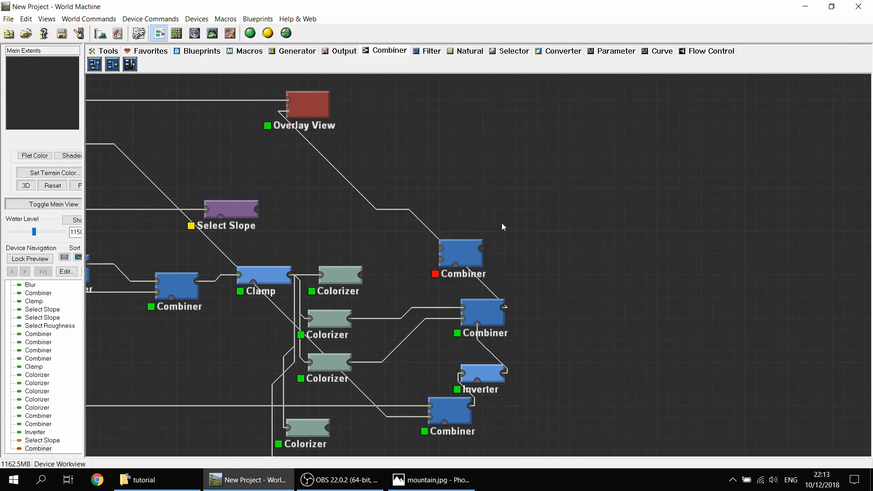
{"action": "mouse_move", "coordinate": [470, 255]}
{"action": "left_mouse_down"}
{"action": "mouse_move", "coordinate": [451, 249]}
{"action": "mouse_move", "coordinate": [468, 250]}
{"action": "left_mouse_up"}
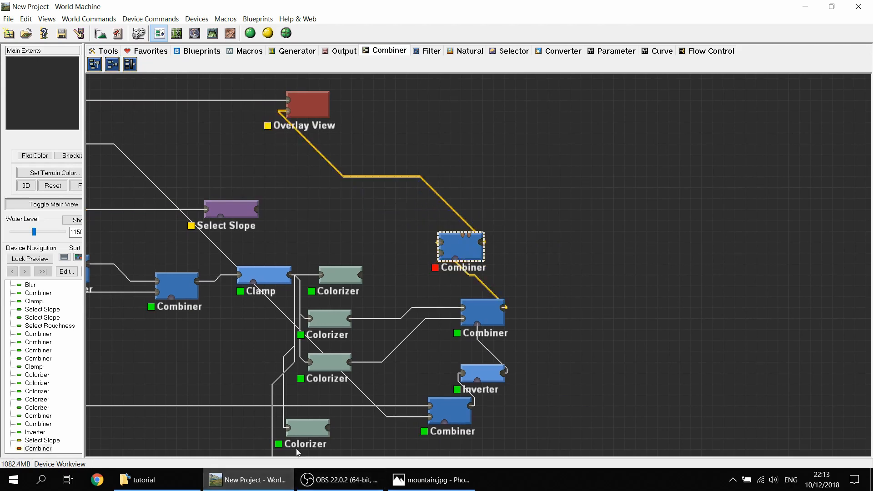
Step: Wire the grey rock Colorizer into the new Combiner's second input and the Select Slope output into its mask input
{"action": "left_click", "coordinate": [328, 427]}
{"action": "middle_click_drag", "start_coordinate": [337, 410], "coordinate": [336, 338]}
{"action": "left_click_drag", "start_coordinate": [334, 338], "coordinate": [439, 181]}
{"action": "middle_click_drag", "start_coordinate": [302, 147], "coordinate": [325, 147]}
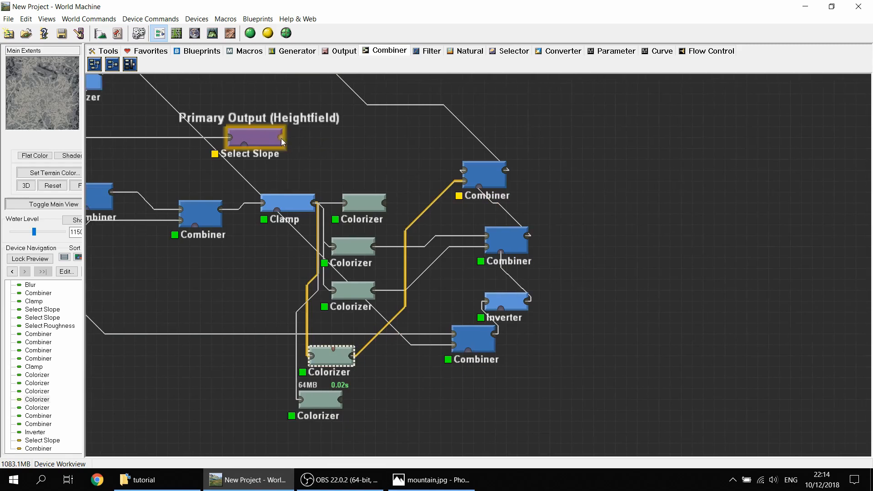
{"action": "left_click_drag", "start_coordinate": [282, 142], "coordinate": [488, 187]}
Step: Set the new Combiner's strength to 1.00000 with the Average method
{"action": "left_click", "coordinate": [489, 173]}
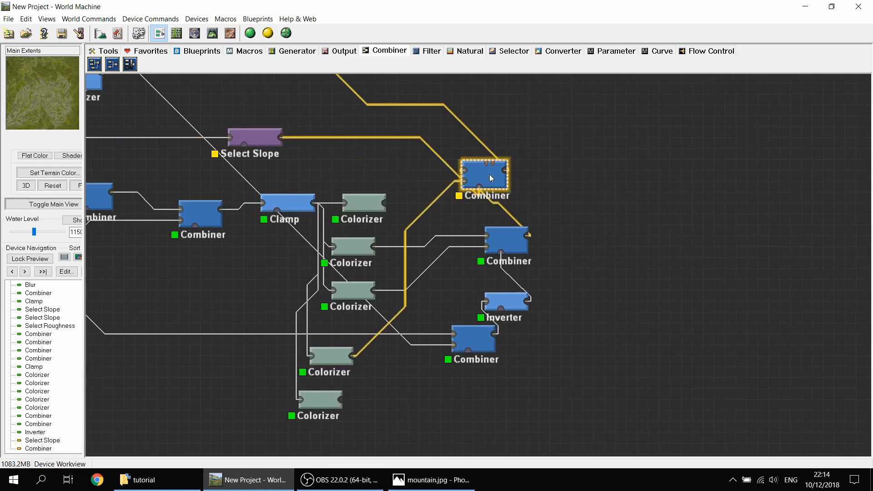
{"action": "double_click", "coordinate": [489, 174]}
{"action": "left_click_drag", "start_coordinate": [420, 249], "coordinate": [511, 249]}
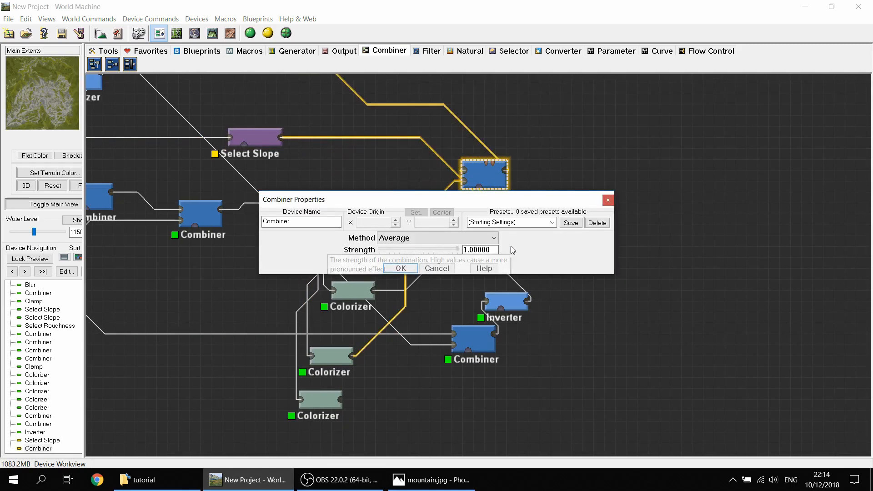
{"action": "left_click", "coordinate": [399, 267]}
Step: Preview the Overlay View in 3D and examine the slope-masked rock colouring on the mountain
{"action": "middle_click_drag", "start_coordinate": [365, 213], "coordinate": [365, 291]}
{"action": "left_click", "coordinate": [338, 111]}
{"action": "left_click", "coordinate": [207, 35]}
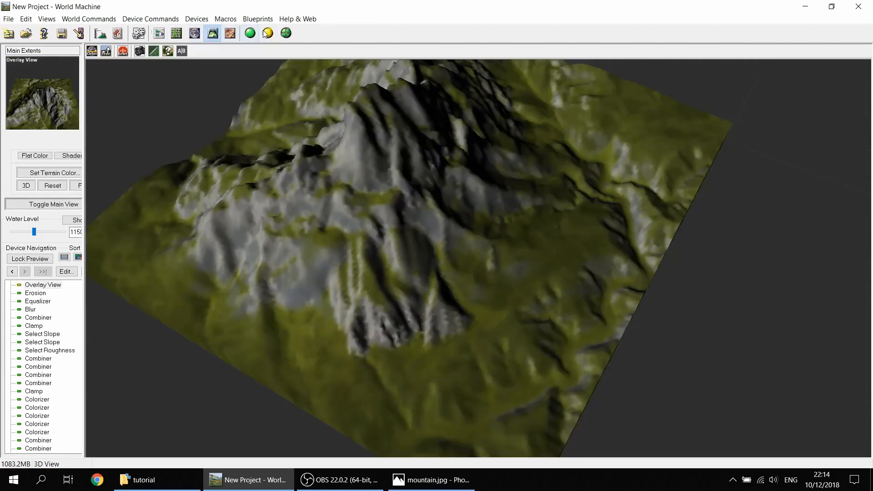
{"action": "left_click_drag", "start_coordinate": [346, 311], "coordinate": [355, 227]}
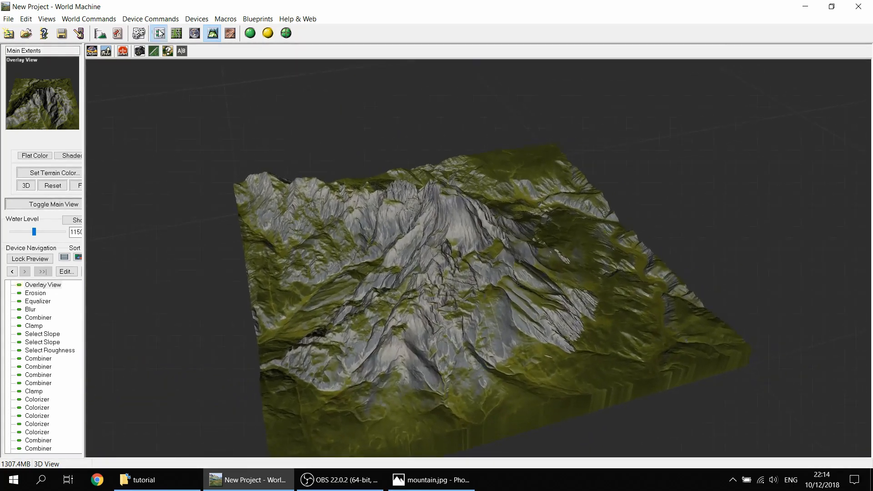
Step: Move the rock Combiner away from the colour Combiner and insert a Bias/Gain between the rock Colorizer and it
{"action": "left_click", "coordinate": [160, 35]}
{"action": "left_click_drag", "start_coordinate": [500, 246], "coordinate": [609, 236]}
{"action": "middle_click_drag", "start_coordinate": [573, 263], "coordinate": [494, 200]}
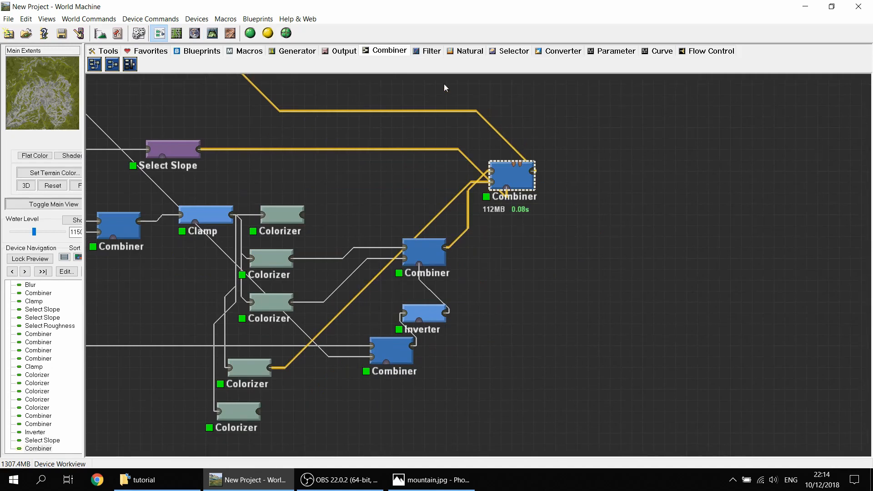
{"action": "left_click", "coordinate": [428, 51]}
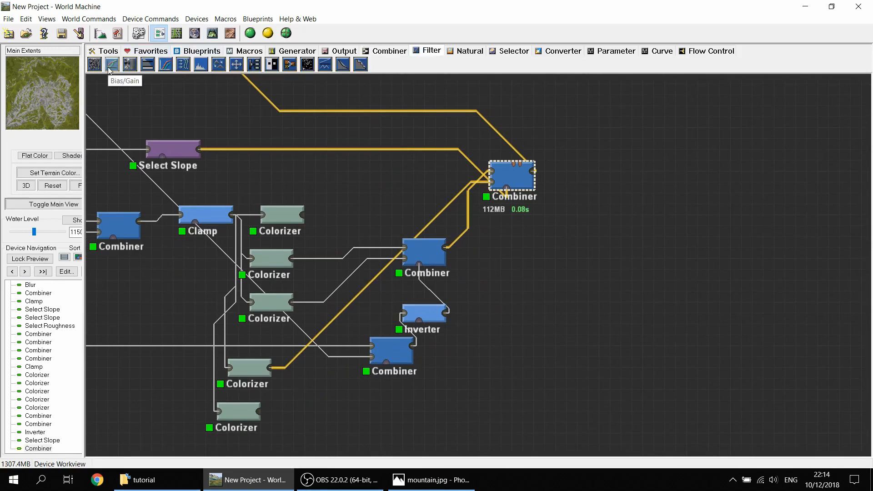
{"action": "left_click_drag", "start_coordinate": [401, 248], "coordinate": [407, 204]}
Step: Set the Bias/Gain device's bias to 0.81219 to brighten the rock colour
{"action": "double_click", "coordinate": [409, 202]}
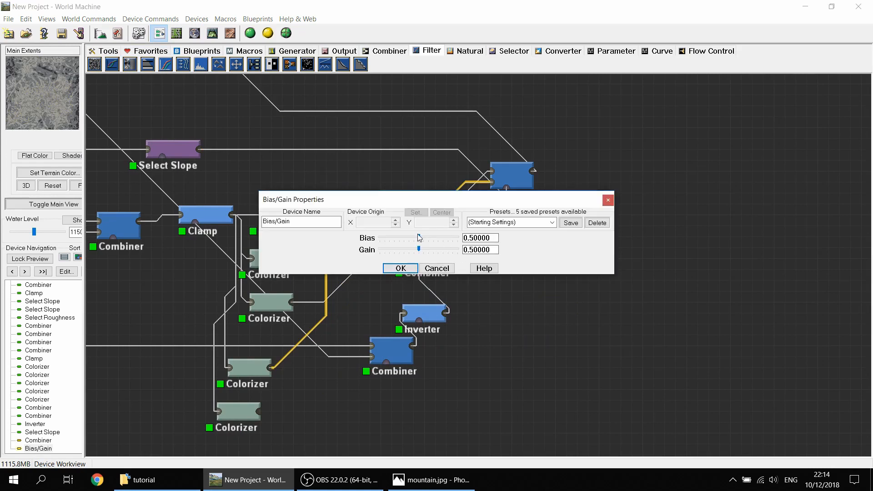
{"action": "left_click_drag", "start_coordinate": [418, 237], "coordinate": [444, 251]}
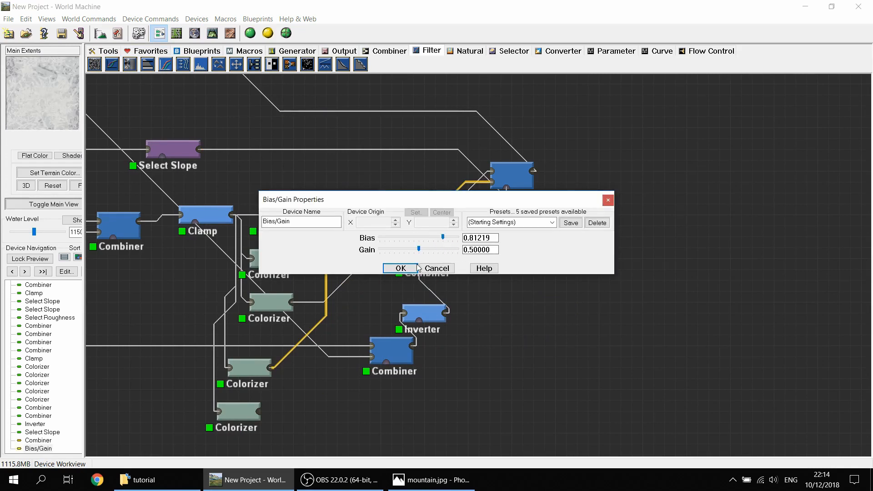
{"action": "left_click", "coordinate": [411, 268]}
Step: Preview the Overlay View in 3D, build the terrain, examine the brightened rock, and return to the device graph
{"action": "scroll", "coordinate": [390, 263], "scroll_direction": "up", "scroll_amount": 3}
{"action": "left_click", "coordinate": [258, 200]}
{"action": "left_click", "coordinate": [216, 35]}
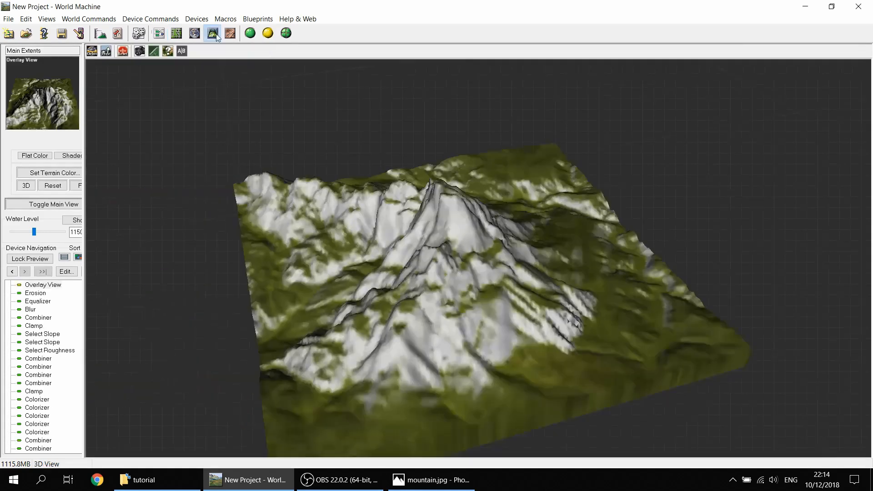
{"action": "left_click", "coordinate": [268, 35]}
{"action": "left_click_drag", "start_coordinate": [342, 295], "coordinate": [295, 306]}
{"action": "scroll", "coordinate": [459, 265], "scroll_direction": "up", "scroll_amount": 4}
{"action": "left_click", "coordinate": [159, 34]}
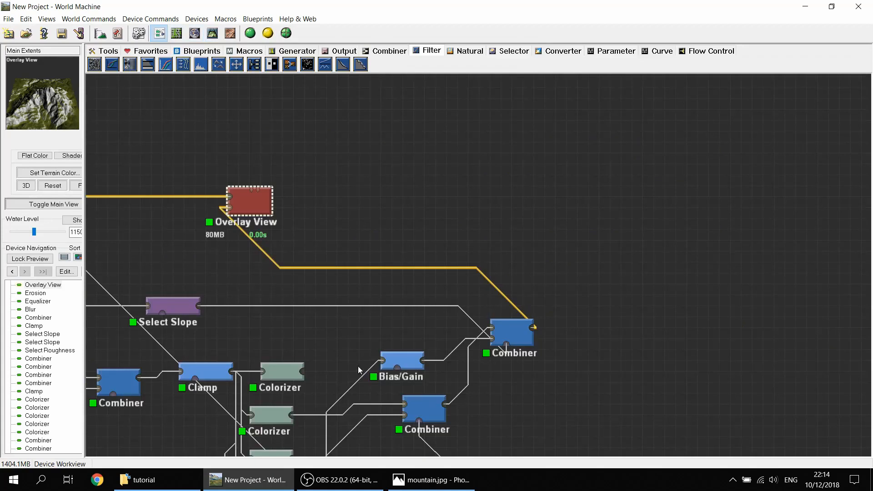
Step: Lower the bias of the Bias/Gain device to tone down the brightened rock colour
{"action": "double_click", "coordinate": [403, 363]}
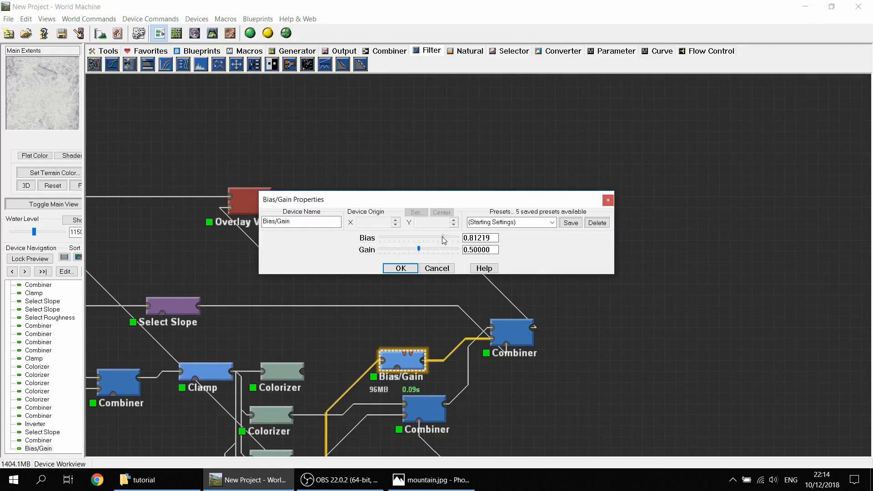
{"action": "left_click_drag", "start_coordinate": [444, 240], "coordinate": [428, 242]}
{"action": "left_click", "coordinate": [400, 268]}
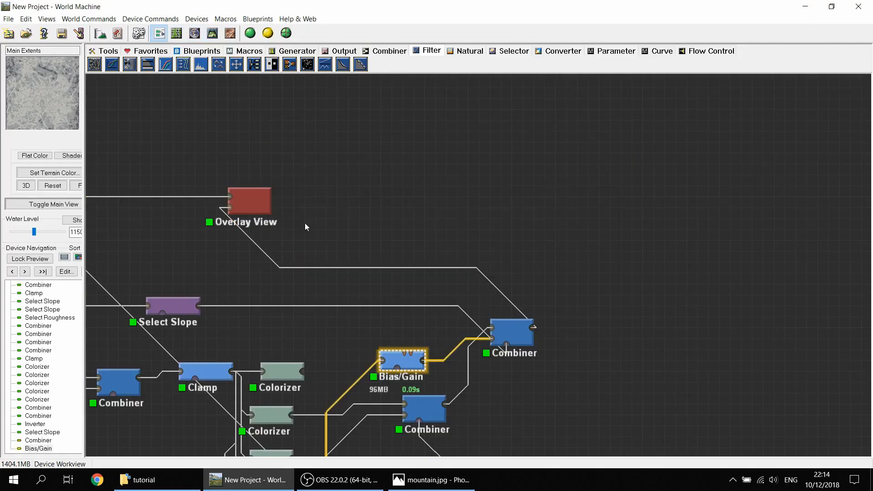
Step: Preview the Overlay View in 3D to check the toned-down rock from another angle, and return to the device graph
{"action": "left_click", "coordinate": [249, 200]}
{"action": "left_click", "coordinate": [214, 33]}
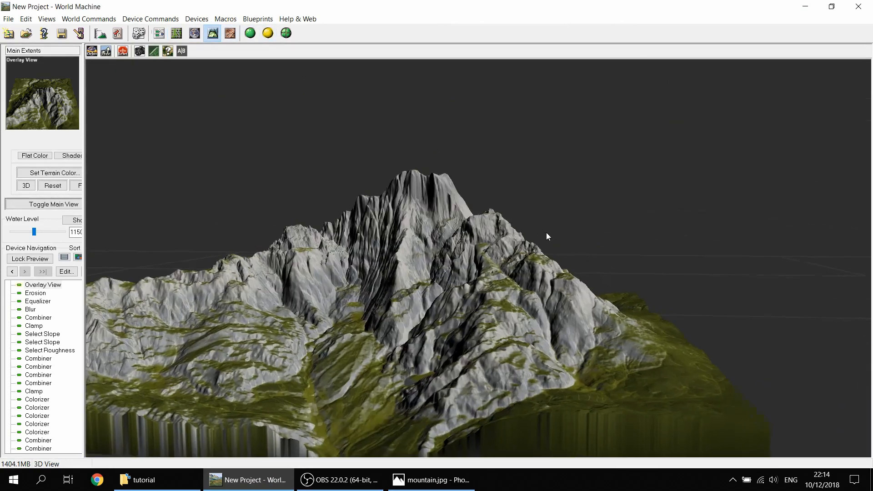
{"action": "left_click_drag", "start_coordinate": [546, 233], "coordinate": [172, 51]}
{"action": "left_click", "coordinate": [160, 33]}
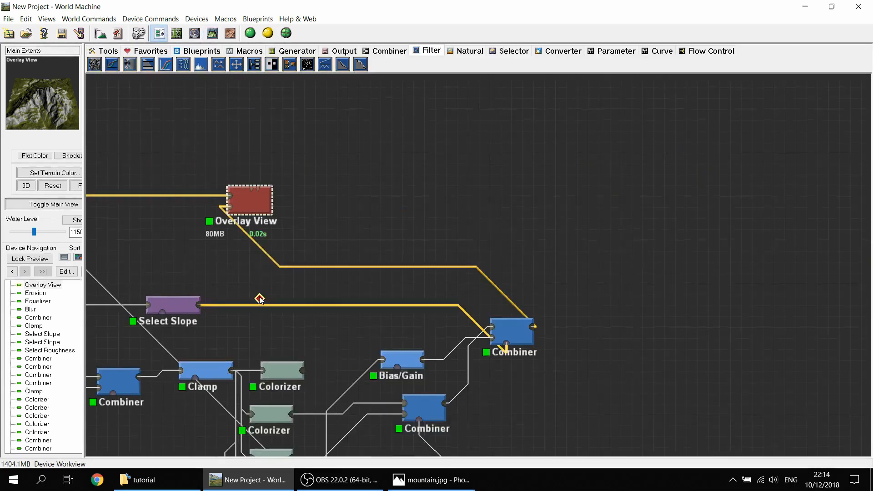
Step: Move the unconnected Colorizer clear of the others, and examine the Overlay View's grass and rock colouring in 3D from several angles
{"action": "left_click_drag", "start_coordinate": [283, 316], "coordinate": [295, 293]}
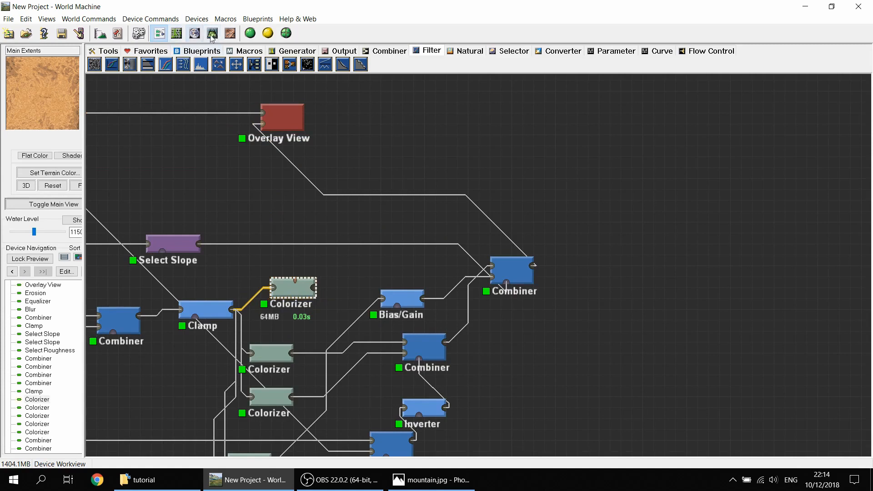
{"action": "left_click", "coordinate": [283, 114]}
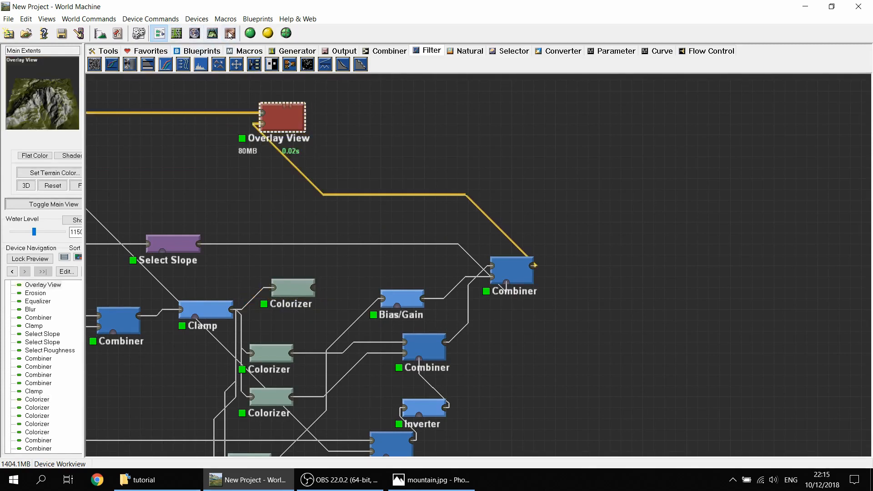
{"action": "left_click", "coordinate": [214, 34]}
{"action": "left_click_drag", "start_coordinate": [320, 186], "coordinate": [391, 311]}
{"action": "scroll", "coordinate": [412, 250], "scroll_direction": "up", "scroll_amount": 5}
{"action": "scroll", "coordinate": [413, 249], "scroll_direction": "down", "scroll_amount": 5}
{"action": "scroll", "coordinate": [435, 253], "scroll_direction": "up", "scroll_amount": 2}
{"action": "scroll", "coordinate": [453, 288], "scroll_direction": "down", "scroll_amount": 5}
{"action": "scroll", "coordinate": [454, 289], "scroll_direction": "up", "scroll_amount": 6}
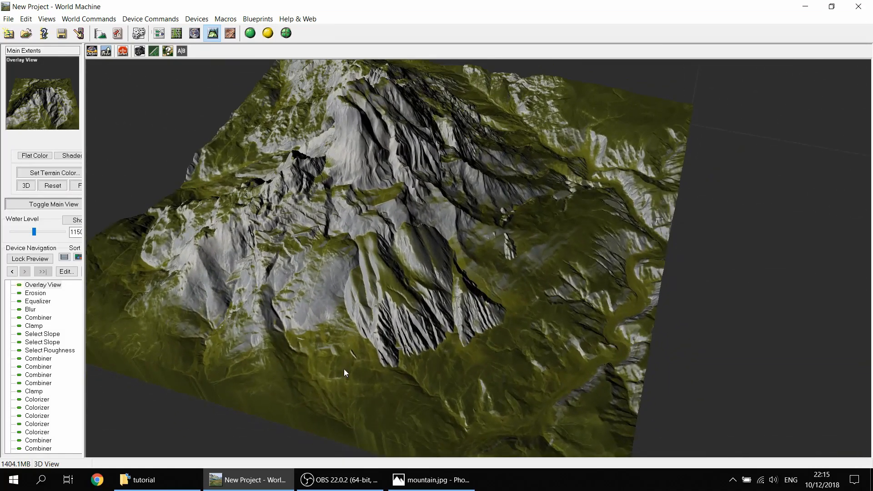
{"action": "left_click_drag", "start_coordinate": [343, 369], "coordinate": [526, 332]}
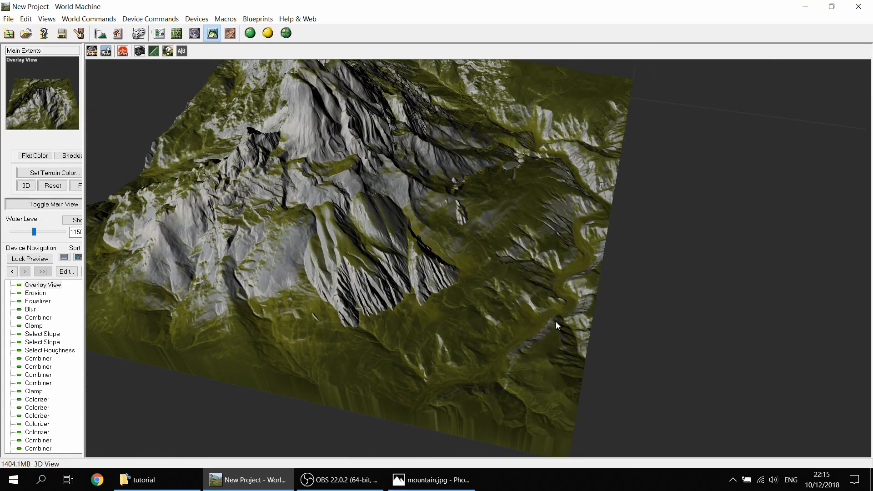
{"action": "left_click_drag", "start_coordinate": [591, 206], "coordinate": [504, 334]}
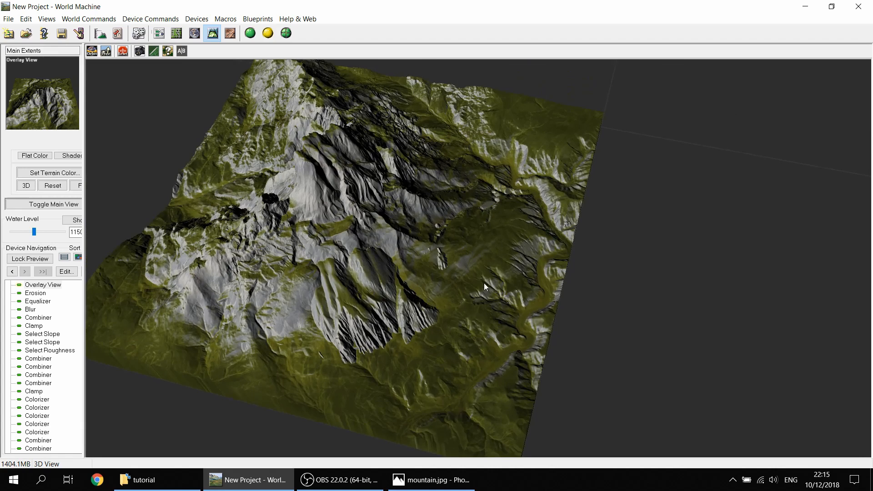
{"action": "left_click_drag", "start_coordinate": [473, 352], "coordinate": [202, 147]}
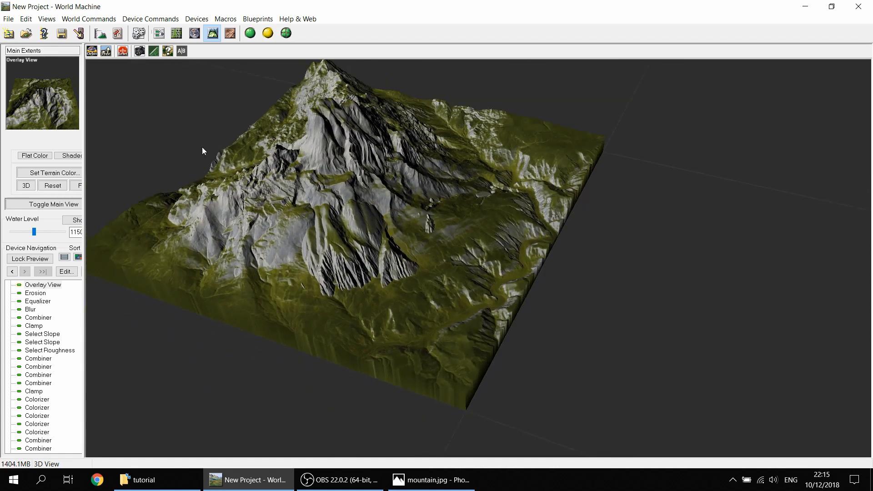
{"action": "left_click", "coordinate": [164, 32]}
Step: Duplicate the rock mask's Select Slope device and connect the copy's input to the same source line as the original
{"action": "left_click", "coordinate": [190, 246]}
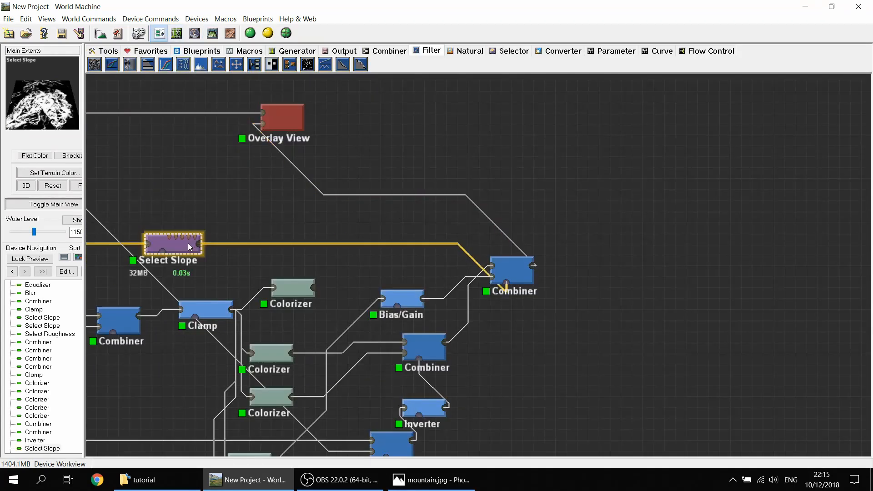
{"action": "key", "text": "ctrl+c"}
{"action": "key", "text": "ctrl+v"}
{"action": "left_click", "coordinate": [228, 224]}
{"action": "middle_click_drag", "start_coordinate": [195, 178], "coordinate": [302, 179]}
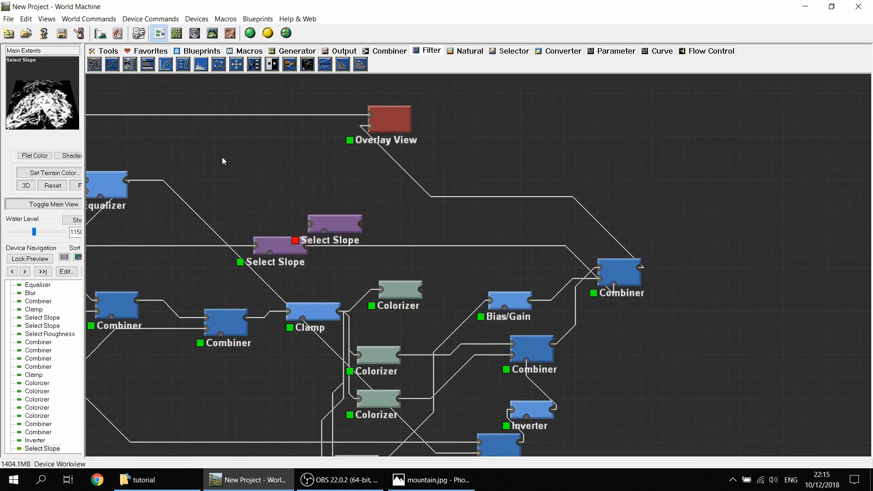
{"action": "middle_click_drag", "start_coordinate": [222, 157], "coordinate": [291, 157]}
{"action": "left_click_drag", "start_coordinate": [381, 225], "coordinate": [285, 246]}
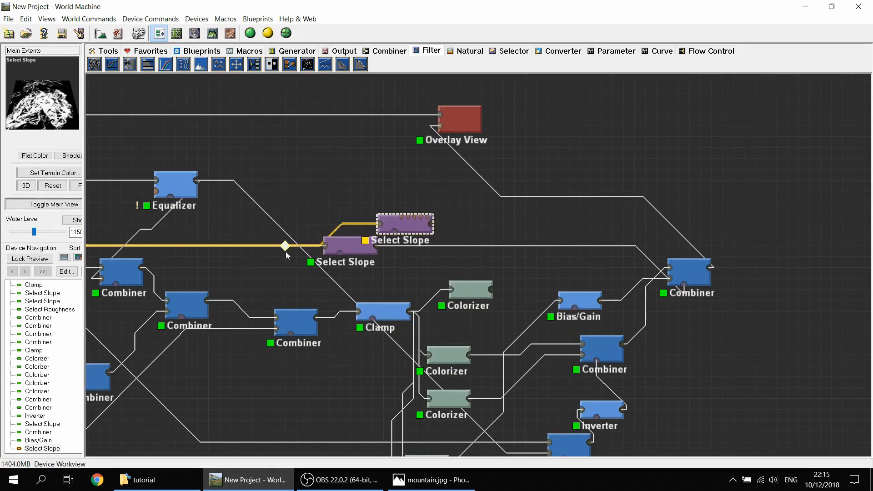
Step: Set the duplicated Select Slope's minimum to about 0.64 (27deg) with a falloff of about 0.30
{"action": "double_click", "coordinate": [413, 230]}
{"action": "left_click_drag", "start_coordinate": [404, 199], "coordinate": [439, 231]}
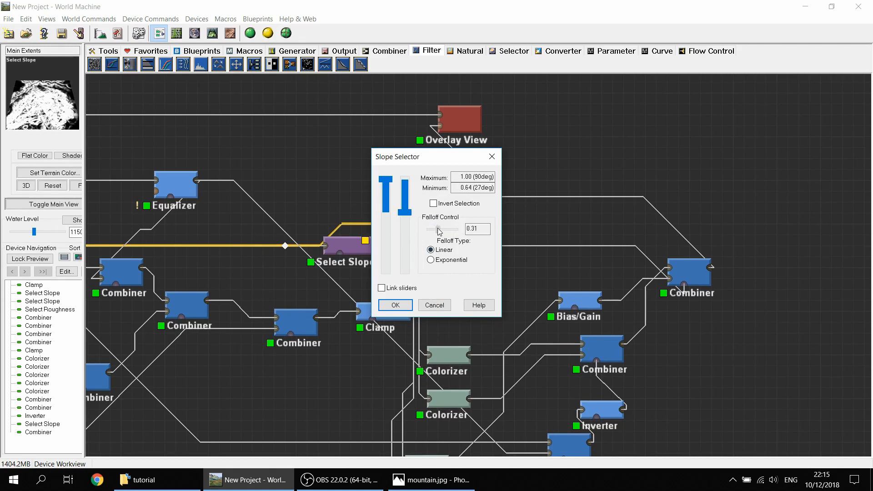
{"action": "left_click", "coordinate": [403, 304]}
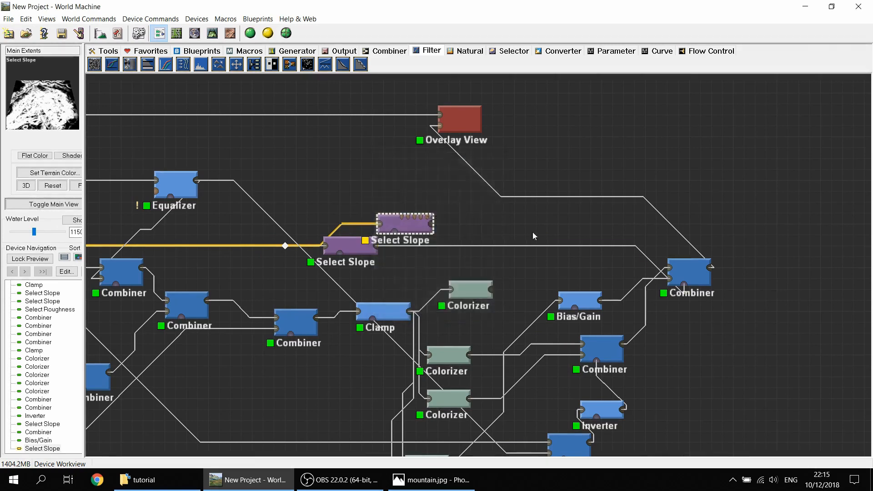
Step: Spread out the grass Combiner, its Inverter and the mask Combiner feeding it to free space beside the Colorizers
{"action": "middle_click_drag", "start_coordinate": [541, 215], "coordinate": [417, 152]}
{"action": "left_click", "coordinate": [362, 221]}
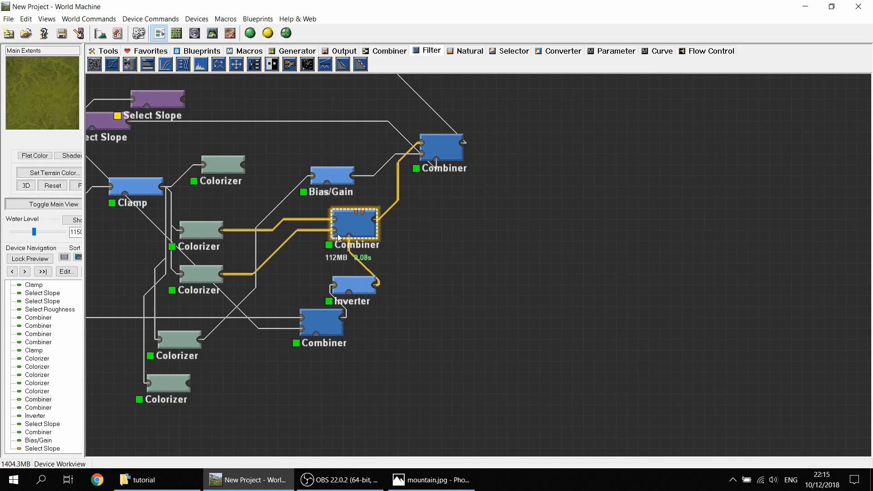
{"action": "left_click_drag", "start_coordinate": [361, 223], "coordinate": [416, 223]}
{"action": "left_click_drag", "start_coordinate": [358, 297], "coordinate": [379, 305]}
{"action": "left_click_drag", "start_coordinate": [337, 331], "coordinate": [359, 385]}
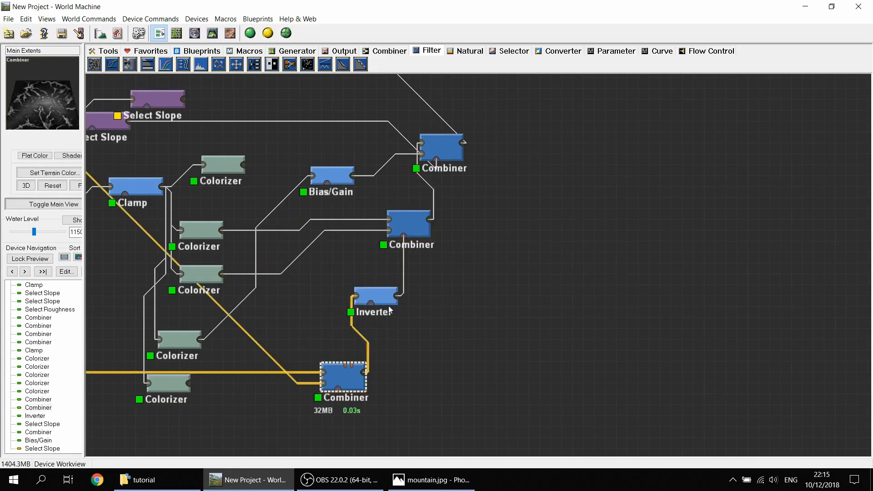
{"action": "left_click_drag", "start_coordinate": [377, 298], "coordinate": [399, 330]}
{"action": "left_click_drag", "start_coordinate": [406, 230], "coordinate": [437, 230]}
Step: Compare the two grass Colorizers and insert a Combiner between the lower one and the grass Combiner's second input
{"action": "left_click", "coordinate": [216, 232]}
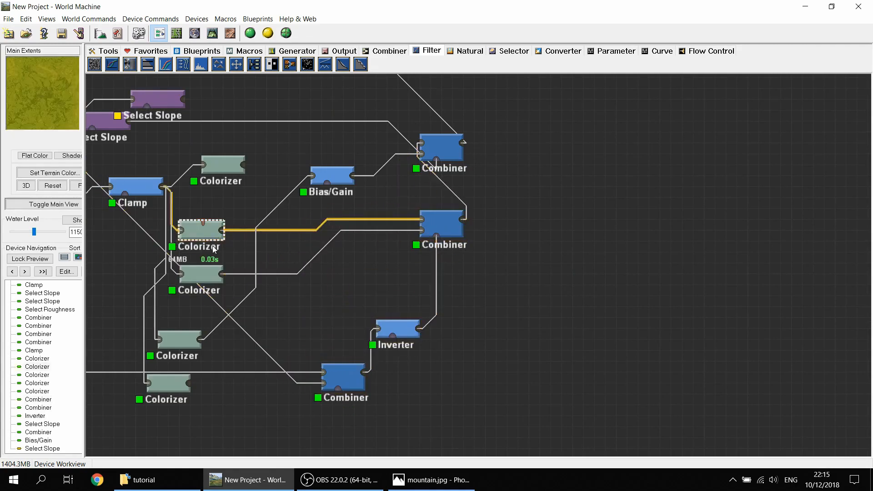
{"action": "left_click", "coordinate": [211, 274]}
{"action": "middle_click_drag", "start_coordinate": [418, 121], "coordinate": [370, 108]}
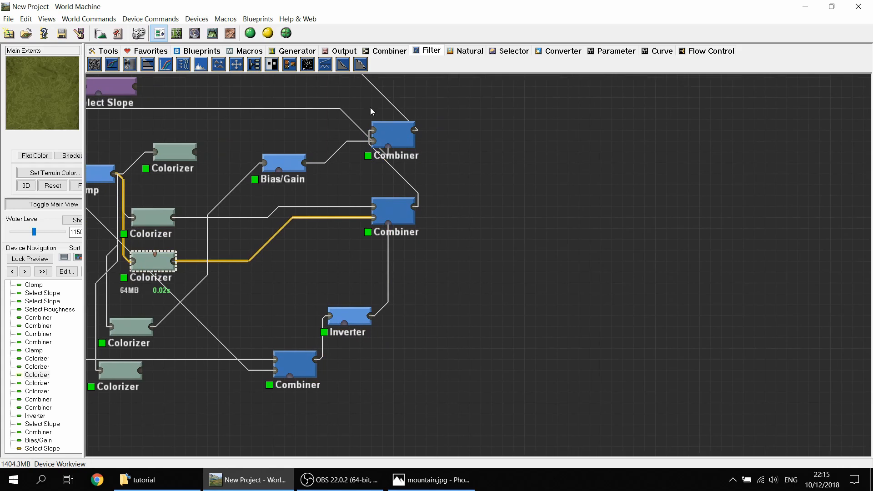
{"action": "left_click", "coordinate": [366, 49]}
{"action": "left_click", "coordinate": [258, 251]}
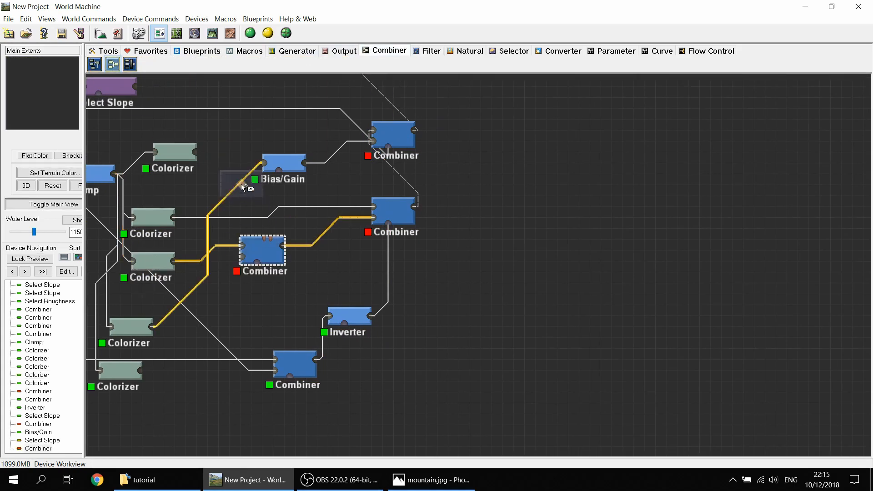
{"action": "right_click", "coordinate": [240, 183]}
{"action": "right_click", "coordinate": [232, 132]}
Step: Connect the duplicated Select Slope as the new Combiner's mask, and the unused brown Colorizer to its second input
{"action": "left_click_drag", "start_coordinate": [181, 114], "coordinate": [304, 174]}
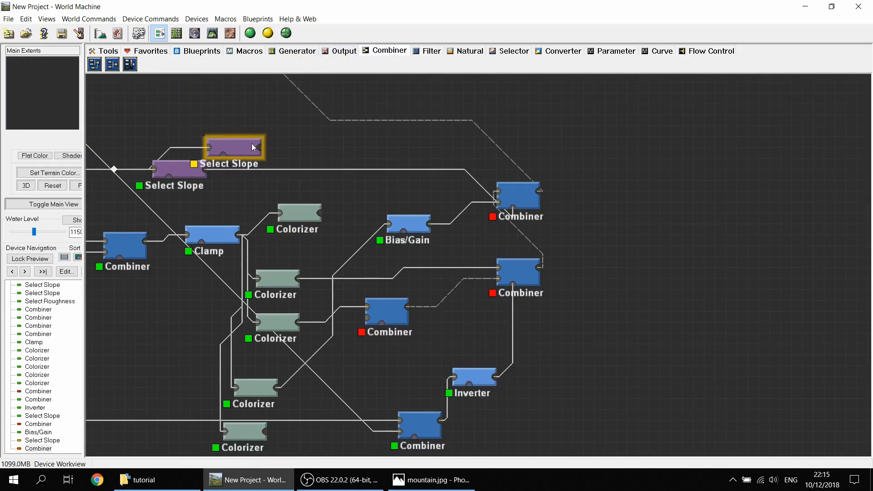
{"action": "left_click_drag", "start_coordinate": [247, 146], "coordinate": [224, 137]}
{"action": "left_click_drag", "start_coordinate": [334, 198], "coordinate": [408, 251]}
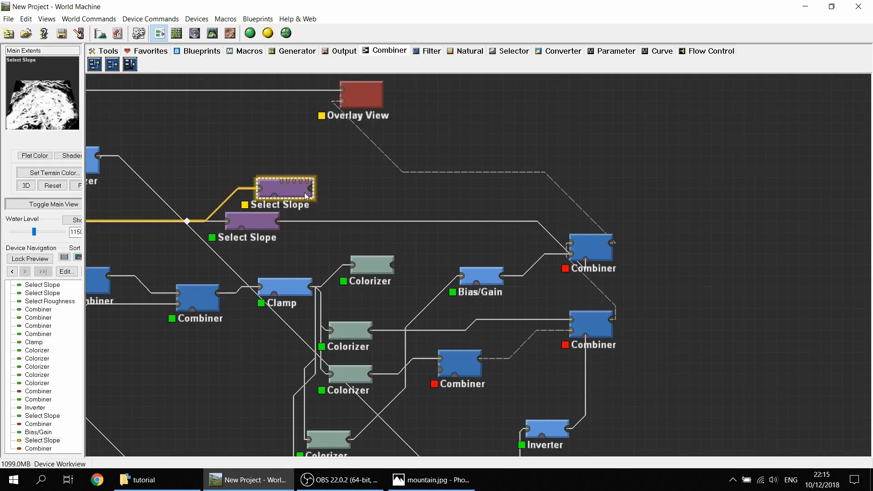
{"action": "left_click_drag", "start_coordinate": [305, 195], "coordinate": [454, 377]}
{"action": "left_click_drag", "start_coordinate": [428, 306], "coordinate": [391, 287]}
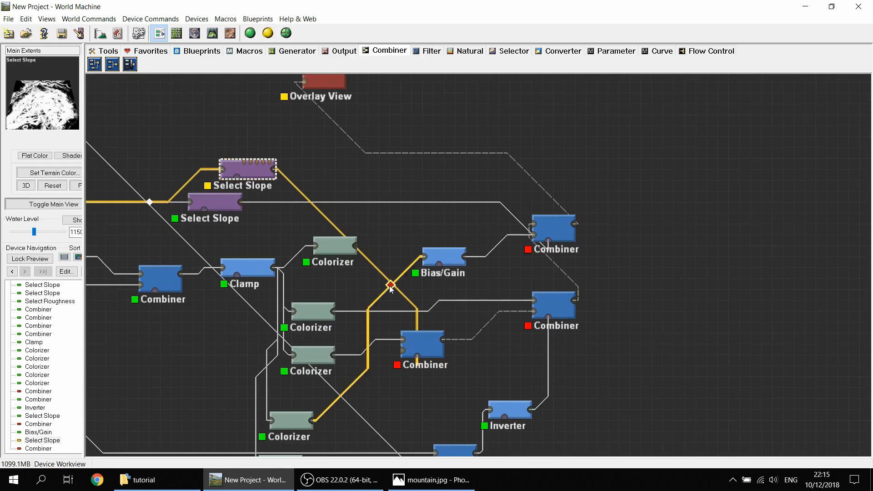
{"action": "left_click", "coordinate": [340, 247]}
Step: Set the new Combiner's strength to 1.00000 with the Average method
{"action": "double_click", "coordinate": [416, 343]}
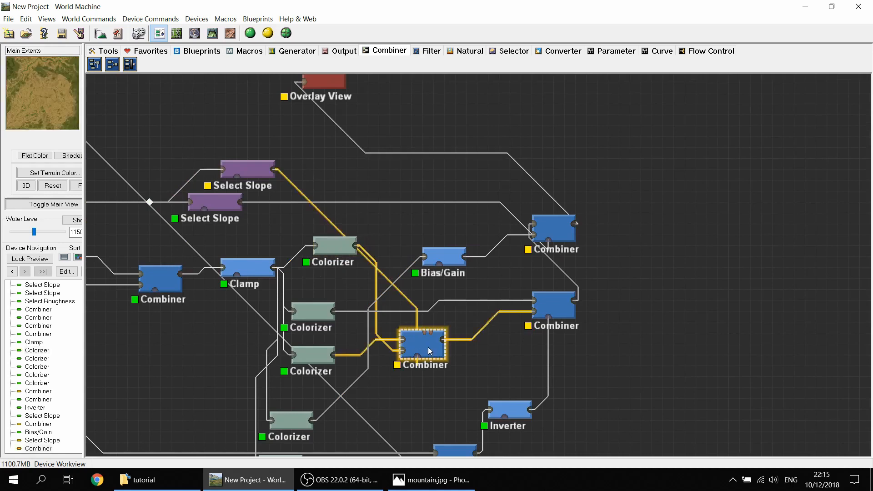
{"action": "left_click_drag", "start_coordinate": [419, 248], "coordinate": [494, 259]}
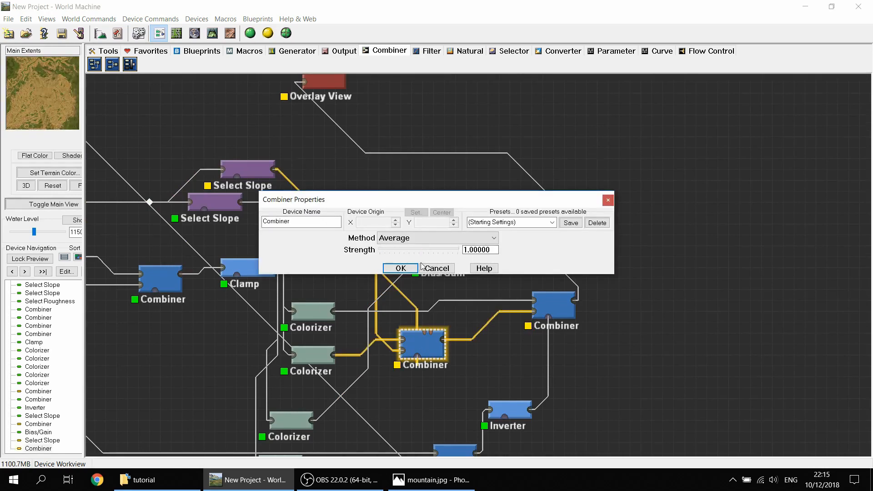
{"action": "left_click", "coordinate": [394, 269]}
Step: Set the duplicated Select Slope's minimum to 0.85 (55deg) and increase its falloff for a softer mask
{"action": "double_click", "coordinate": [247, 173]}
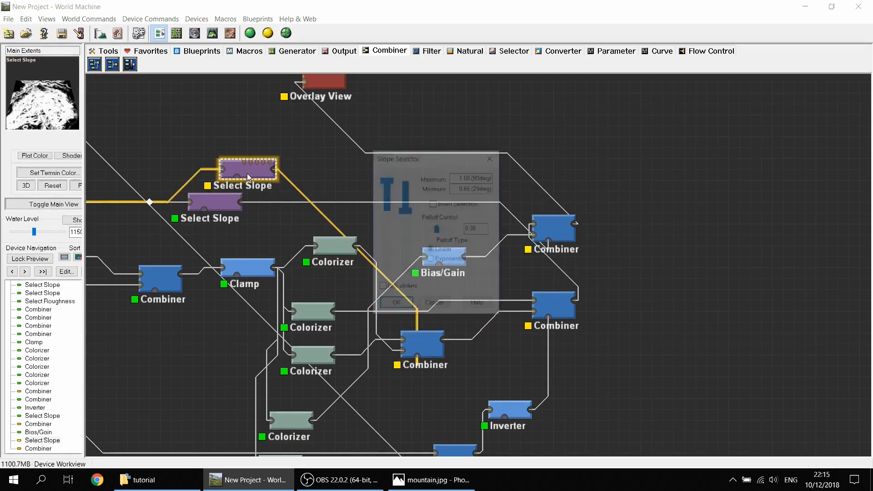
{"action": "left_click_drag", "start_coordinate": [404, 183], "coordinate": [405, 191]}
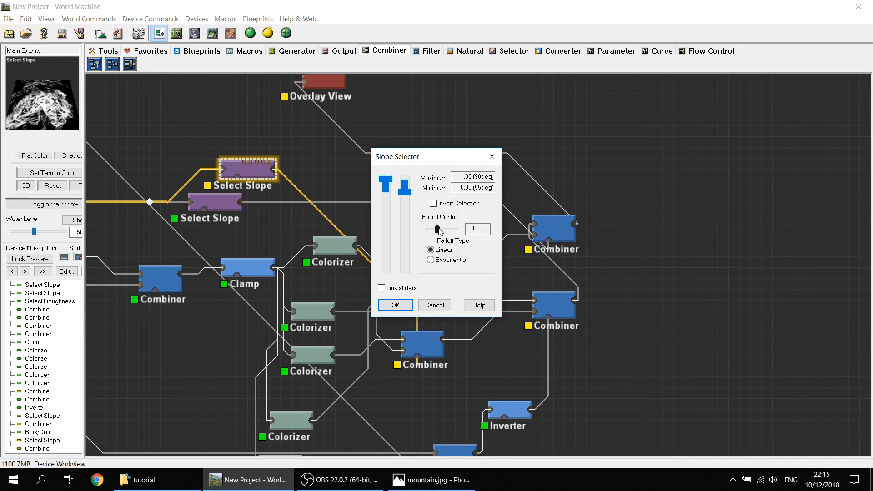
{"action": "left_click", "coordinate": [395, 304]}
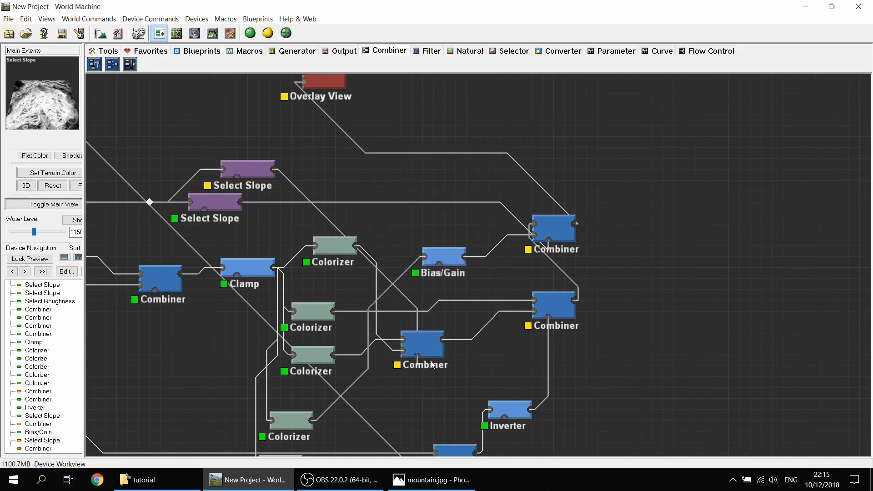
Step: Set the strength of the slope-masked grass and brown Combiner to 0.28125
{"action": "double_click", "coordinate": [432, 365]}
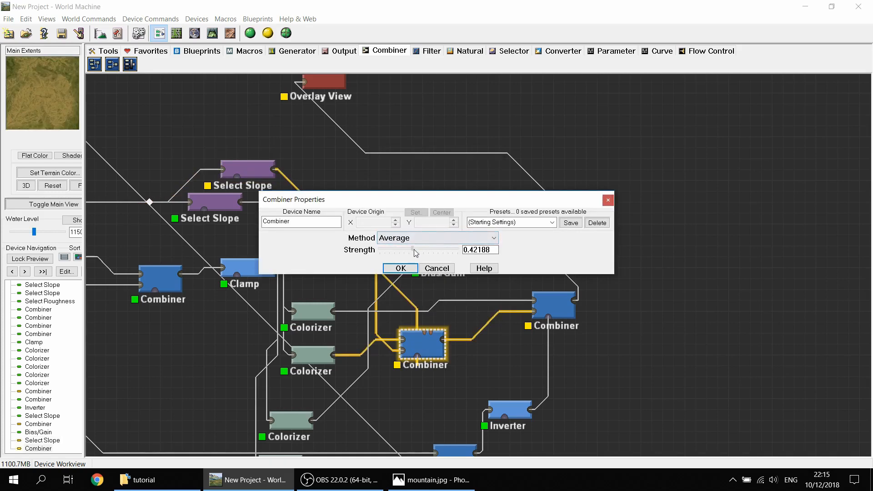
{"action": "left_click_drag", "start_coordinate": [416, 253], "coordinate": [400, 258]}
{"action": "left_click", "coordinate": [400, 268]}
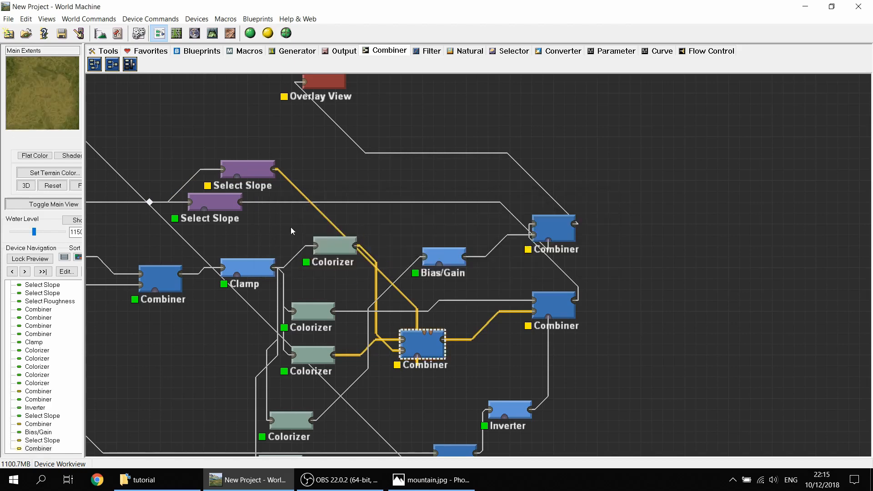
Step: Preview the Overlay View in 3D, zoom in on the brown-tinted grass slopes, and return to the device graph
{"action": "middle_click_drag", "start_coordinate": [343, 117], "coordinate": [304, 189]}
{"action": "left_click", "coordinate": [298, 158]}
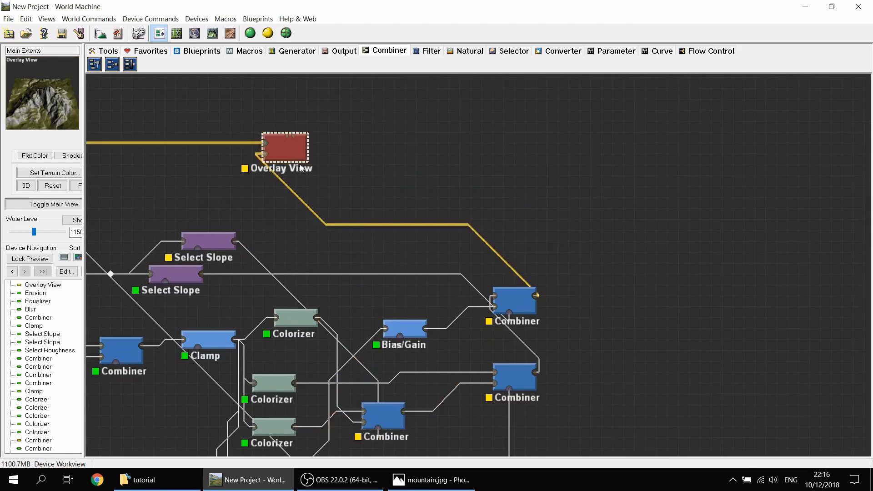
{"action": "left_click", "coordinate": [212, 34]}
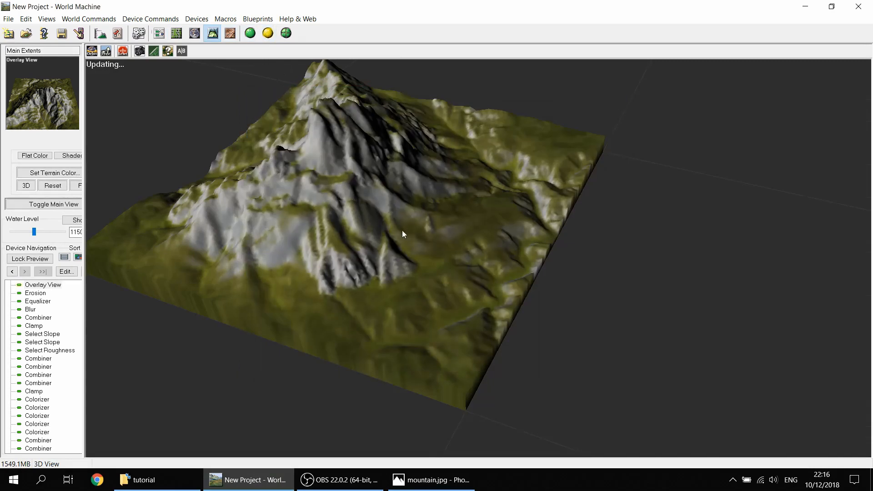
{"action": "scroll", "coordinate": [402, 230], "scroll_direction": "up", "scroll_amount": 5}
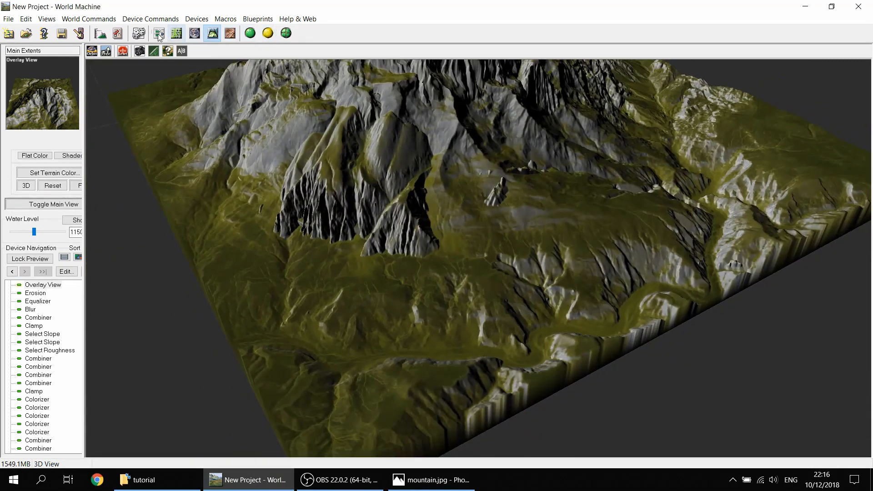
{"action": "left_click", "coordinate": [159, 34]}
Step: Increase the strength of the slope-masked Combiner that blends the grass and brown Colorizers
{"action": "left_click", "coordinate": [318, 348]}
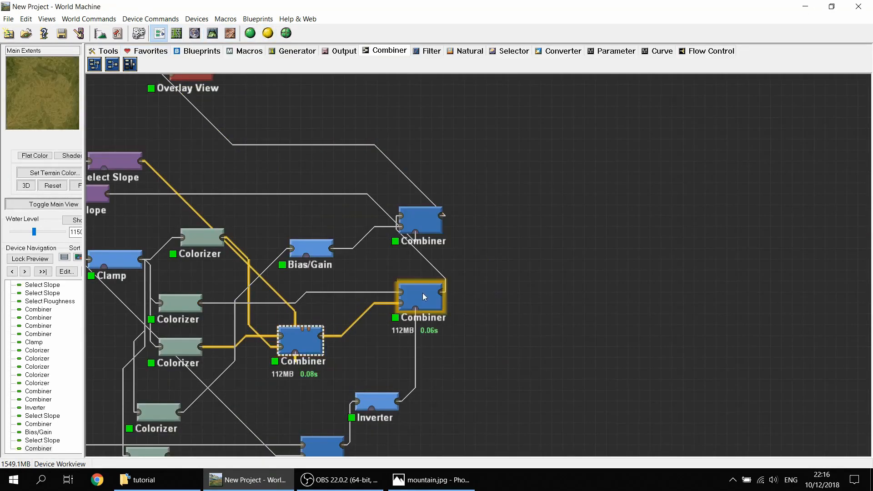
{"action": "double_click", "coordinate": [298, 341]}
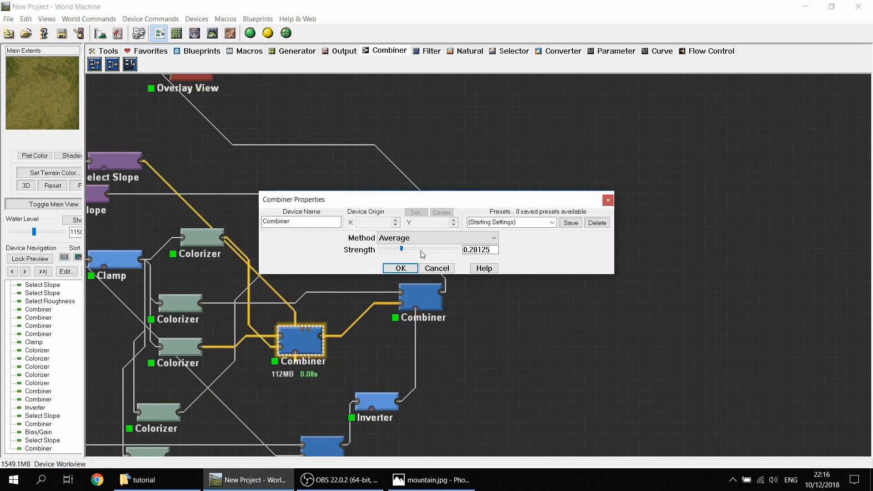
{"action": "left_click_drag", "start_coordinate": [402, 249], "coordinate": [435, 250]}
{"action": "left_click", "coordinate": [415, 269]}
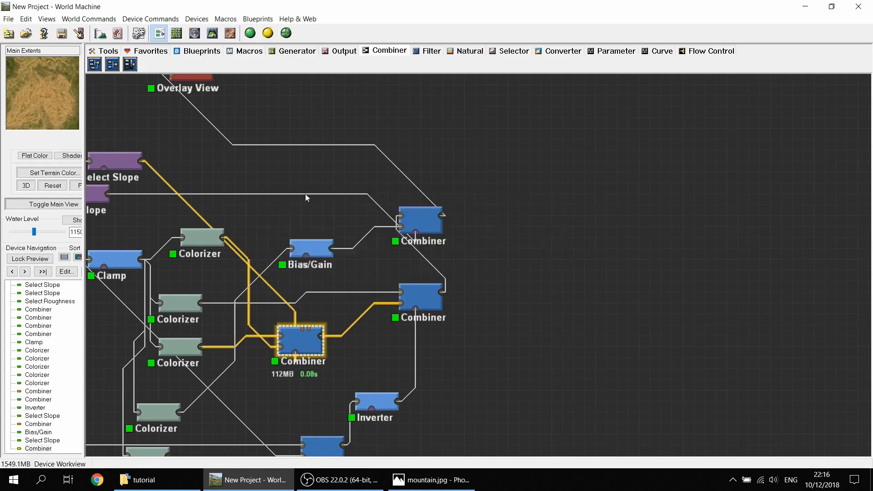
Step: Build the terrain for the Overlay View and examine the brown tint on the lower slopes in 3D from several angles
{"action": "left_click", "coordinate": [250, 135]}
{"action": "left_click", "coordinate": [212, 32]}
{"action": "left_click", "coordinate": [267, 33]}
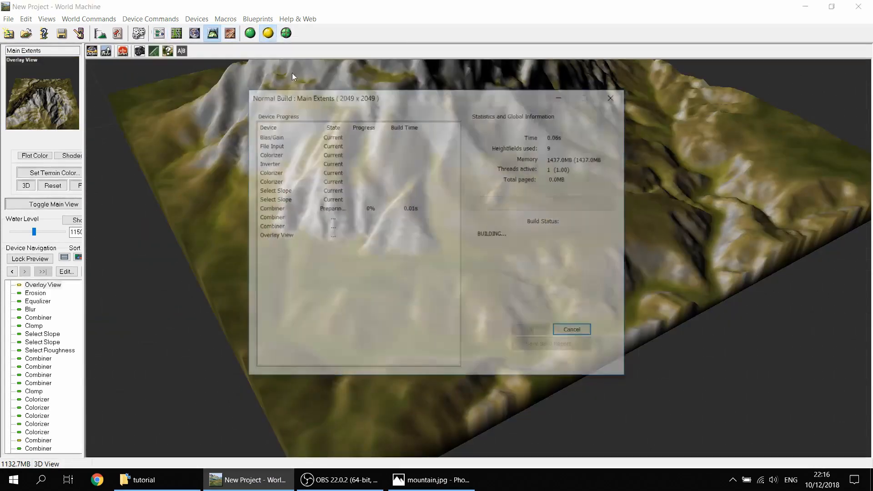
{"action": "left_click_drag", "start_coordinate": [393, 222], "coordinate": [375, 287]}
{"action": "scroll", "coordinate": [401, 243], "scroll_direction": "up", "scroll_amount": 3}
{"action": "scroll", "coordinate": [401, 242], "scroll_direction": "down", "scroll_amount": 3}
{"action": "scroll", "coordinate": [375, 287], "scroll_direction": "up", "scroll_amount": 3}
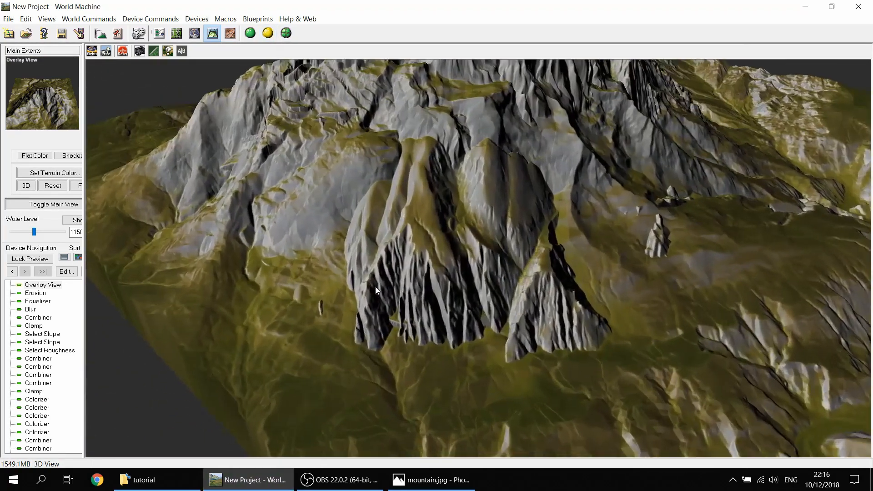
{"action": "scroll", "coordinate": [375, 286], "scroll_direction": "up", "scroll_amount": 4}
{"action": "scroll", "coordinate": [294, 266], "scroll_direction": "down", "scroll_amount": 5}
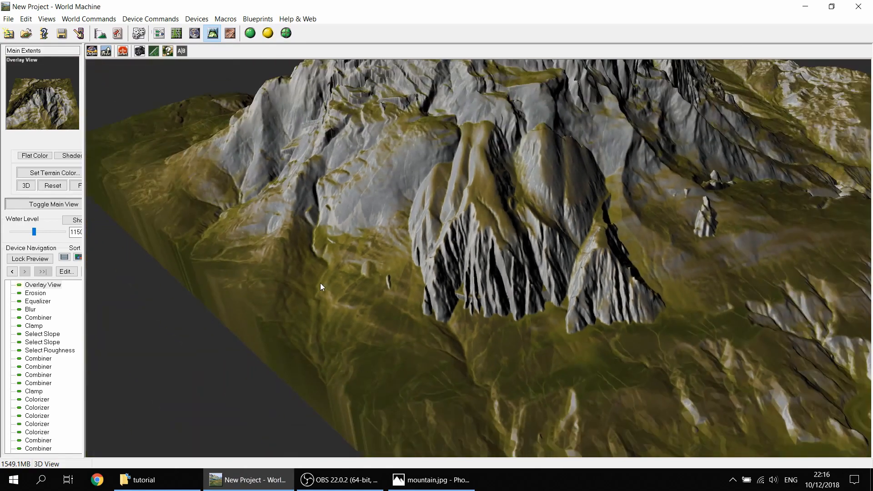
{"action": "left_click_drag", "start_coordinate": [443, 303], "coordinate": [463, 277]}
{"action": "scroll", "coordinate": [519, 287], "scroll_direction": "up", "scroll_amount": 5}
{"action": "scroll", "coordinate": [517, 282], "scroll_direction": "down", "scroll_amount": 5}
{"action": "left_click_drag", "start_coordinate": [377, 165], "coordinate": [190, 142]}
{"action": "left_click", "coordinate": [159, 35]}
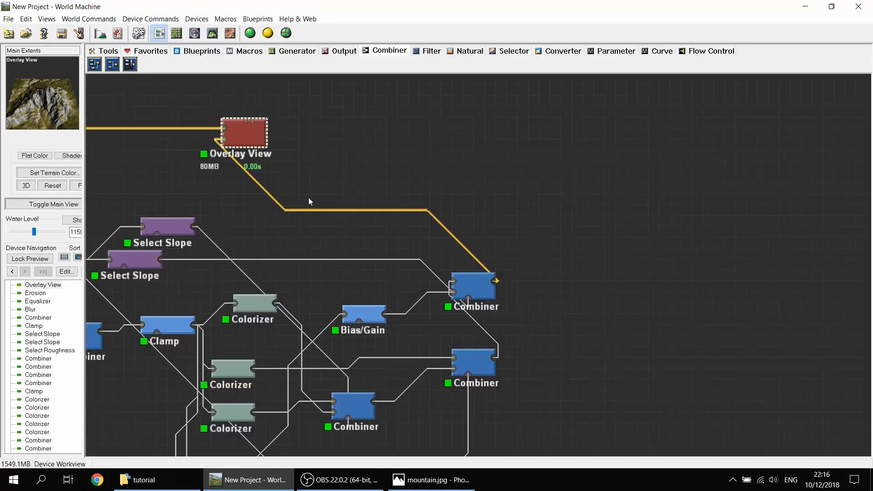
Step: Add a Select Height device above the Select Slope devices and connect it to the terrain junction that feeds them
{"action": "left_click_drag", "start_coordinate": [393, 134], "coordinate": [469, 101]}
{"action": "middle_click_drag", "start_coordinate": [469, 101], "coordinate": [462, 96]}
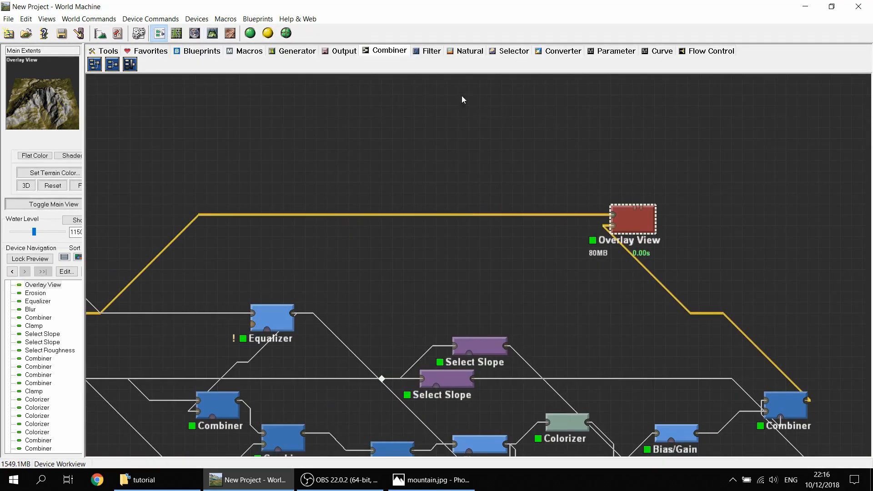
{"action": "left_click", "coordinate": [486, 56]}
{"action": "left_click", "coordinate": [426, 250]}
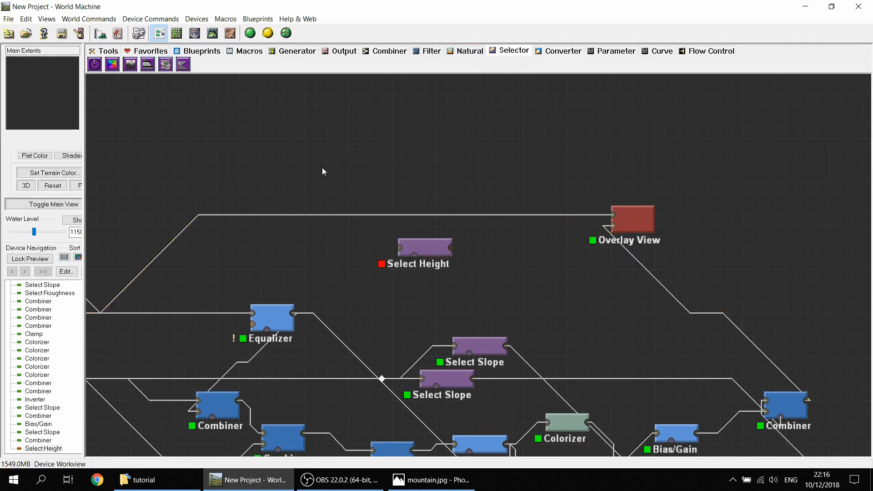
{"action": "middle_click_drag", "start_coordinate": [322, 169], "coordinate": [424, 245]}
{"action": "scroll", "coordinate": [424, 246], "scroll_direction": "down", "scroll_amount": 1}
{"action": "left_click_drag", "start_coordinate": [573, 253], "coordinate": [565, 256]}
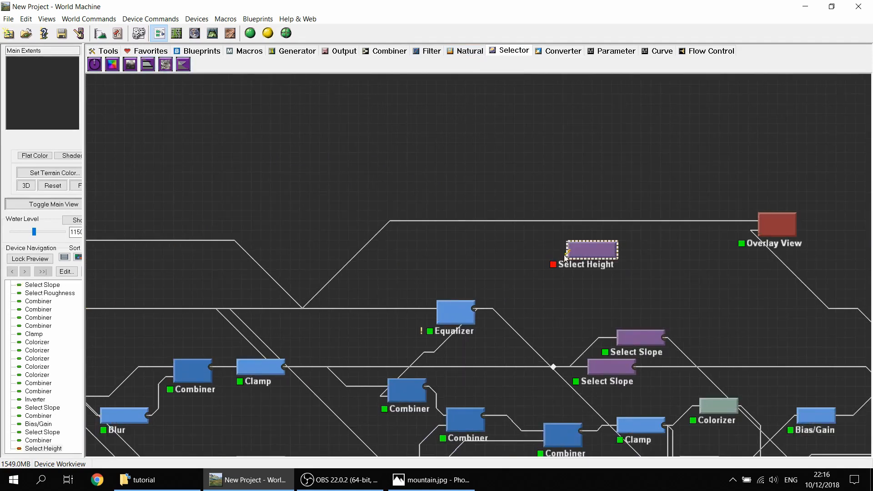
{"action": "left_click_drag", "start_coordinate": [559, 340], "coordinate": [553, 367]}
{"action": "middle_click_drag", "start_coordinate": [603, 268], "coordinate": [481, 267]}
Step: Set the Select Height range from a minimum of 1175.78 m to a maximum of 2625 m with a 143.555 m linear falloff
{"action": "double_click", "coordinate": [468, 252]}
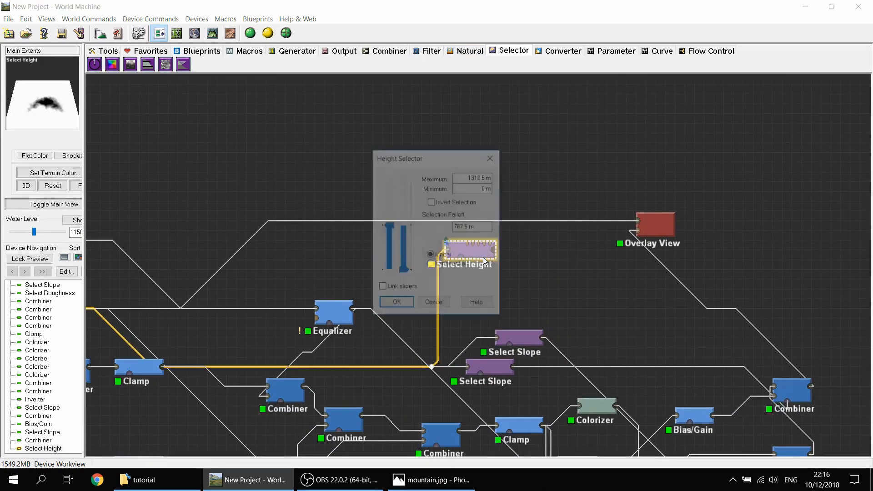
{"action": "left_click_drag", "start_coordinate": [403, 270], "coordinate": [393, 201]}
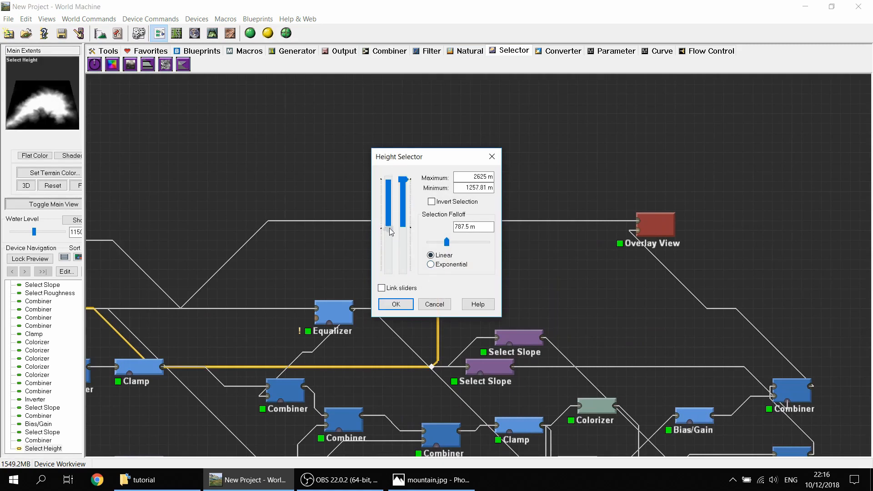
{"action": "mouse_move", "coordinate": [390, 232]}
{"action": "left_mouse_down"}
{"action": "mouse_move", "coordinate": [389, 245]}
{"action": "mouse_move", "coordinate": [389, 232]}
{"action": "left_mouse_up"}
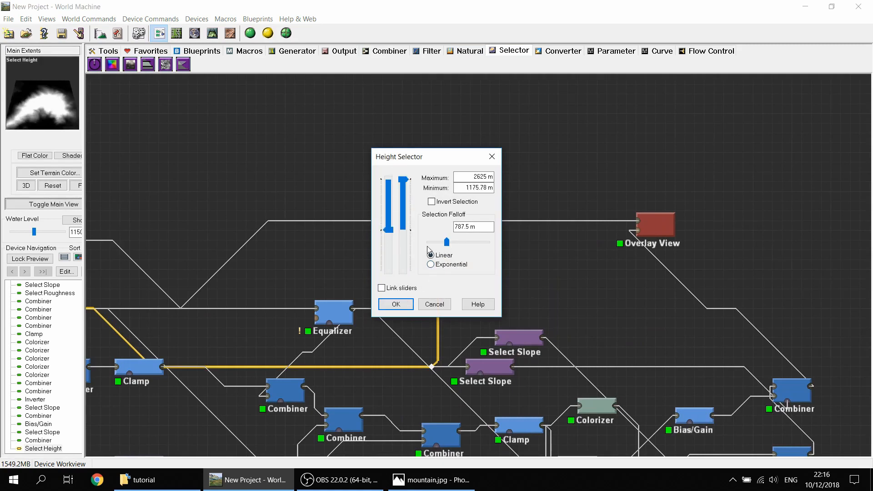
{"action": "left_click_drag", "start_coordinate": [447, 242], "coordinate": [432, 242]}
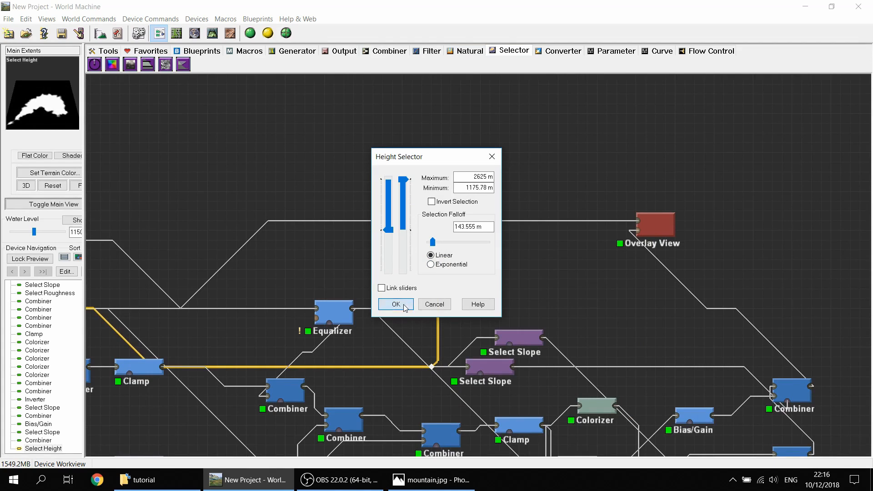
{"action": "left_click", "coordinate": [396, 304]}
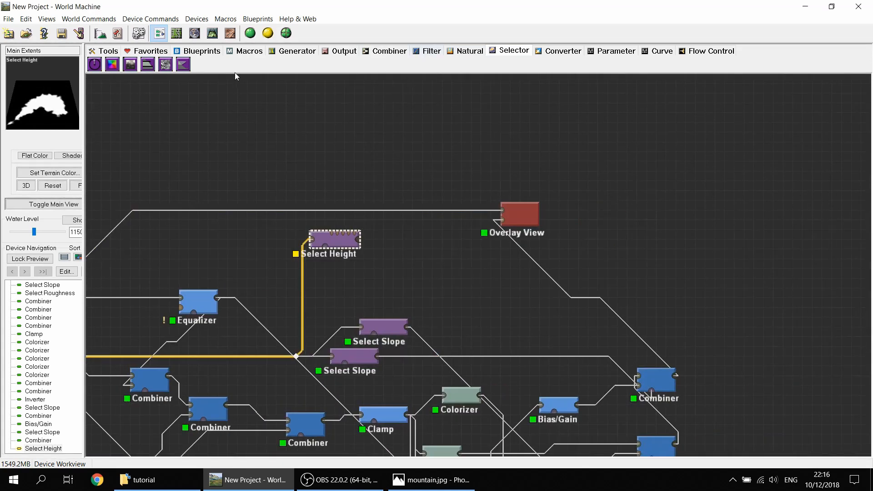
Step: Add another Select Slope device beside Select Height and feed it from the same terrain junction
{"action": "left_click", "coordinate": [184, 65]}
{"action": "left_click", "coordinate": [406, 330]}
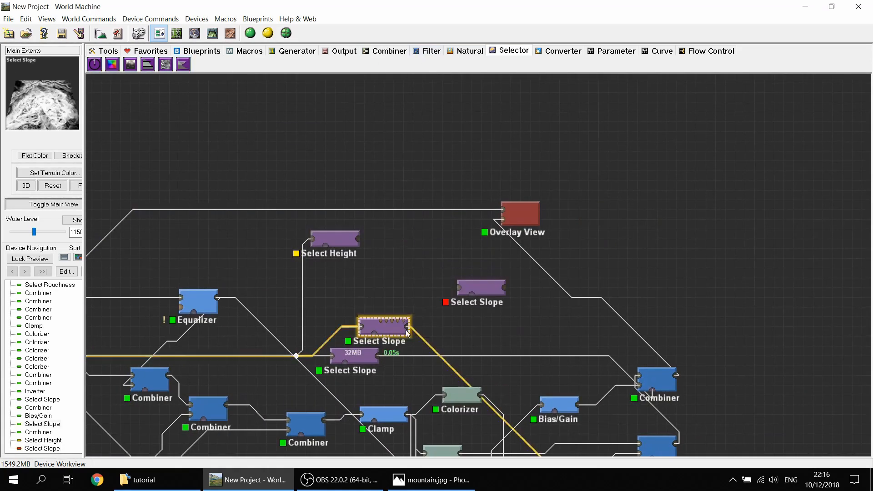
{"action": "left_click_drag", "start_coordinate": [459, 288], "coordinate": [296, 356]}
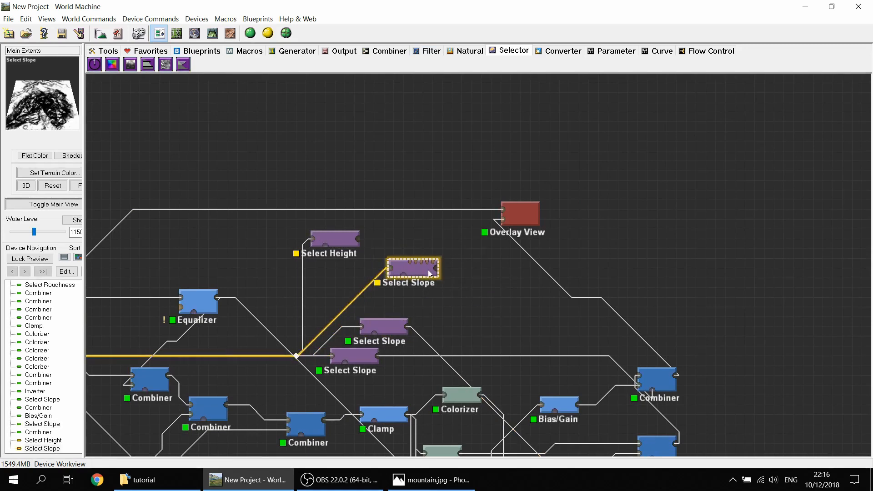
Step: Set the new Select Slope to a range of 0.00 (00deg) to 0.81 (47deg) with a falloff of 0.07
{"action": "double_click", "coordinate": [428, 270]}
{"action": "left_click_drag", "start_coordinate": [409, 272], "coordinate": [386, 186]}
{"action": "left_click_drag", "start_coordinate": [437, 228], "coordinate": [431, 233]}
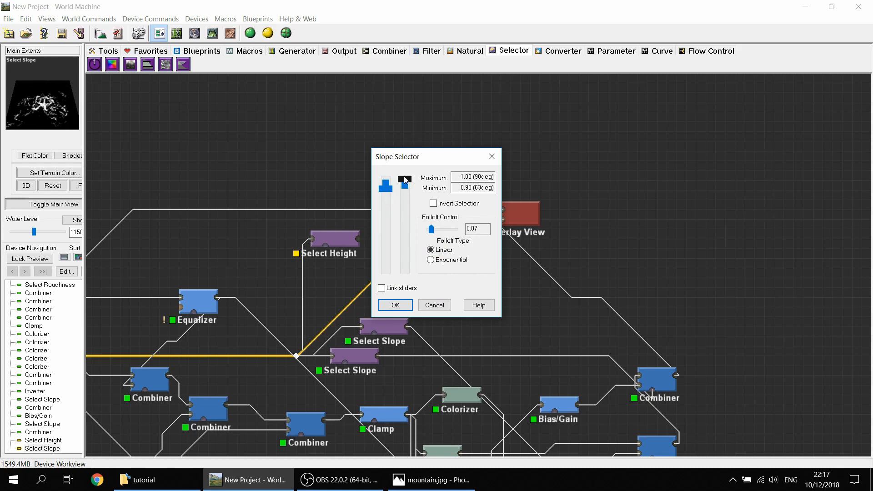
{"action": "left_click_drag", "start_coordinate": [404, 179], "coordinate": [382, 311]}
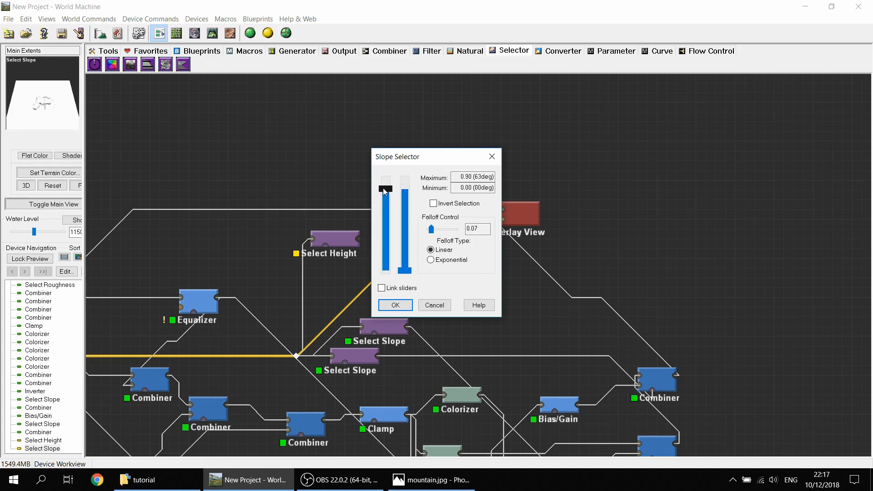
{"action": "mouse_move", "coordinate": [385, 191]}
{"action": "left_mouse_down"}
{"action": "mouse_move", "coordinate": [378, 212]}
{"action": "mouse_move", "coordinate": [388, 205]}
{"action": "left_mouse_up"}
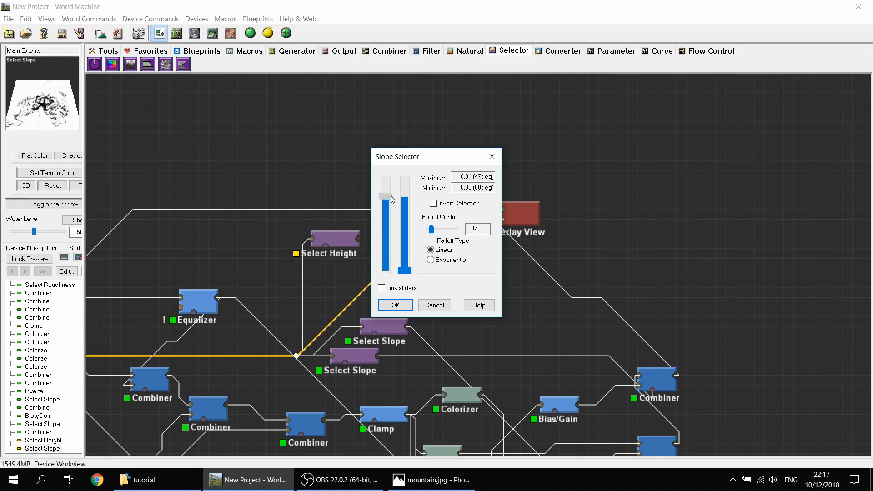
{"action": "left_click", "coordinate": [394, 306]}
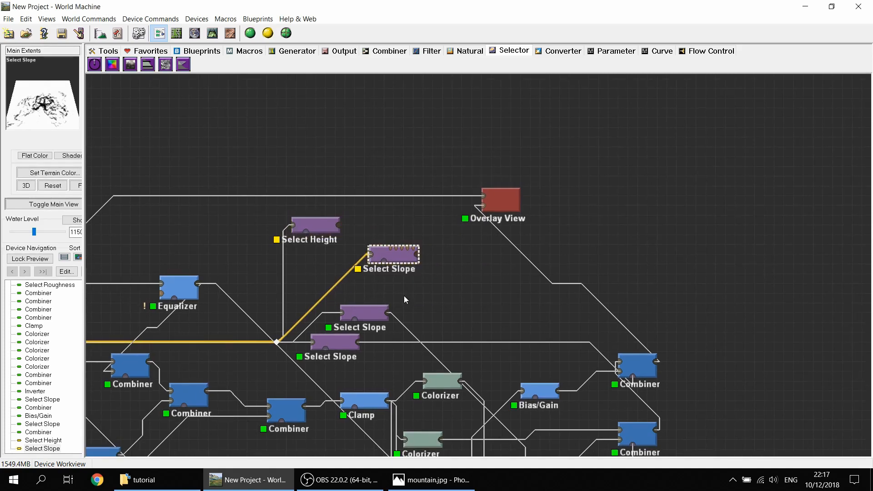
Step: Connect the Select Height output to the new Select Slope's mask input and inspect the combined mask in 3D
{"action": "left_click_drag", "start_coordinate": [341, 226], "coordinate": [382, 263]}
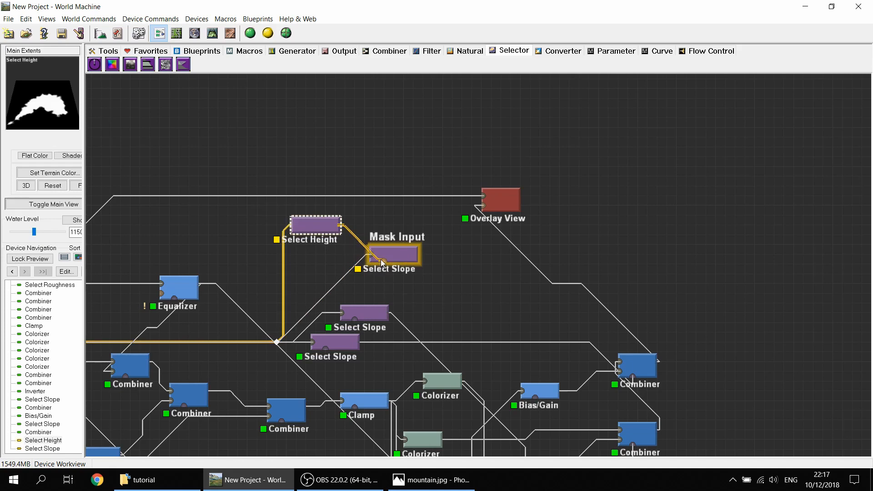
{"action": "left_click", "coordinate": [395, 264]}
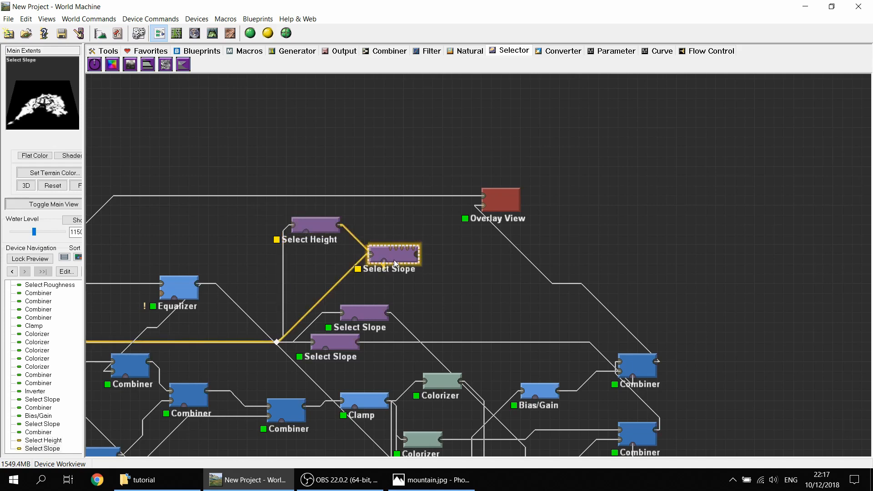
{"action": "left_click", "coordinate": [209, 31]}
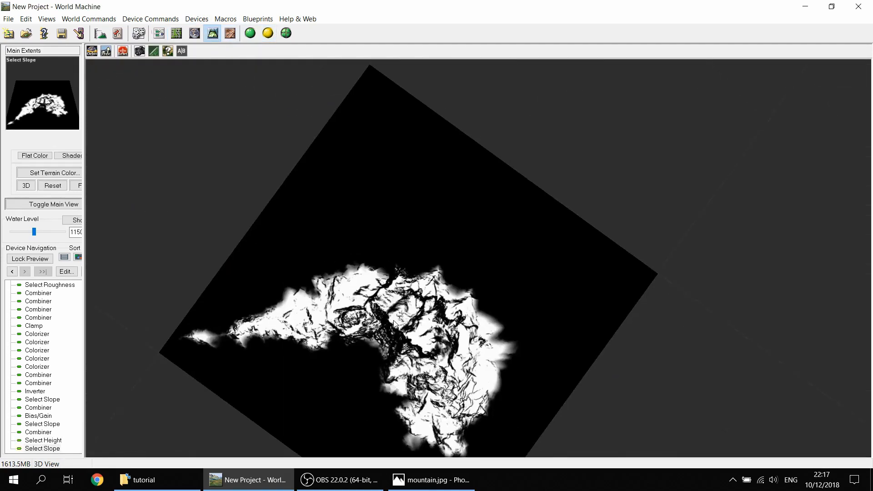
{"action": "left_click_drag", "start_coordinate": [394, 320], "coordinate": [413, 325]}
{"action": "scroll", "coordinate": [413, 325], "scroll_direction": "down", "scroll_amount": 5}
{"action": "right_click_drag", "start_coordinate": [413, 326], "coordinate": [457, 302]}
{"action": "scroll", "coordinate": [470, 312], "scroll_direction": "up", "scroll_amount": 8}
{"action": "left_click_drag", "start_coordinate": [470, 313], "coordinate": [551, 265]}
{"action": "scroll", "coordinate": [551, 265], "scroll_direction": "down", "scroll_amount": 5}
{"action": "left_click", "coordinate": [159, 34]}
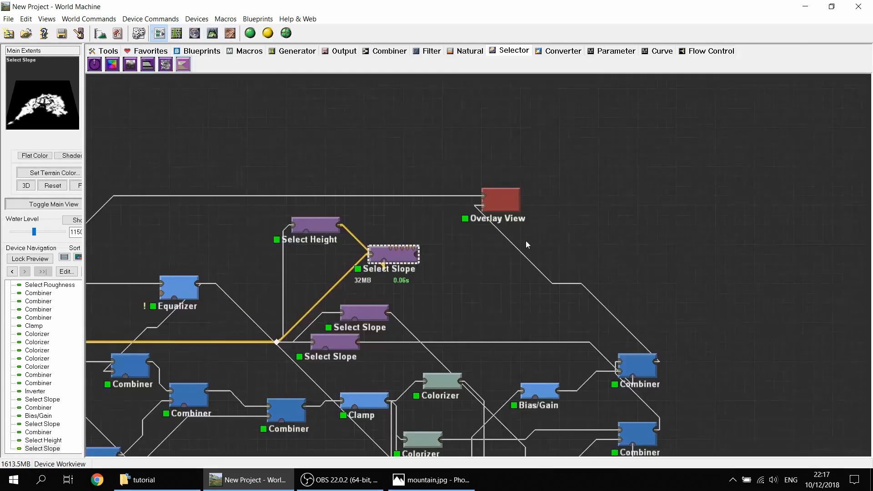
Step: Insert a Combiner between the final colour Combiner and the Overlay View, and connect the pale blue snow Colorizer to its second input
{"action": "right_click_drag", "start_coordinate": [526, 245], "coordinate": [433, 239]}
{"action": "left_click_drag", "start_coordinate": [413, 202], "coordinate": [412, 196]}
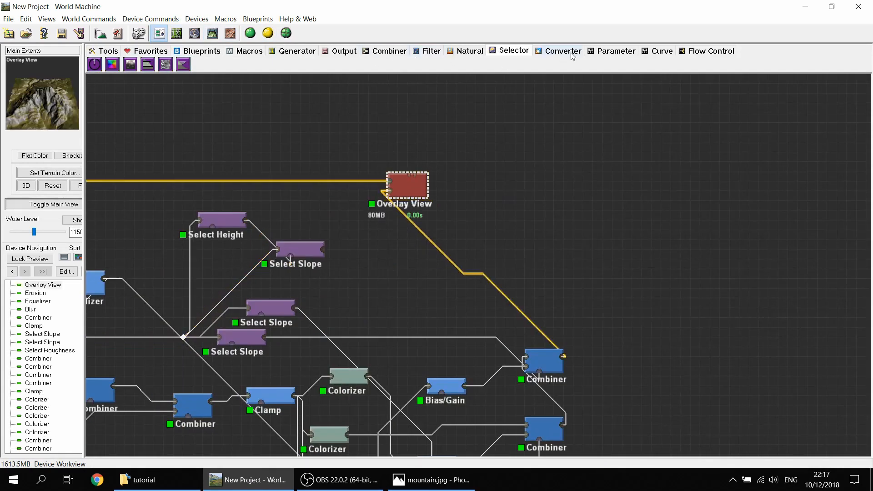
{"action": "left_click", "coordinate": [370, 54]}
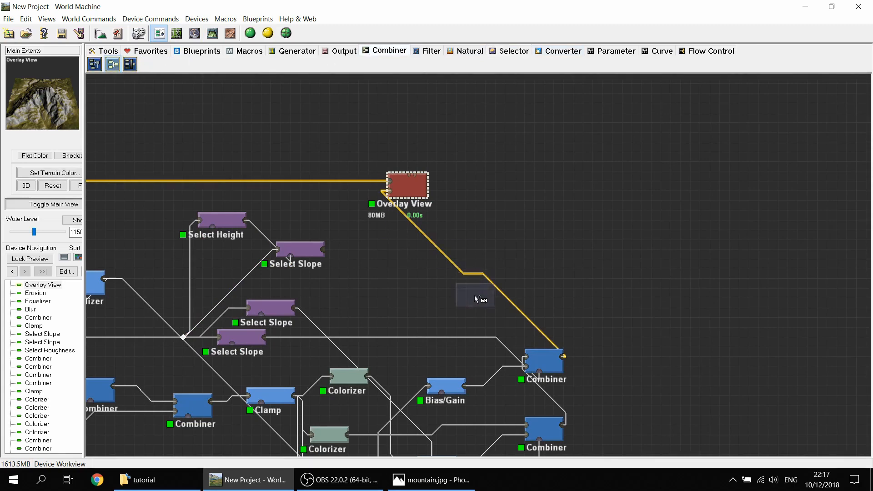
{"action": "left_click", "coordinate": [471, 272]}
{"action": "scroll", "coordinate": [557, 216], "scroll_direction": "down", "scroll_amount": 3}
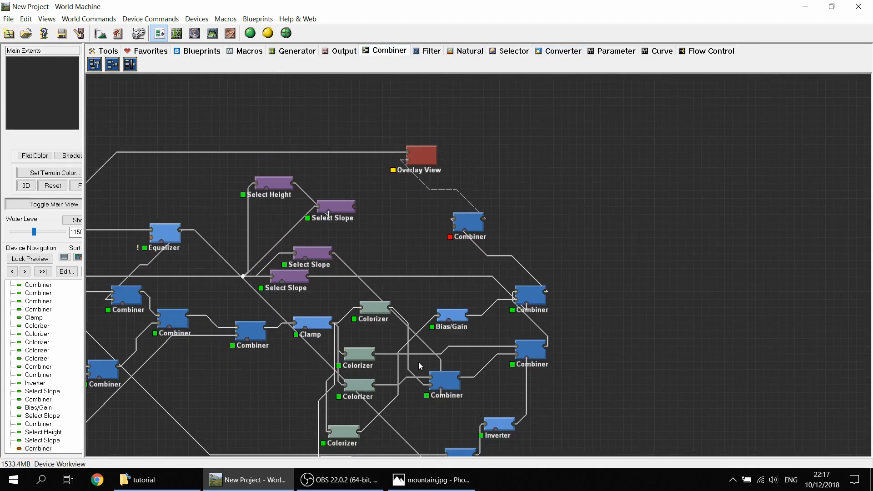
{"action": "right_click_drag", "start_coordinate": [365, 419], "coordinate": [365, 396]}
{"action": "left_click_drag", "start_coordinate": [346, 427], "coordinate": [454, 189]}
{"action": "scroll", "coordinate": [416, 203], "scroll_direction": "up", "scroll_amount": 2}
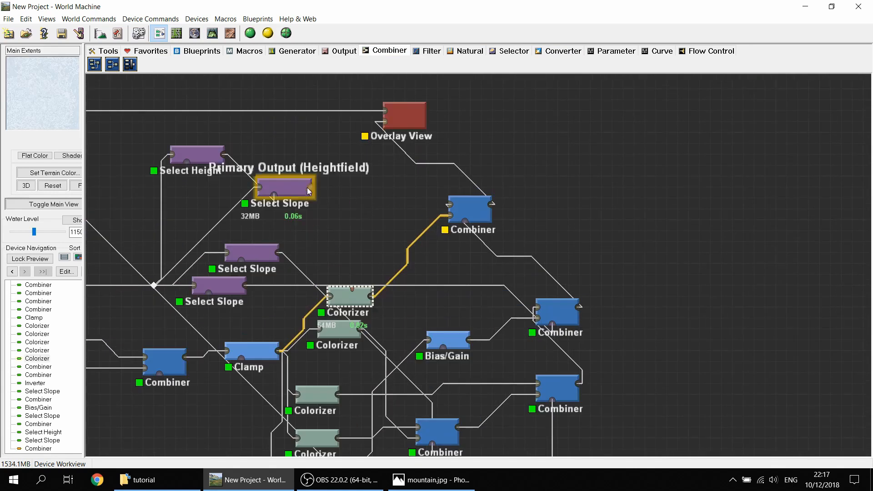
Step: Mask the new snow Combiner with the height-limited Select Slope and increase its strength using the Average method
{"action": "left_click", "coordinate": [454, 215]}
{"action": "double_click", "coordinate": [452, 215]}
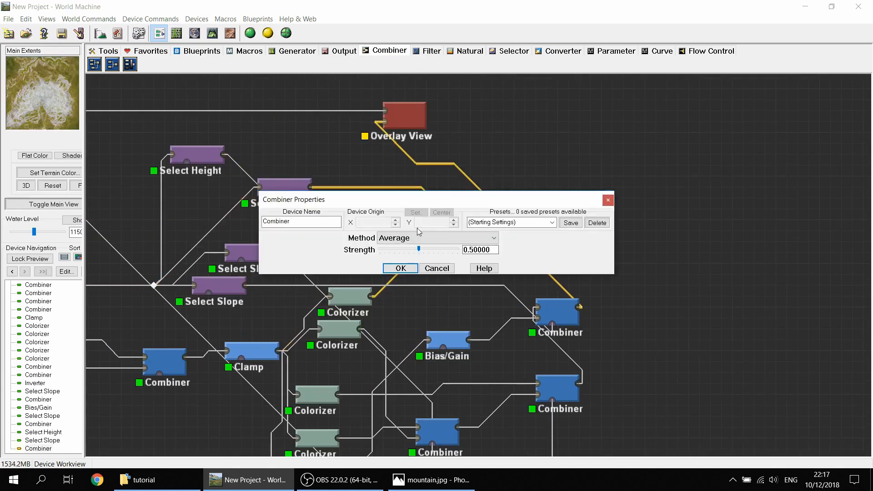
{"action": "left_click", "coordinate": [422, 268]}
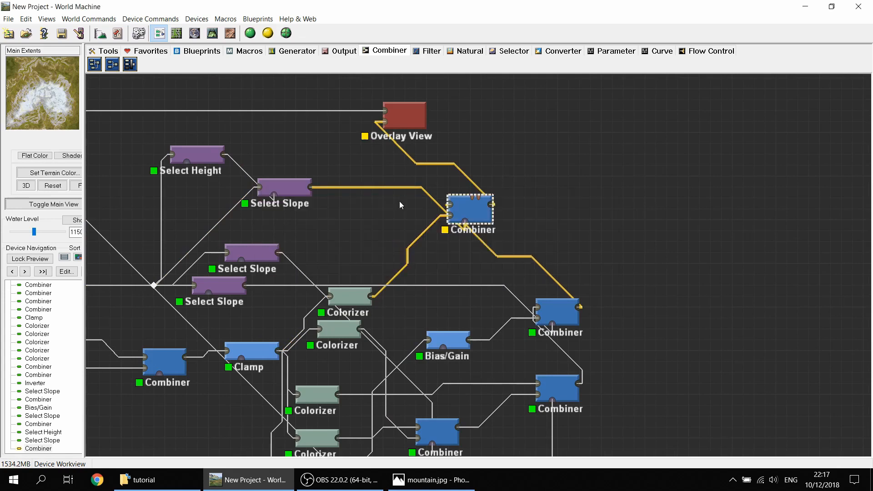
Step: Build the terrain for the Overlay View, check the snow coverage on the mountain in 3D, and return to the device graph
{"action": "left_click", "coordinate": [404, 116]}
{"action": "left_click", "coordinate": [214, 32]}
{"action": "left_click", "coordinate": [268, 33]}
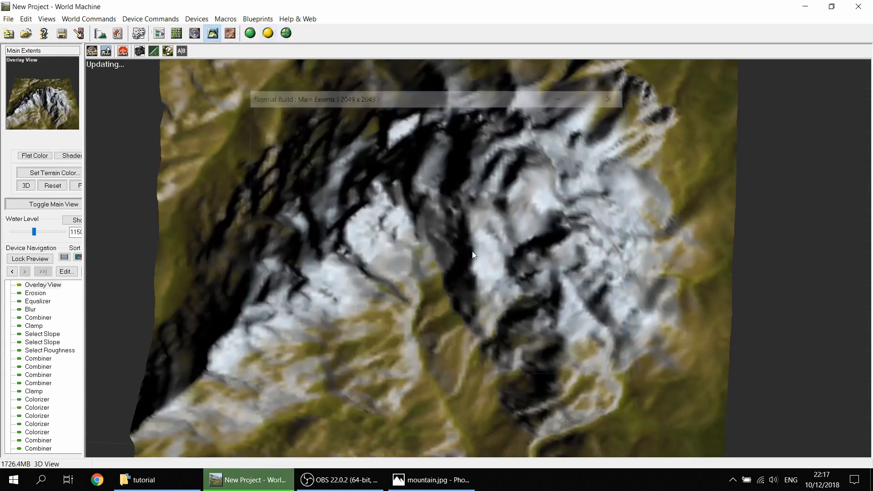
{"action": "left_click_drag", "start_coordinate": [520, 184], "coordinate": [464, 288]}
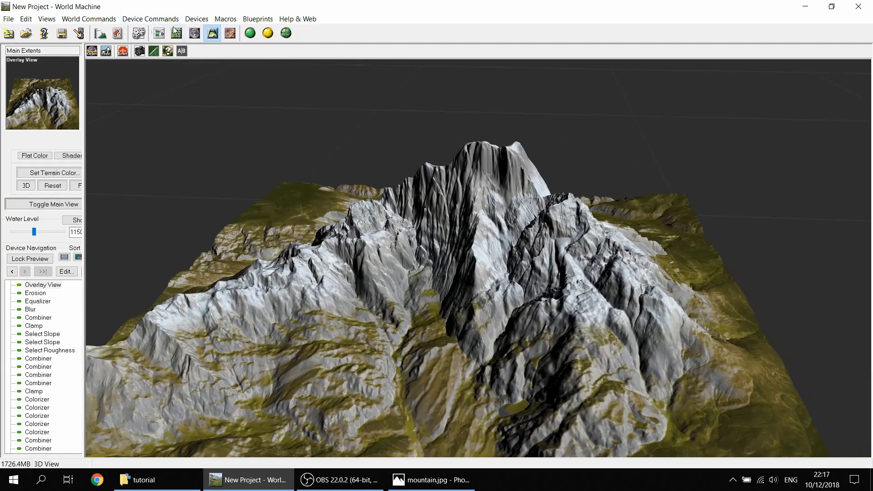
{"action": "left_click", "coordinate": [159, 33]}
Step: Try inserting a Bias/Gain filter between the pale blue Colorizer and the snow Combiner
{"action": "left_click_drag", "start_coordinate": [358, 305], "coordinate": [357, 261]}
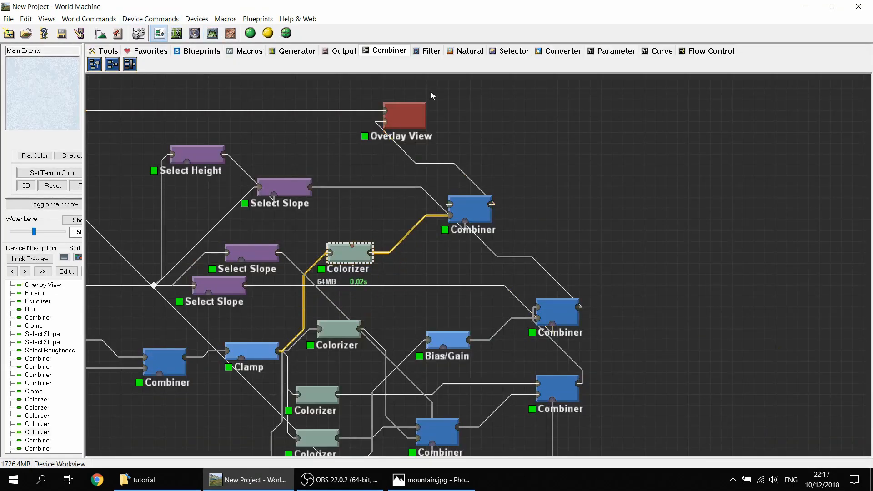
{"action": "left_click", "coordinate": [430, 51]}
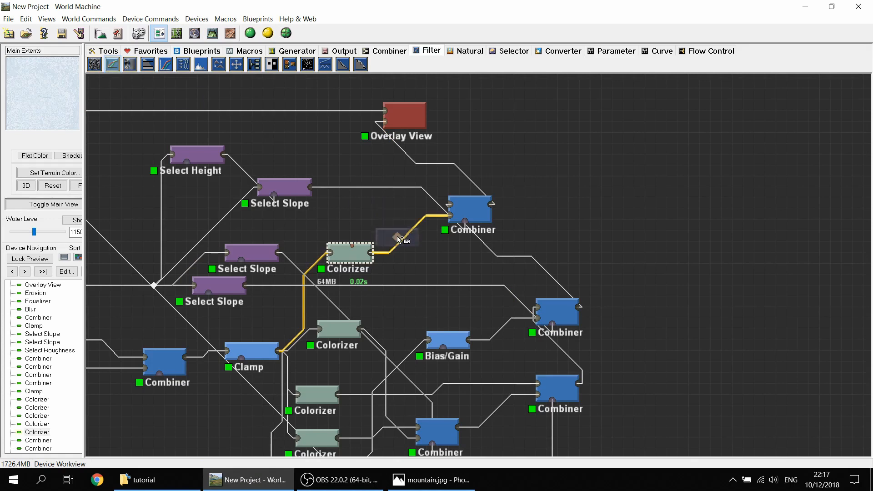
{"action": "left_click", "coordinate": [397, 235]}
{"action": "double_click", "coordinate": [419, 244]}
{"action": "left_click_drag", "start_coordinate": [420, 240], "coordinate": [446, 244]}
{"action": "left_click", "coordinate": [444, 268]}
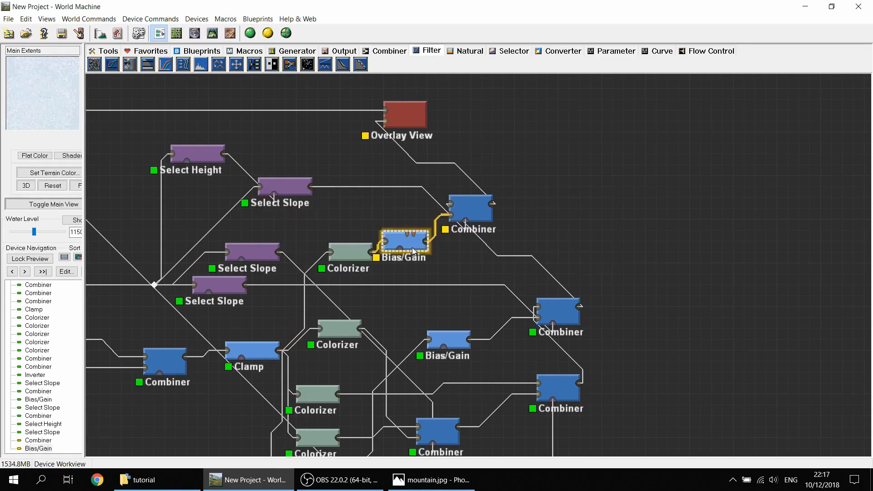
Step: Undo the Bias/Gain insertion and the edits before it, back through the addition of the pale blue Colorizer
{"action": "key", "text": "ctrl+z"}
{"action": "key", "text": "ctrl+z"}
{"action": "key", "text": "ctrl+z"}
{"action": "key", "text": "ctrl+z"}
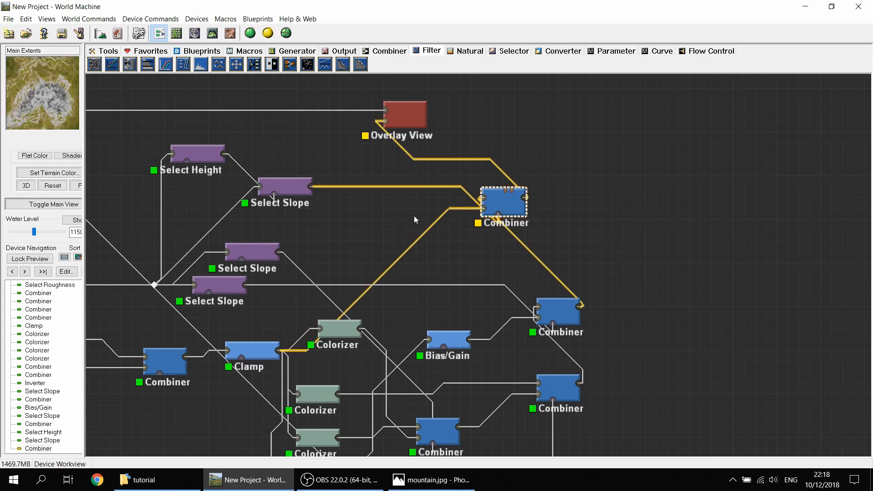
Step: Connect the height-limited Select Slope to the snow Combiner's second input and set the Combiner's method to Max
{"action": "mouse_move", "coordinate": [311, 187]}
{"action": "left_mouse_down"}
{"action": "mouse_move", "coordinate": [484, 208]}
{"action": "mouse_move", "coordinate": [571, 232]}
{"action": "mouse_move", "coordinate": [317, 190]}
{"action": "left_mouse_up"}
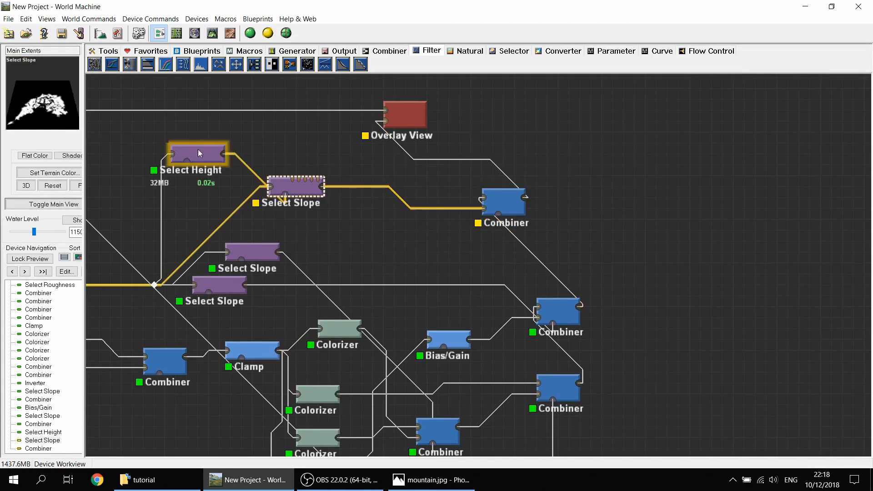
{"action": "double_click", "coordinate": [504, 204]}
{"action": "left_click", "coordinate": [436, 238]}
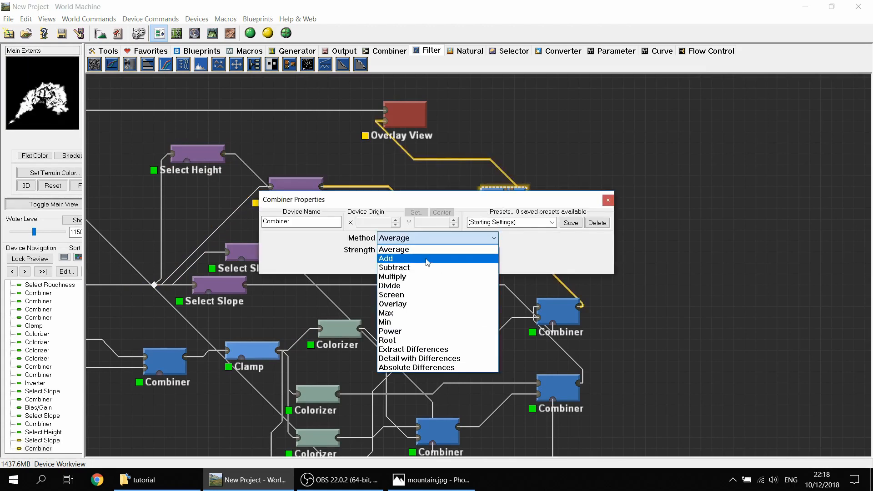
{"action": "left_click", "coordinate": [427, 313]}
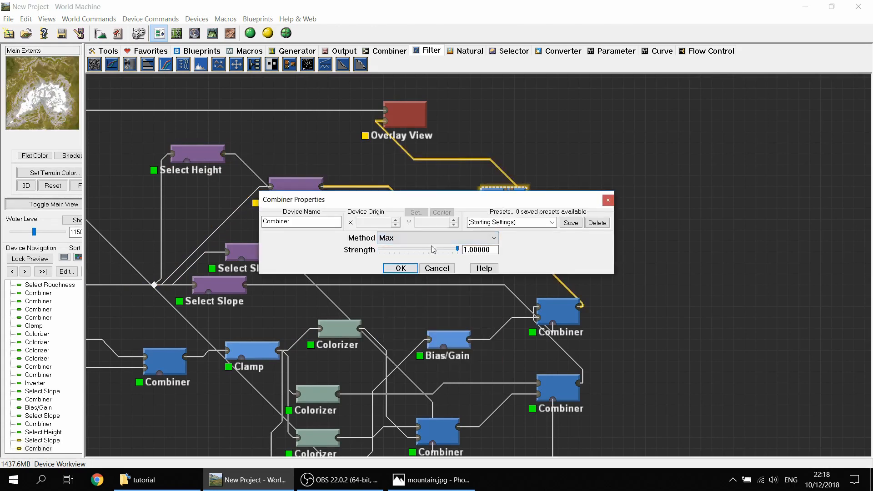
{"action": "left_click", "coordinate": [400, 268]}
Step: Inspect the Overlay View's snow coverage in 3D from several sides of the mountain, and return to the device graph
{"action": "left_click", "coordinate": [377, 108]}
{"action": "left_click", "coordinate": [212, 33]}
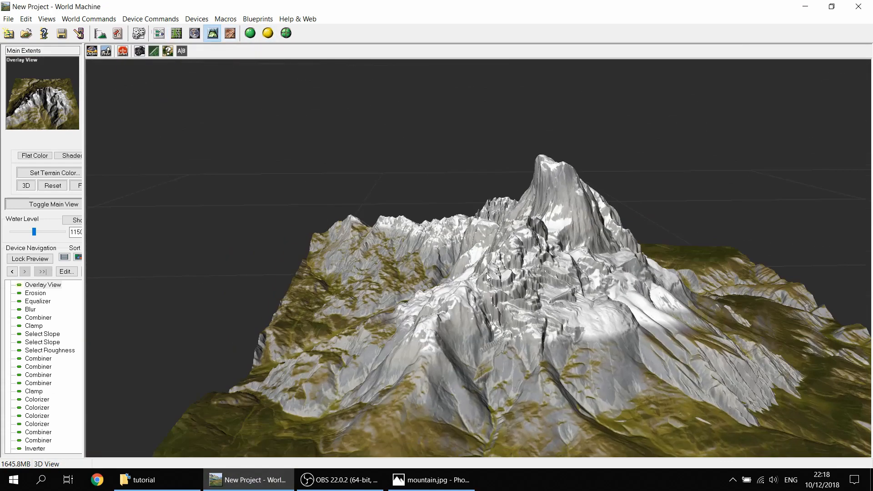
{"action": "left_click_drag", "start_coordinate": [520, 260], "coordinate": [387, 310]}
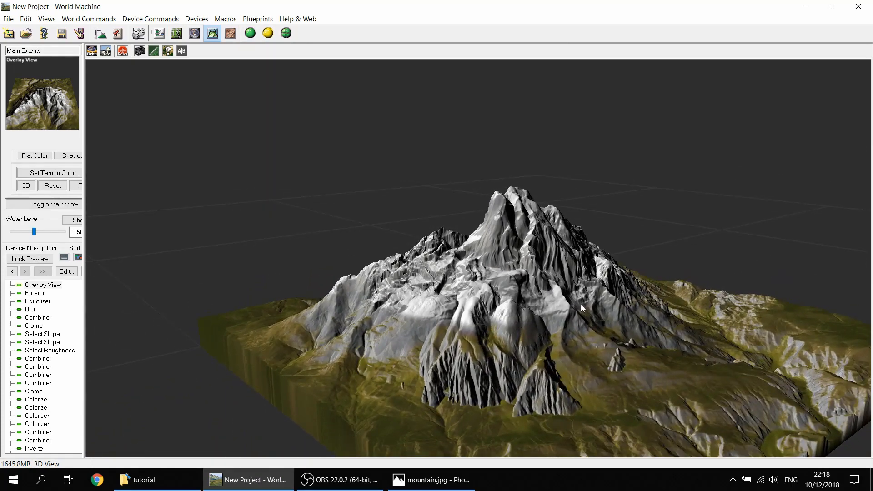
{"action": "left_click_drag", "start_coordinate": [580, 304], "coordinate": [392, 309]}
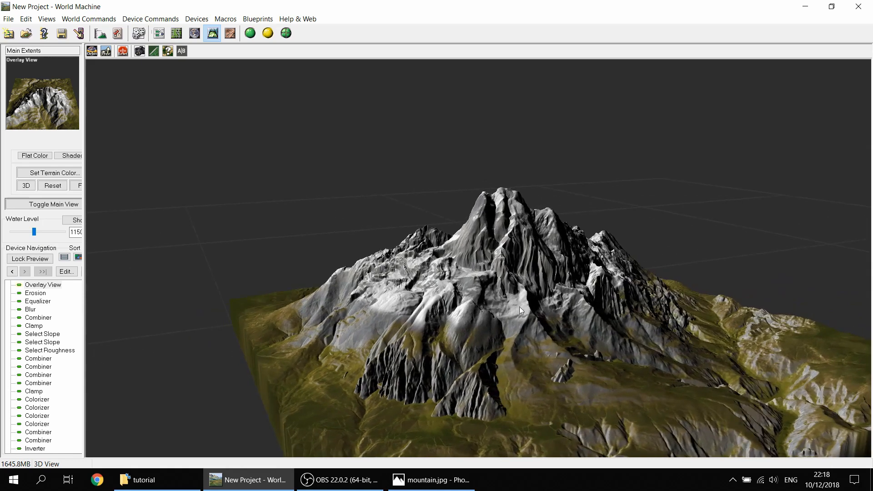
{"action": "left_click_drag", "start_coordinate": [519, 306], "coordinate": [645, 200]}
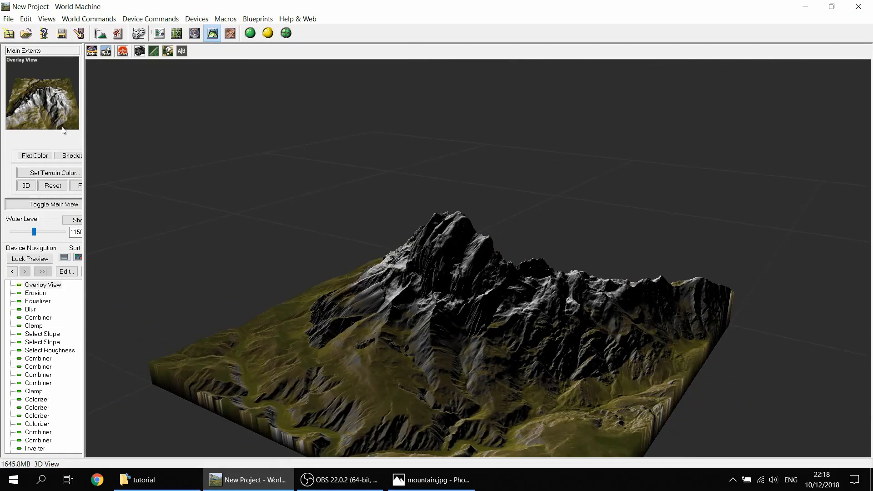
{"action": "right_click_drag", "start_coordinate": [63, 127], "coordinate": [57, 103]}
{"action": "left_click_drag", "start_coordinate": [227, 205], "coordinate": [377, 255]}
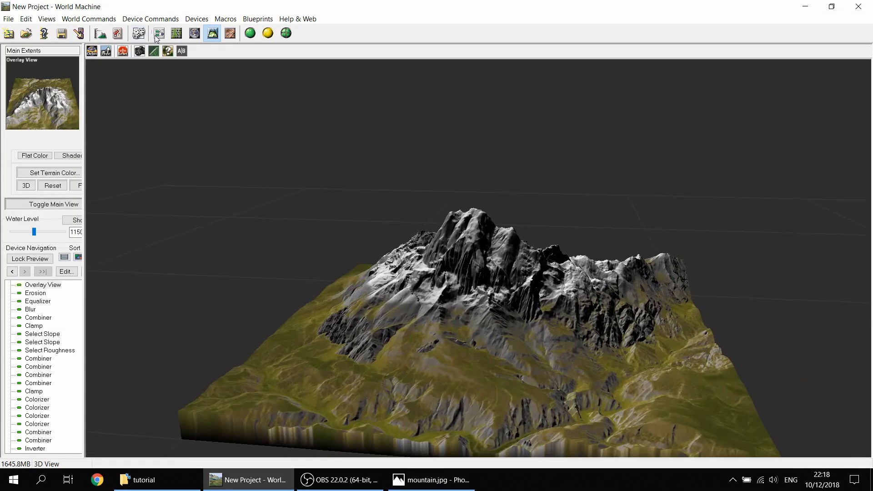
{"action": "left_click", "coordinate": [159, 33]}
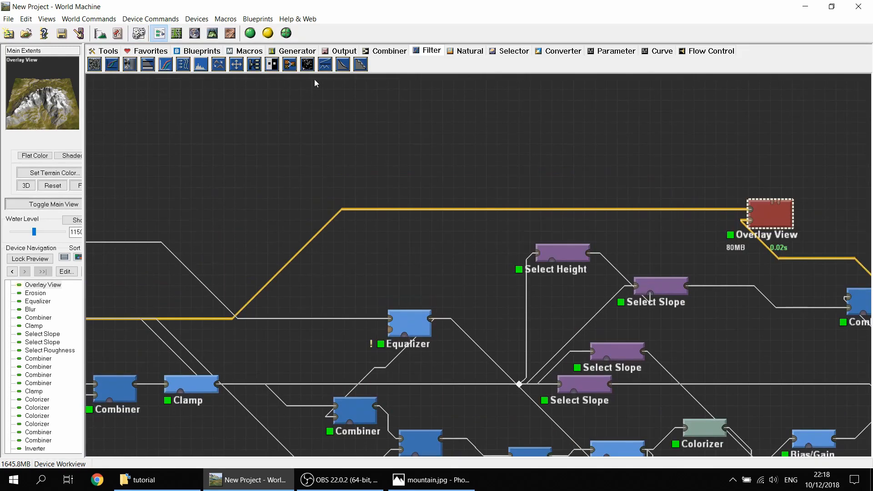
Step: Add an Advanced Perlin generator in the empty space above the device network
{"action": "left_click", "coordinate": [288, 50]}
{"action": "left_click", "coordinate": [99, 66]}
{"action": "left_click", "coordinate": [268, 155]}
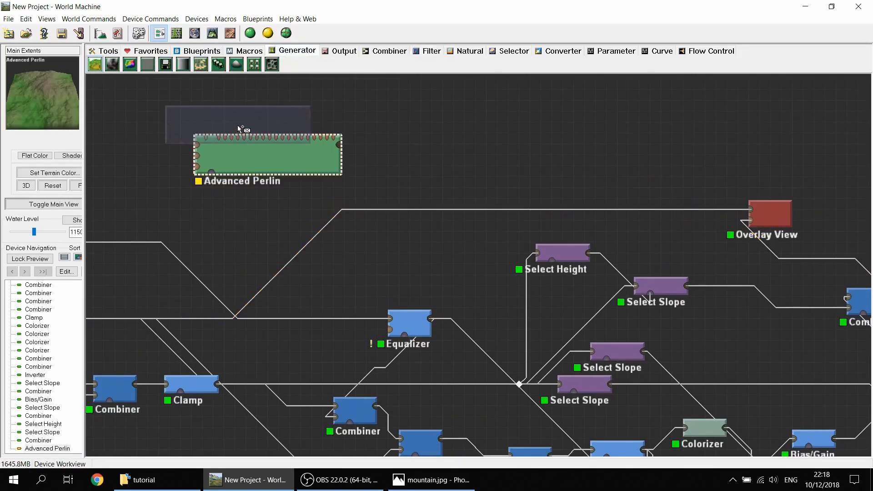
{"action": "right_click", "coordinate": [223, 113]}
{"action": "right_click_drag", "start_coordinate": [182, 148], "coordinate": [571, 200]}
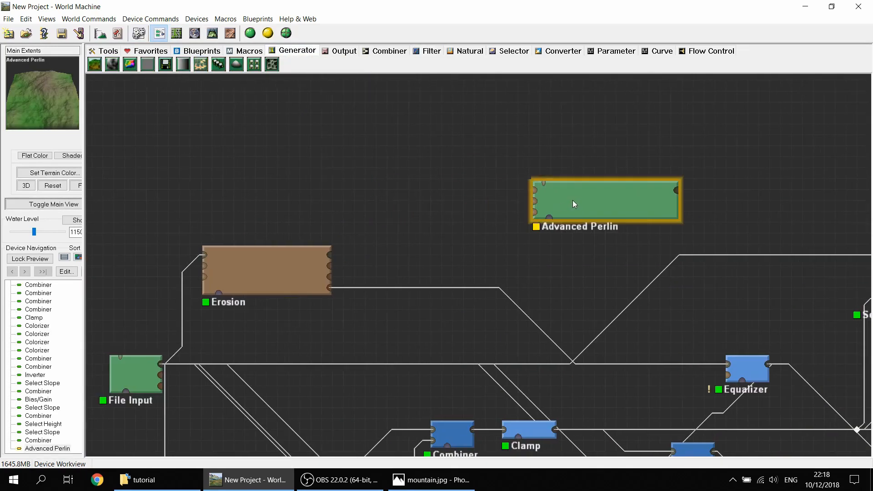
Step: Change the Advanced Perlin generator's style to Billowy
{"action": "double_click", "coordinate": [574, 200]}
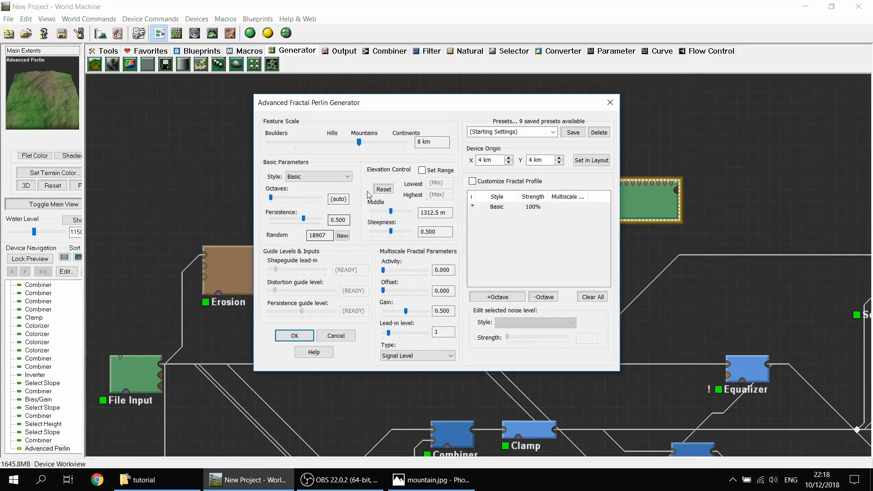
{"action": "left_click", "coordinate": [325, 175]}
{"action": "left_click", "coordinate": [321, 176]}
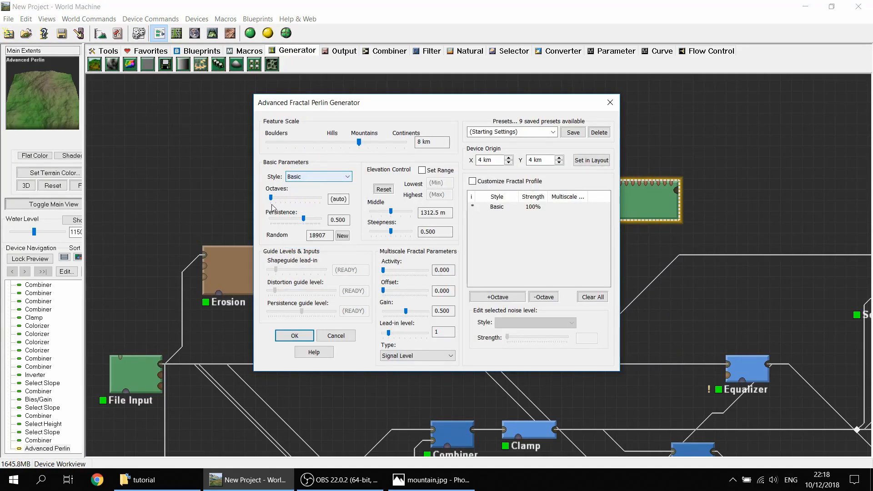
{"action": "left_click", "coordinate": [291, 178]}
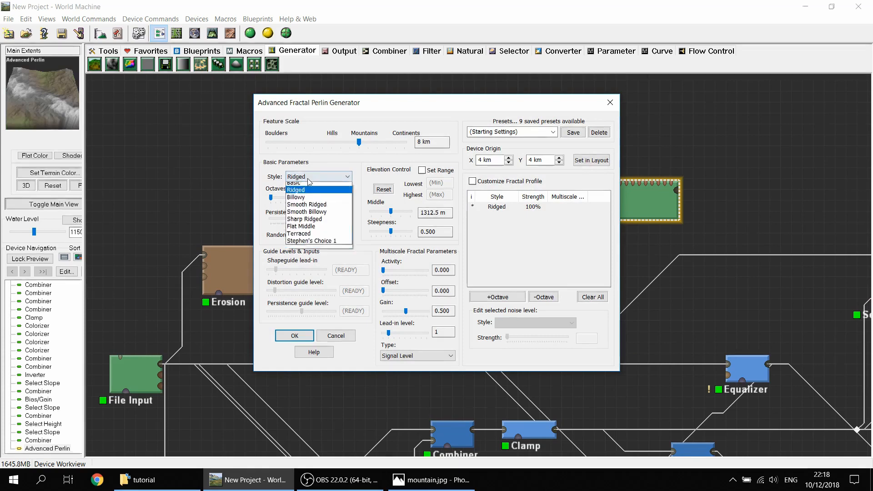
{"action": "left_click", "coordinate": [300, 200]}
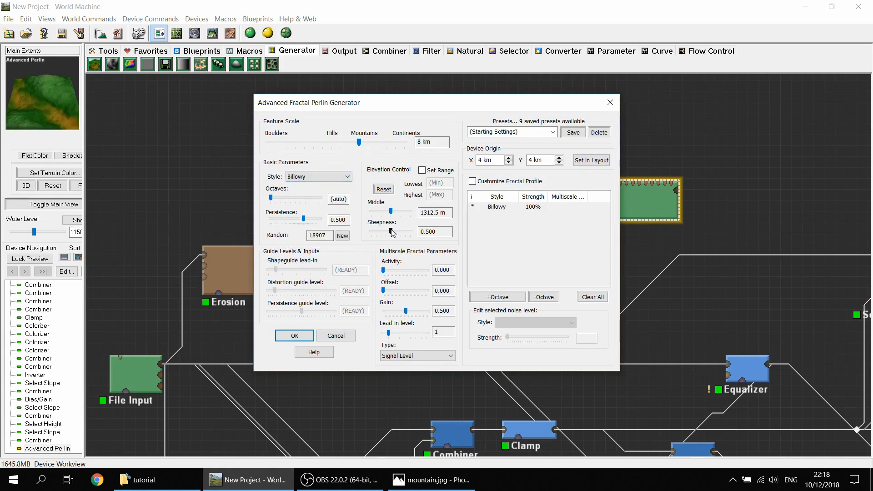
Step: Generate a new random seed for the Advanced Perlin and set its steepness to 0.995 and middle elevation to 1962.19 m
{"action": "left_click_drag", "start_coordinate": [391, 230], "coordinate": [409, 235]}
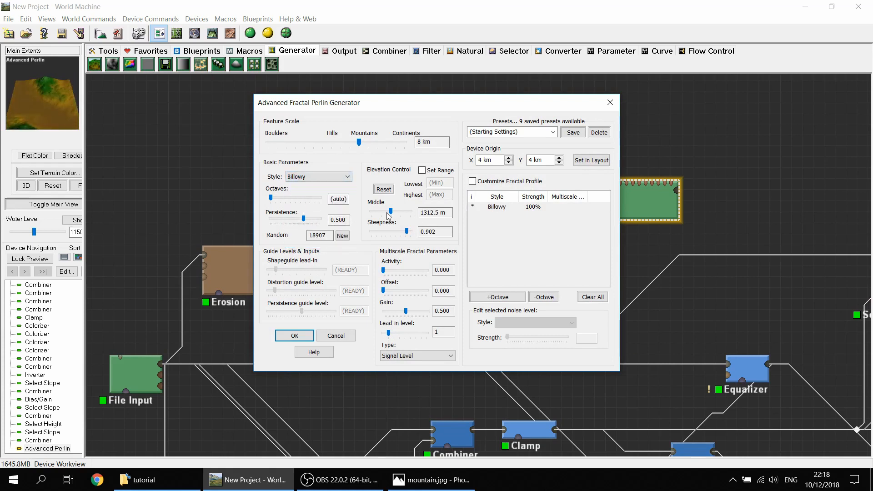
{"action": "left_click_drag", "start_coordinate": [389, 213], "coordinate": [398, 213]}
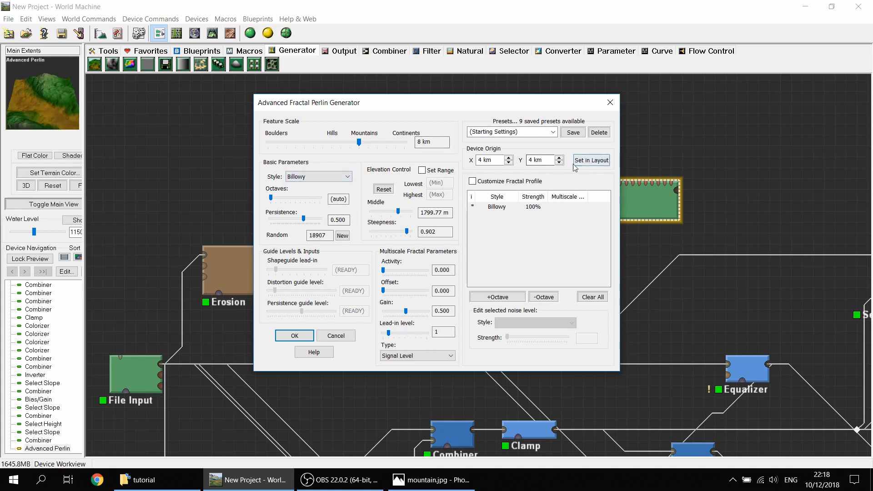
{"action": "left_click", "coordinate": [341, 236]}
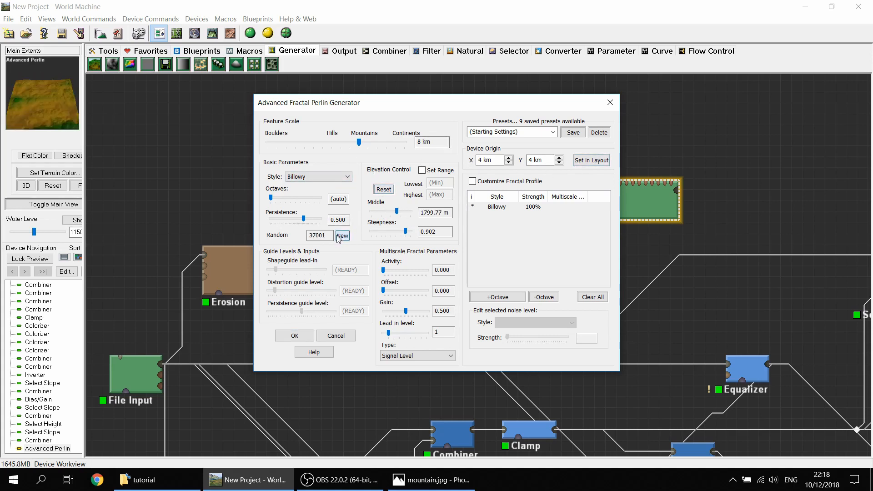
{"action": "left_click_drag", "start_coordinate": [406, 232], "coordinate": [404, 215]}
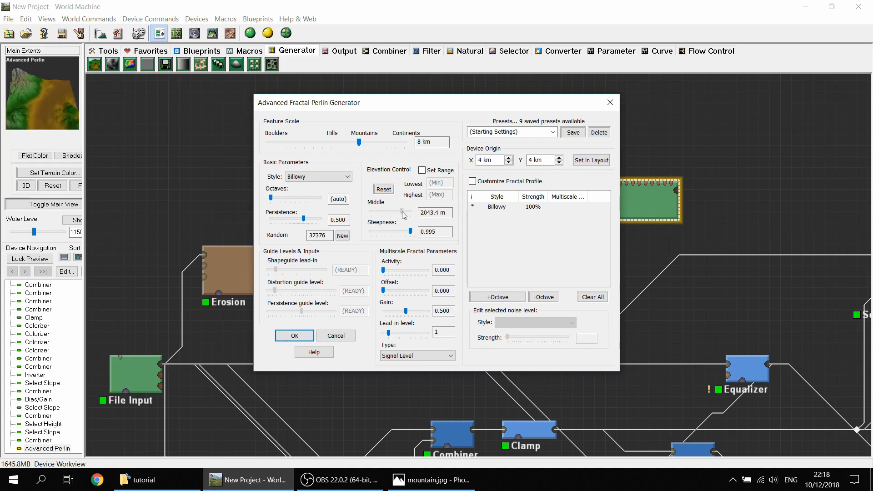
Step: Add a Combiner fed by the Advanced Perlin on its first input and the File Input's primary output on its second
{"action": "left_click_drag", "start_coordinate": [557, 213], "coordinate": [448, 131]}
{"action": "left_click", "coordinate": [386, 51]}
{"action": "left_click", "coordinate": [116, 67]}
{"action": "left_click", "coordinate": [468, 135]}
{"action": "left_click_drag", "start_coordinate": [286, 229], "coordinate": [470, 231]}
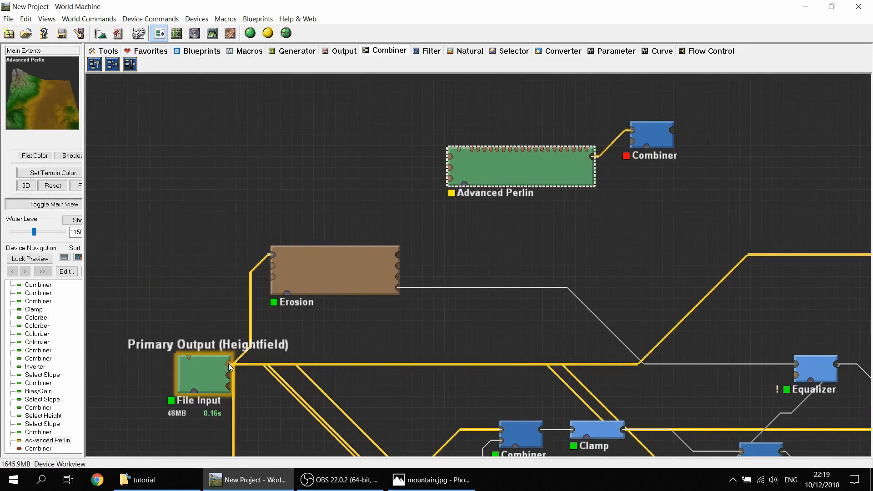
{"action": "left_click_drag", "start_coordinate": [229, 364], "coordinate": [631, 142]}
{"action": "left_click_drag", "start_coordinate": [541, 167], "coordinate": [431, 112]}
Step: Lock the preview on the new Combiner and cycle through new random seeds for the Advanced Perlin
{"action": "left_click", "coordinate": [653, 138]}
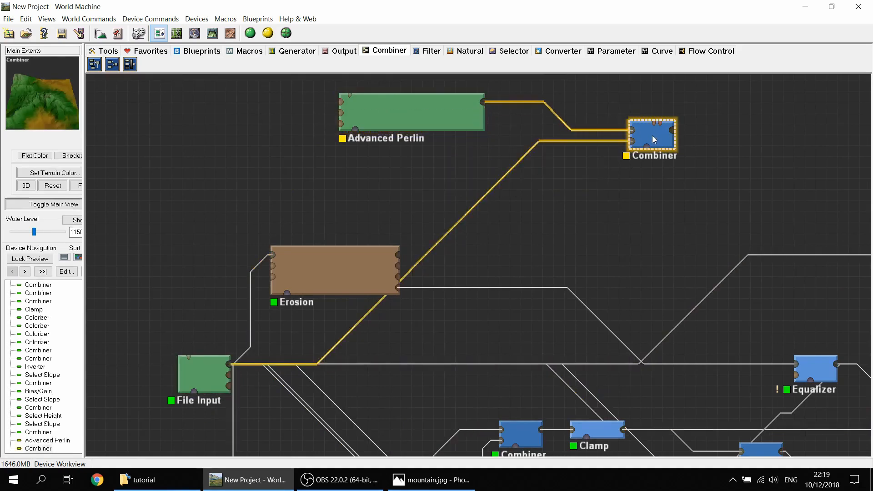
{"action": "key", "text": "ctrl+f"}
{"action": "double_click", "coordinate": [462, 126]}
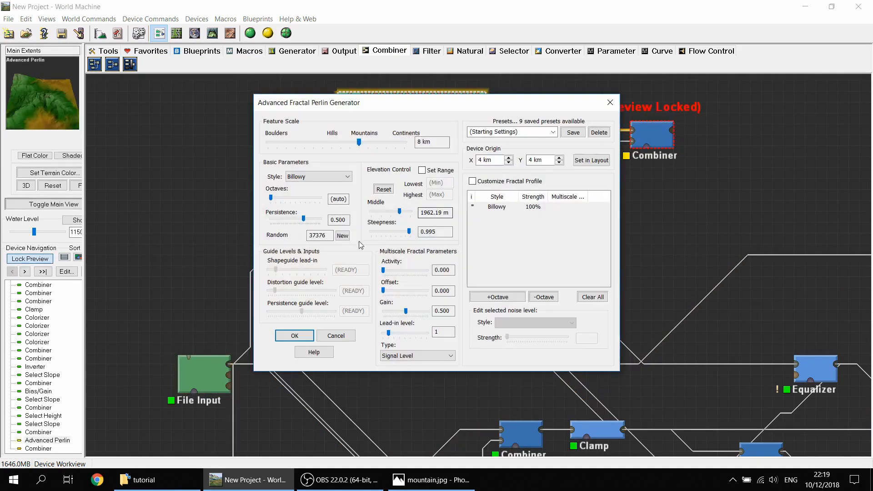
{"action": "left_click", "coordinate": [343, 236]}
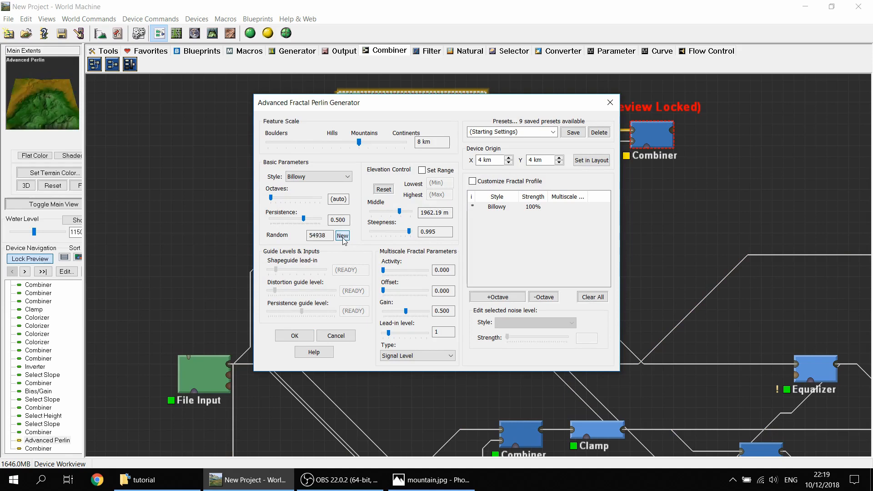
{"action": "left_click", "coordinate": [342, 236]}
{"action": "left_click", "coordinate": [342, 236]}
{"action": "left_click", "coordinate": [343, 236]}
{"action": "left_click", "coordinate": [342, 236]}
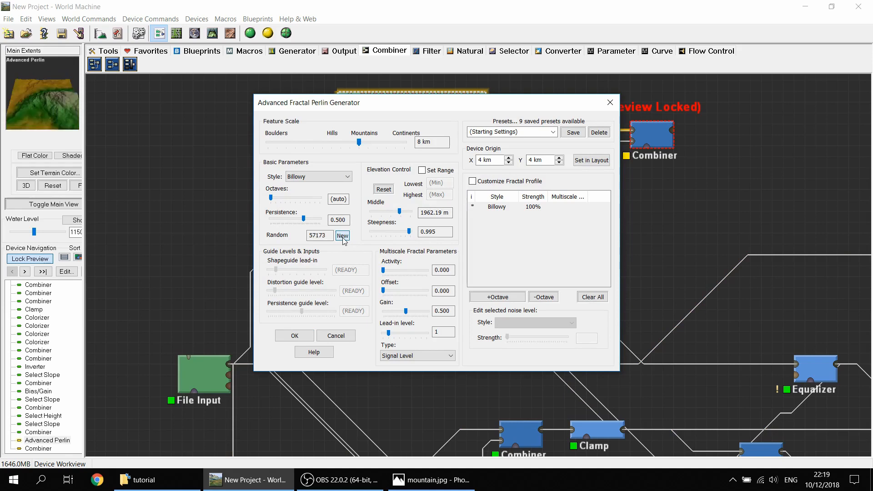
{"action": "left_click", "coordinate": [343, 236]}
{"action": "left_click", "coordinate": [342, 236]}
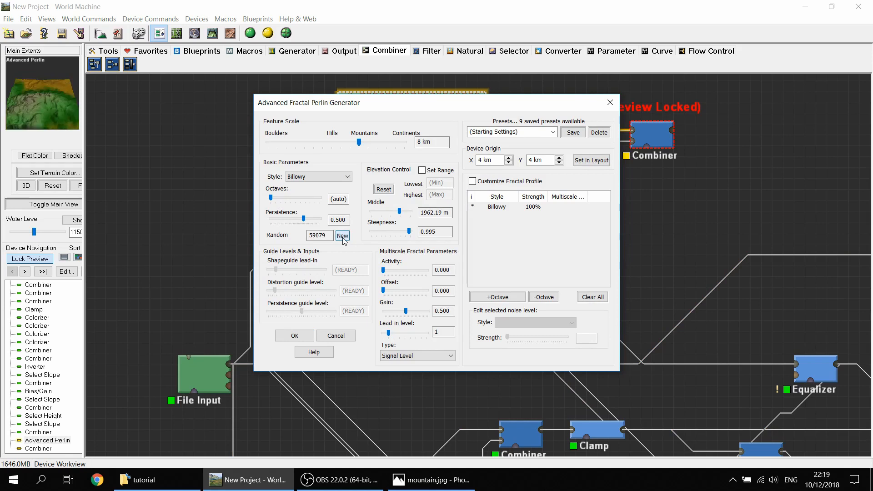
{"action": "left_click", "coordinate": [343, 235]}
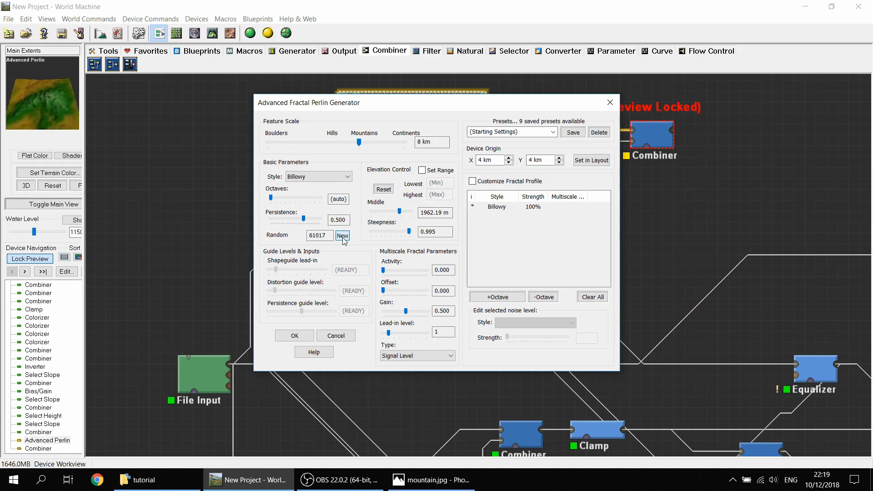
{"action": "left_click", "coordinate": [508, 157]}
{"action": "left_click", "coordinate": [509, 157]}
{"action": "left_click", "coordinate": [508, 157]}
{"action": "left_click", "coordinate": [508, 157]}
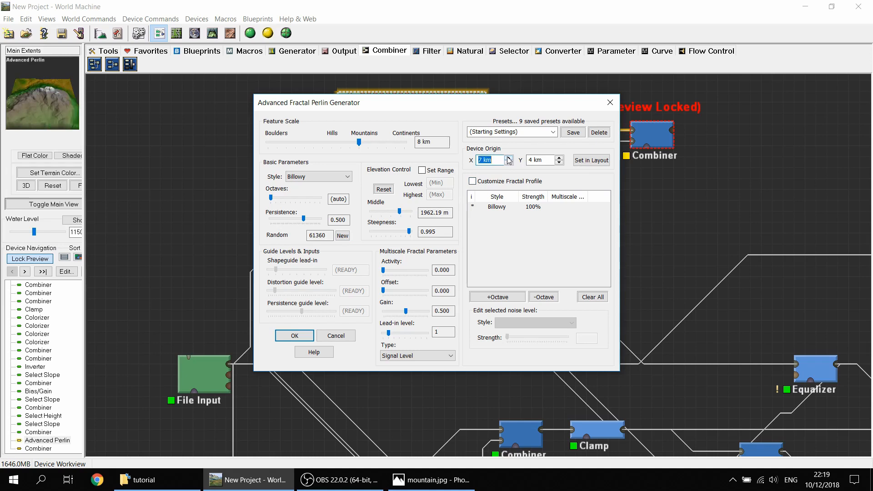
{"action": "left_click", "coordinate": [508, 162]}
{"action": "left_click", "coordinate": [559, 157]}
{"action": "left_click", "coordinate": [559, 158]}
{"action": "left_click", "coordinate": [559, 162]}
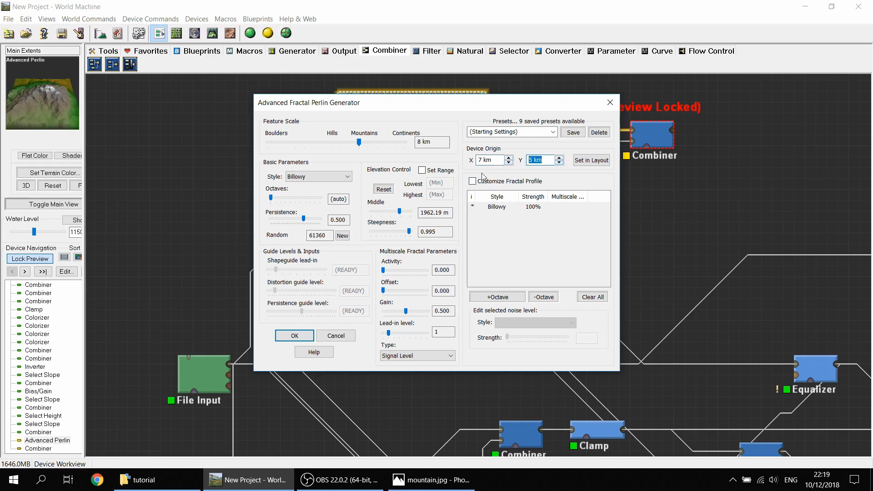
{"action": "left_click", "coordinate": [508, 158]}
{"action": "left_click", "coordinate": [509, 157]}
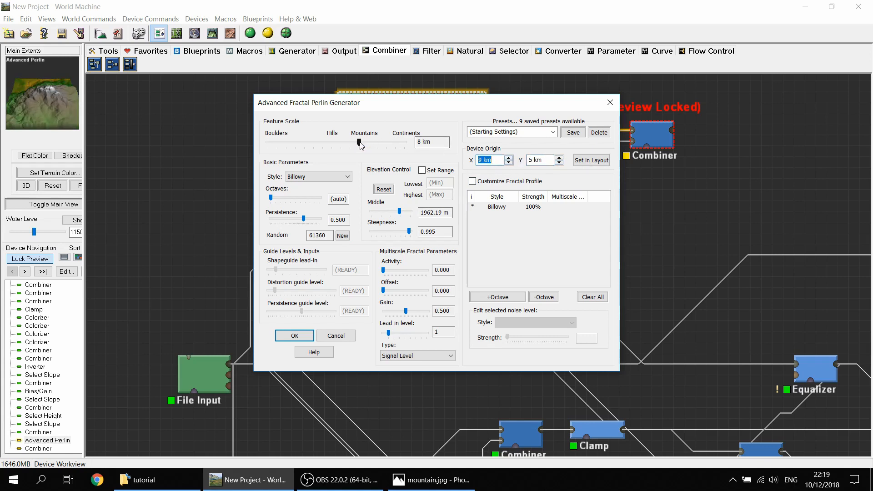
Step: Reduce the Advanced Perlin's feature scale to 4 km and set its X origin to 6 km
{"action": "left_click_drag", "start_coordinate": [358, 149], "coordinate": [349, 144]}
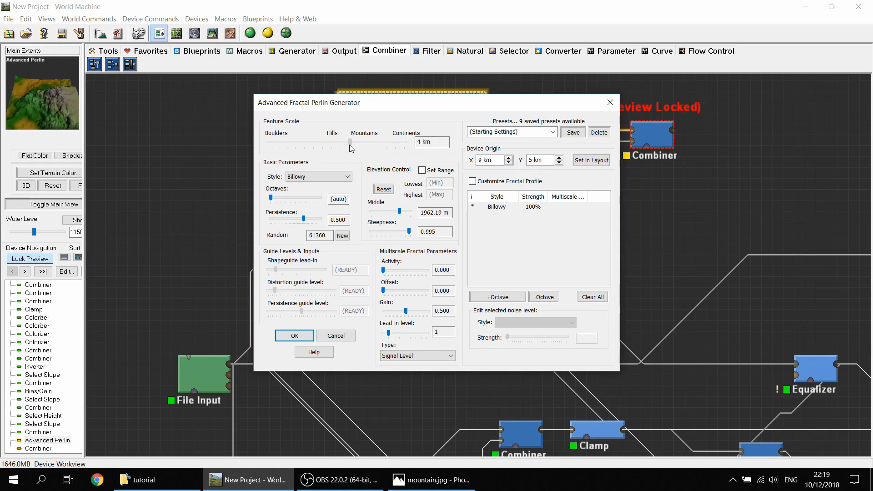
{"action": "left_click", "coordinate": [508, 163]}
{"action": "left_click", "coordinate": [508, 162]}
{"action": "left_click", "coordinate": [508, 163]}
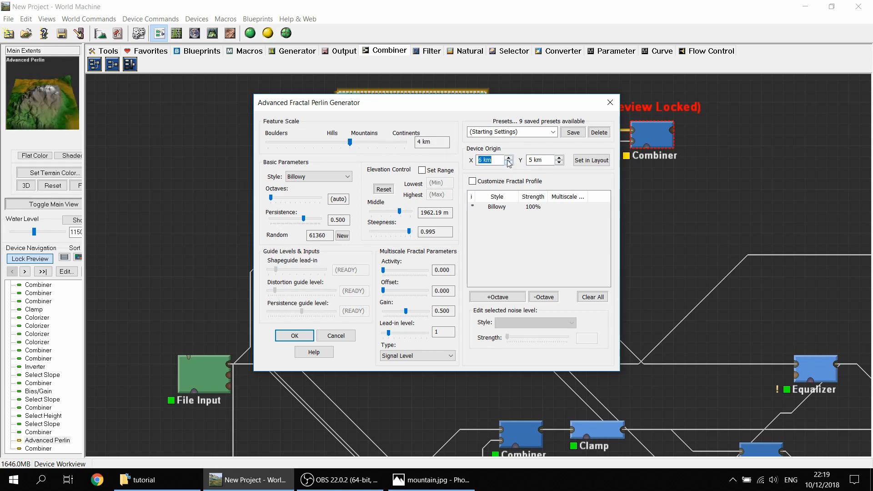
Step: Set the Advanced Perlin's Y origin to 6 km and try several new random seeds
{"action": "left_click", "coordinate": [559, 157]}
{"action": "left_click", "coordinate": [558, 157]}
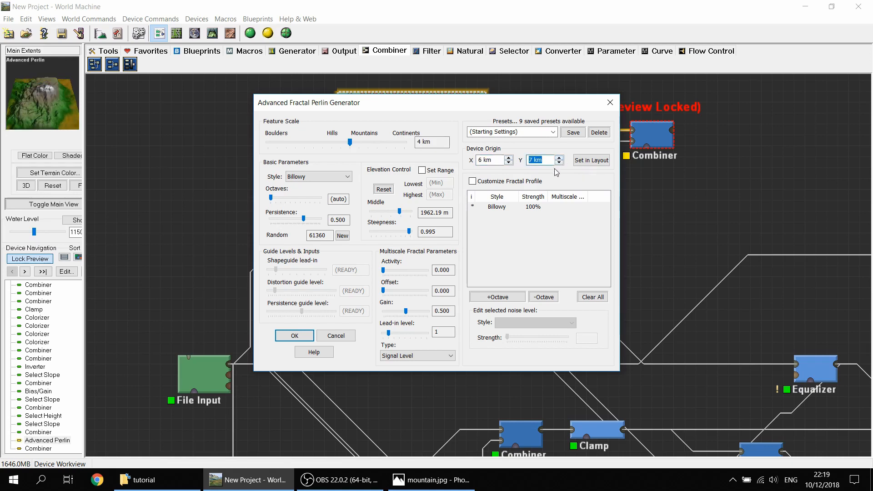
{"action": "left_click", "coordinate": [559, 163]}
{"action": "left_click", "coordinate": [343, 235]}
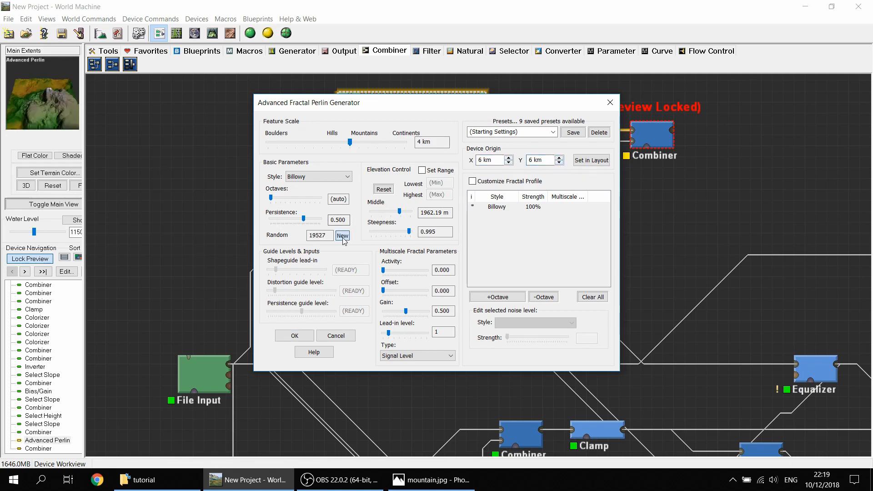
{"action": "left_click", "coordinate": [342, 236]}
{"action": "left_click", "coordinate": [343, 236]}
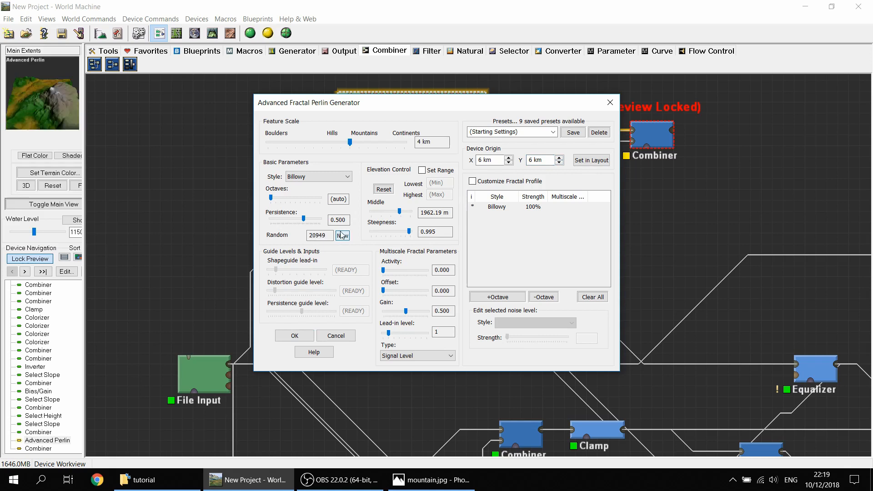
{"action": "left_click", "coordinate": [342, 236]}
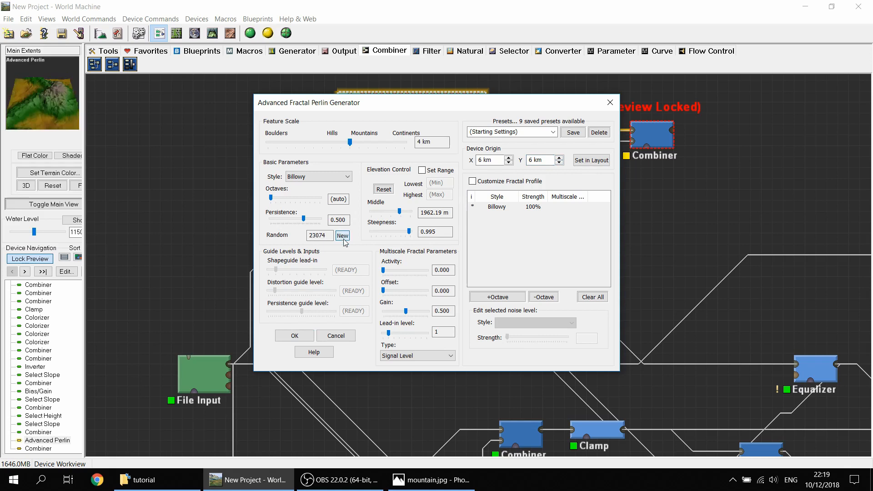
{"action": "left_click", "coordinate": [510, 162]}
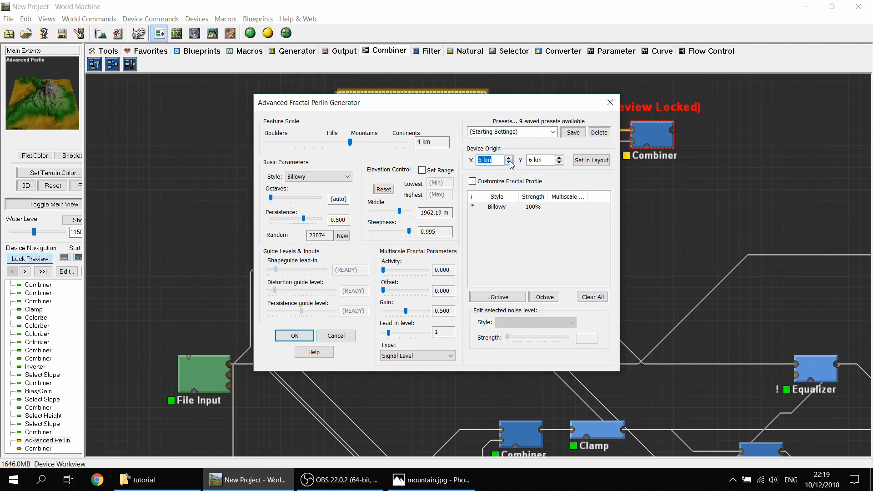
{"action": "left_click", "coordinate": [559, 158]}
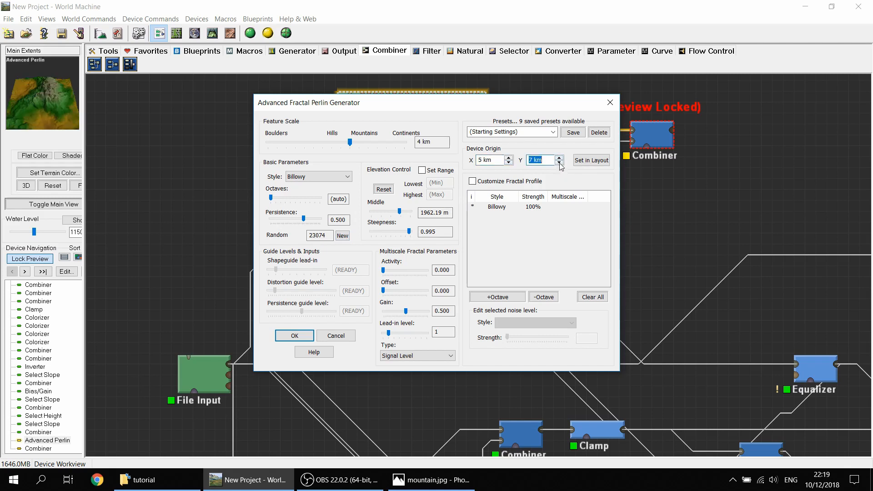
{"action": "double_click", "coordinate": [559, 163]}
{"action": "left_click", "coordinate": [294, 335]}
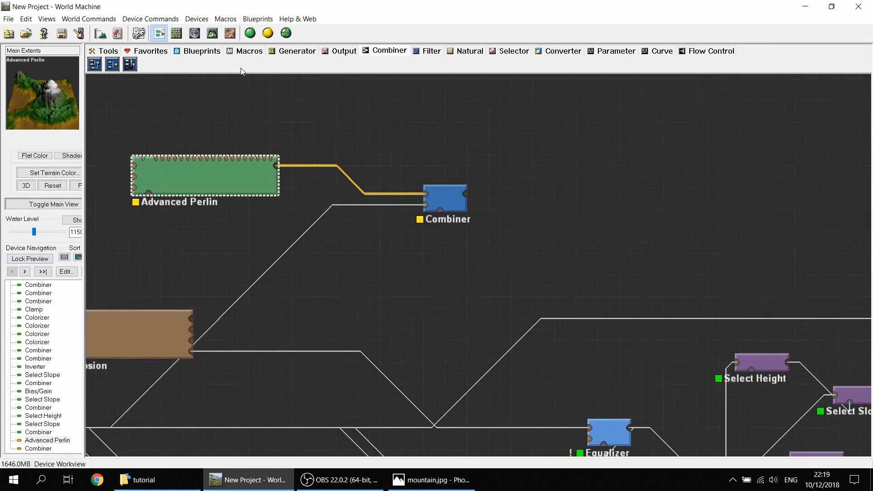
Step: Build the world and examine the Advanced Perlin terrain in the 3D view
{"action": "left_click", "coordinate": [212, 32]}
{"action": "left_click", "coordinate": [285, 33]}
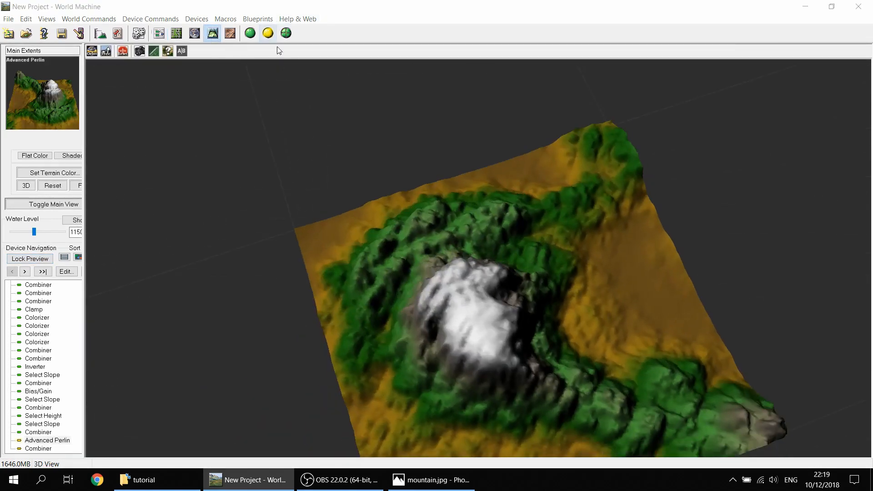
{"action": "left_click_drag", "start_coordinate": [466, 206], "coordinate": [93, 71]}
{"action": "left_click", "coordinate": [159, 32]}
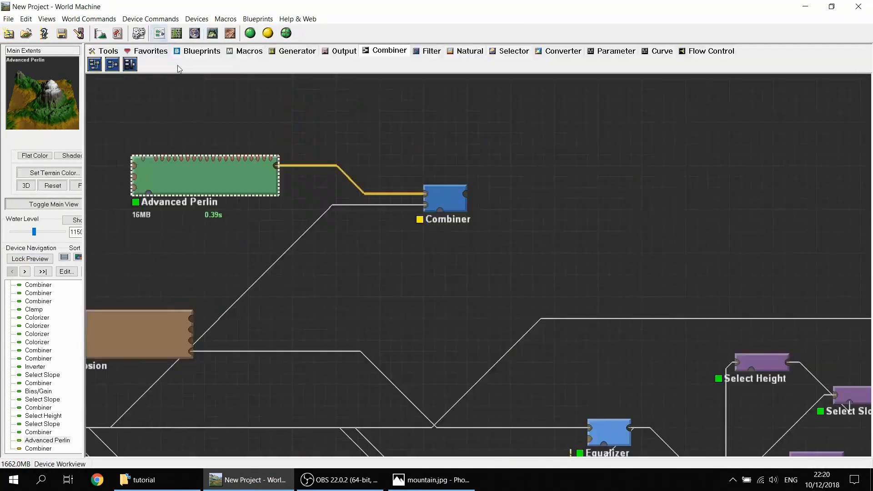
Step: Select the new Combiner and examine the combined terrain in the 3D view
{"action": "left_click", "coordinate": [457, 198]}
{"action": "left_click_drag", "start_coordinate": [474, 201], "coordinate": [408, 201]}
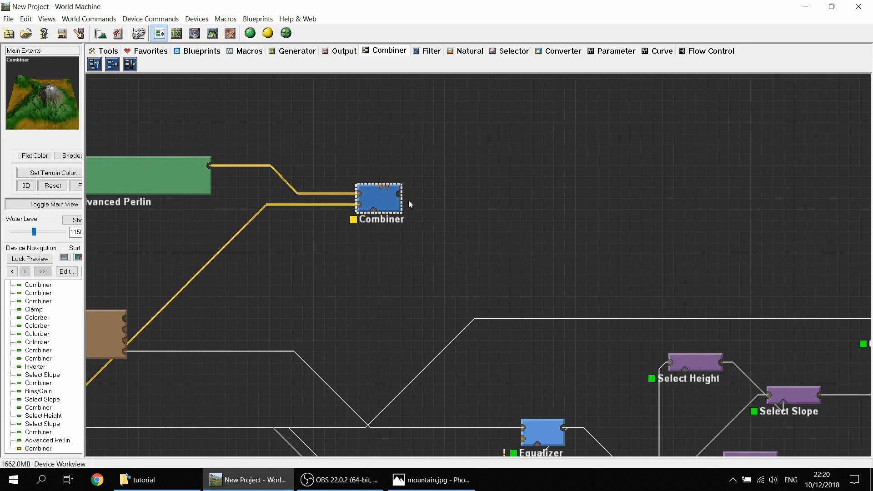
{"action": "left_click", "coordinate": [211, 33]}
{"action": "left_click_drag", "start_coordinate": [394, 234], "coordinate": [128, 56]}
{"action": "left_click", "coordinate": [158, 35]}
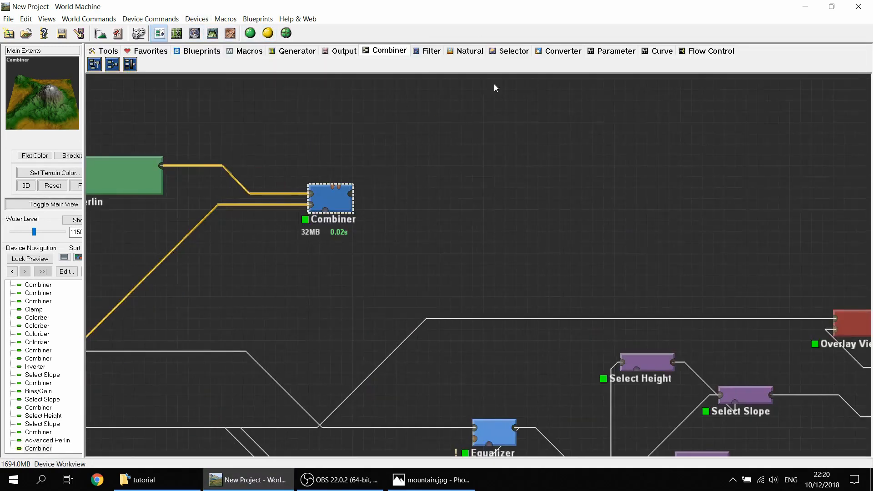
Step: Feed the new Combiner's output into the Select Height device and set its minimum height to 875 m
{"action": "key", "text": "alt+space"}
{"action": "key", "text": "Escape"}
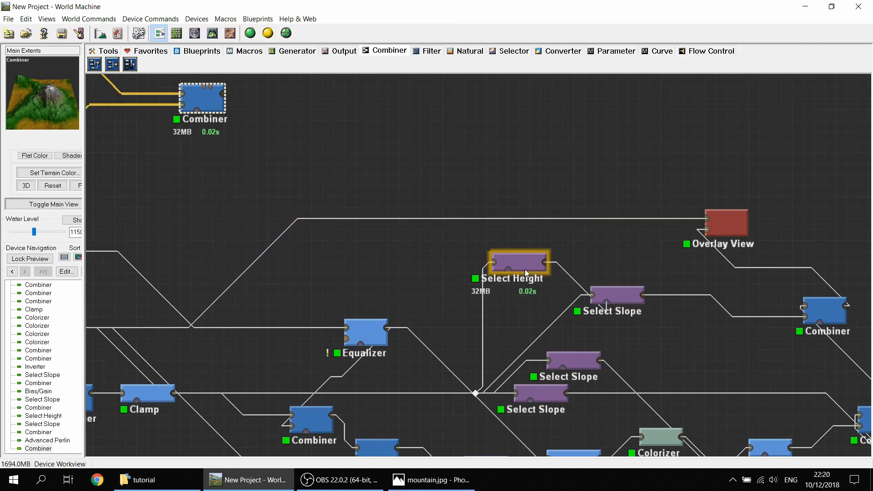
{"action": "left_click", "coordinate": [218, 94]}
{"action": "left_click_drag", "start_coordinate": [221, 94], "coordinate": [497, 260]}
{"action": "double_click", "coordinate": [516, 266]}
{"action": "mouse_move", "coordinate": [402, 230]}
{"action": "left_mouse_down"}
{"action": "mouse_move", "coordinate": [403, 250]}
{"action": "mouse_move", "coordinate": [402, 242]}
{"action": "left_mouse_up"}
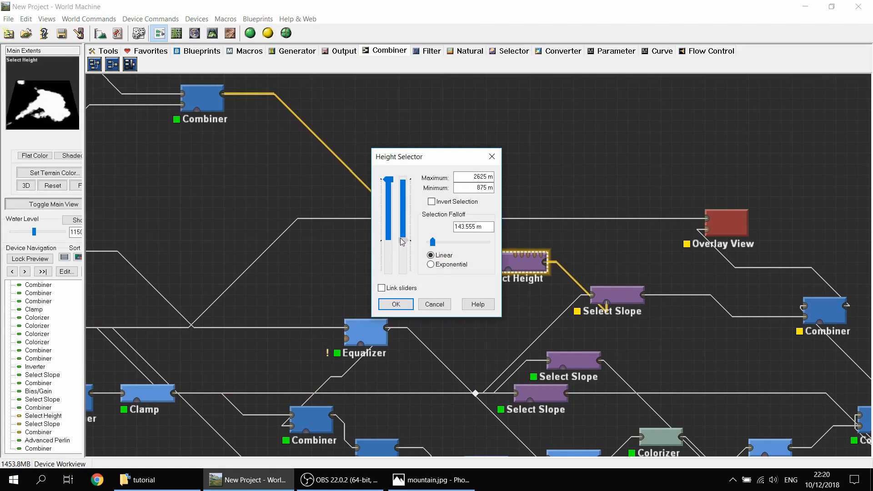
{"action": "left_click", "coordinate": [395, 303]}
Step: Reduce the Select Height's selection falloff to 0 m
{"action": "middle_click_drag", "start_coordinate": [286, 201], "coordinate": [506, 301]}
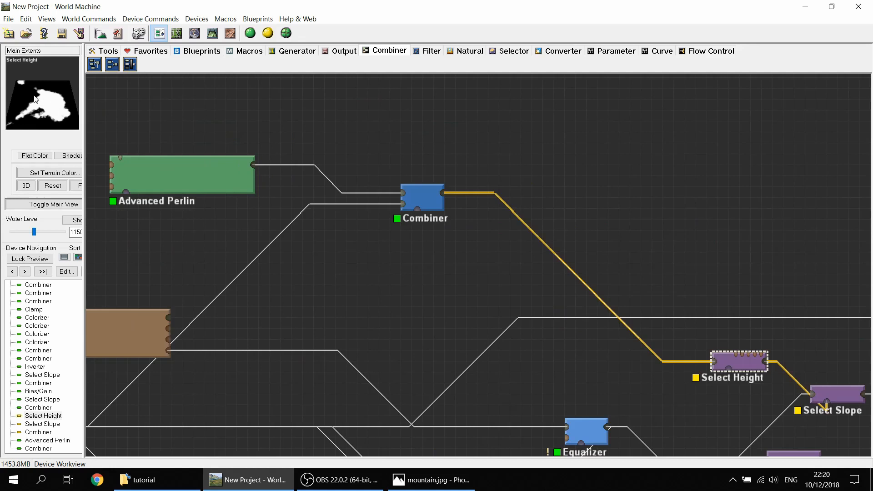
{"action": "middle_click_drag", "start_coordinate": [647, 302], "coordinate": [463, 253]}
{"action": "left_click", "coordinate": [651, 340]}
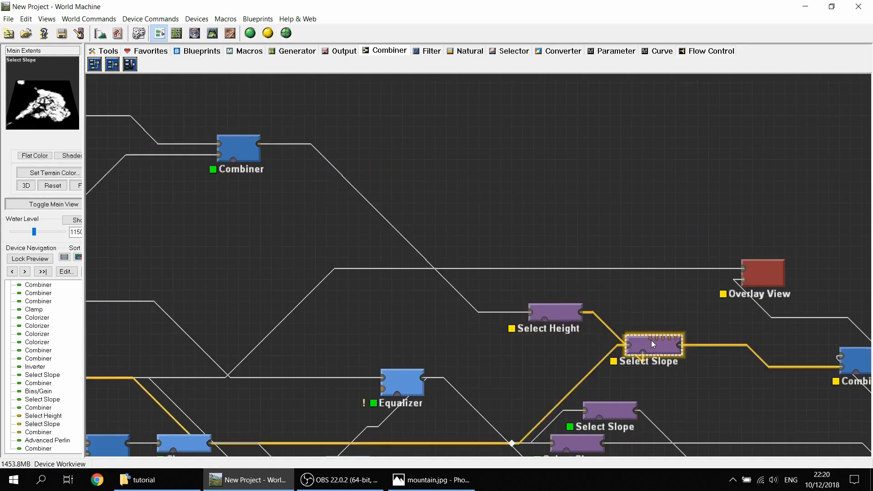
{"action": "middle_click_drag", "start_coordinate": [651, 340], "coordinate": [475, 307]}
{"action": "double_click", "coordinate": [394, 287]}
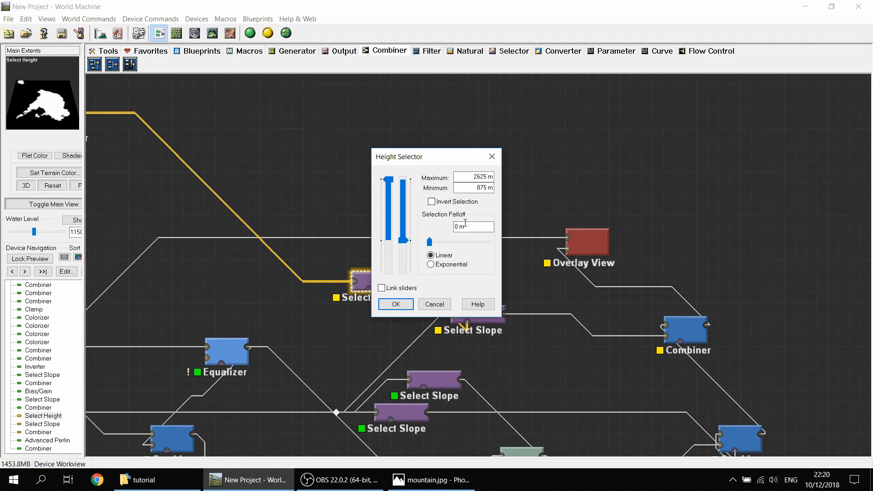
{"action": "left_click", "coordinate": [410, 304]}
Step: Select the Overlay View and examine the snow coverage on the mountain in the 3D view
{"action": "middle_click_drag", "start_coordinate": [556, 285], "coordinate": [474, 265]}
{"action": "left_click", "coordinate": [511, 222]}
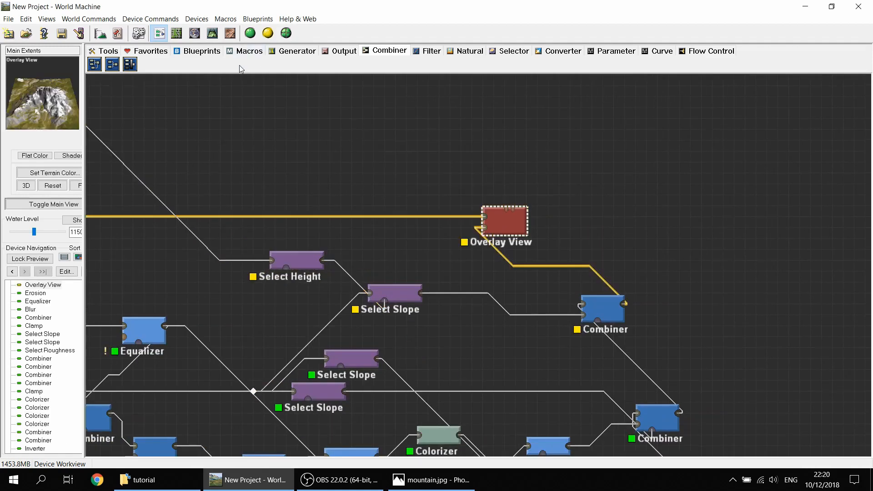
{"action": "left_click", "coordinate": [218, 36]}
{"action": "left_click_drag", "start_coordinate": [385, 294], "coordinate": [472, 304]}
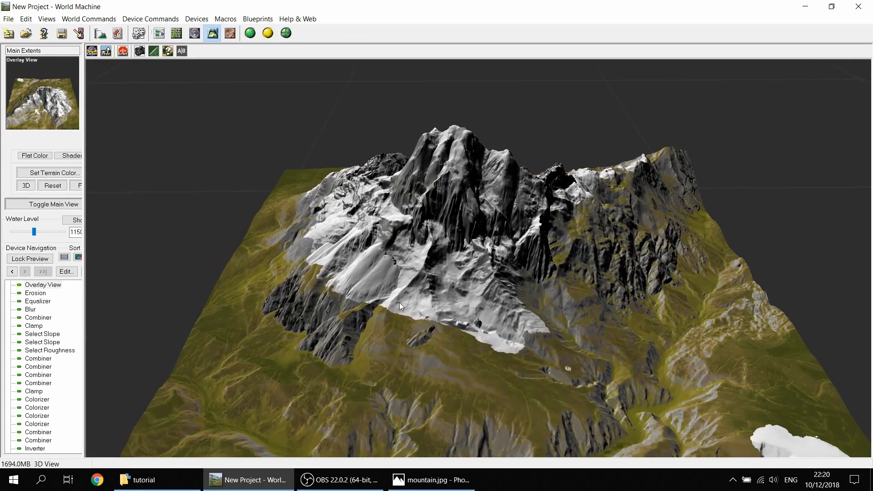
{"action": "left_click_drag", "start_coordinate": [487, 249], "coordinate": [525, 321]}
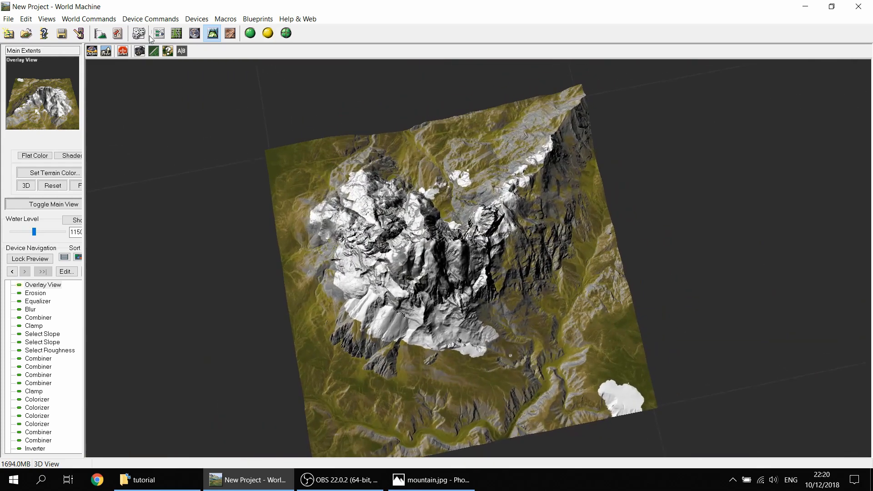
{"action": "left_click", "coordinate": [158, 34]}
Step: Tilt the preview to a top-down angle and lock it on the Overlay View
{"action": "left_click_drag", "start_coordinate": [48, 91], "coordinate": [55, 131]}
{"action": "left_click", "coordinate": [502, 225]}
{"action": "key", "text": "ctrl+f"}
Step: Generate new random seeds for the Advanced Perlin and set its device origin to X 3 km and Y 3 km
{"action": "middle_click_drag", "start_coordinate": [443, 197], "coordinate": [798, 278]}
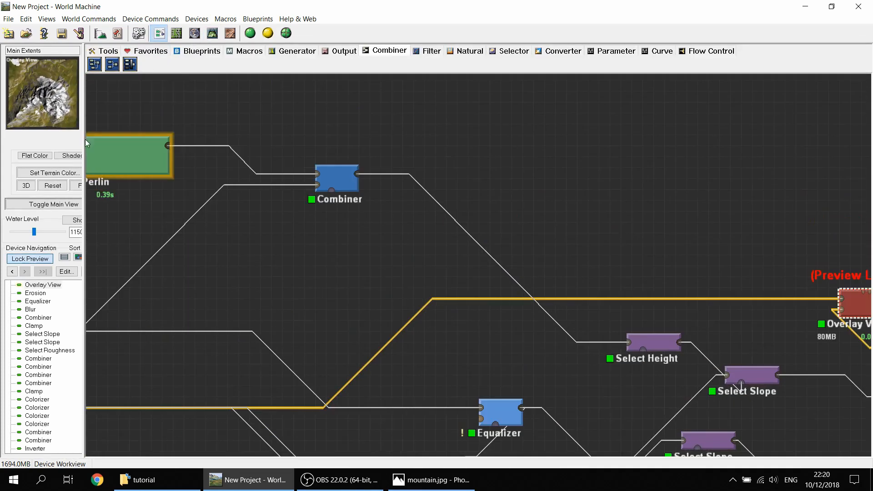
{"action": "middle_click_drag", "start_coordinate": [124, 187], "coordinate": [275, 188]}
{"action": "double_click", "coordinate": [274, 162]}
{"action": "left_click", "coordinate": [342, 235]}
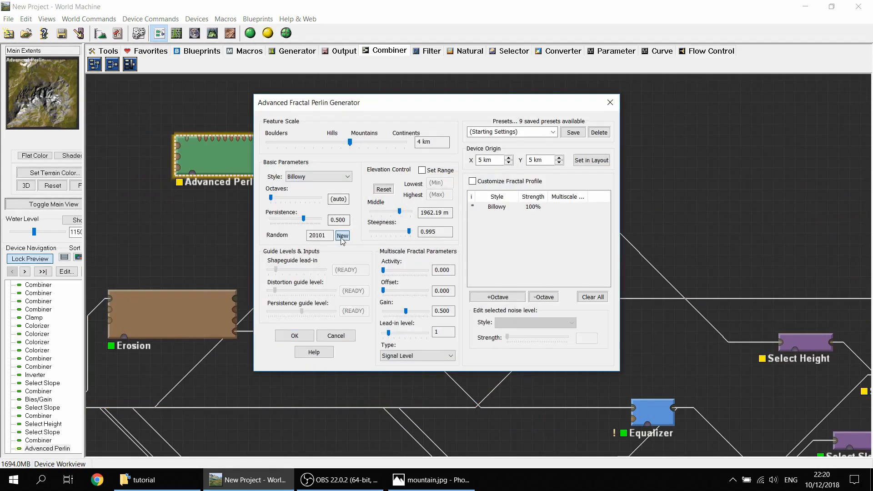
{"action": "left_click", "coordinate": [342, 236]}
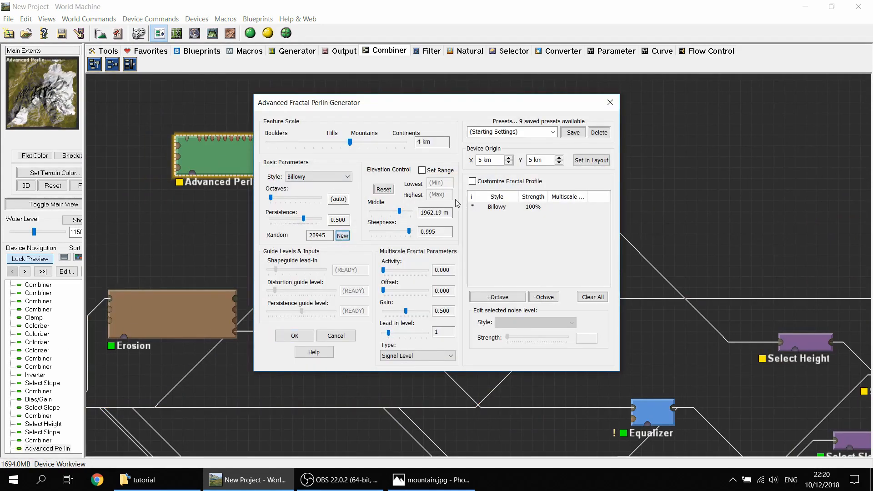
{"action": "double_click", "coordinate": [509, 162]}
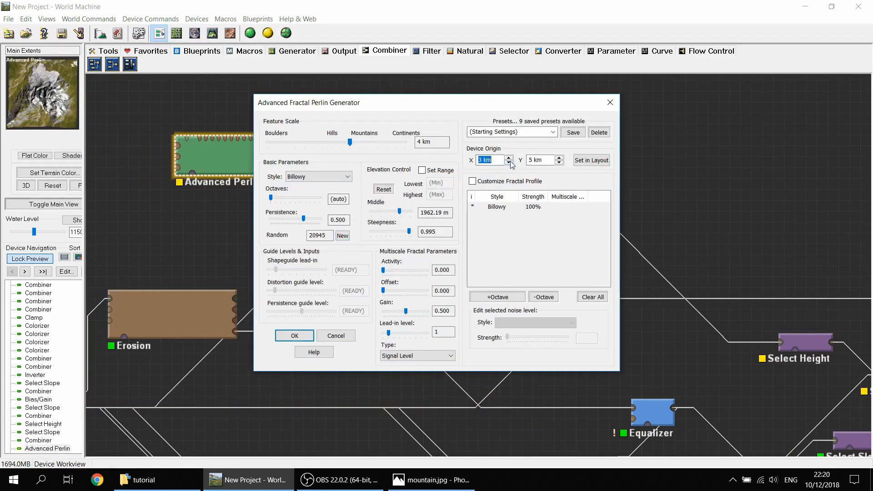
{"action": "left_click", "coordinate": [559, 158]}
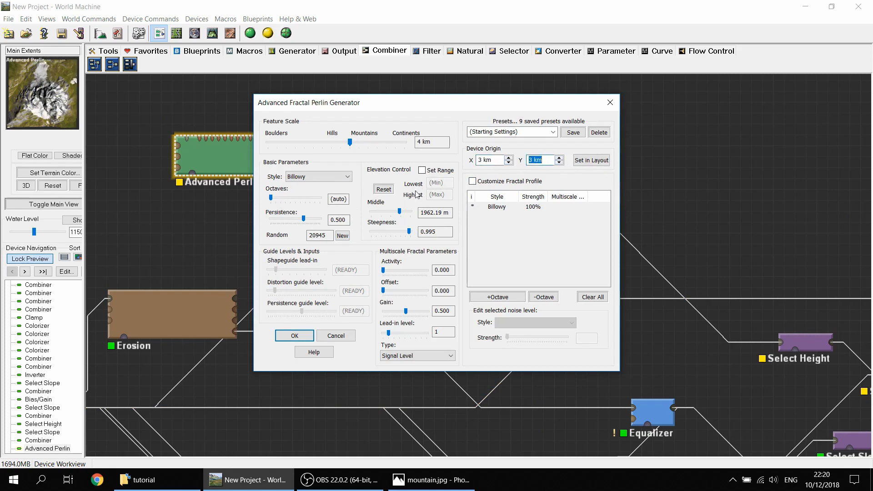
{"action": "left_click", "coordinate": [342, 236]}
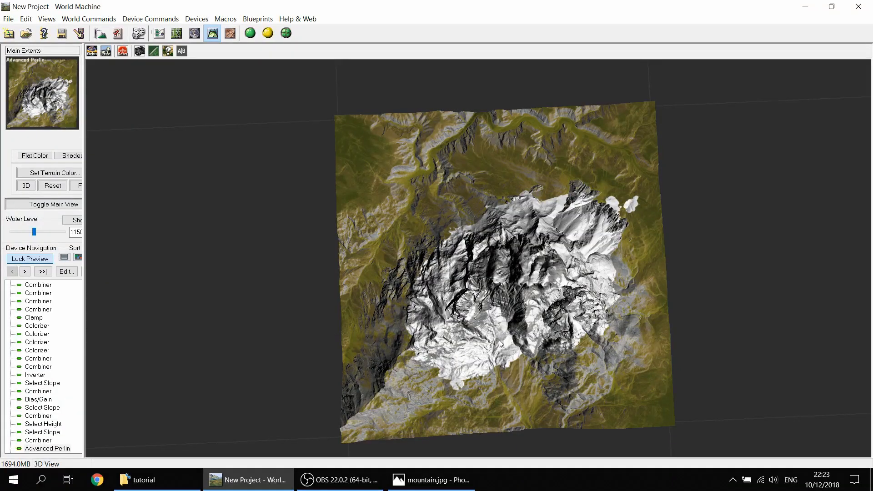
Step: Move the Advanced Perlin farther up in the workview and place a Layout Generator between it and the Erosion device
{"action": "left_click_drag", "start_coordinate": [501, 344], "coordinate": [334, 257]}
{"action": "left_click", "coordinate": [159, 33]}
{"action": "left_click_drag", "start_coordinate": [302, 217], "coordinate": [388, 242]}
{"action": "left_click_drag", "start_coordinate": [463, 207], "coordinate": [521, 207]}
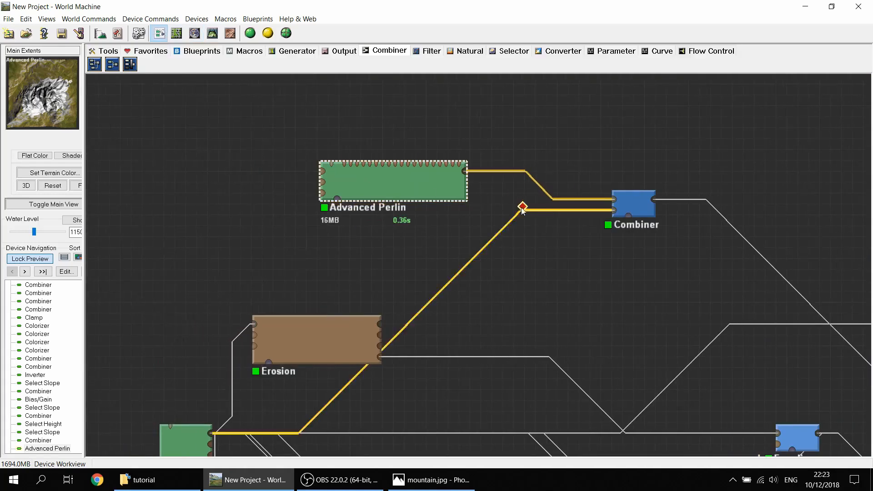
{"action": "left_click_drag", "start_coordinate": [436, 188], "coordinate": [337, 112]}
{"action": "left_click", "coordinate": [297, 51]}
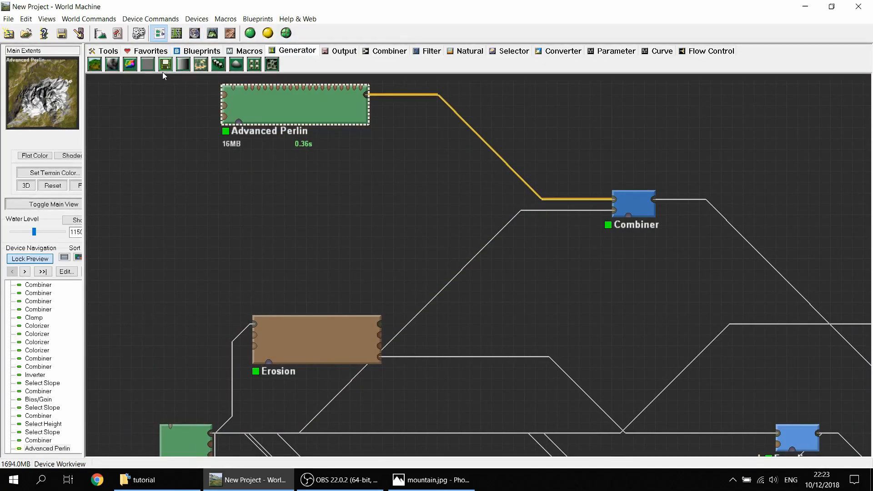
{"action": "left_click", "coordinate": [200, 64]}
{"action": "left_click", "coordinate": [294, 182]}
Step: Open the Layout Generator for editing over the Overlay View terrain, framed on the isolated snow patches beside the mountain
{"action": "left_click_drag", "start_coordinate": [312, 168], "coordinate": [308, 198]}
{"action": "left_click", "coordinate": [313, 140]}
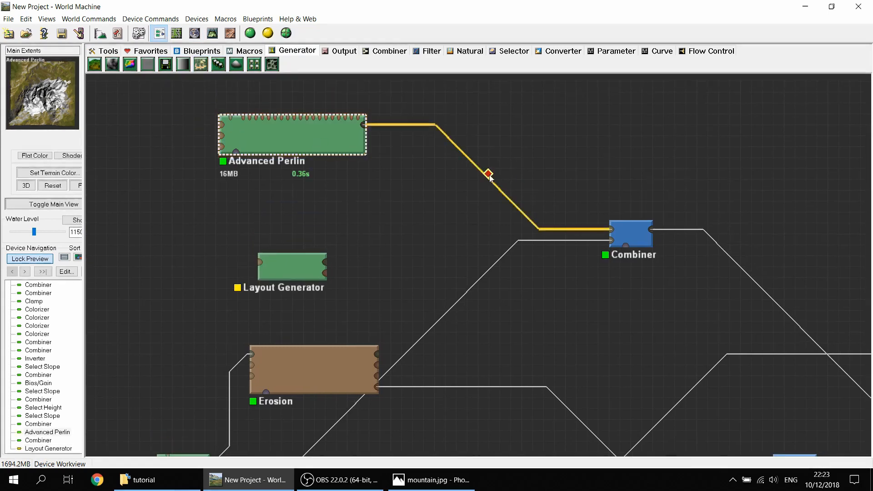
{"action": "scroll", "coordinate": [490, 177], "scroll_direction": "down", "scroll_amount": 3}
{"action": "left_click", "coordinate": [687, 321]}
{"action": "left_click_drag", "start_coordinate": [199, 245], "coordinate": [337, 248]}
{"action": "scroll", "coordinate": [337, 248], "scroll_direction": "up", "scroll_amount": 3}
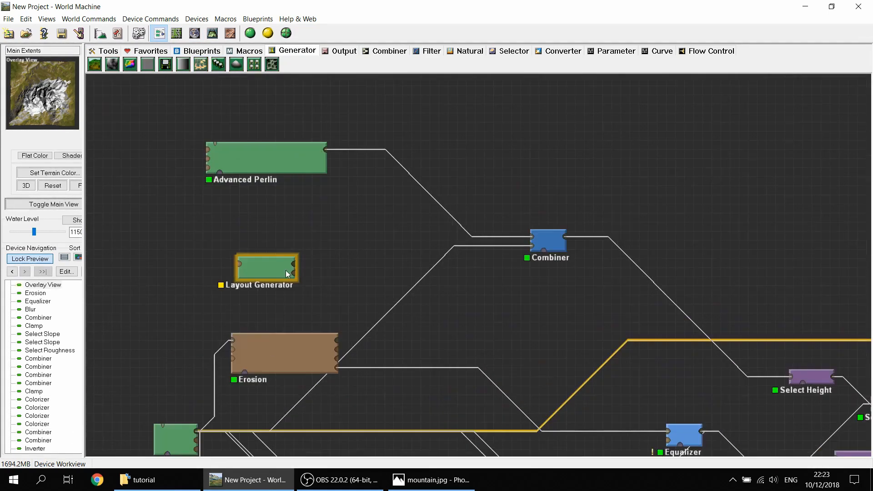
{"action": "double_click", "coordinate": [289, 273]}
{"action": "left_click_drag", "start_coordinate": [377, 75], "coordinate": [404, 272]}
{"action": "scroll", "coordinate": [405, 265], "scroll_direction": "down", "scroll_amount": 2}
{"action": "scroll", "coordinate": [405, 263], "scroll_direction": "up", "scroll_amount": 5}
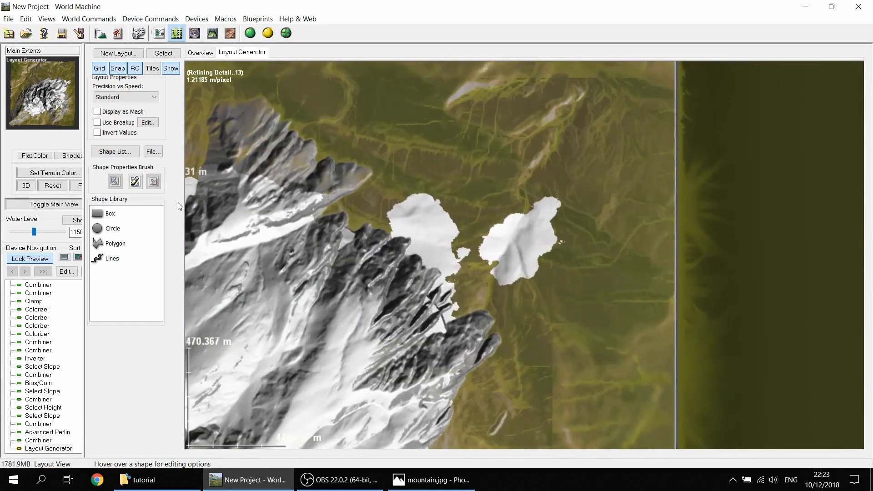
Step: Draw a four-point polygon over the isolated snow patch beside the mountain and open its shape properties
{"action": "left_click", "coordinate": [113, 243]}
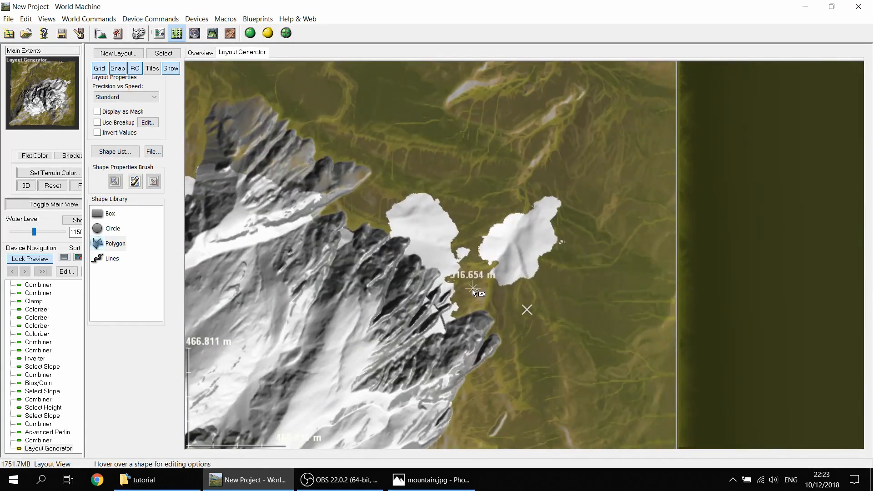
{"action": "scroll", "coordinate": [526, 284], "scroll_direction": "down", "scroll_amount": 1}
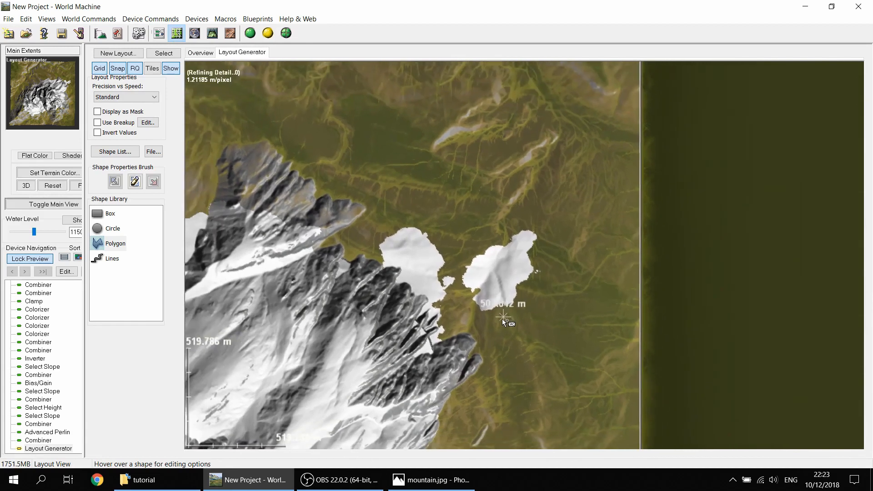
{"action": "left_click", "coordinate": [513, 321]}
{"action": "left_click", "coordinate": [453, 276]}
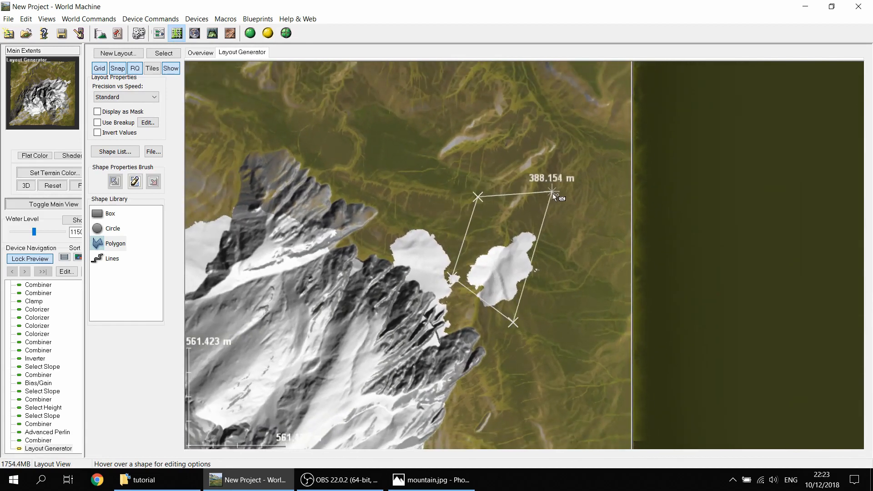
{"action": "double_click", "coordinate": [567, 214]}
{"action": "left_click_drag", "start_coordinate": [517, 246], "coordinate": [524, 258]}
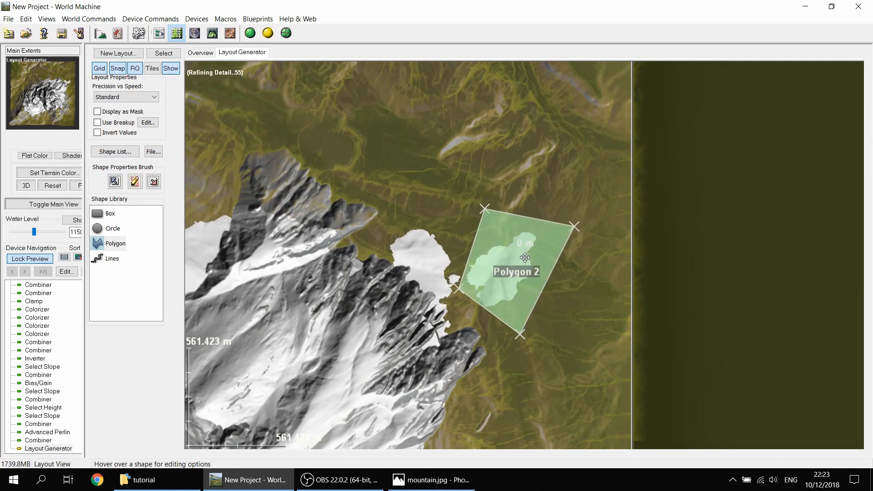
{"action": "double_click", "coordinate": [518, 272]}
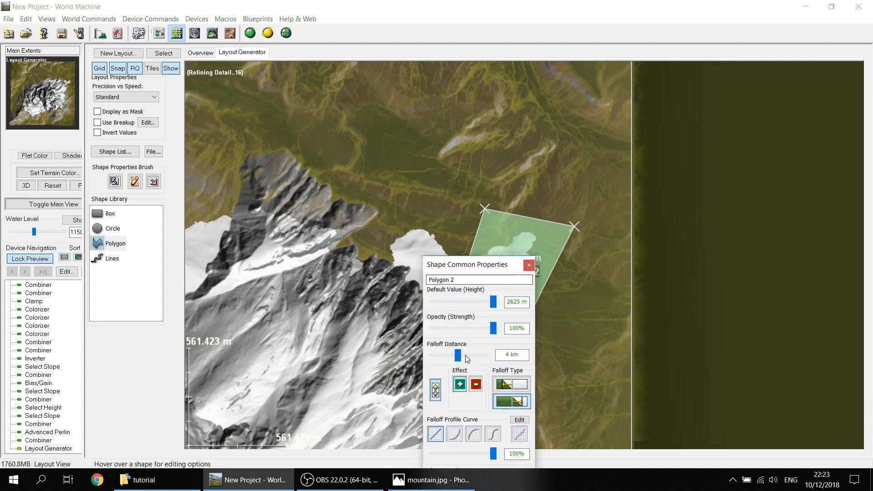
Step: Shorten the falloff distance of the polygon over the isolated snow patch and return to the device workview
{"action": "left_click_drag", "start_coordinate": [458, 355], "coordinate": [447, 354]}
{"action": "left_click", "coordinate": [528, 264]}
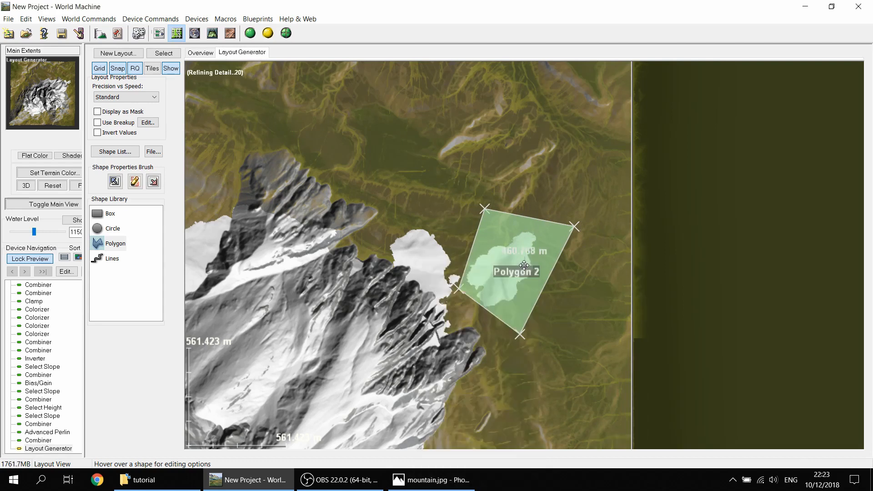
{"action": "left_click", "coordinate": [159, 32]}
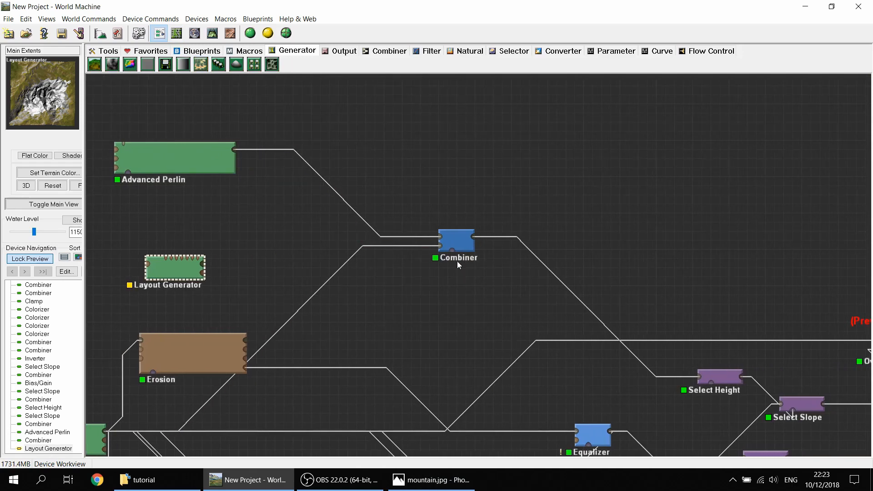
Step: Insert a Combiner between the Advanced Perlin and the existing Combiner, and connect the Layout Generator to its second input
{"action": "left_click", "coordinate": [389, 51]}
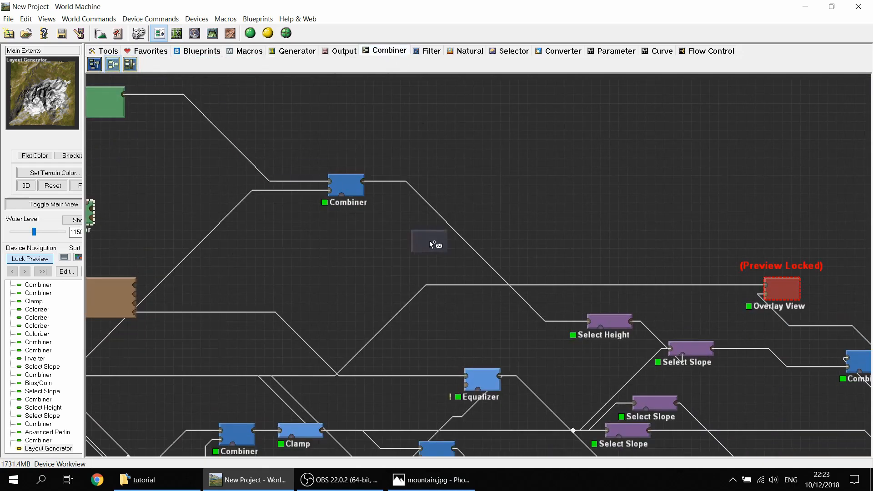
{"action": "left_click", "coordinate": [258, 164]}
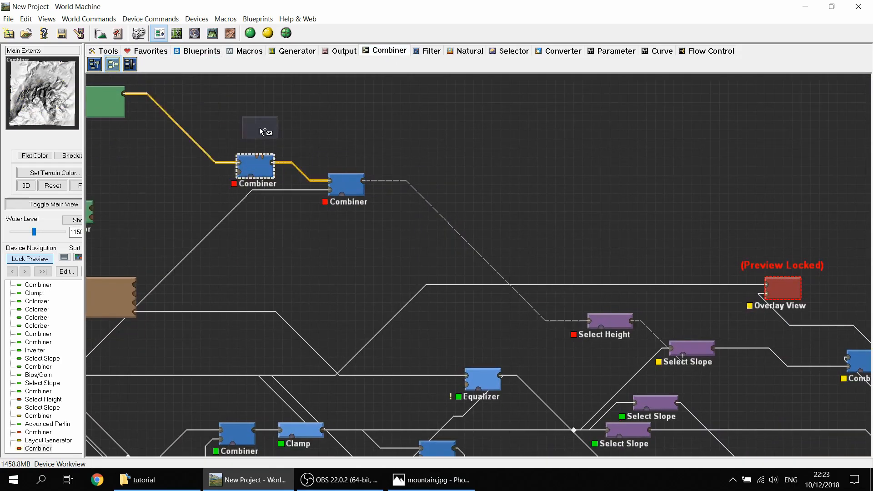
{"action": "right_click", "coordinate": [260, 128]}
{"action": "left_click_drag", "start_coordinate": [117, 201], "coordinate": [330, 174]}
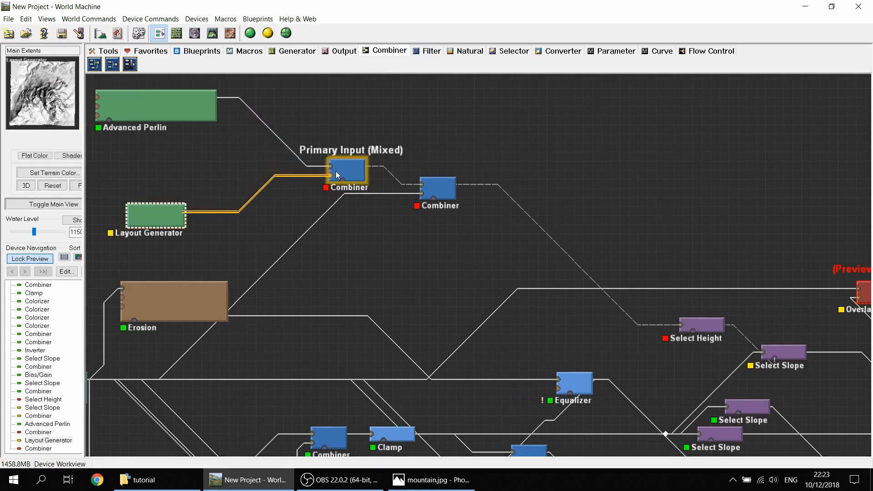
Step: Set the new Combiner's method to Subtract
{"action": "double_click", "coordinate": [347, 170]}
{"action": "left_click", "coordinate": [401, 238]}
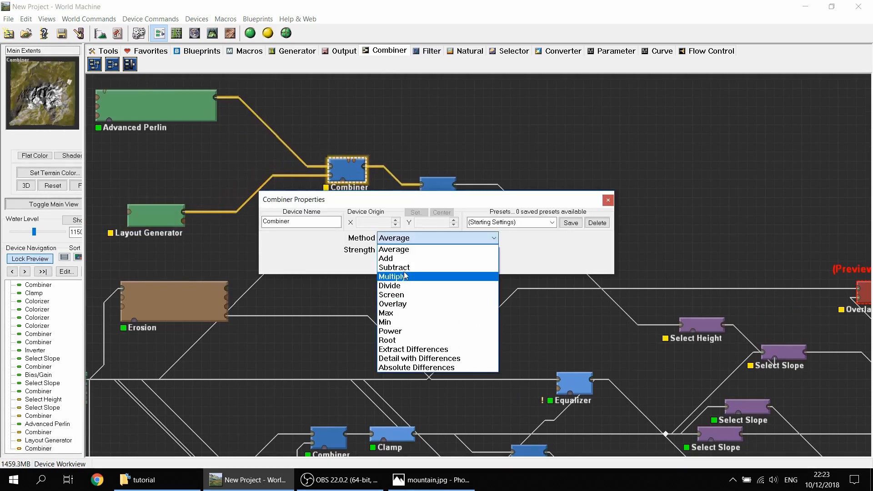
{"action": "left_click", "coordinate": [409, 266]}
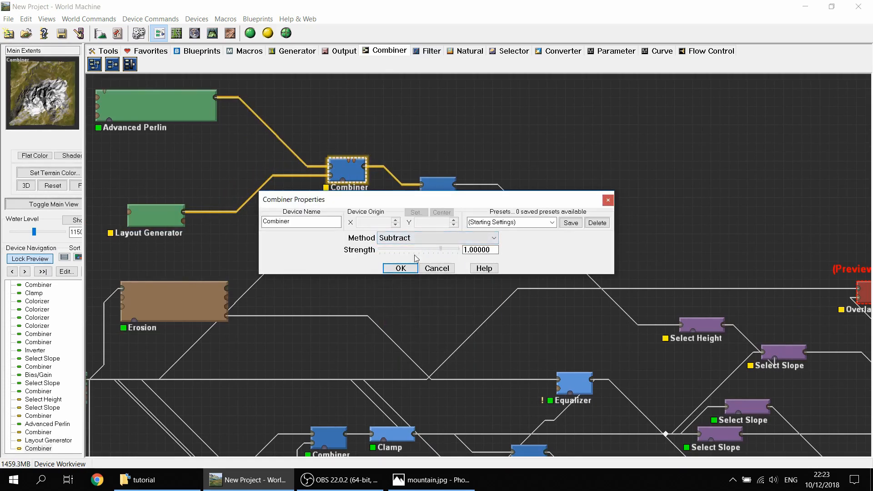
{"action": "left_click", "coordinate": [396, 268]}
Step: Build the terrain and examine the snow cover around the mountain in 3D from several angles
{"action": "left_click", "coordinate": [213, 34]}
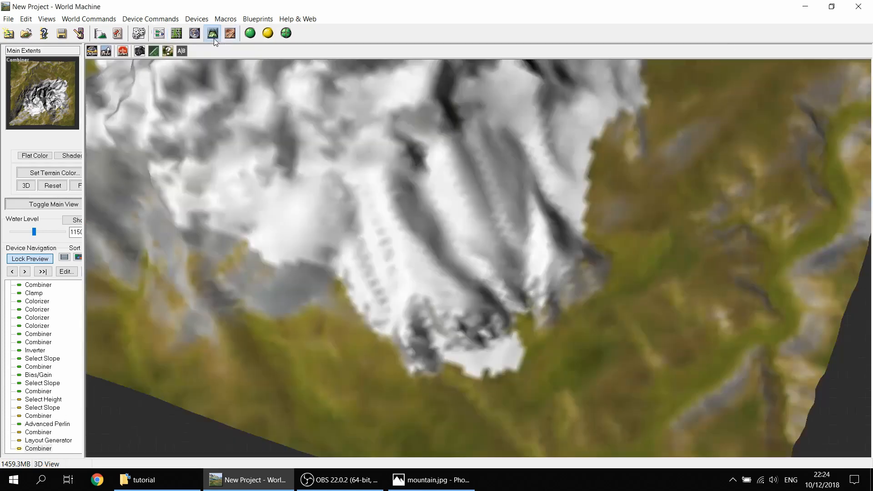
{"action": "left_click", "coordinate": [269, 33]}
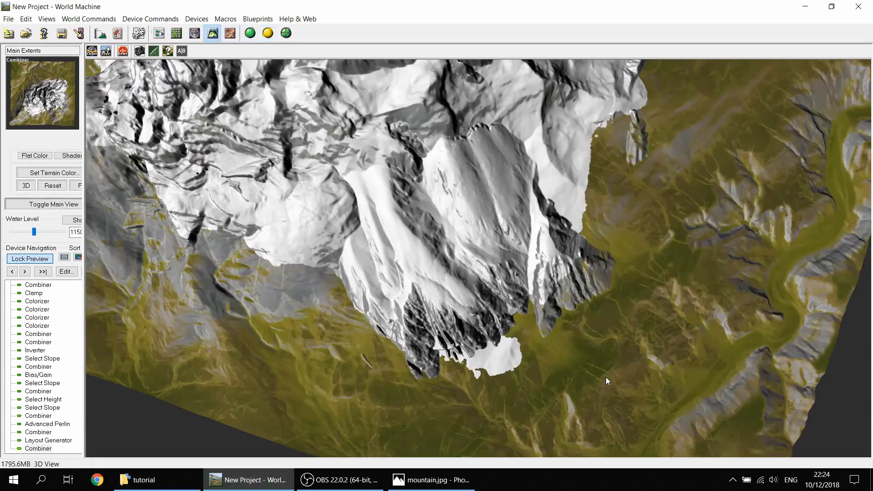
{"action": "left_click_drag", "start_coordinate": [605, 377], "coordinate": [467, 316]}
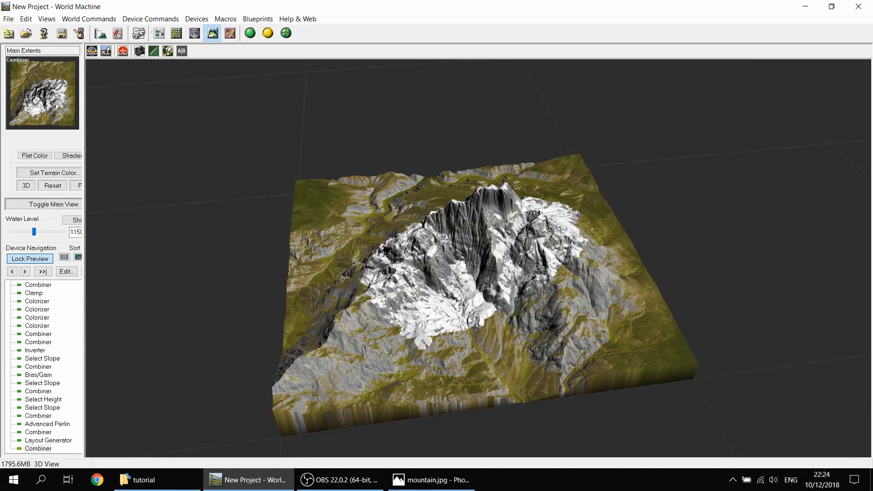
{"action": "left_click_drag", "start_coordinate": [469, 320], "coordinate": [433, 372]}
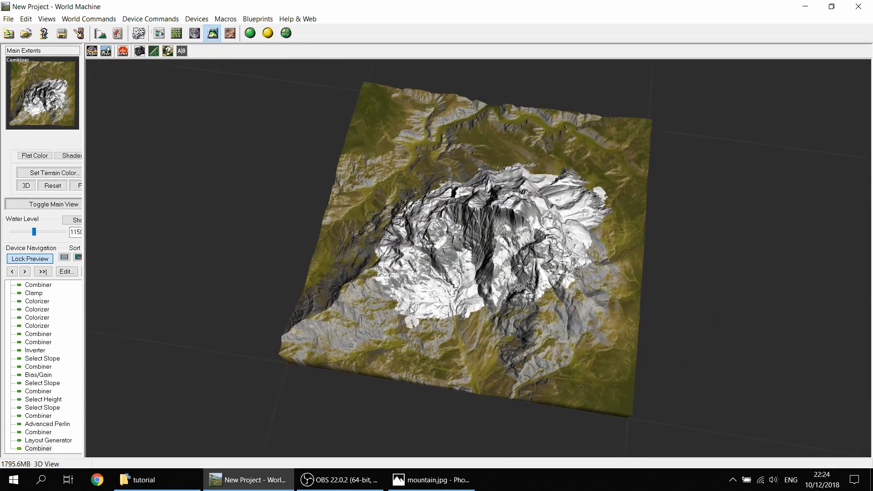
Step: Unlock the preview from the Overlay View and look over the complete device network, including the existing Equalizer
{"action": "left_click", "coordinate": [165, 34]}
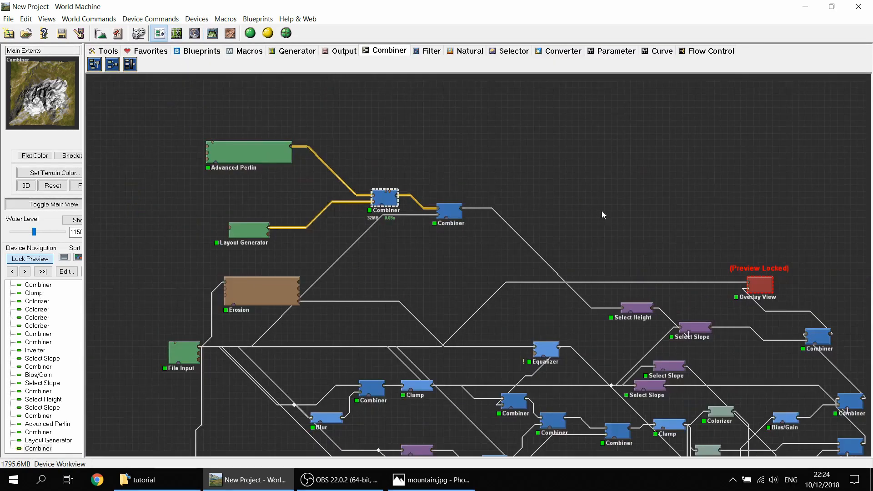
{"action": "key", "text": "ctrl+f"}
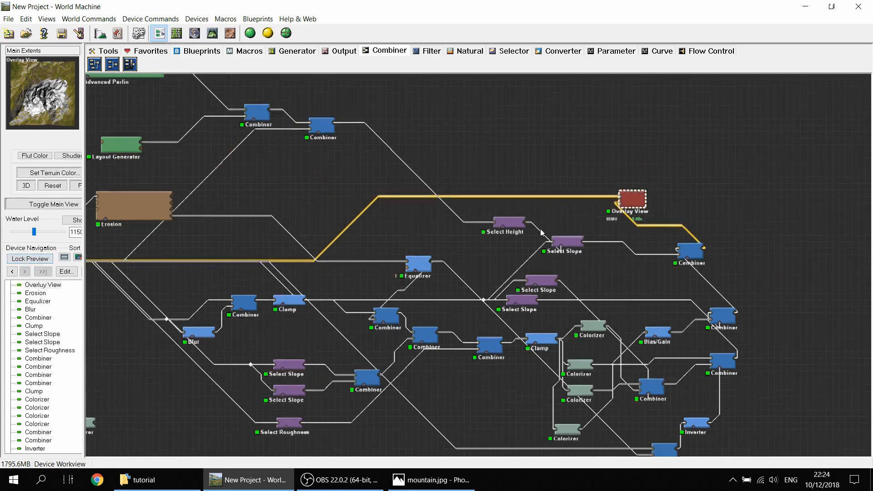
{"action": "scroll", "coordinate": [560, 245], "scroll_direction": "down", "scroll_amount": 1}
{"action": "middle_click_drag", "start_coordinate": [563, 215], "coordinate": [618, 192]}
{"action": "mouse_move", "coordinate": [422, 200]}
{"action": "middle_mouse_down"}
{"action": "mouse_move", "coordinate": [418, 243]}
{"action": "mouse_move", "coordinate": [430, 214]}
{"action": "middle_mouse_up"}
{"action": "scroll", "coordinate": [446, 240], "scroll_direction": "down", "scroll_amount": 1}
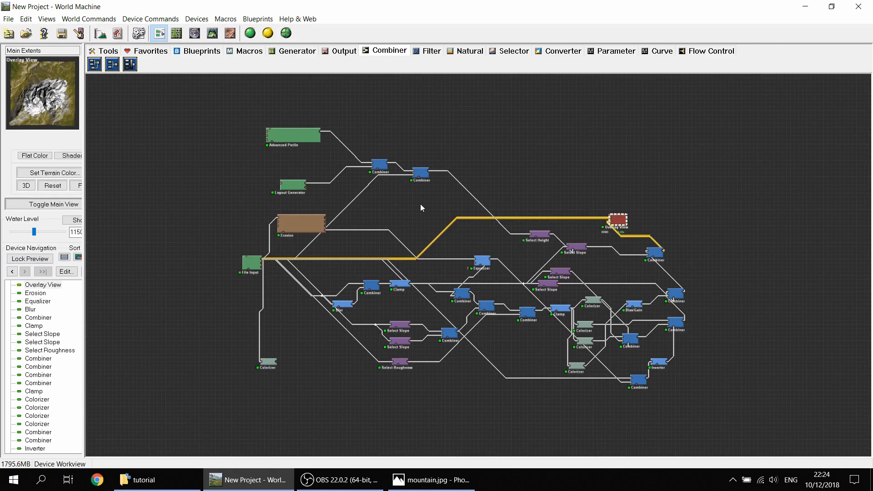
{"action": "scroll", "coordinate": [410, 200], "scroll_direction": "up", "scroll_amount": 3}
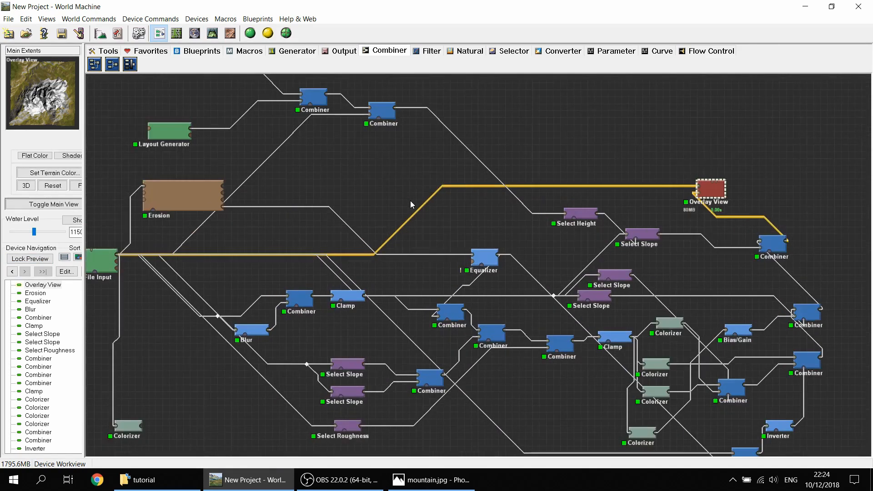
{"action": "left_click", "coordinate": [489, 207]}
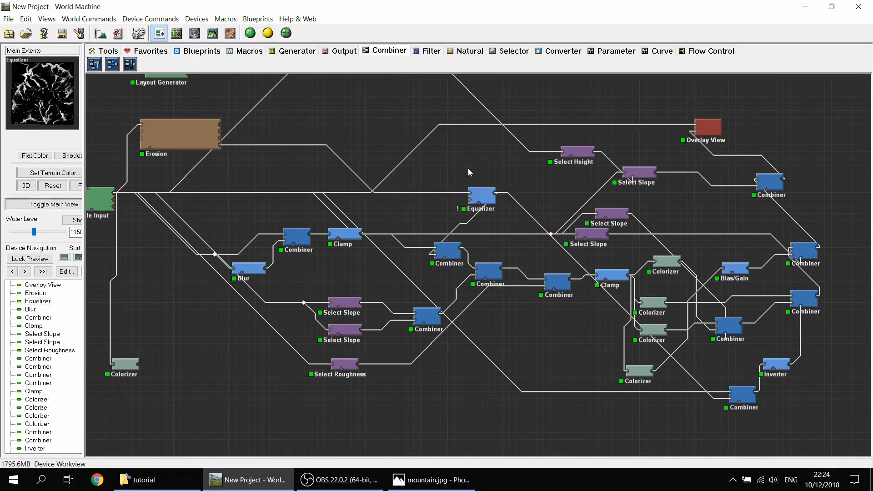
{"action": "scroll", "coordinate": [369, 197], "scroll_direction": "up", "scroll_amount": 3}
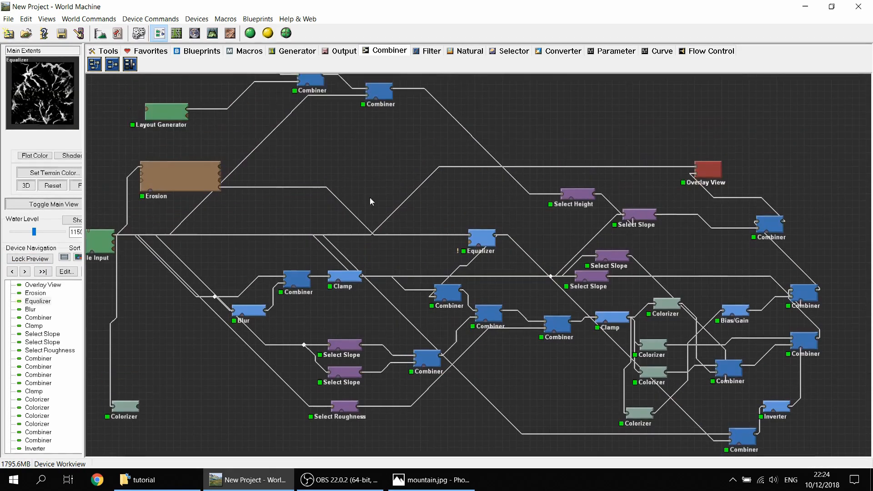
Step: Place an Equalizer beside the Erosion device, feeding it Erosion's Flow Map output and connecting Erosion's third output to the Histogram Input
{"action": "left_click", "coordinate": [429, 51]}
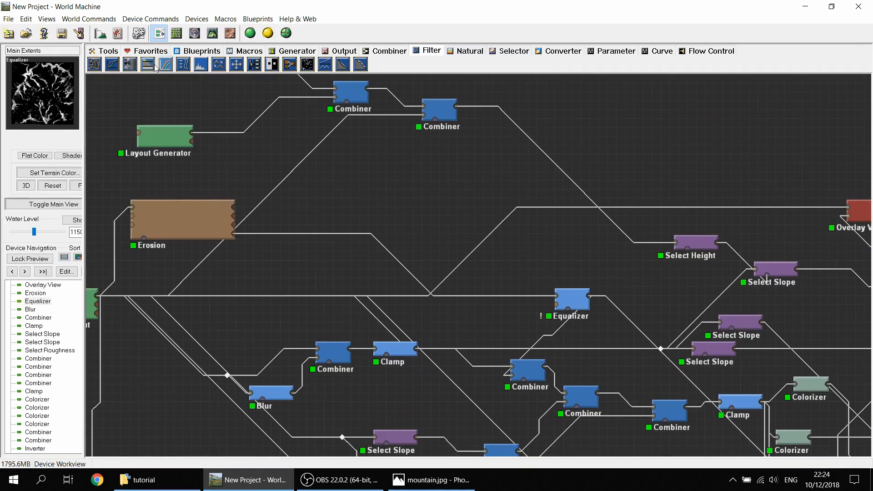
{"action": "left_click", "coordinate": [219, 68]}
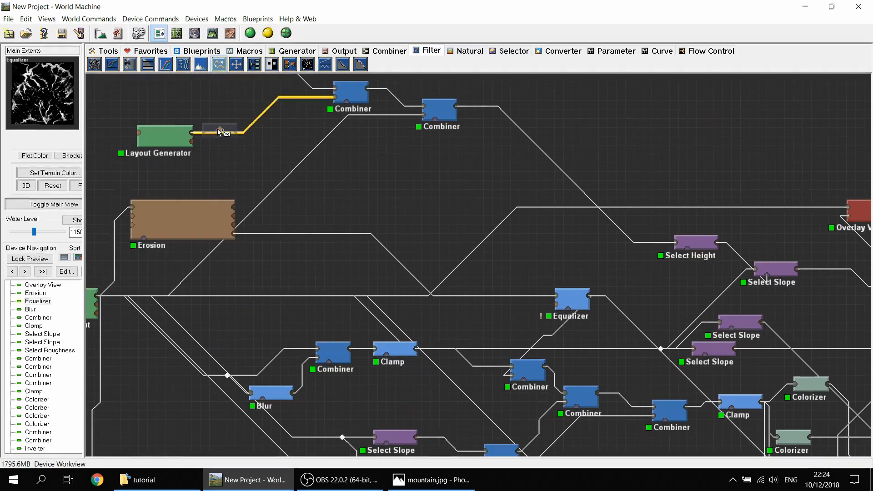
{"action": "left_click", "coordinate": [381, 210]}
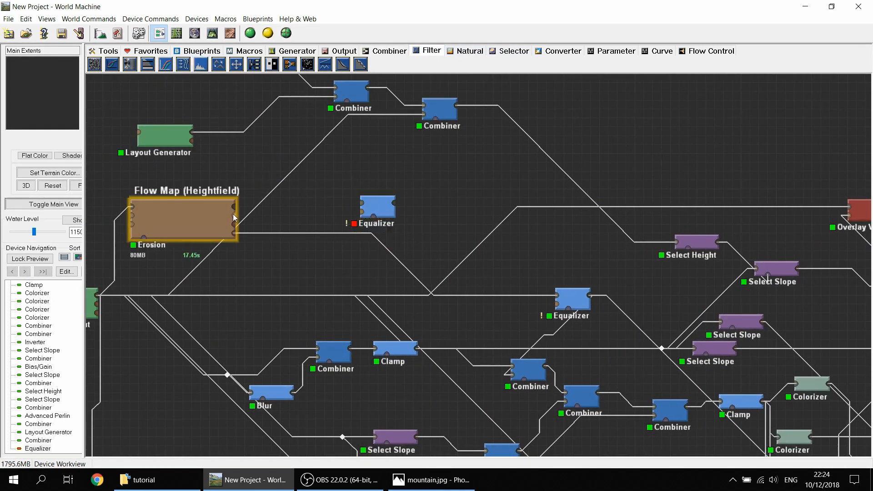
{"action": "left_click_drag", "start_coordinate": [234, 217], "coordinate": [392, 211]}
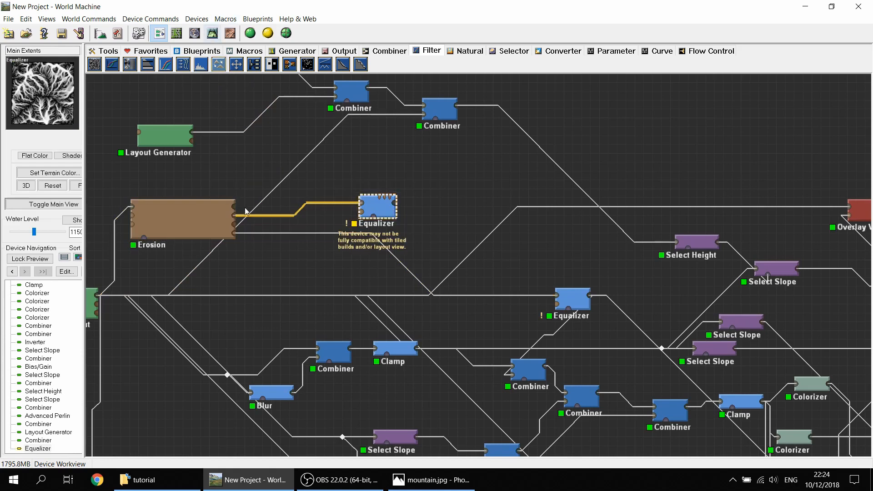
{"action": "left_click_drag", "start_coordinate": [234, 224], "coordinate": [361, 216]}
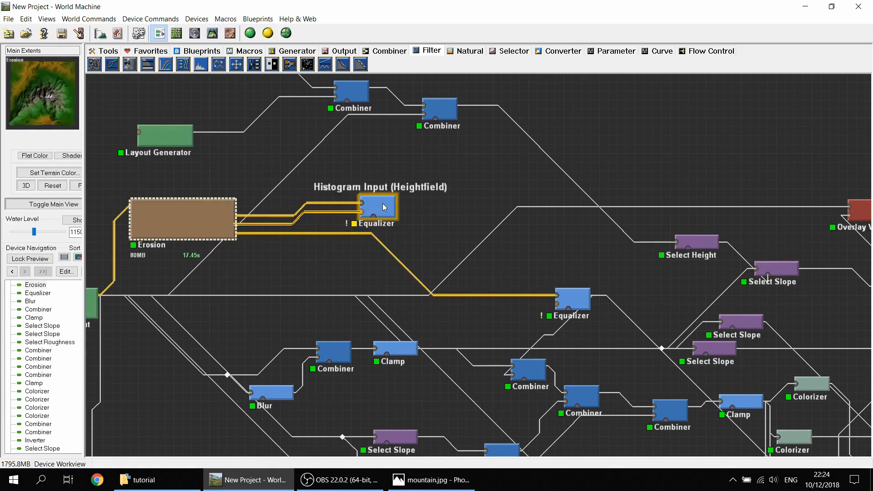
Step: Examine the new Equalizer's combined erosion mask up close in 3D
{"action": "left_click", "coordinate": [212, 33]}
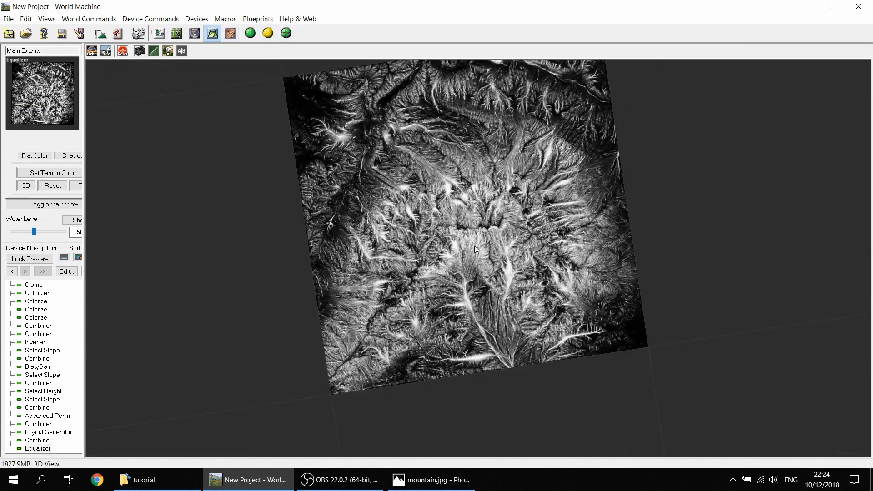
{"action": "scroll", "coordinate": [443, 242], "scroll_direction": "down", "scroll_amount": 3}
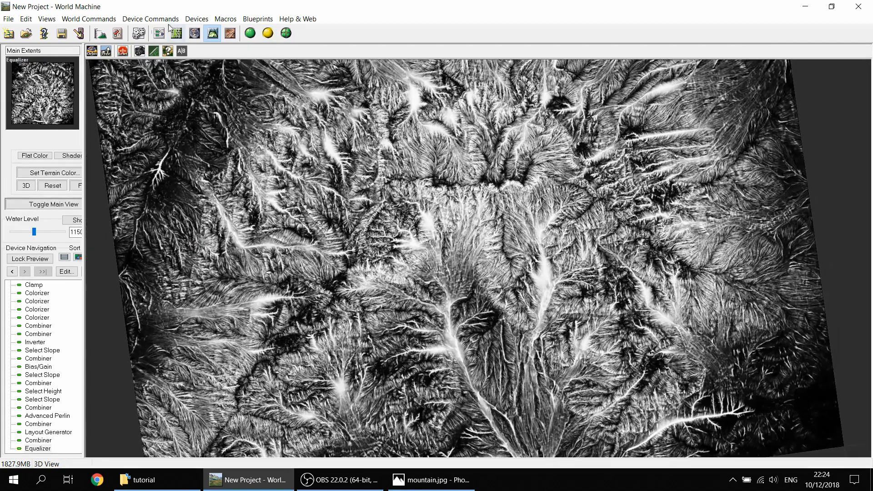
{"action": "left_click", "coordinate": [159, 34]}
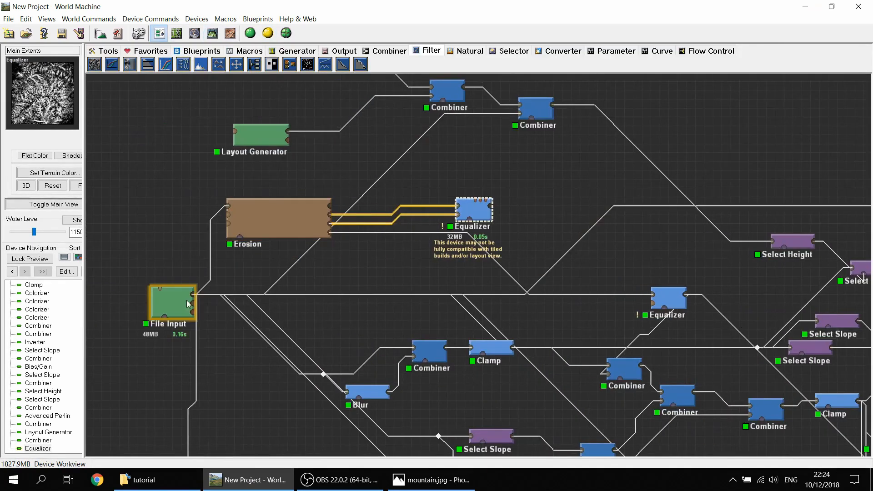
Step: Examine the original File Input terrain in 3D from different angles
{"action": "left_click", "coordinate": [173, 296]}
{"action": "left_click", "coordinate": [212, 33]}
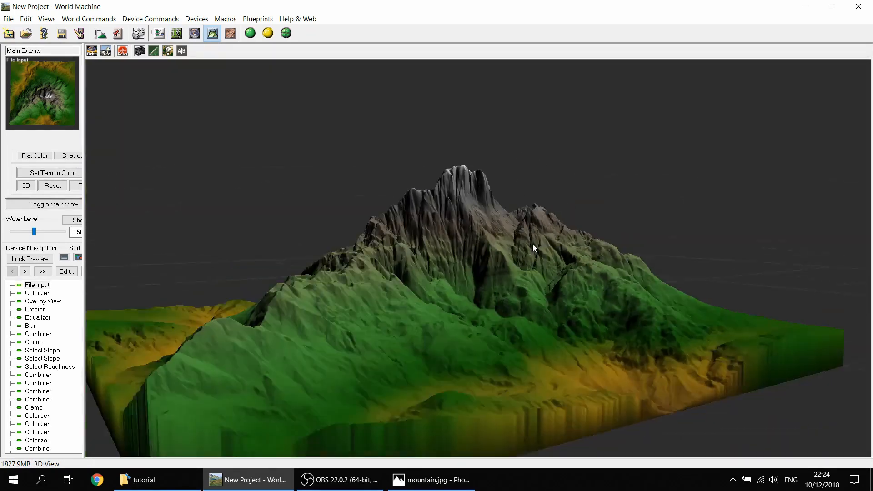
{"action": "left_click_drag", "start_coordinate": [532, 243], "coordinate": [271, 196]}
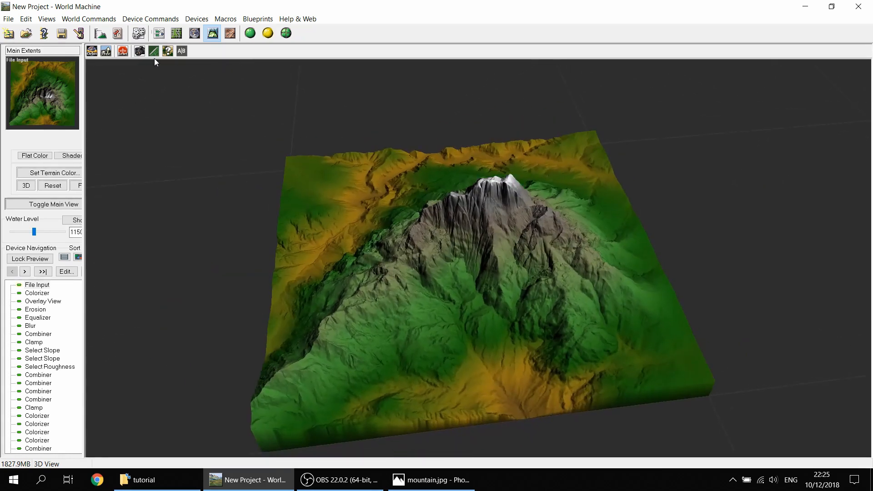
Step: Examine the Overlay View's fully coloured mountain in 3D
{"action": "left_click", "coordinate": [158, 33]}
{"action": "left_click", "coordinate": [587, 197]}
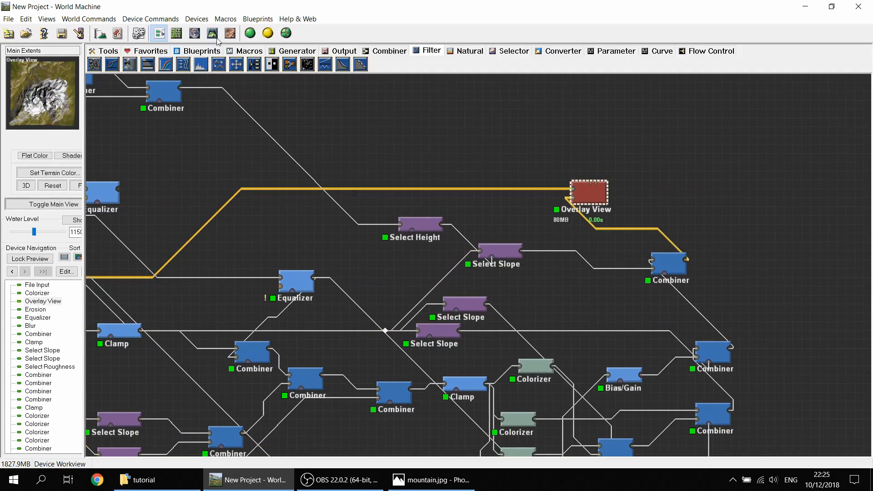
{"action": "left_click", "coordinate": [214, 36]}
{"action": "scroll", "coordinate": [324, 287], "scroll_direction": "up", "scroll_amount": 3}
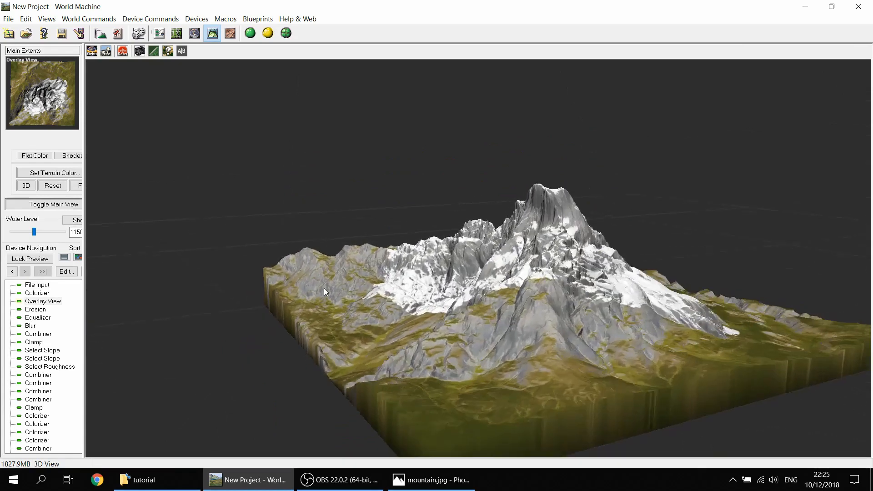